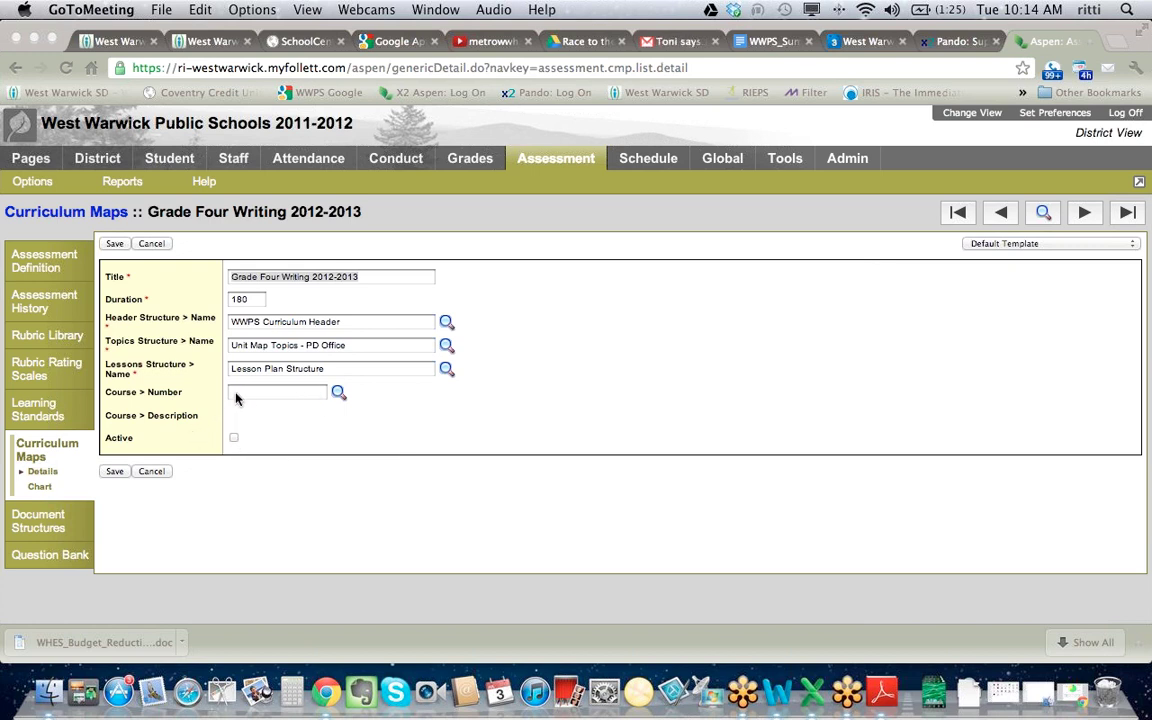
- Switch to Chrome and open the chart view of the Grade Four Writing 2012-2013 curriculum map to review its layout
{"action": "key", "text": "super+Tab"}
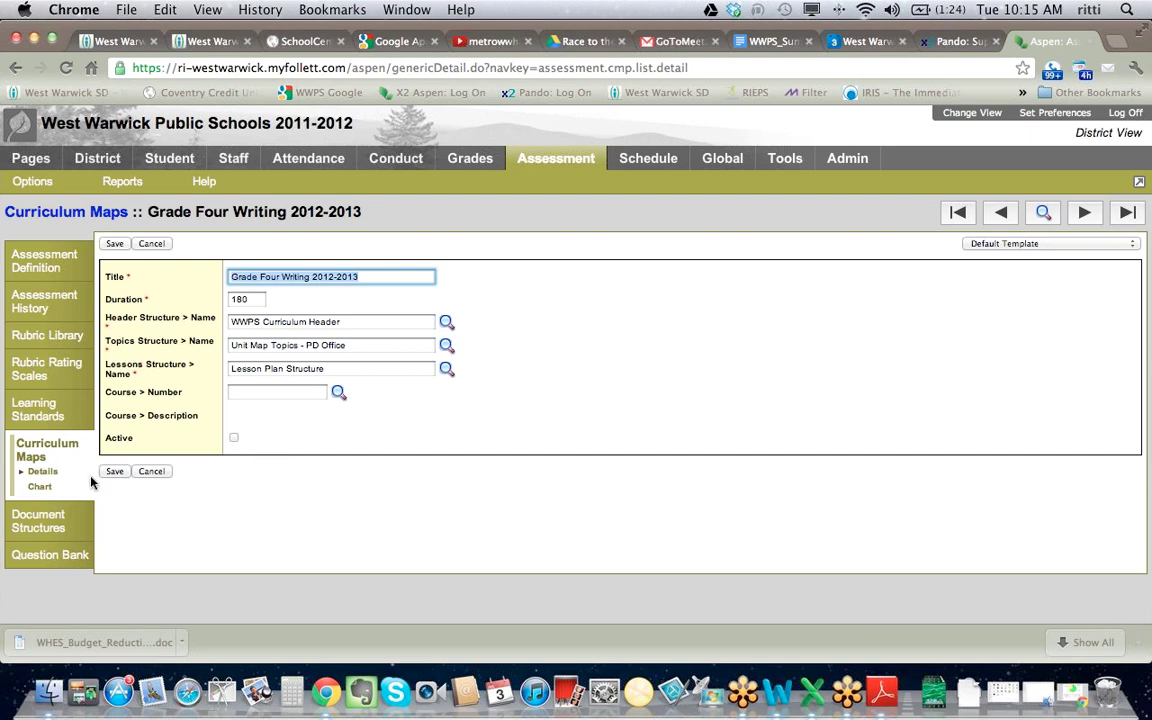
{"action": "left_click", "coordinate": [41, 487]}
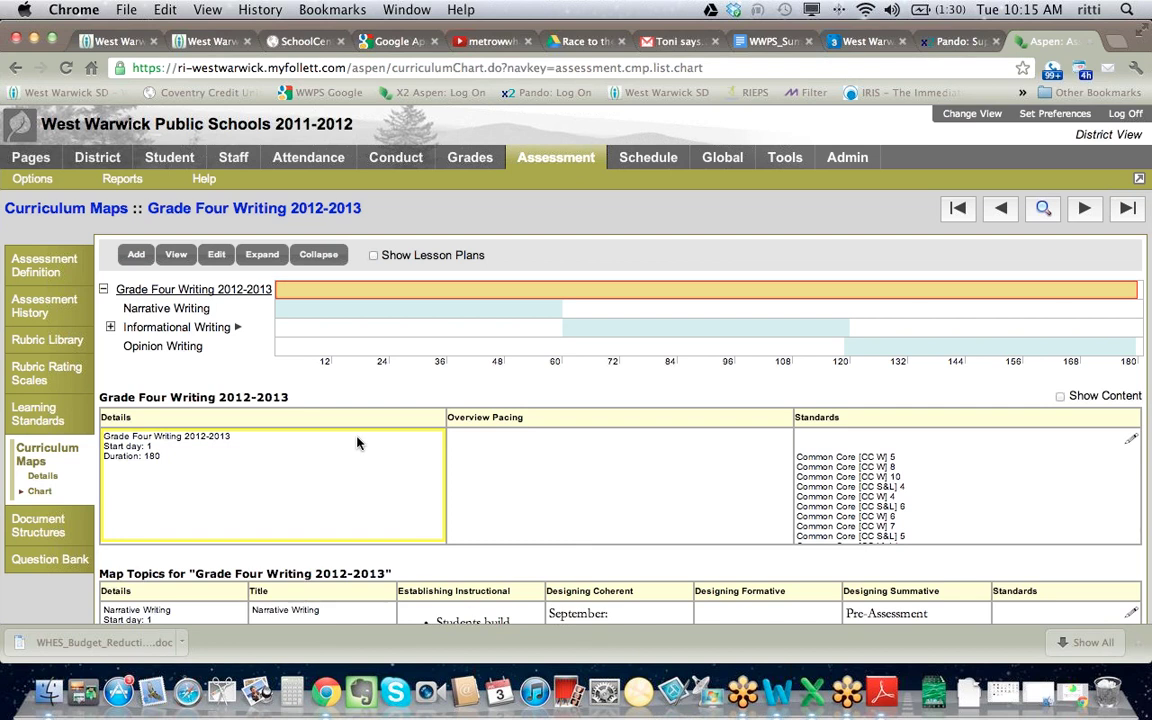
{"action": "scroll", "coordinate": [357, 440], "scroll_direction": "down", "scroll_amount": 5}
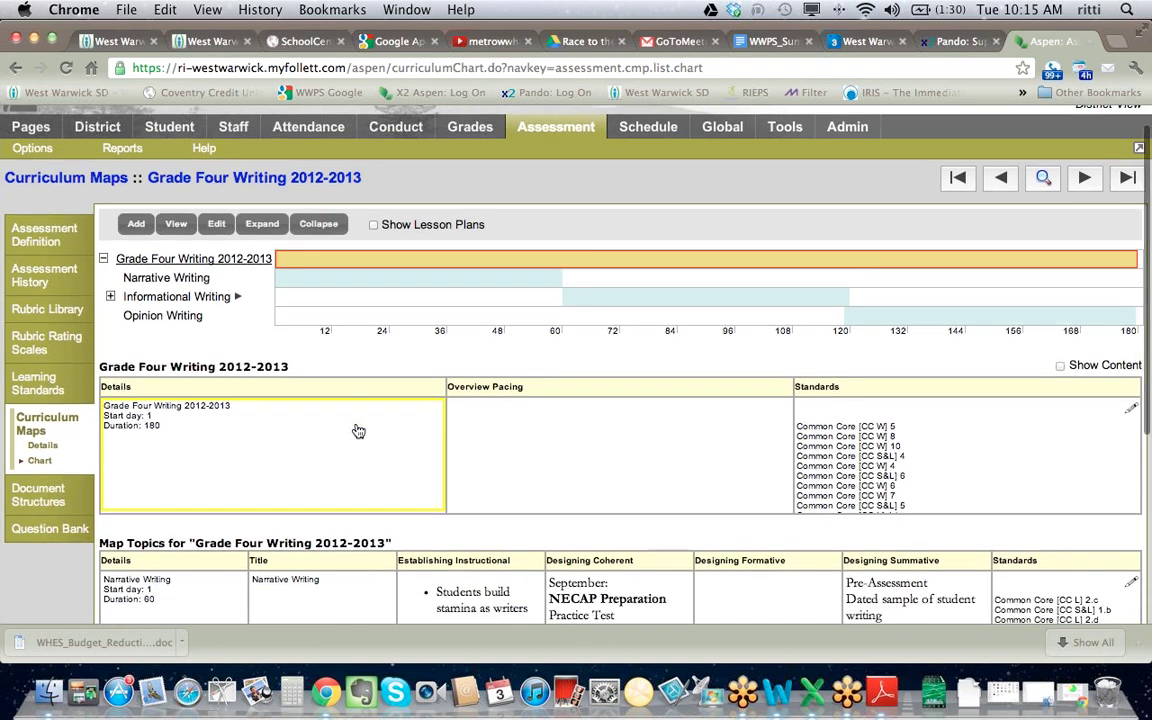
{"action": "scroll", "coordinate": [358, 430], "scroll_direction": "down", "scroll_amount": 2}
{"action": "scroll", "coordinate": [358, 430], "scroll_direction": "up", "scroll_amount": 5}
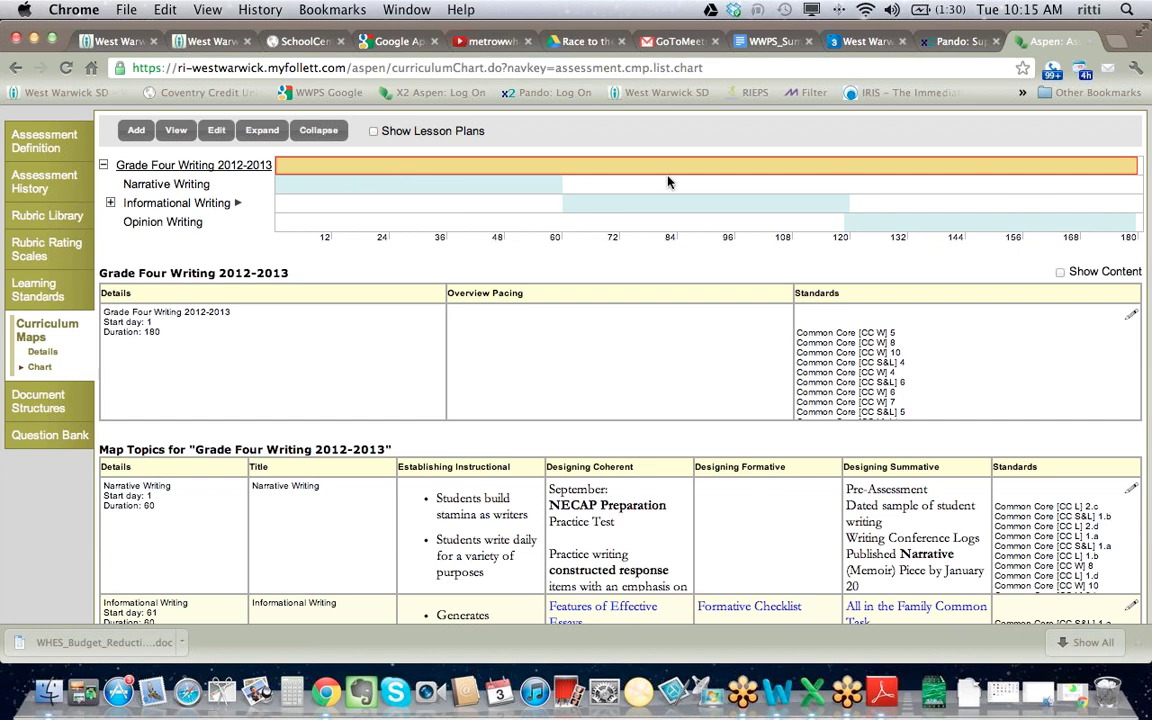
- View the Narrative, Informational and Opinion Writing units on the timeline in turn, then return to the whole Grade Four Writing map
{"action": "left_click", "coordinate": [430, 192]}
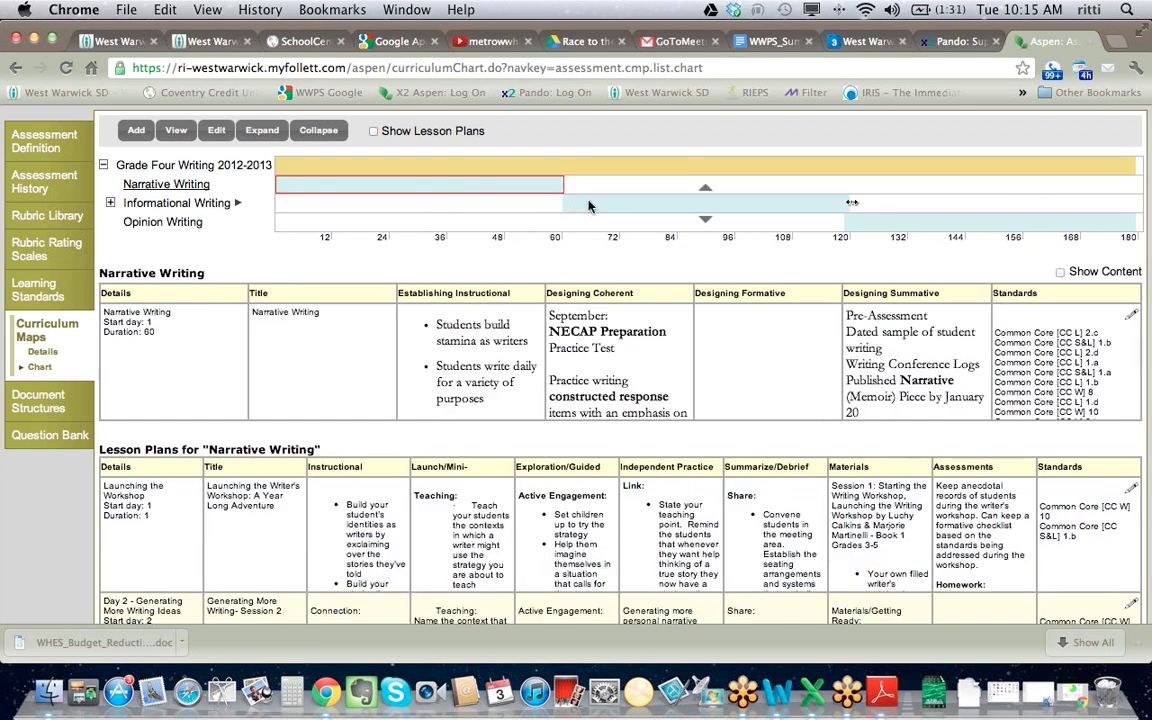
{"action": "mouse_move", "coordinate": [588, 206]}
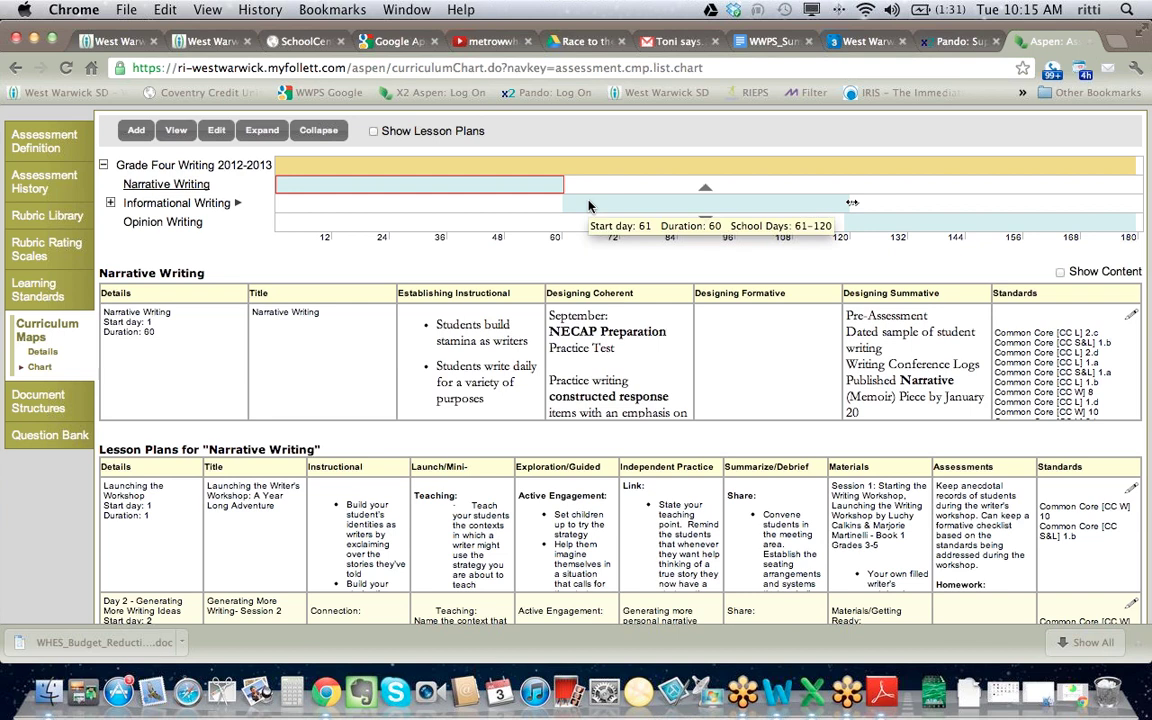
{"action": "left_click", "coordinate": [588, 206]}
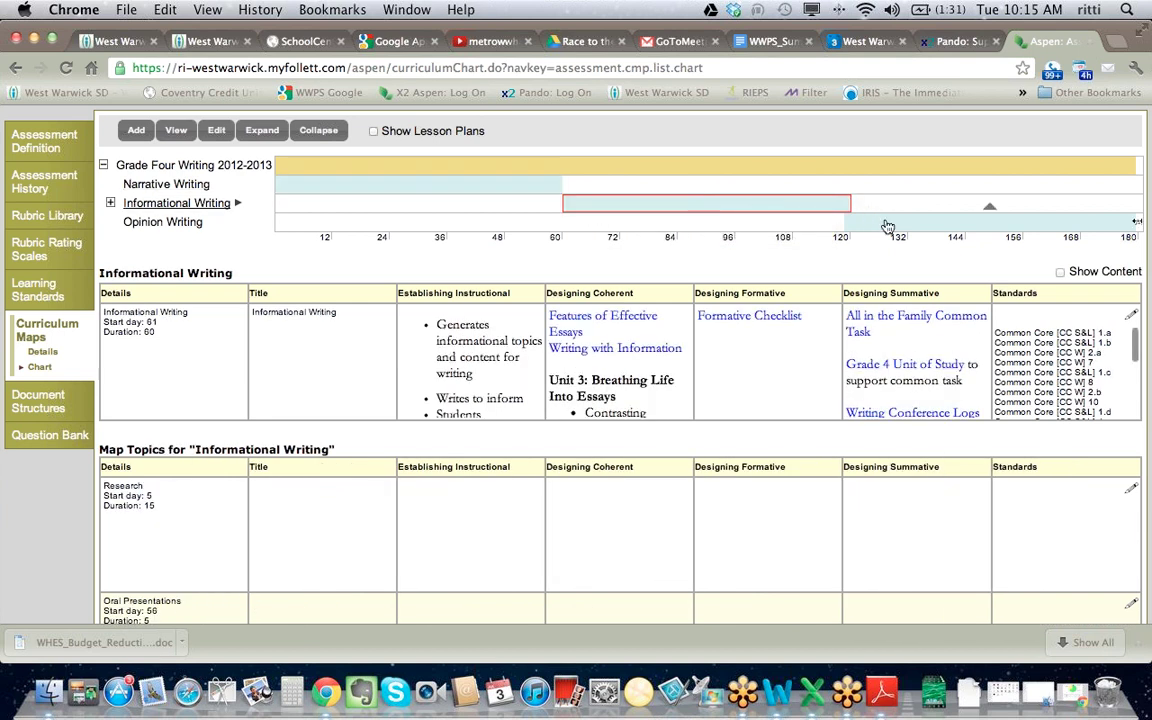
{"action": "left_click", "coordinate": [887, 224]}
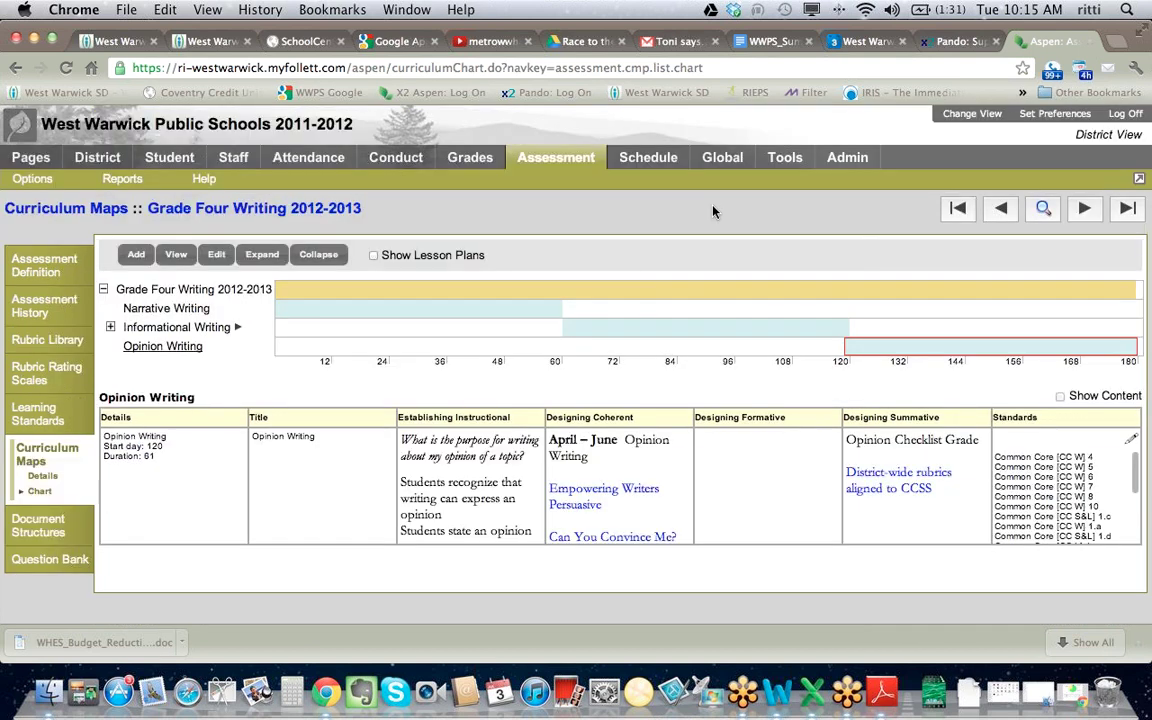
{"action": "left_click", "coordinate": [432, 290]}
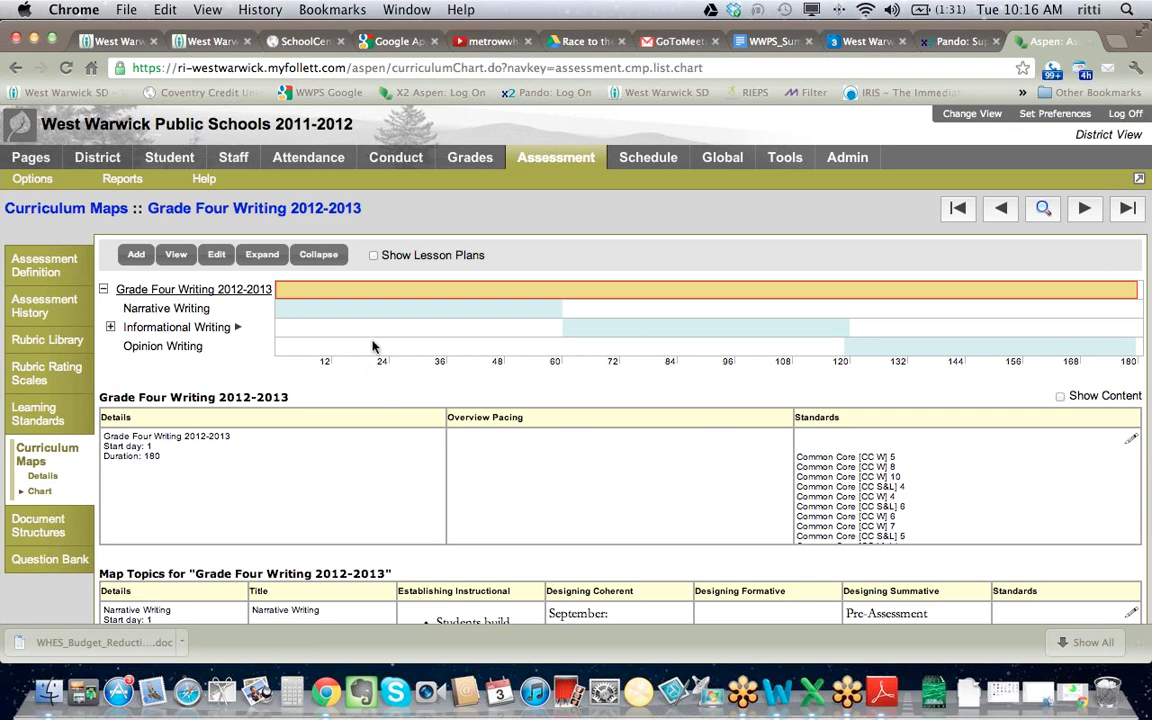
- Review the map topics, open the details of the Informational Writing topic, and save and close them without changes
{"action": "scroll", "coordinate": [372, 310], "scroll_direction": "down", "scroll_amount": 2}
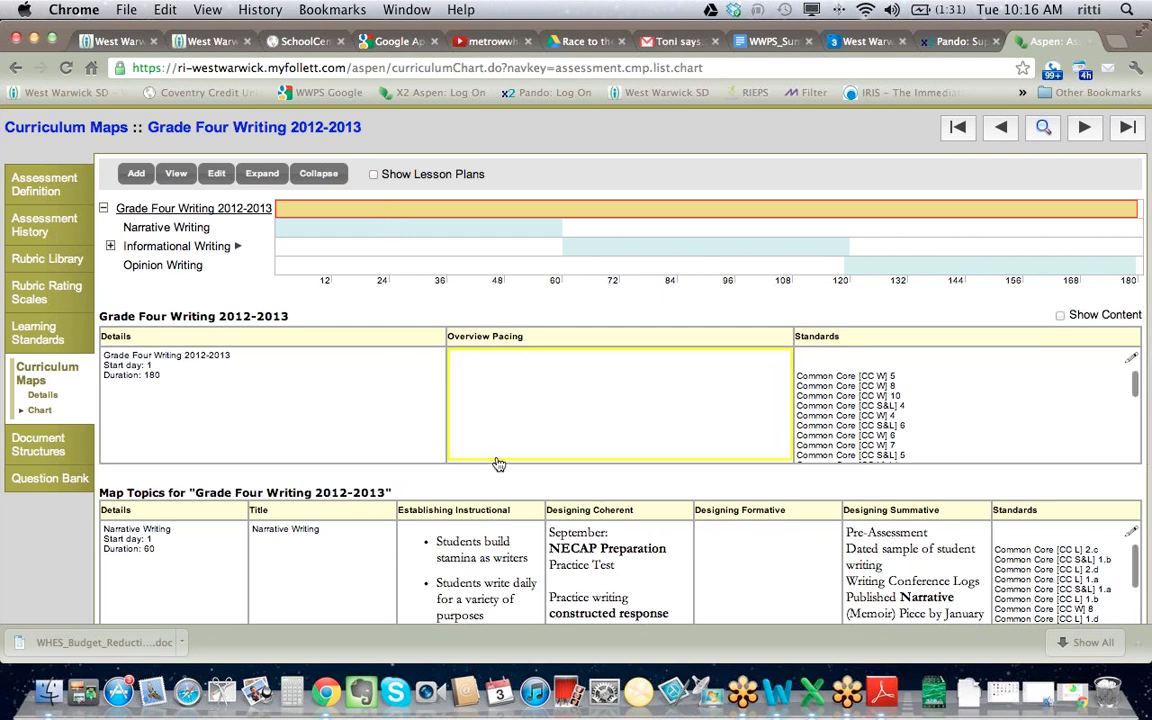
{"action": "scroll", "coordinate": [495, 462], "scroll_direction": "down", "scroll_amount": 3}
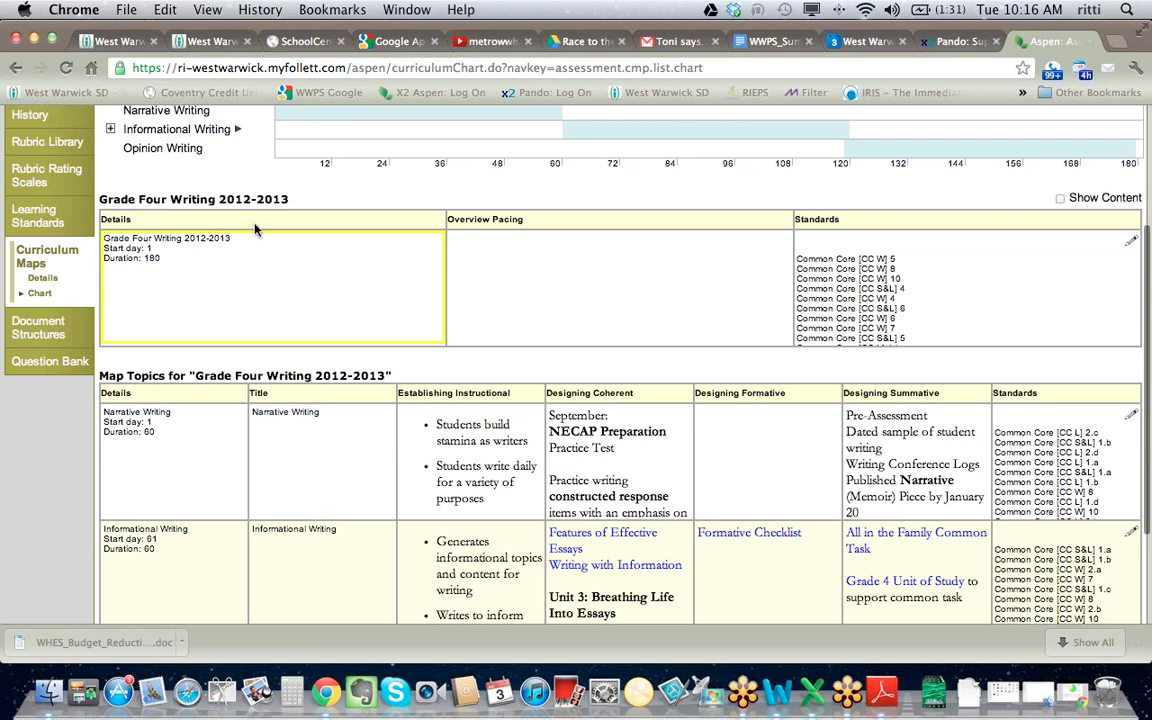
{"action": "scroll", "coordinate": [270, 432], "scroll_direction": "up", "scroll_amount": 3}
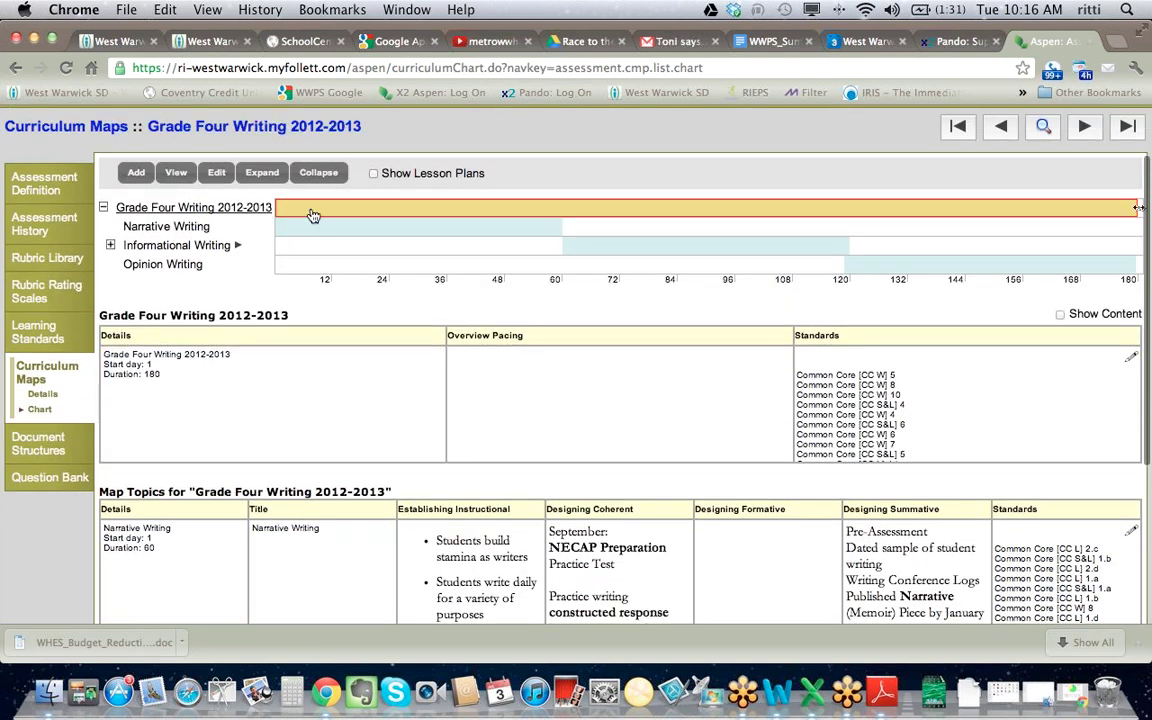
{"action": "mouse_move", "coordinate": [311, 214]}
{"action": "scroll", "coordinate": [283, 378], "scroll_direction": "down", "scroll_amount": 5}
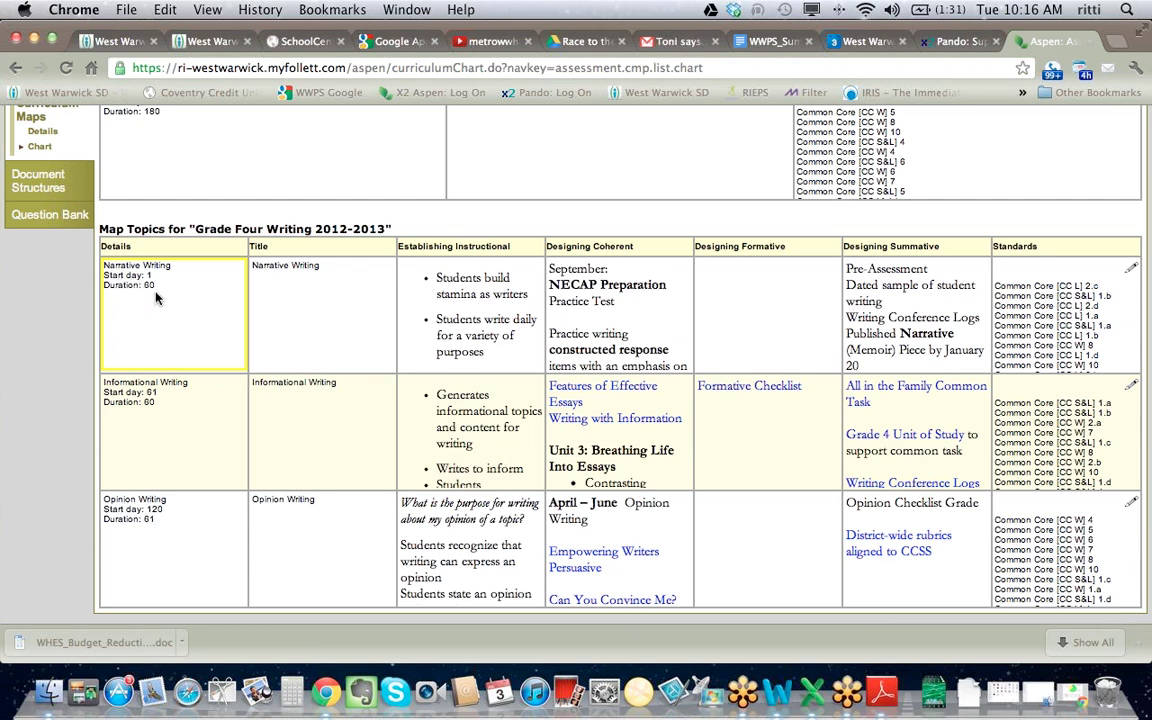
{"action": "left_click", "coordinate": [150, 407]}
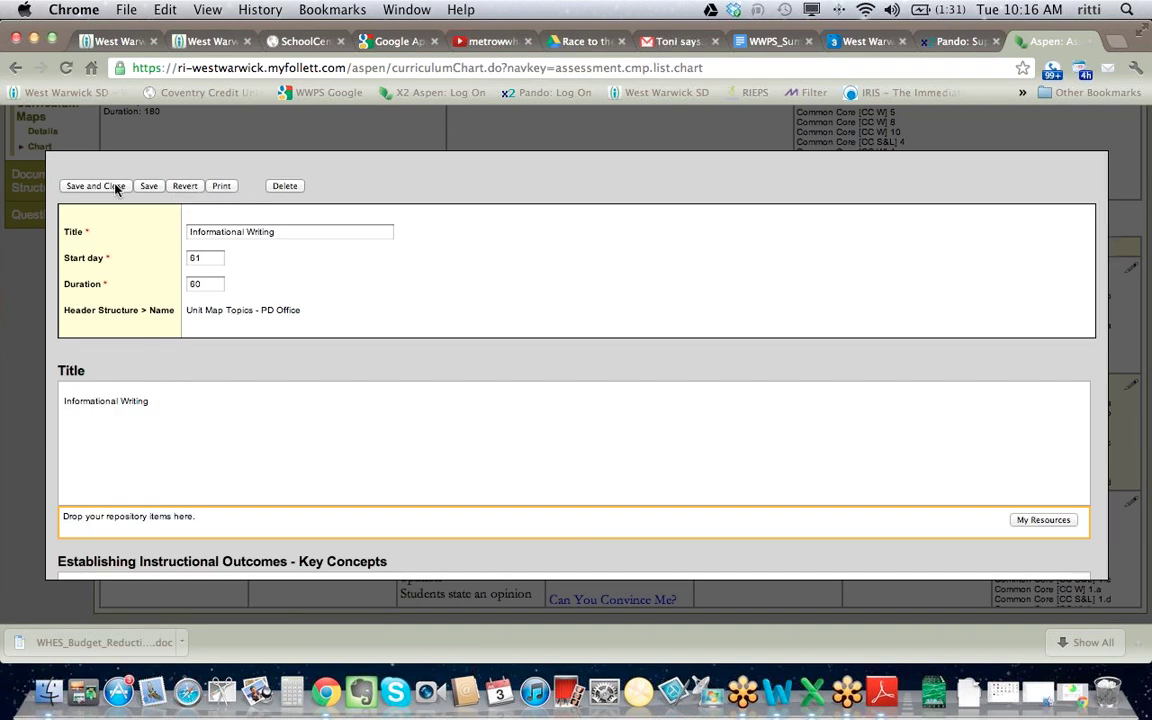
{"action": "left_click", "coordinate": [96, 186]}
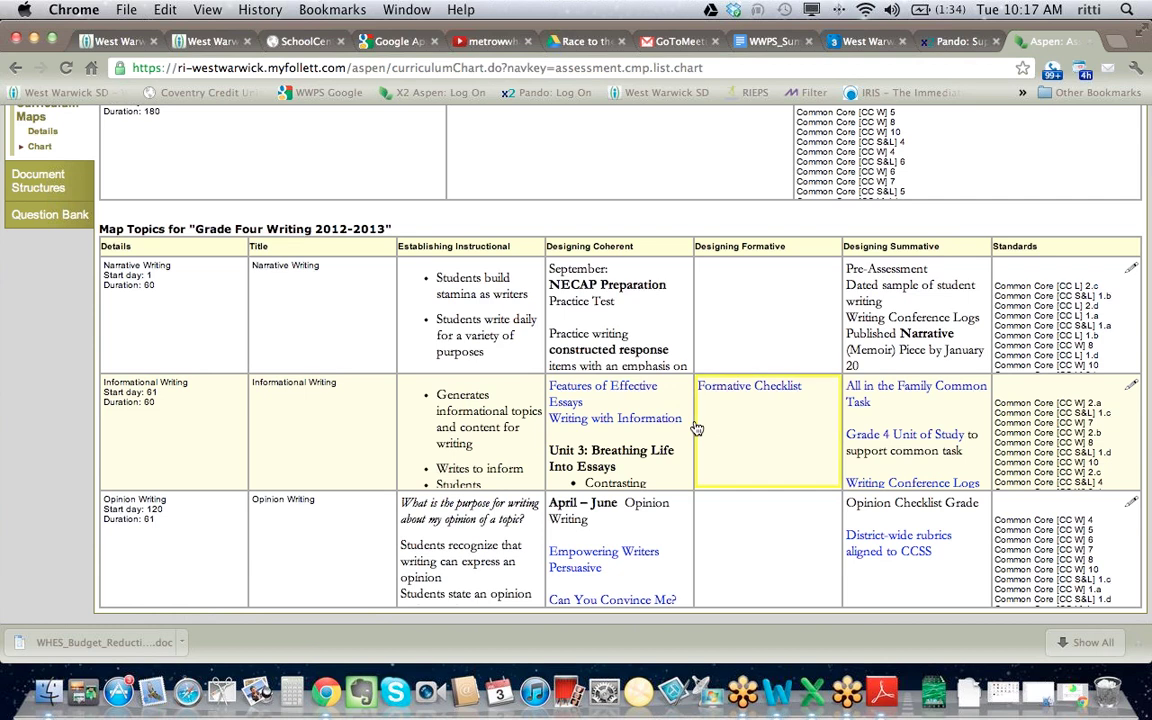
- Open the details of the whole Grade Four Writing 2012-2013 map from its overview table
{"action": "scroll", "coordinate": [694, 432], "scroll_direction": "up", "scroll_amount": 3}
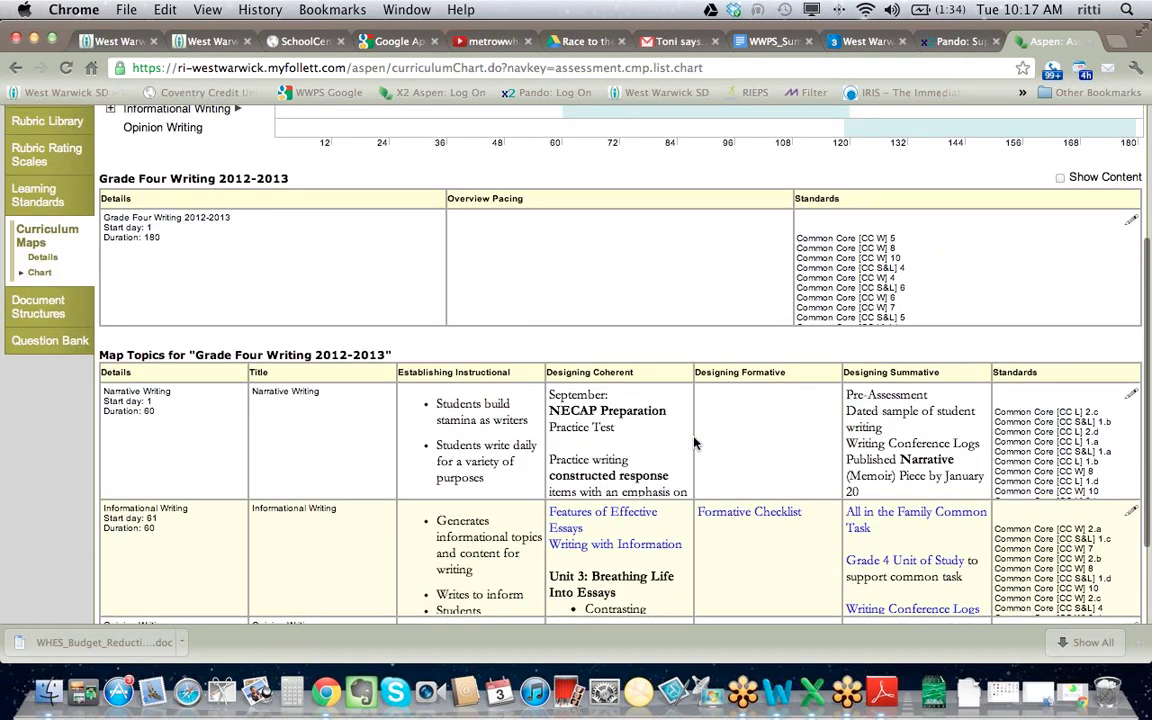
{"action": "scroll", "coordinate": [694, 441], "scroll_direction": "up", "scroll_amount": 2}
{"action": "scroll", "coordinate": [694, 441], "scroll_direction": "up", "scroll_amount": 2}
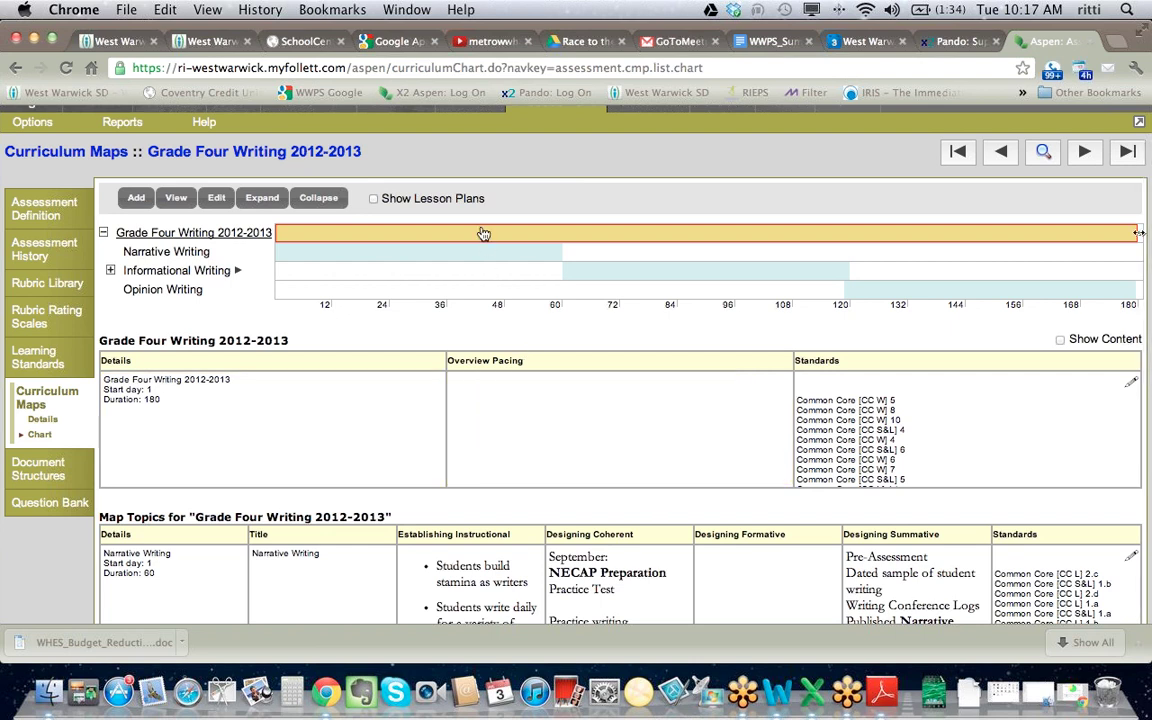
{"action": "mouse_move", "coordinate": [477, 235]}
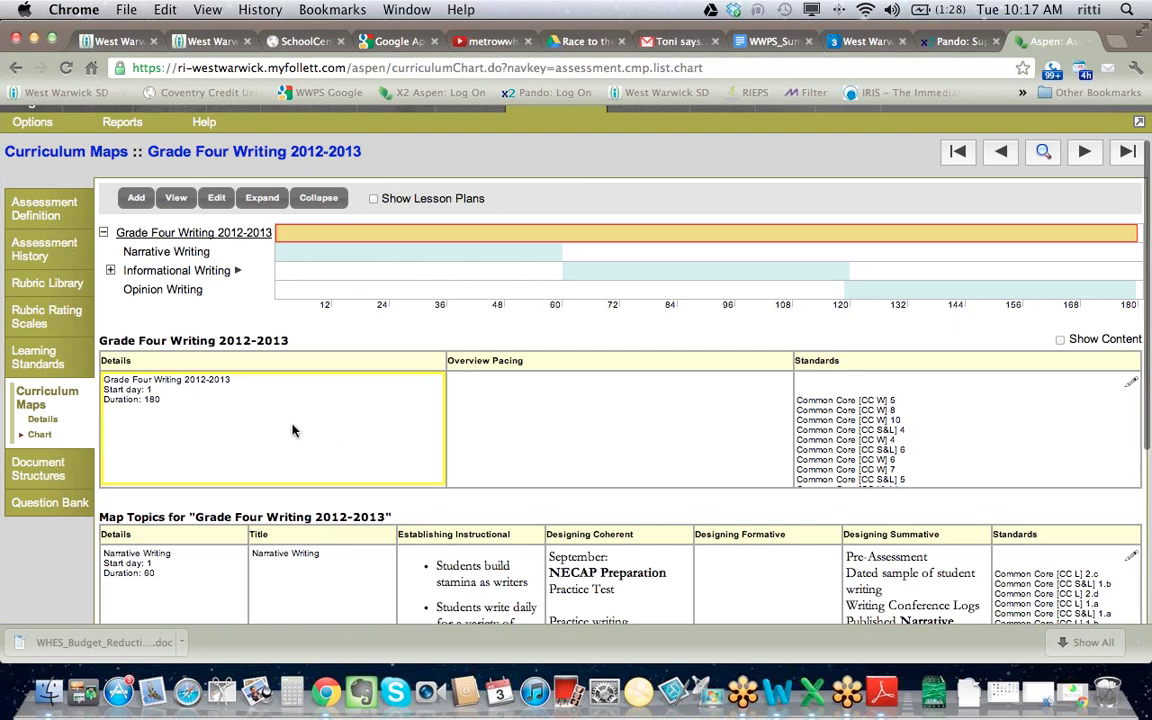
{"action": "scroll", "coordinate": [254, 412], "scroll_direction": "up", "scroll_amount": 1}
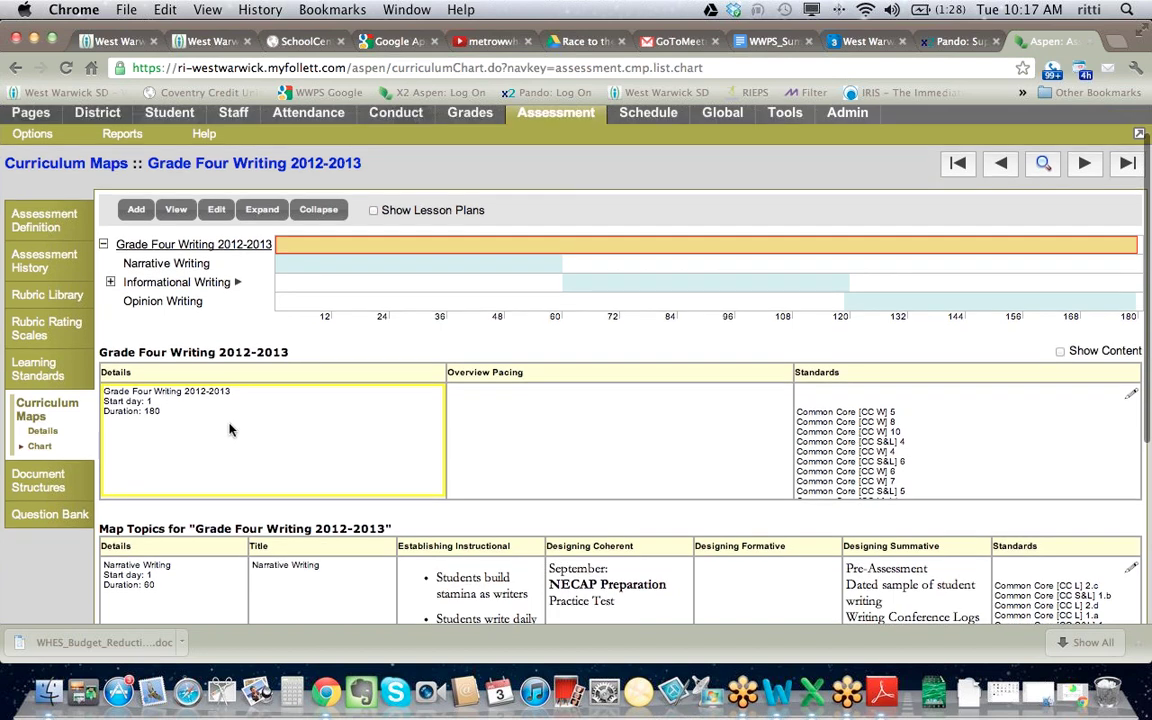
{"action": "double_click", "coordinate": [231, 427]}
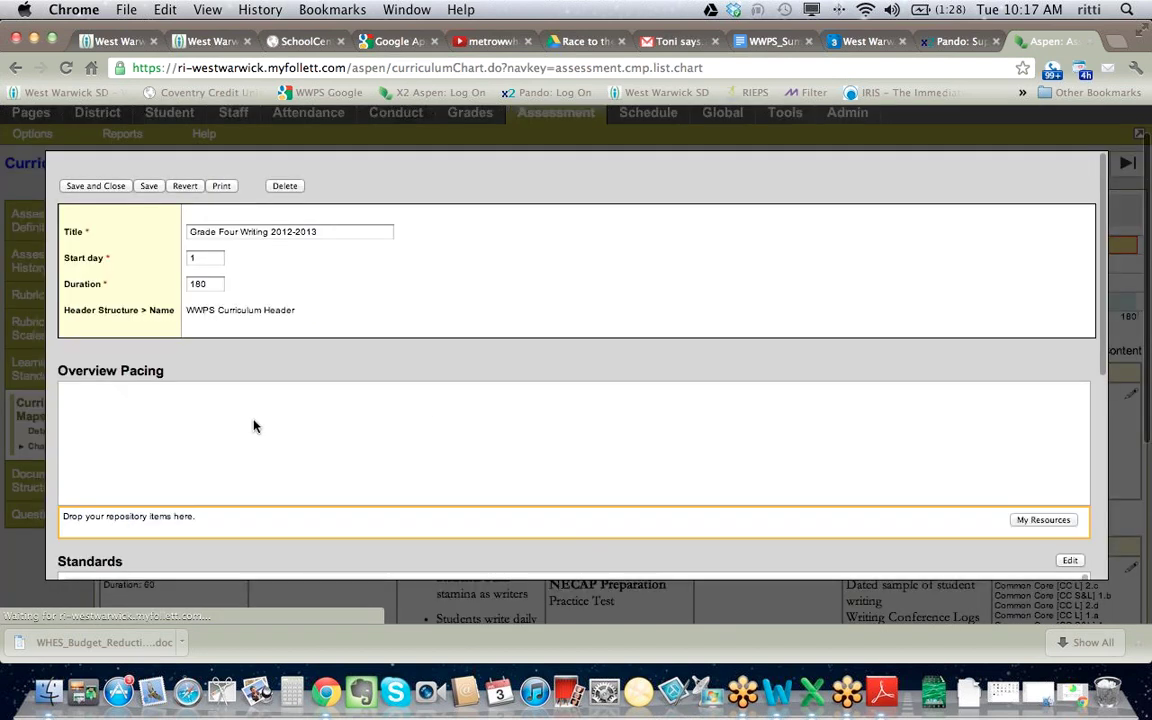
- Check the map's header structure name and open the Overview Pacing section for editing
{"action": "scroll", "coordinate": [432, 424], "scroll_direction": "down", "scroll_amount": 2}
{"action": "scroll", "coordinate": [431, 424], "scroll_direction": "up", "scroll_amount": 3}
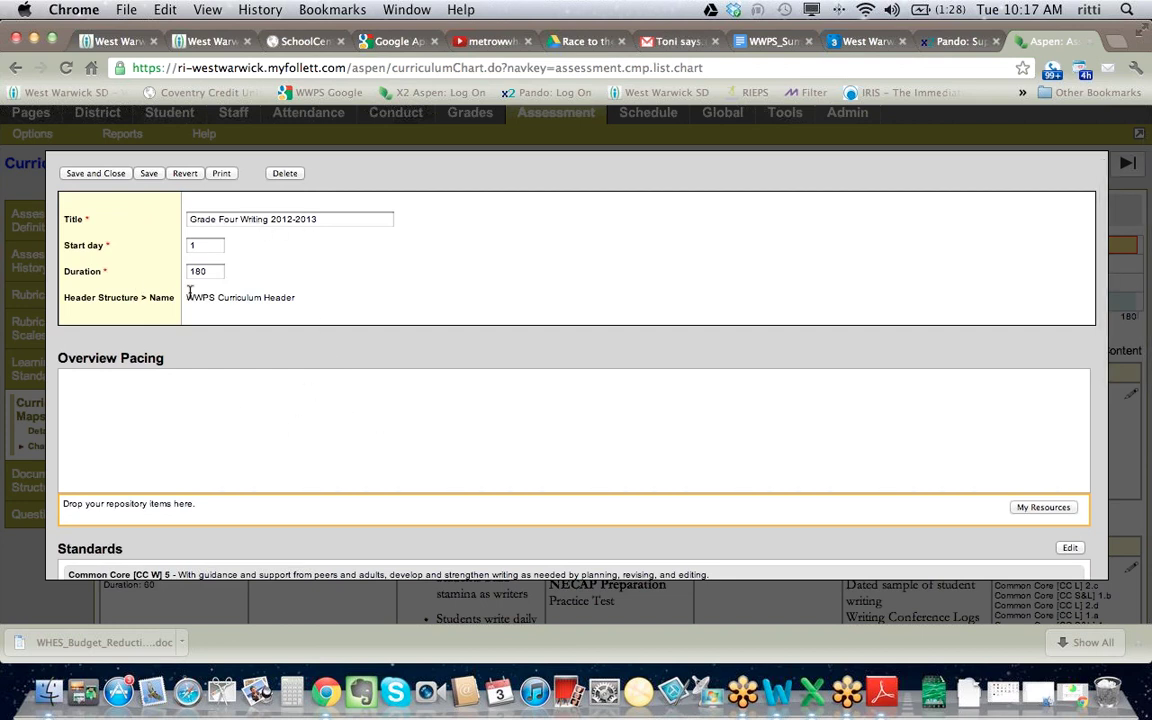
{"action": "left_click_drag", "start_coordinate": [186, 300], "coordinate": [289, 307]}
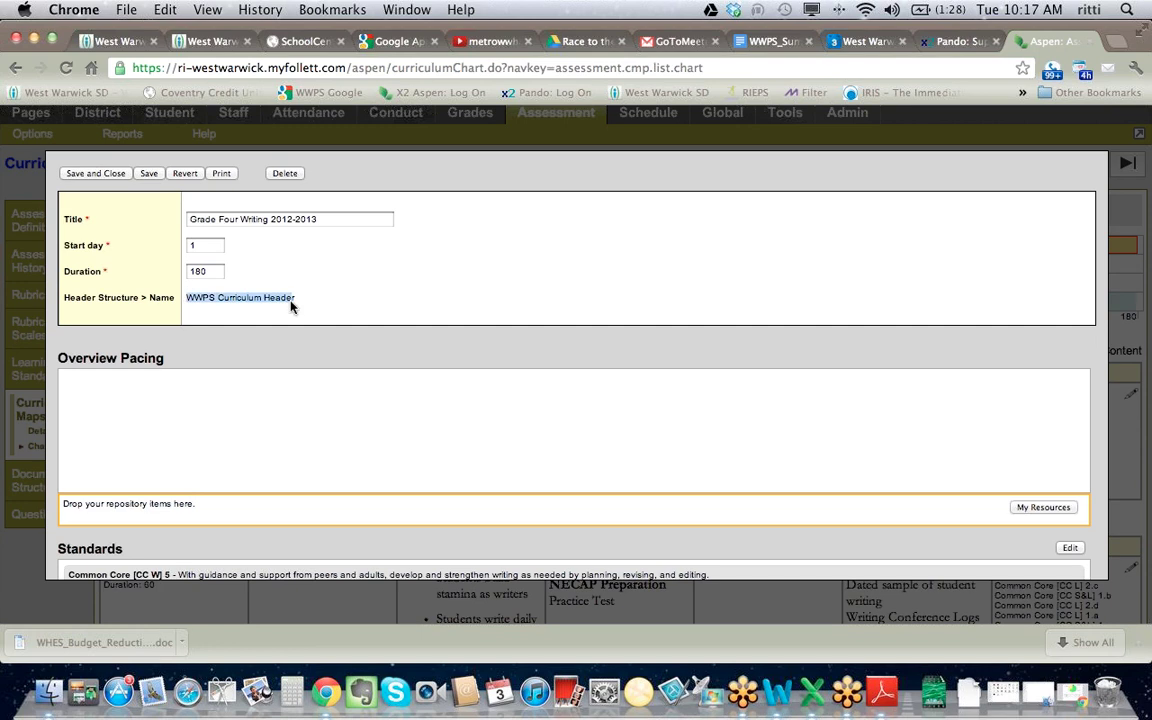
{"action": "left_click", "coordinate": [278, 436]}
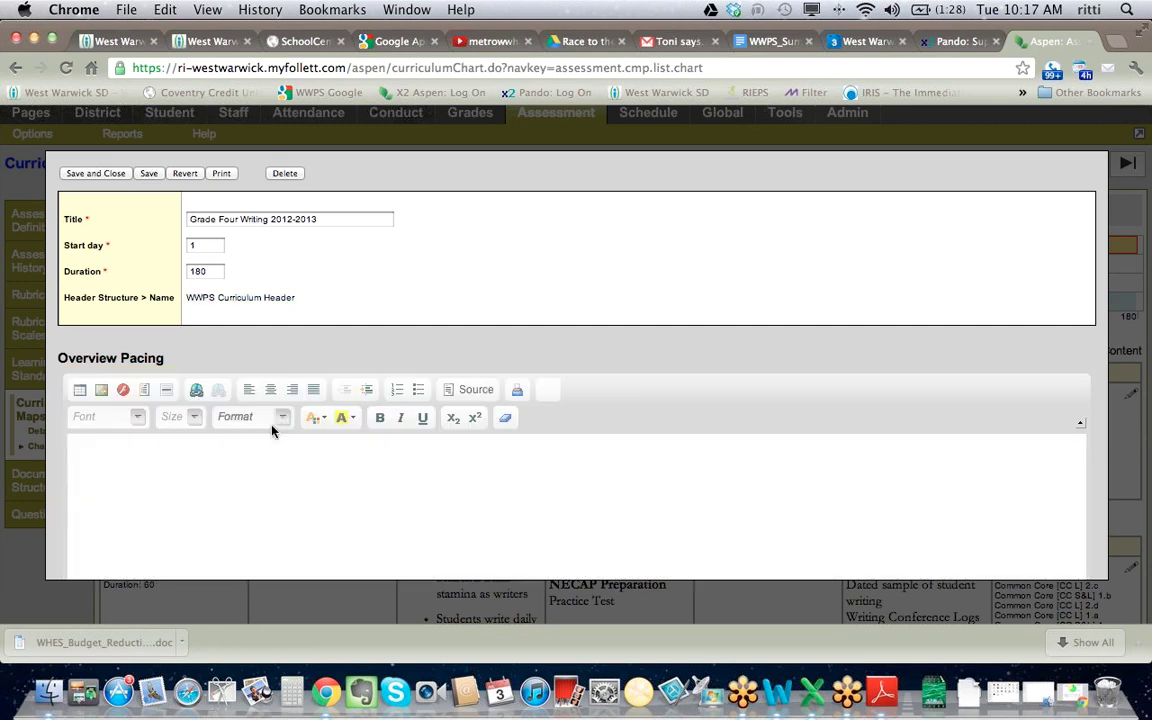
- Examine the Overview Pacing editor and the full list of Common Core standards attached to the Grade Four Writing map
{"action": "scroll", "coordinate": [256, 440], "scroll_direction": "down", "scroll_amount": 2}
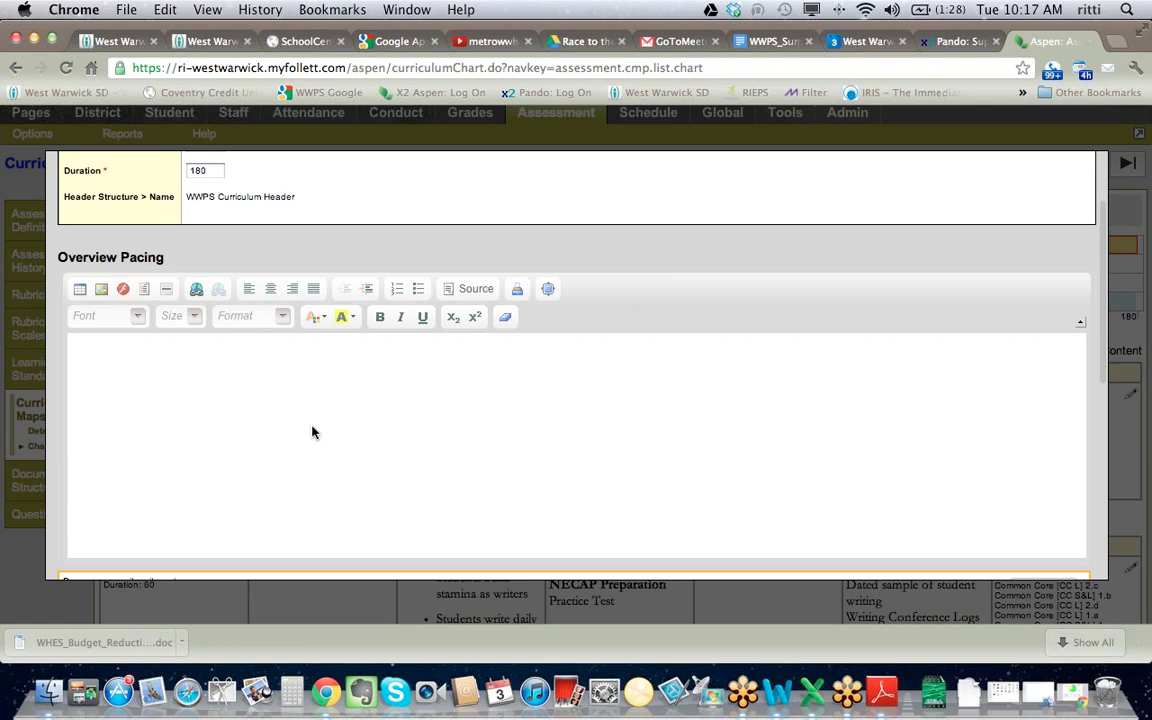
{"action": "scroll", "coordinate": [315, 434], "scroll_direction": "down", "scroll_amount": 3}
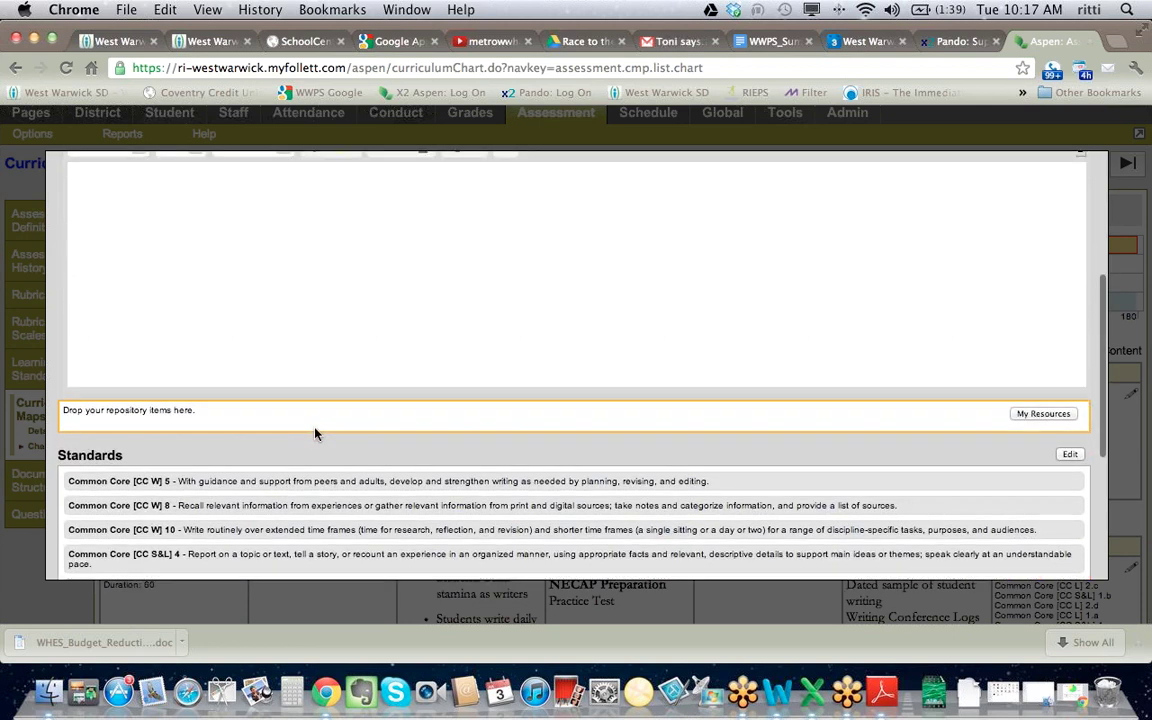
{"action": "scroll", "coordinate": [314, 434], "scroll_direction": "down", "scroll_amount": 4}
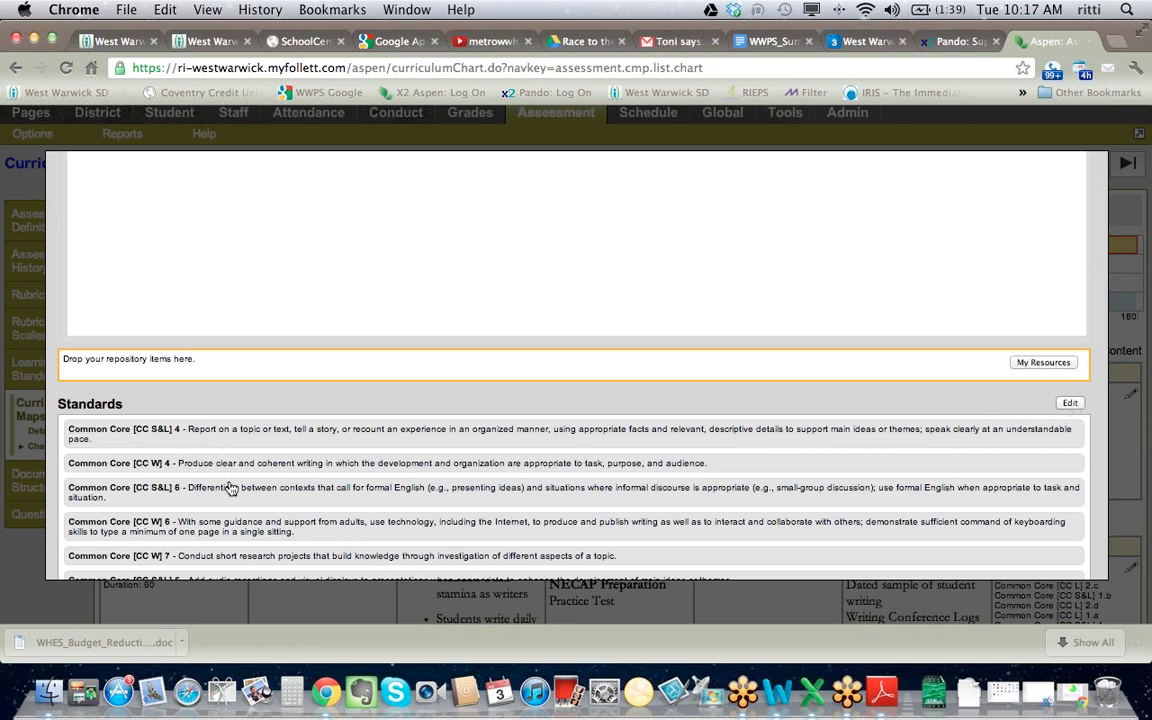
{"action": "scroll", "coordinate": [253, 533], "scroll_direction": "down", "scroll_amount": 1}
{"action": "scroll", "coordinate": [253, 533], "scroll_direction": "down", "scroll_amount": 4}
{"action": "scroll", "coordinate": [253, 533], "scroll_direction": "down", "scroll_amount": 12}
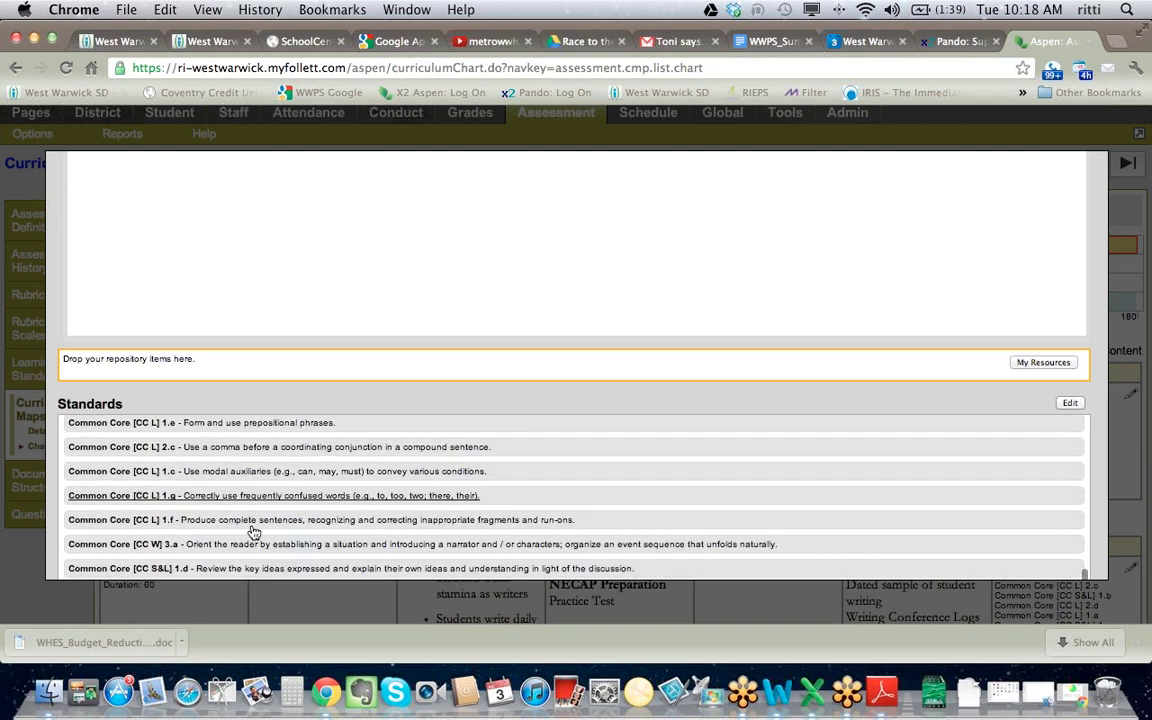
{"action": "scroll", "coordinate": [253, 533], "scroll_direction": "down", "scroll_amount": 8}
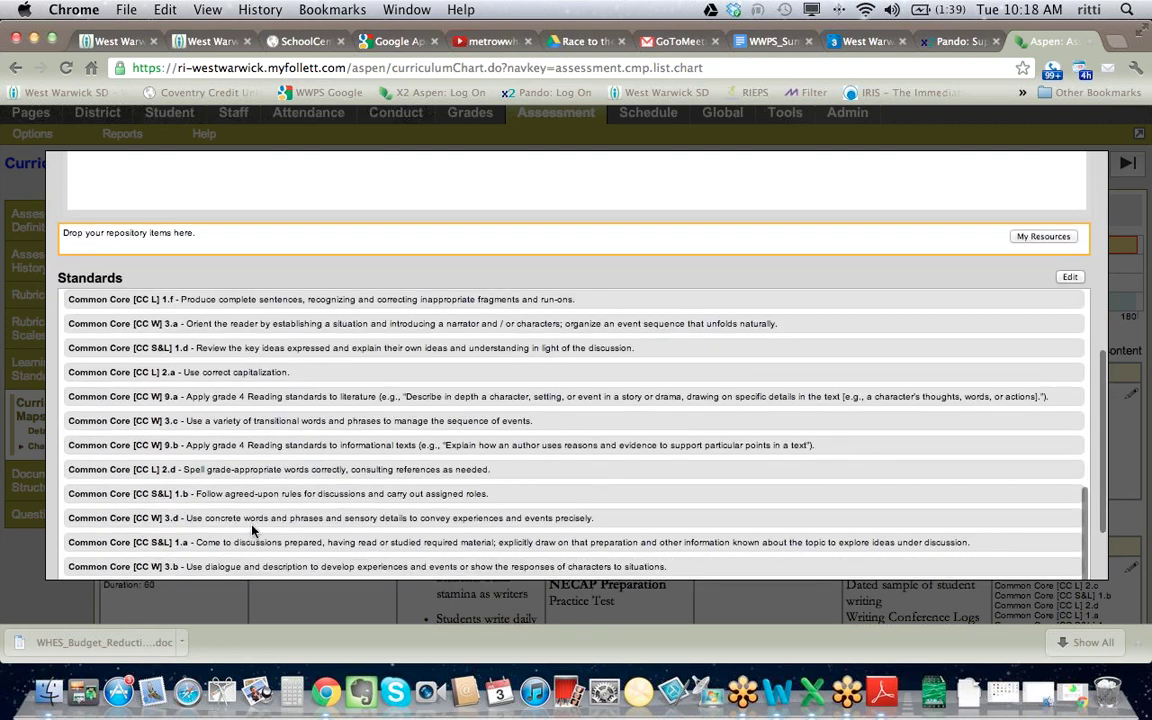
{"action": "scroll", "coordinate": [287, 377], "scroll_direction": "up", "scroll_amount": 15}
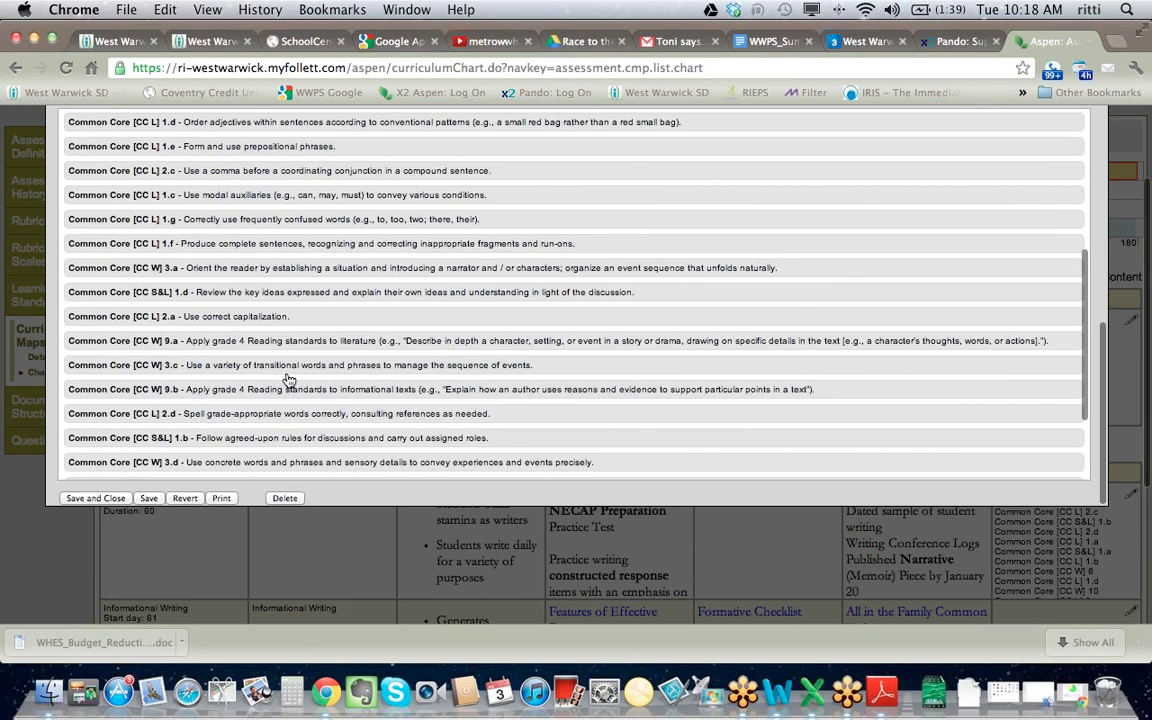
{"action": "scroll", "coordinate": [287, 380], "scroll_direction": "up", "scroll_amount": 3}
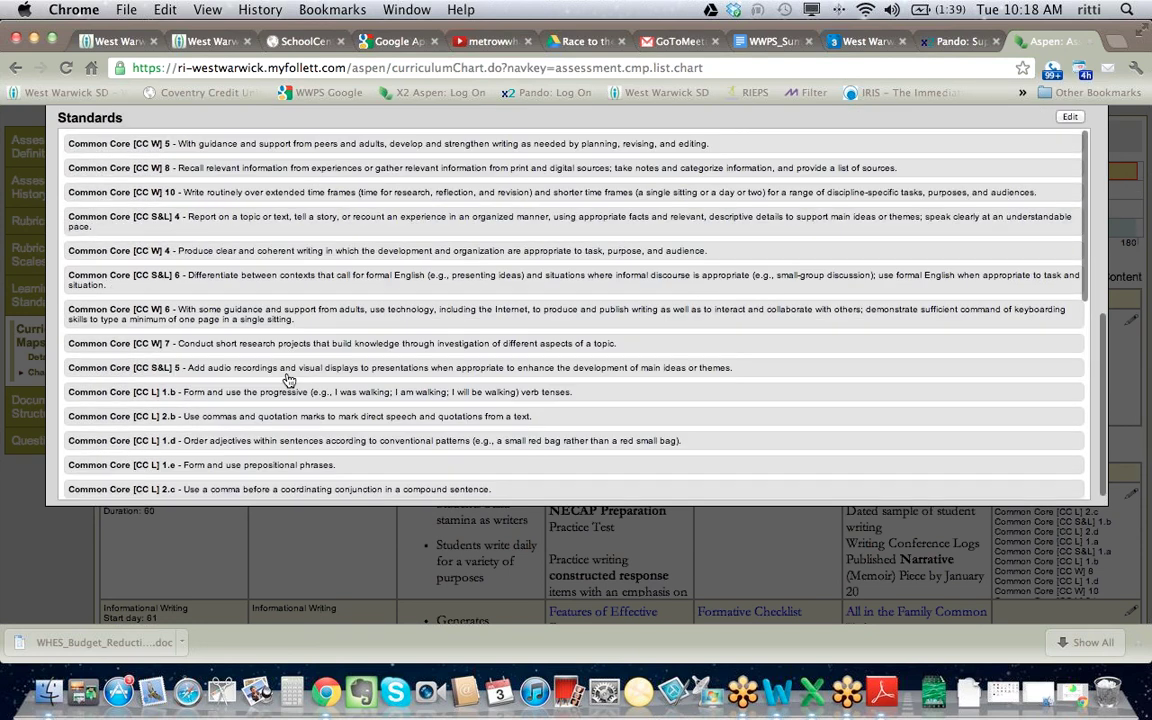
{"action": "scroll", "coordinate": [288, 380], "scroll_direction": "up", "scroll_amount": 3}
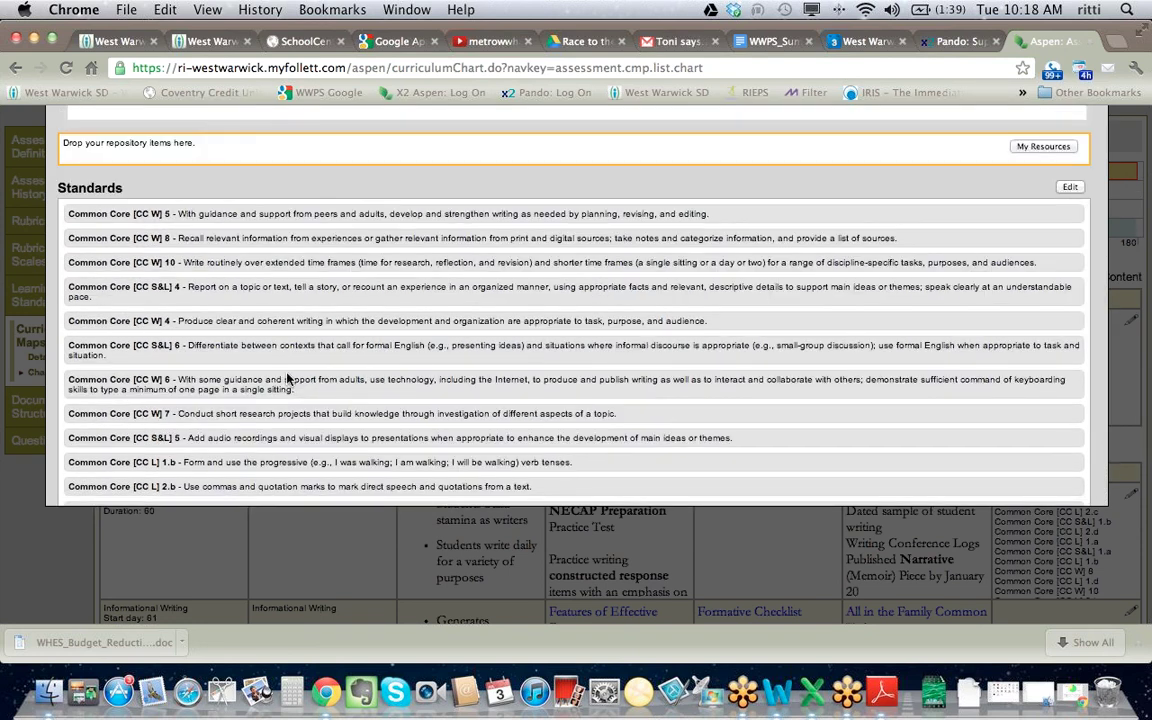
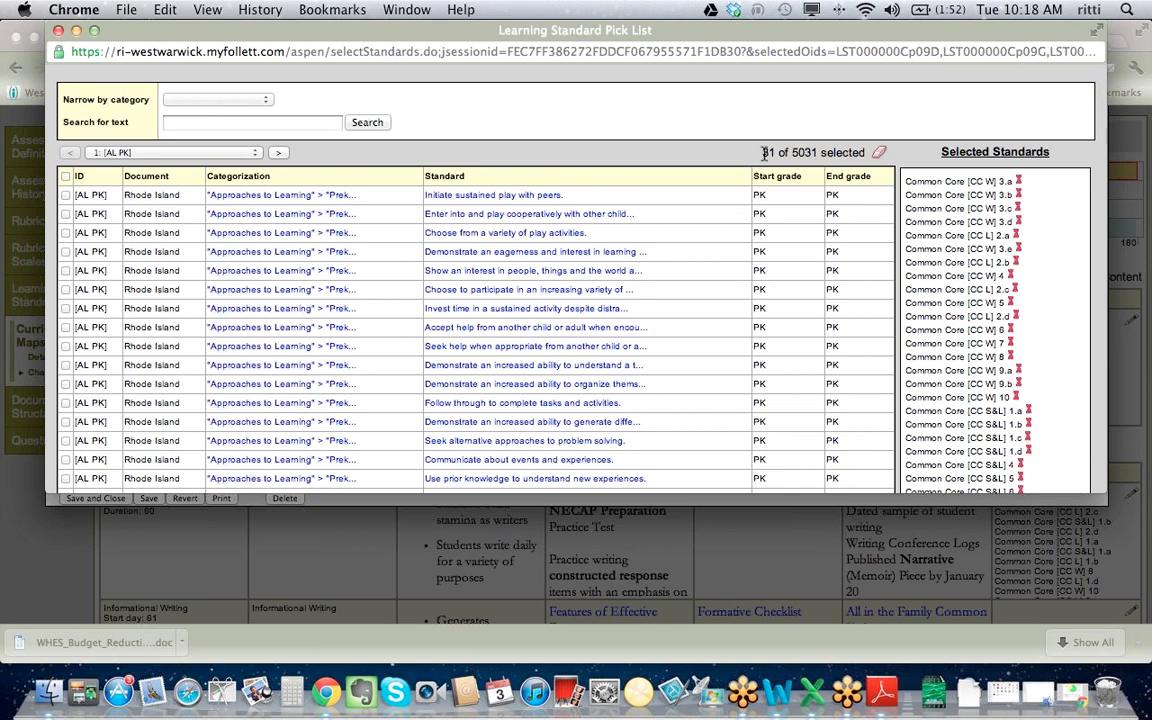
- Narrow the standards pick list to Rhode Island, Written and Oral Communication, Grade 4, Expressive Writing: Narratives- Applying Narrative Strategies
{"action": "left_click_drag", "start_coordinate": [763, 152], "coordinate": [816, 153]}
{"action": "left_click", "coordinate": [209, 101]}
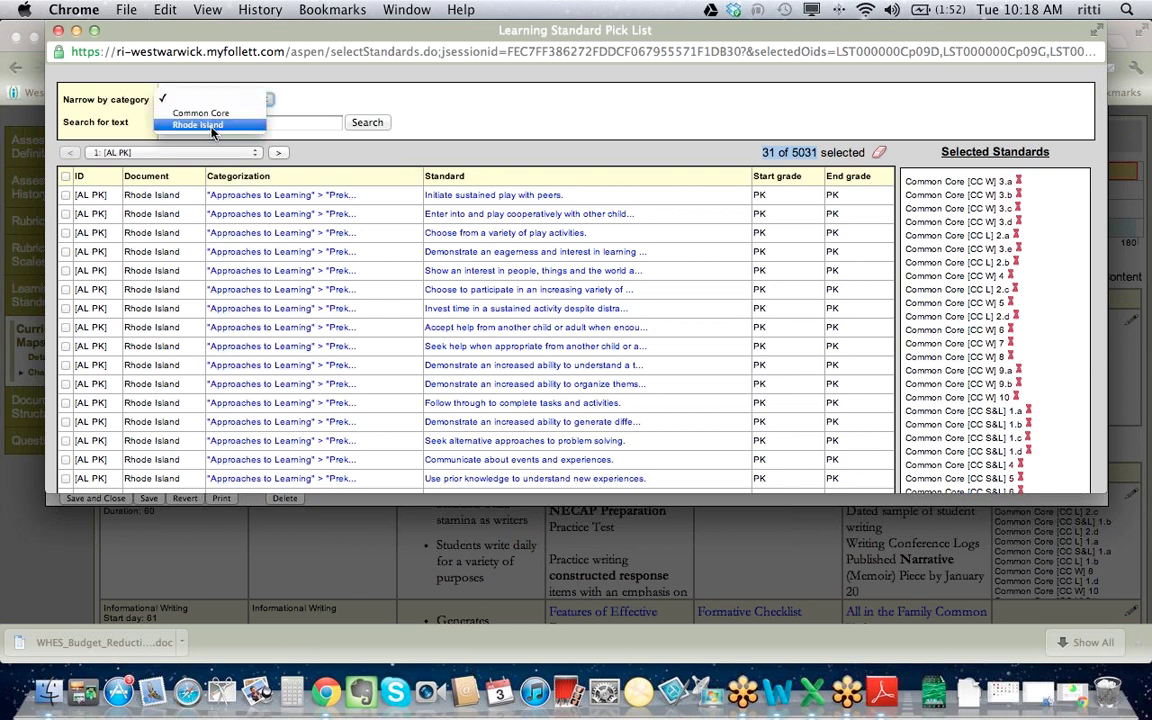
{"action": "left_click", "coordinate": [211, 126]}
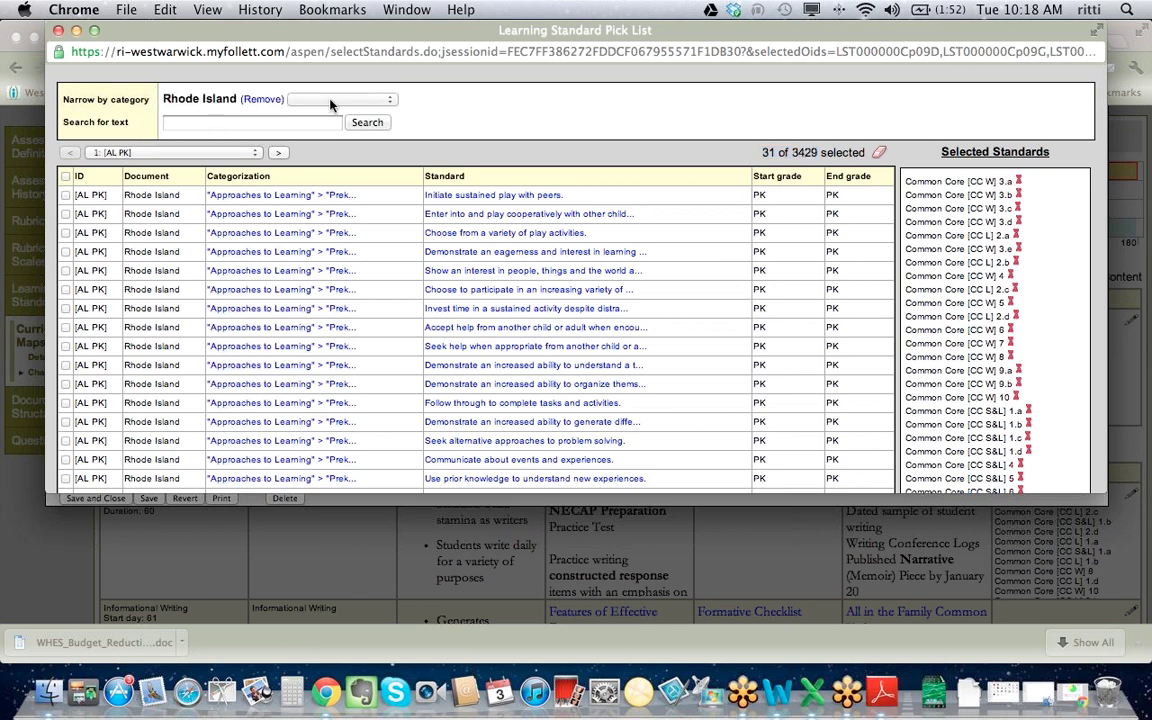
{"action": "left_click", "coordinate": [331, 101]}
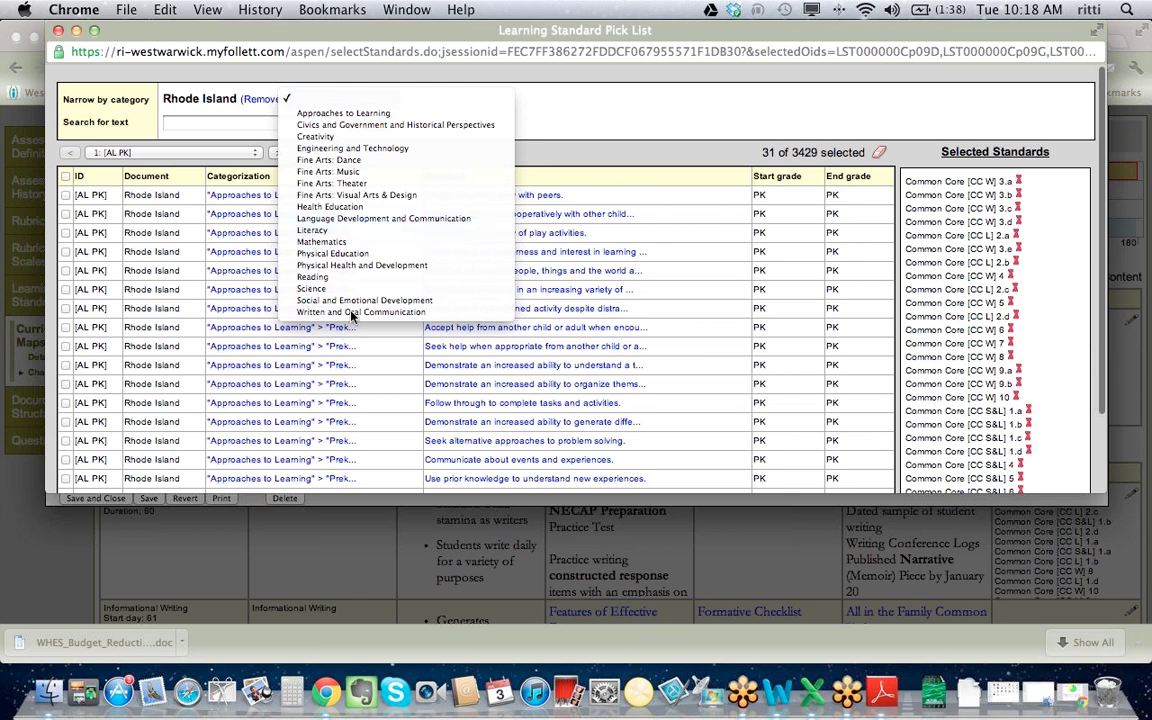
{"action": "left_click", "coordinate": [315, 278]}
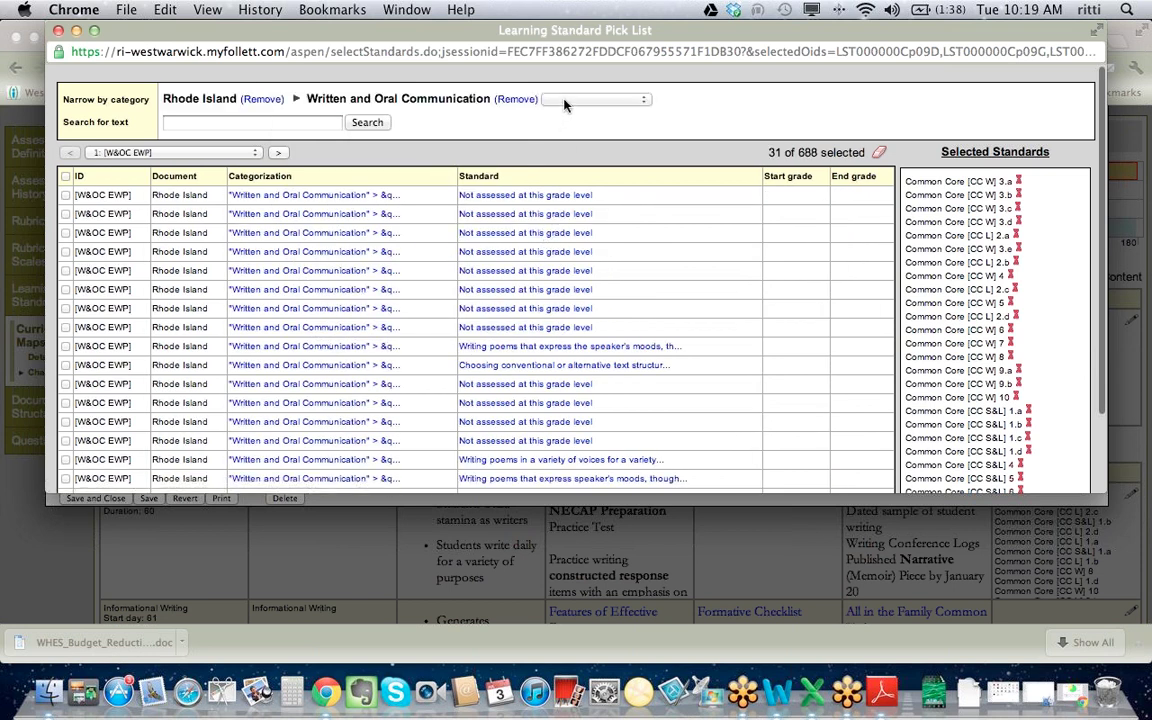
{"action": "left_click", "coordinate": [565, 100]}
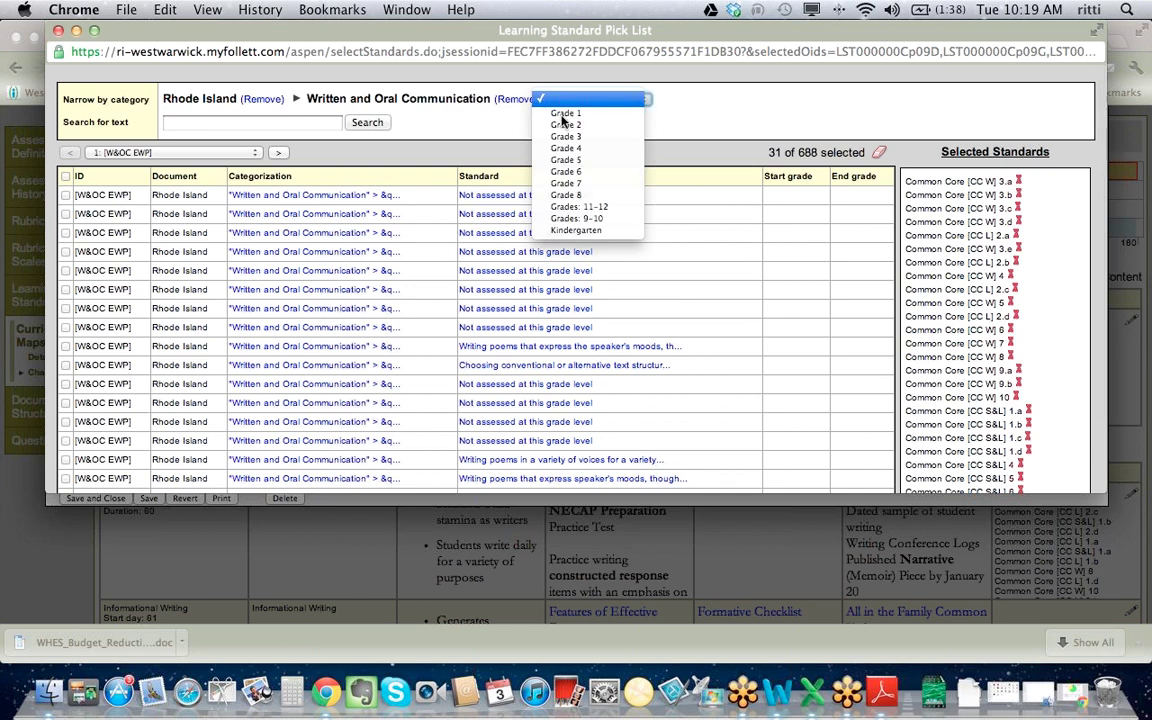
{"action": "left_click", "coordinate": [589, 149]}
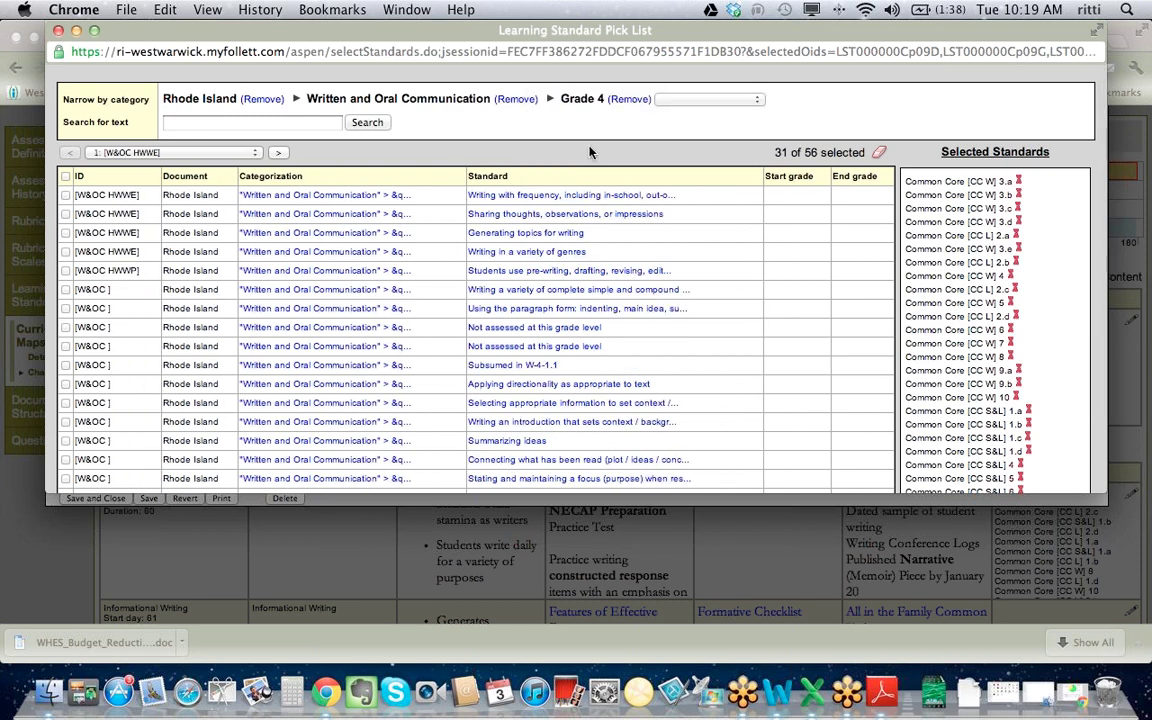
{"action": "left_click", "coordinate": [680, 100]}
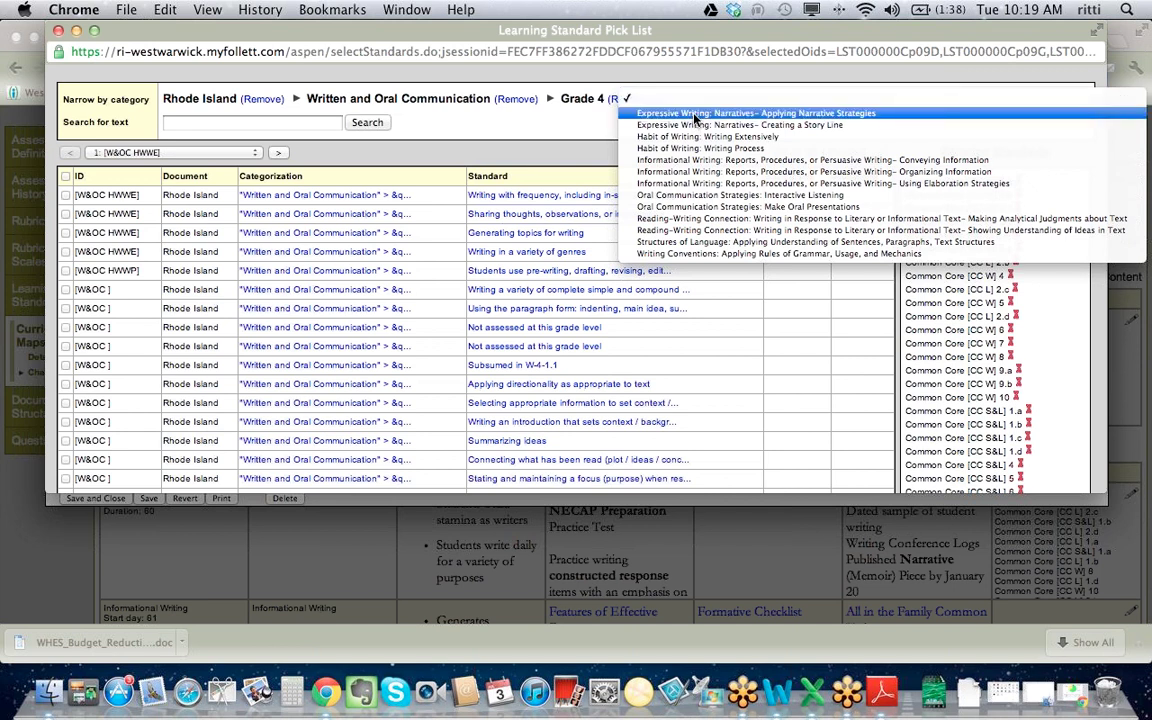
{"action": "left_click", "coordinate": [694, 114]}
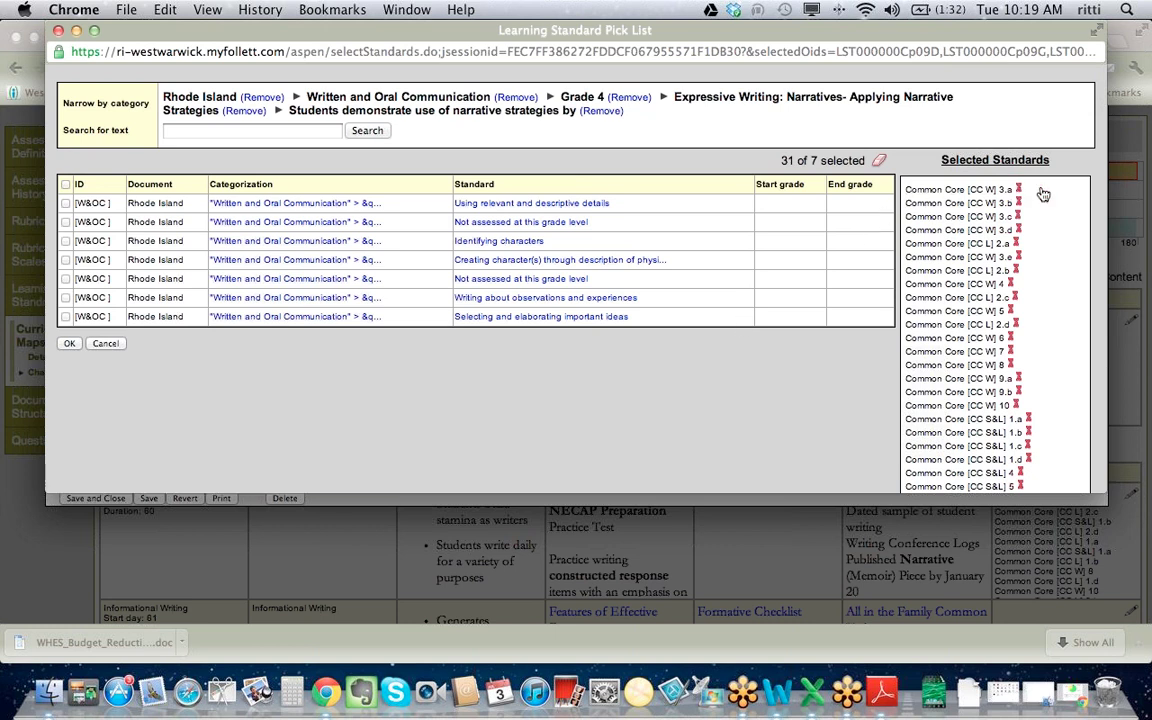
- Add the Rhode Island standard "Using relevant and descriptive details" to the map's selected standards
{"action": "left_click_drag", "start_coordinate": [1051, 193], "coordinate": [1058, 484]}
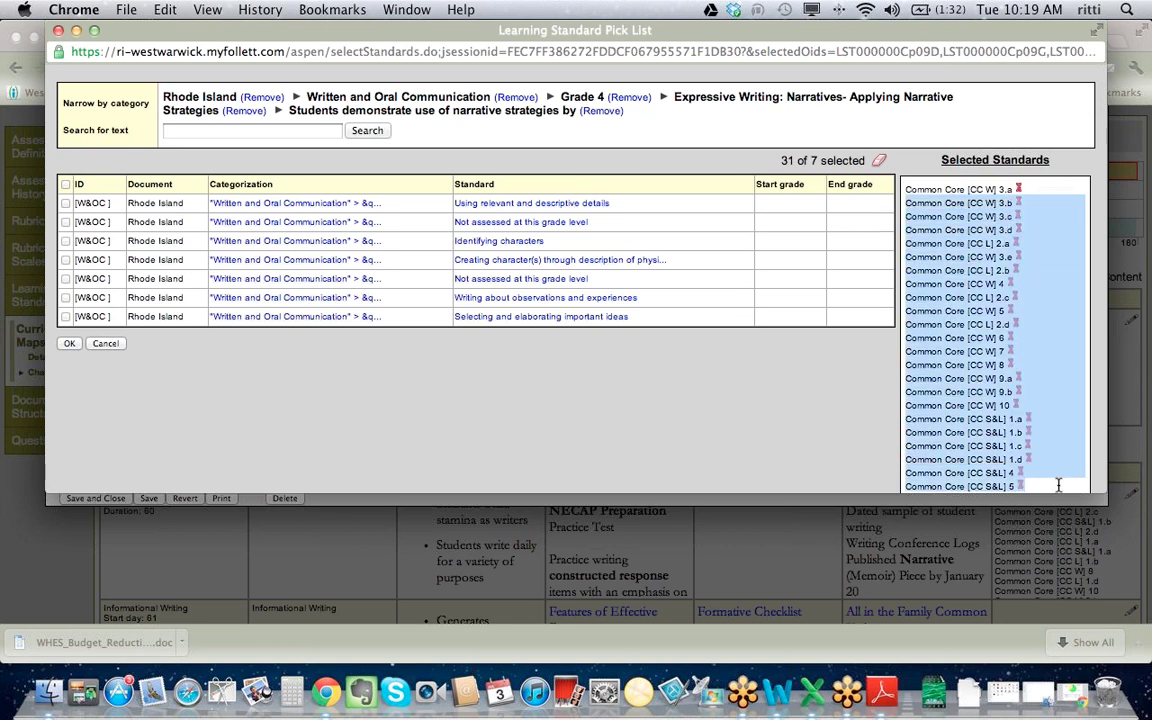
{"action": "left_click", "coordinate": [506, 462]}
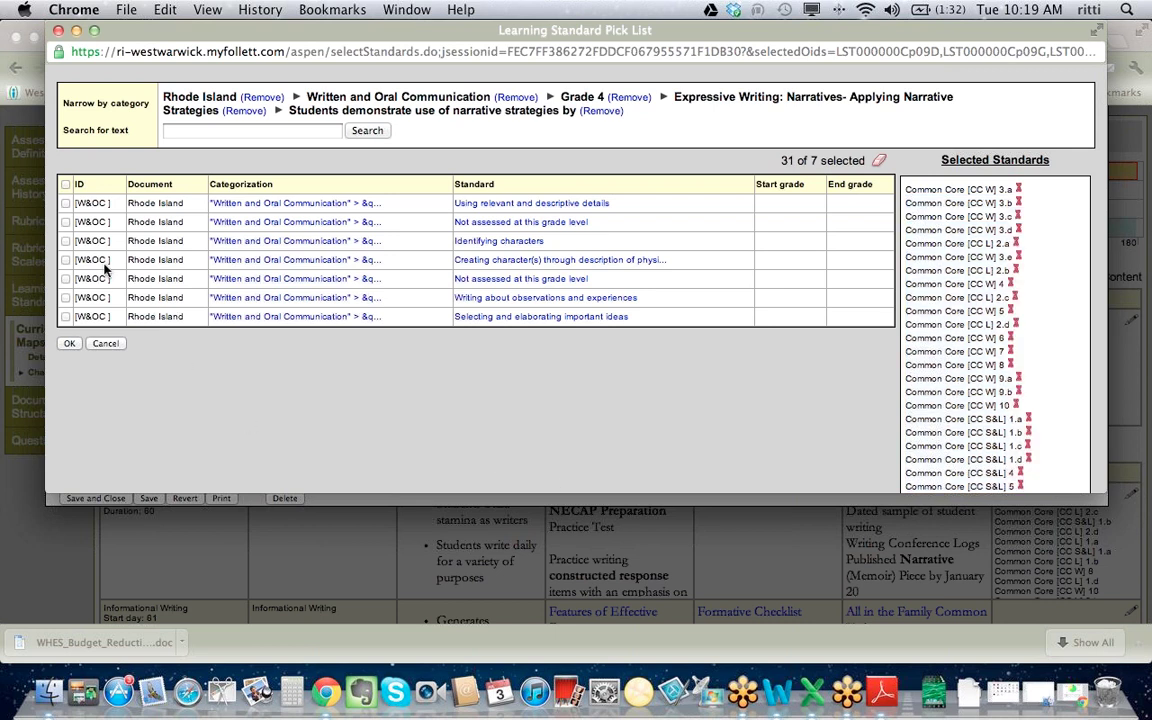
{"action": "left_click", "coordinate": [66, 203]}
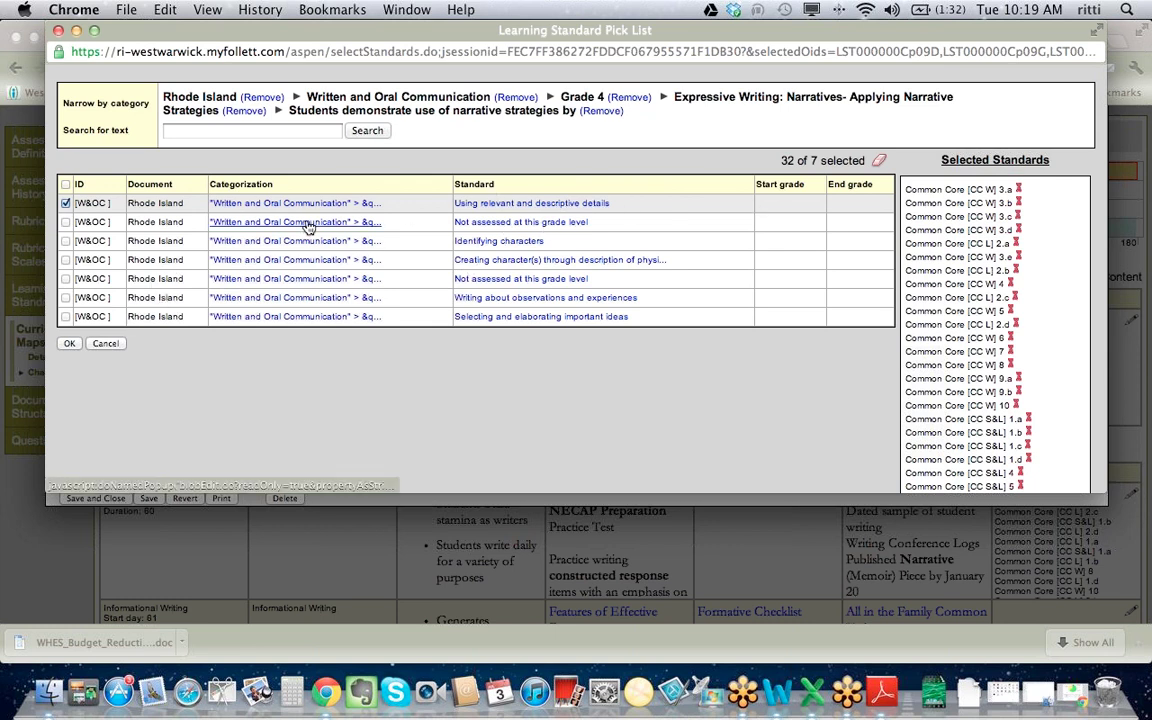
{"action": "left_click", "coordinate": [70, 344]}
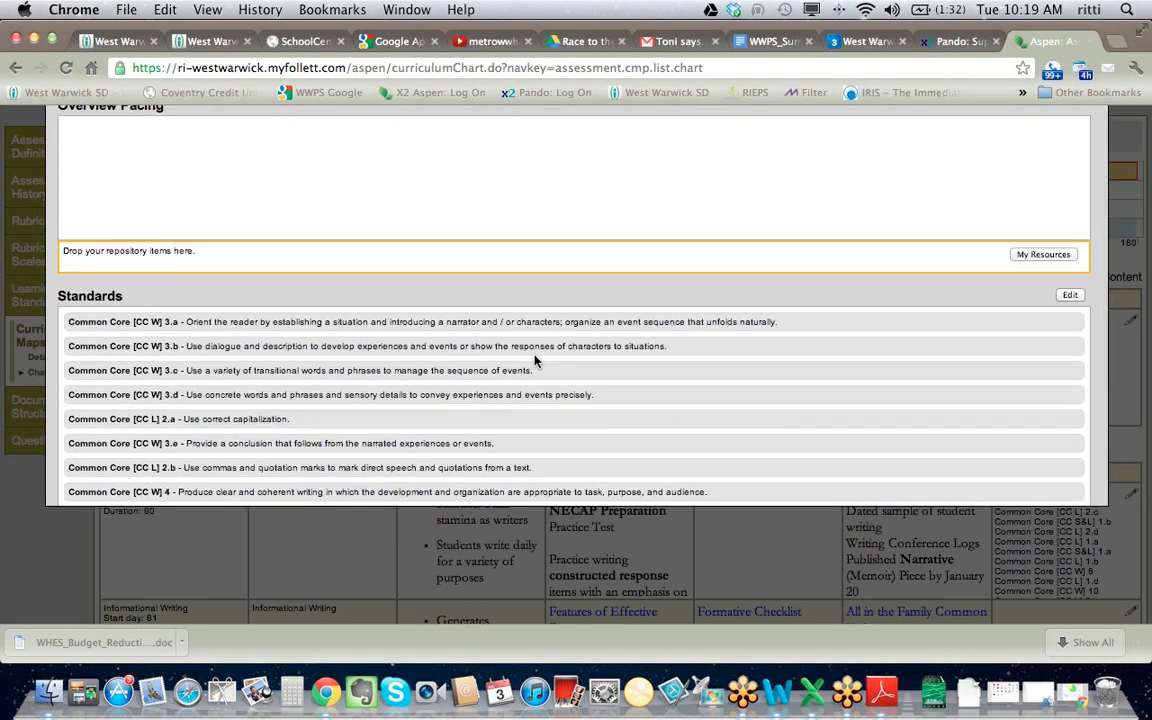
- Check the added Rhode Island [W&OC] standard at the end of the map's standards list, and save and close the map details
{"action": "scroll", "coordinate": [535, 360], "scroll_direction": "down", "scroll_amount": 3}
{"action": "scroll", "coordinate": [536, 363], "scroll_direction": "down", "scroll_amount": 1}
{"action": "scroll", "coordinate": [533, 363], "scroll_direction": "down", "scroll_amount": 5}
{"action": "scroll", "coordinate": [531, 363], "scroll_direction": "down", "scroll_amount": 12}
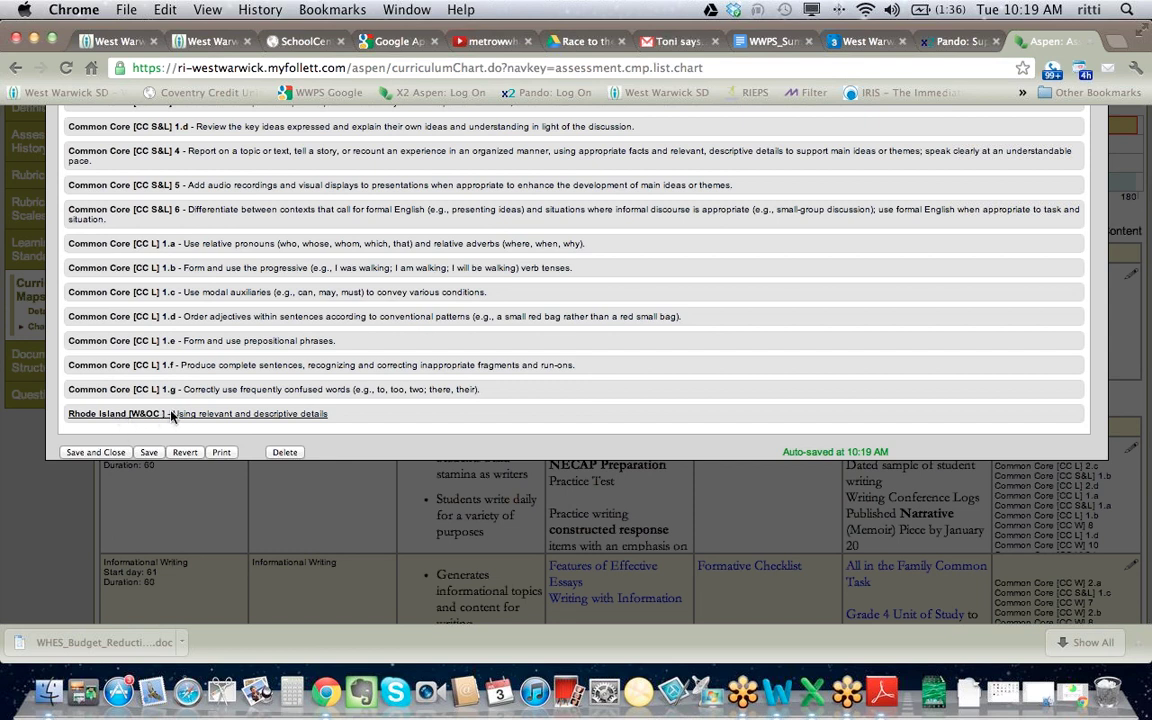
{"action": "left_click", "coordinate": [97, 452]}
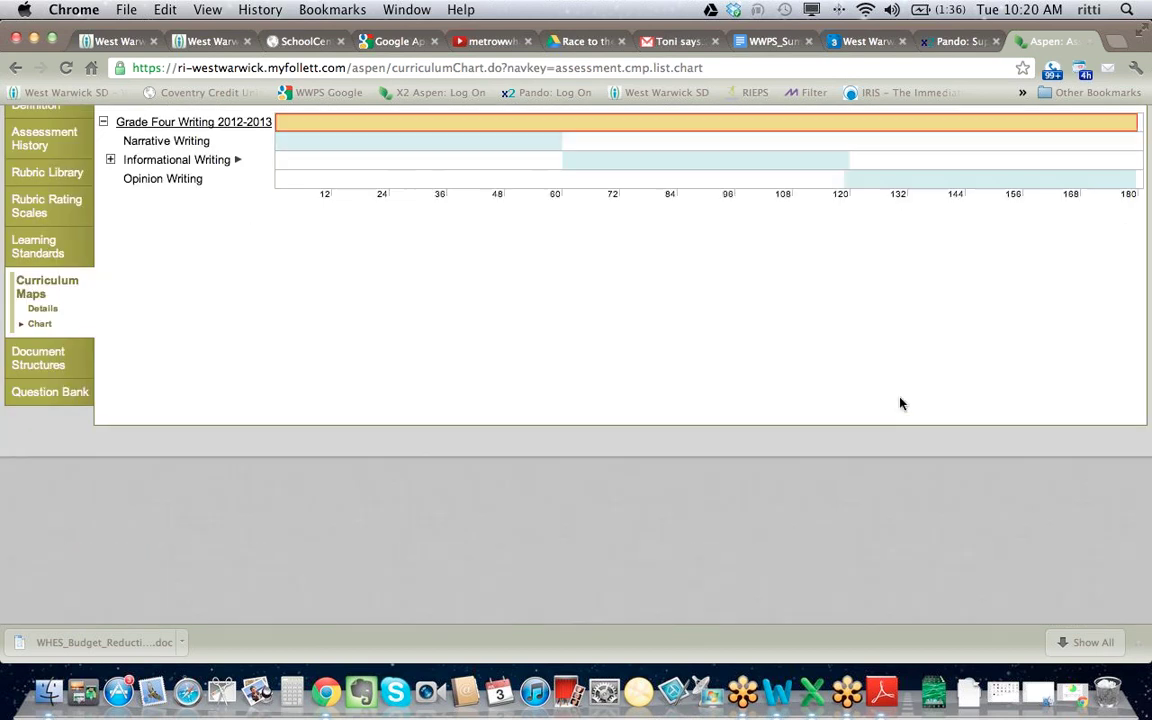
- Remove the Rhode Island [W&OC] standard from the Grade Four Writing map's selected standards
{"action": "scroll", "coordinate": [995, 362], "scroll_direction": "down", "scroll_amount": 3}
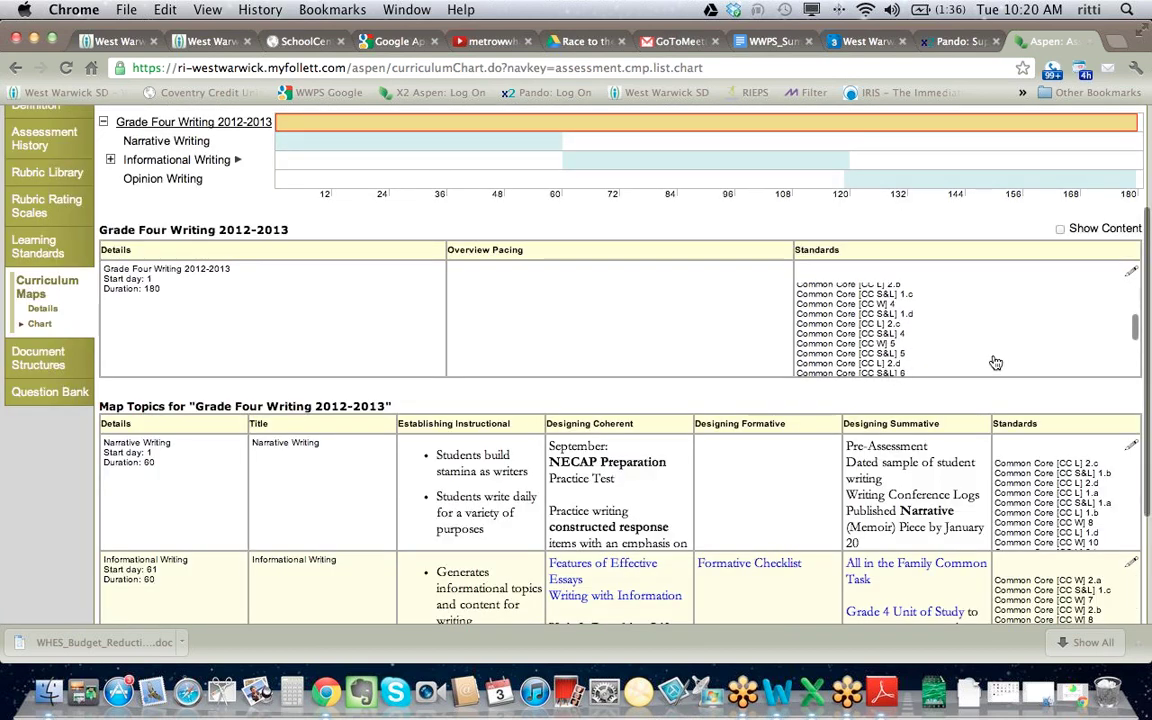
{"action": "scroll", "coordinate": [995, 362], "scroll_direction": "down", "scroll_amount": 5}
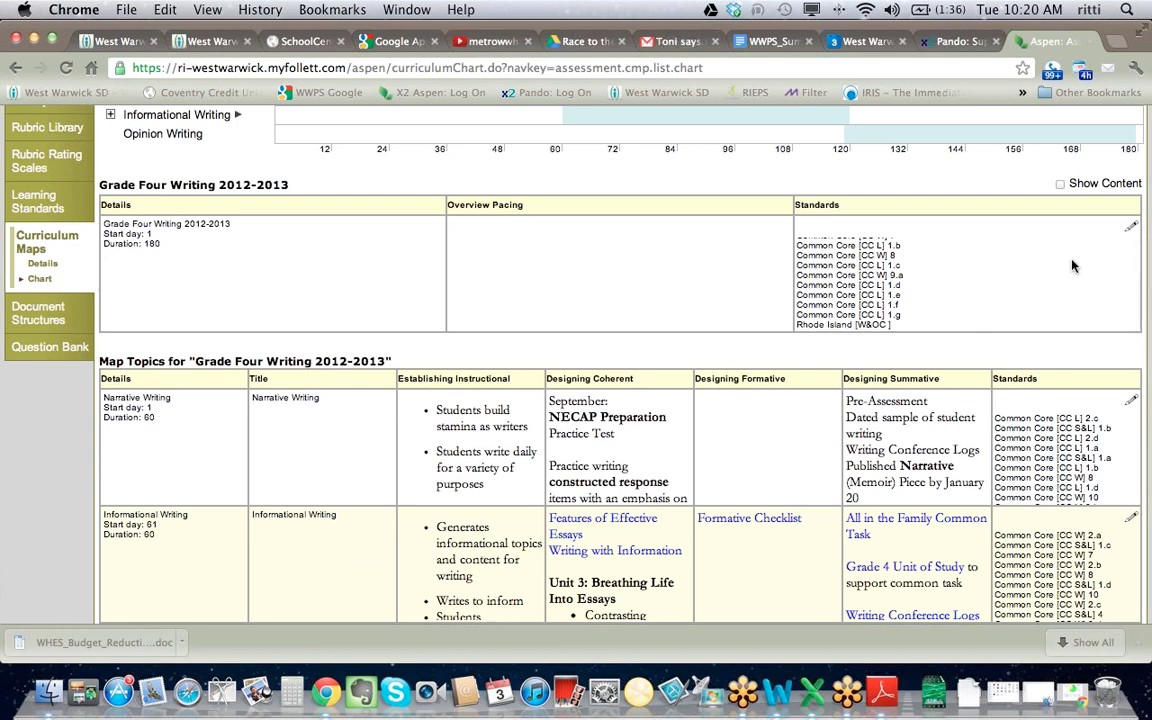
{"action": "left_click", "coordinate": [1133, 228]}
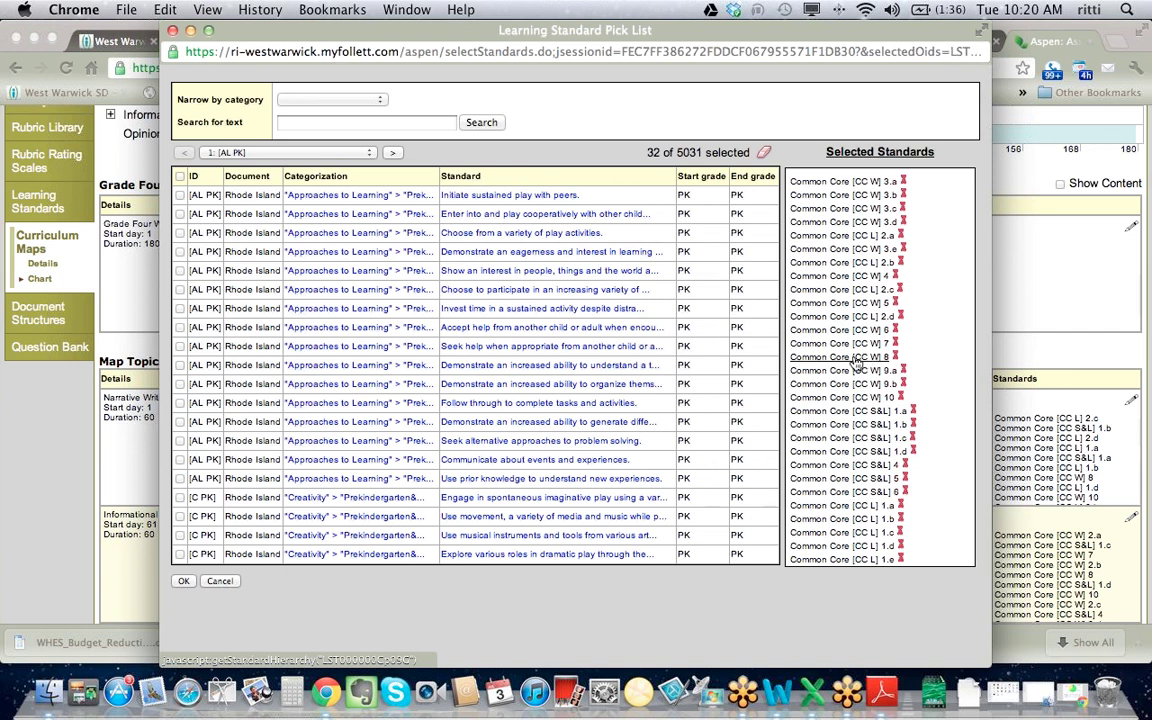
{"action": "scroll", "coordinate": [858, 362], "scroll_direction": "down", "scroll_amount": 3}
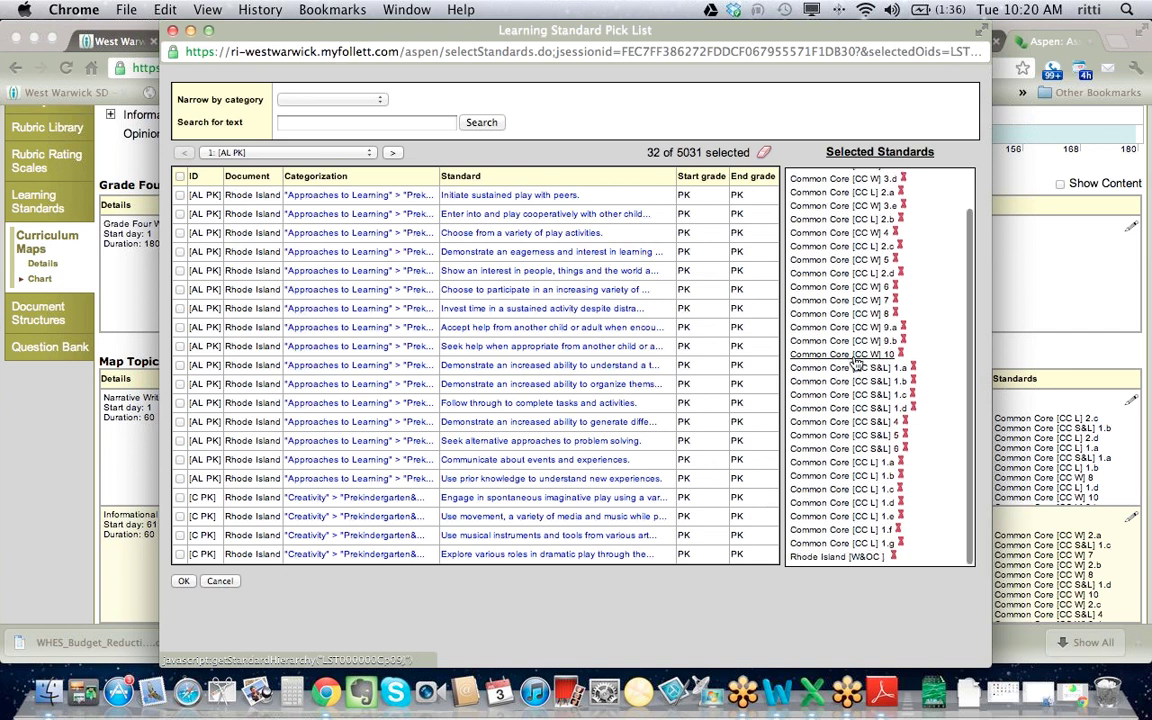
{"action": "left_click", "coordinate": [895, 560]}
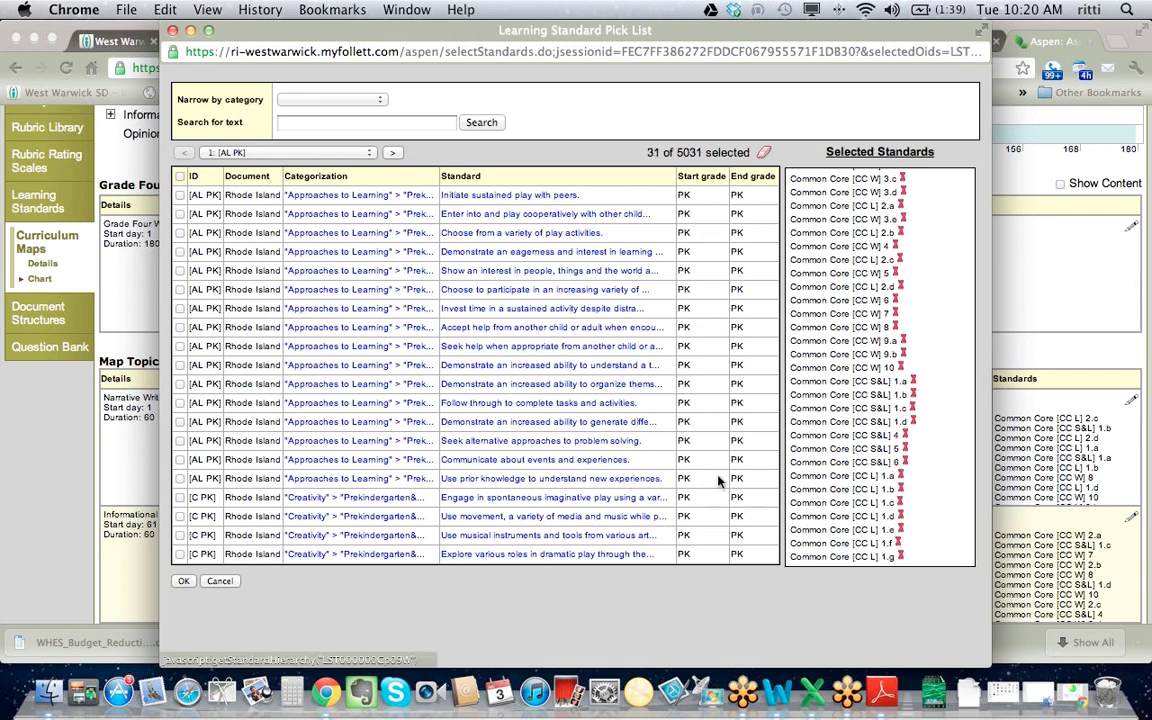
{"action": "left_click", "coordinate": [184, 581]}
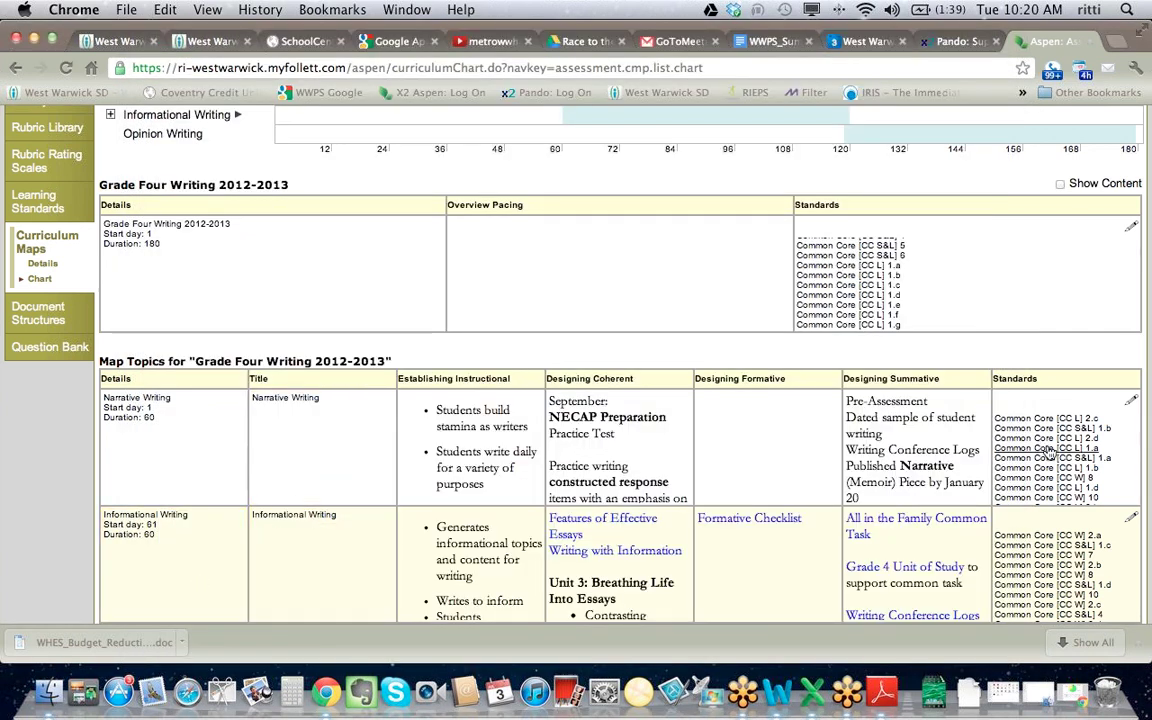
- Examine the Common Core standards listed for the whole map and for its Narrative, Informational and Opinion Writing topics
{"action": "scroll", "coordinate": [1048, 420], "scroll_direction": "down", "scroll_amount": 3}
{"action": "scroll", "coordinate": [1048, 372], "scroll_direction": "down", "scroll_amount": 1}
{"action": "scroll", "coordinate": [1048, 330], "scroll_direction": "up", "scroll_amount": 2}
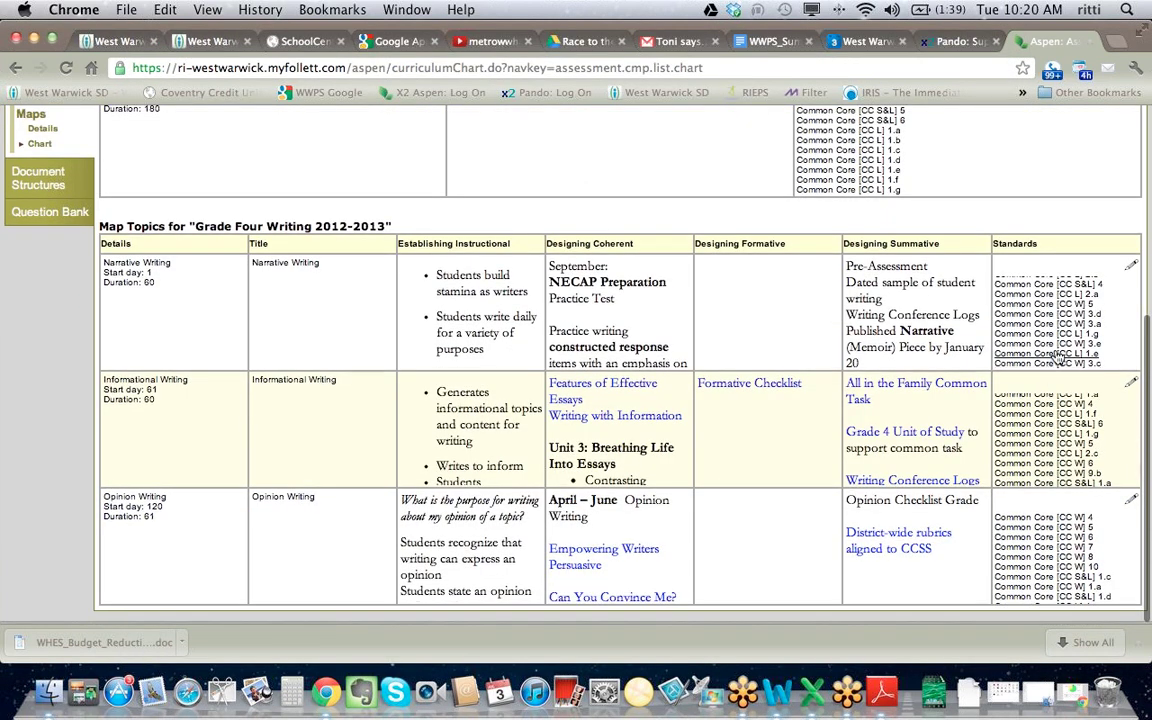
{"action": "scroll", "coordinate": [1000, 182], "scroll_direction": "up", "scroll_amount": 5}
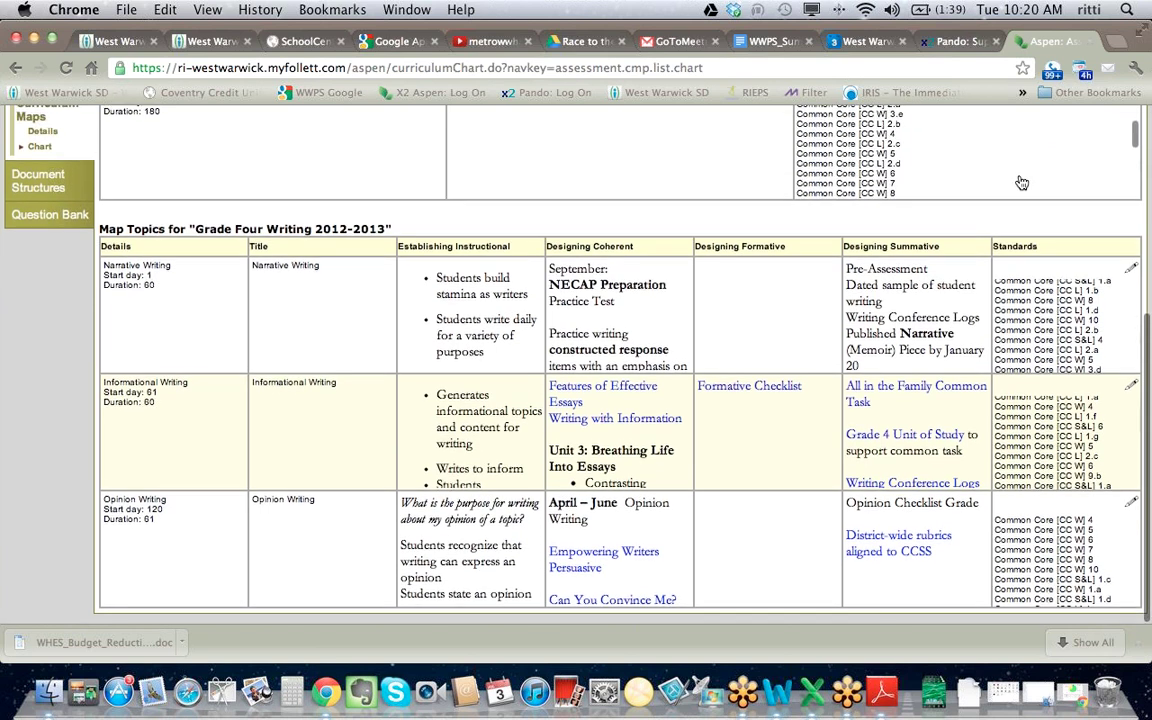
{"action": "scroll", "coordinate": [1007, 252], "scroll_direction": "down", "scroll_amount": 3}
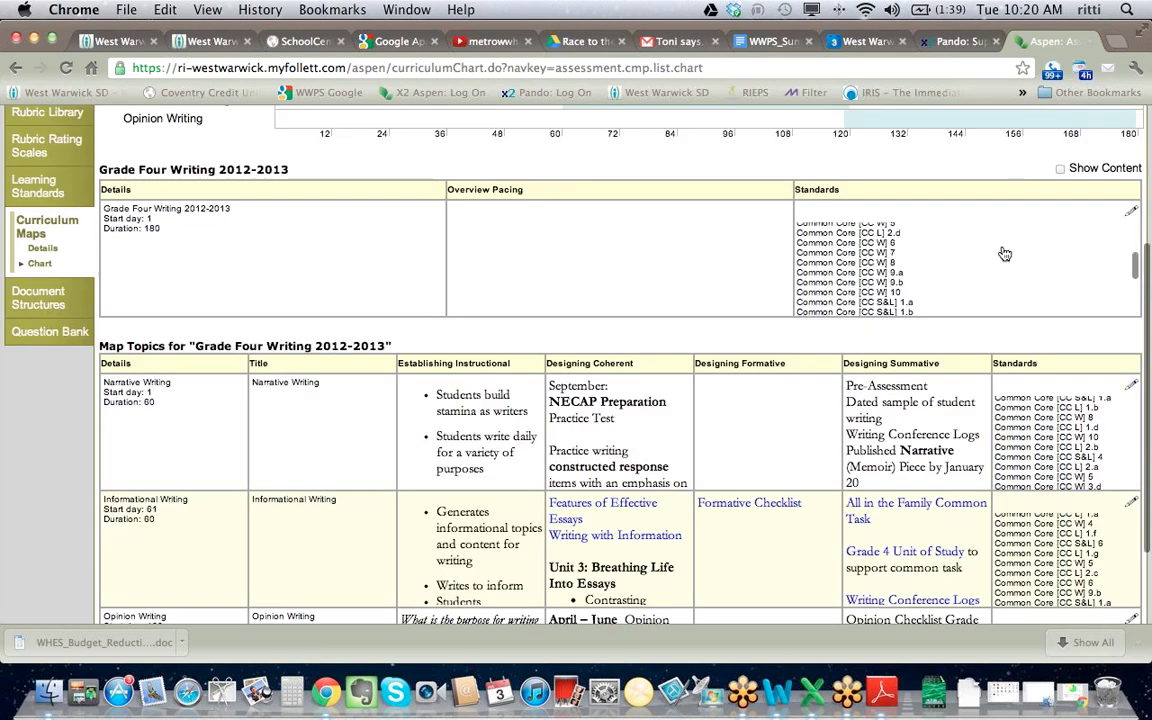
{"action": "scroll", "coordinate": [1000, 250], "scroll_direction": "down", "scroll_amount": 4}
{"action": "scroll", "coordinate": [953, 234], "scroll_direction": "up", "scroll_amount": 4}
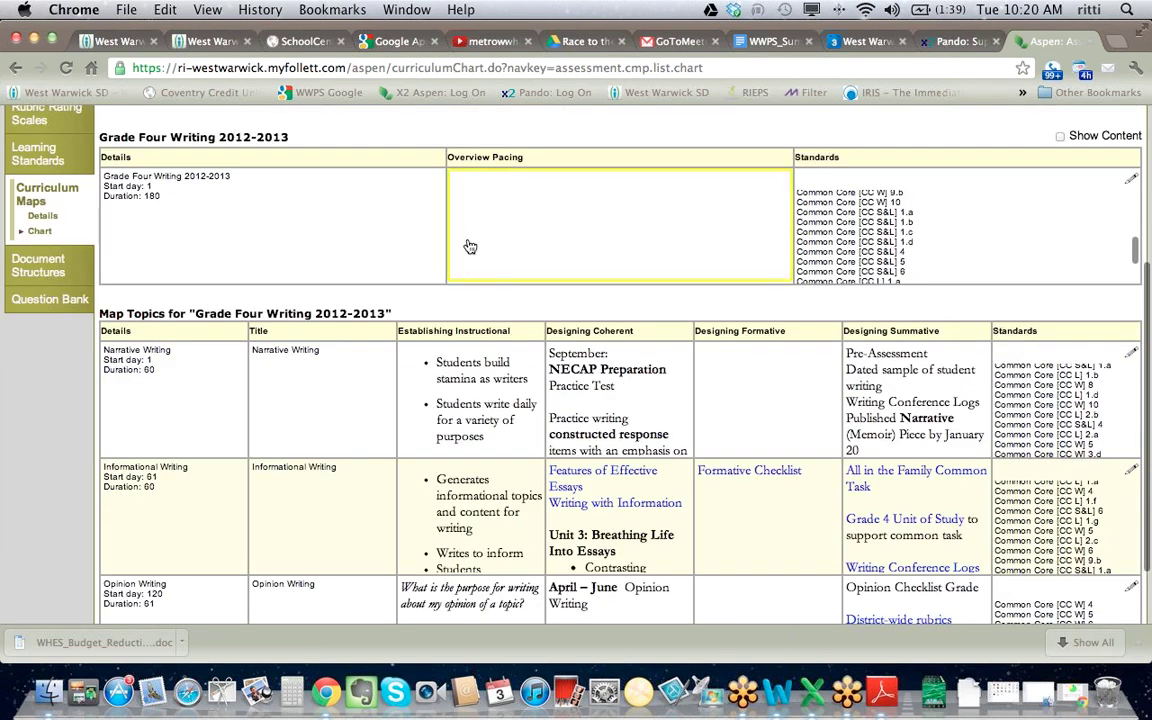
{"action": "scroll", "coordinate": [470, 249], "scroll_direction": "up", "scroll_amount": 3}
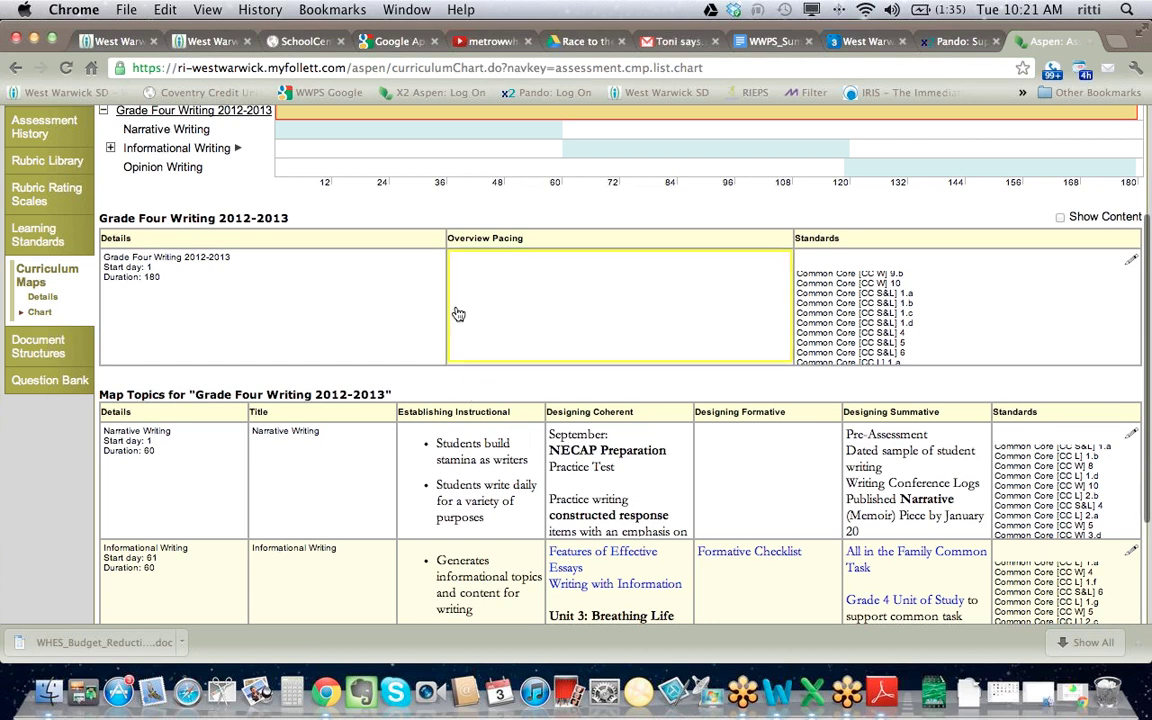
{"action": "scroll", "coordinate": [458, 314], "scroll_direction": "up", "scroll_amount": 3}
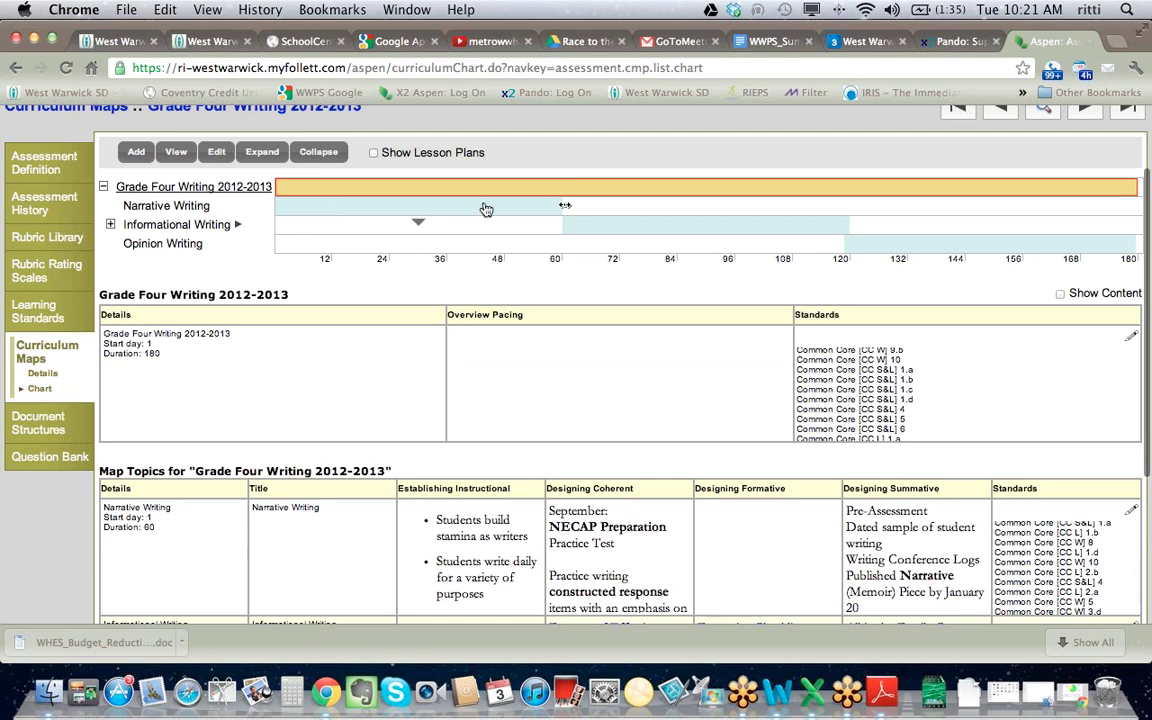
- Select the Narrative Writing topic in the map's chart and open its details
{"action": "left_click", "coordinate": [441, 210]}
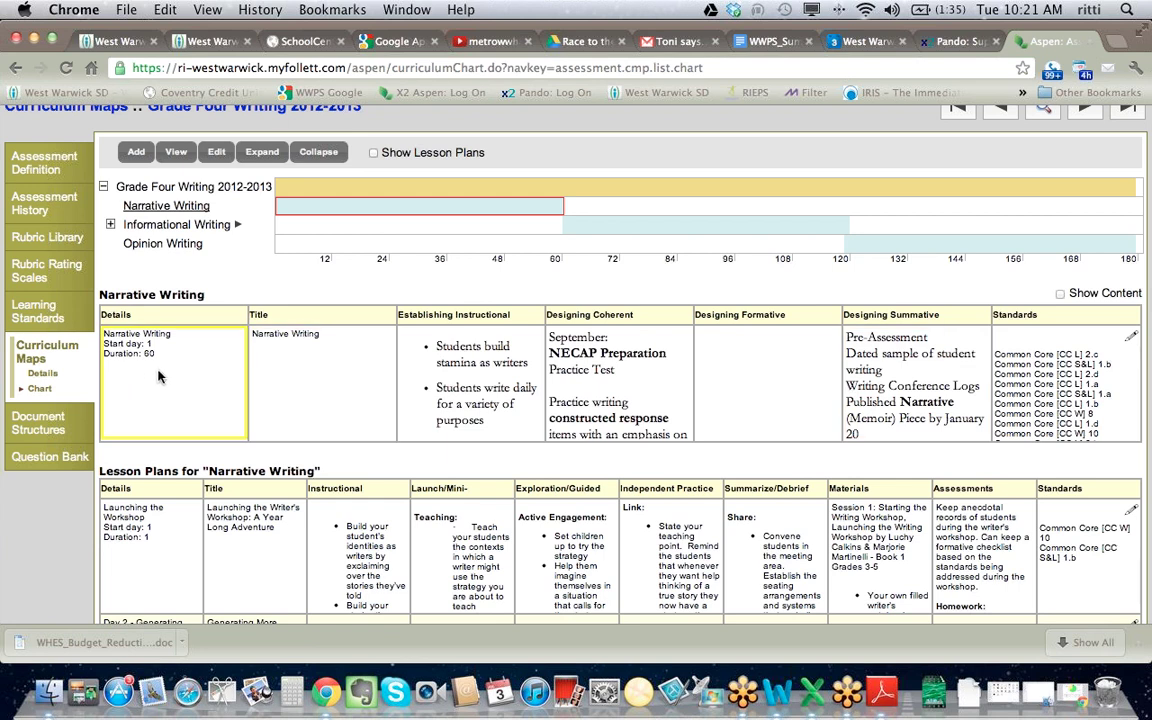
{"action": "double_click", "coordinate": [350, 210]}
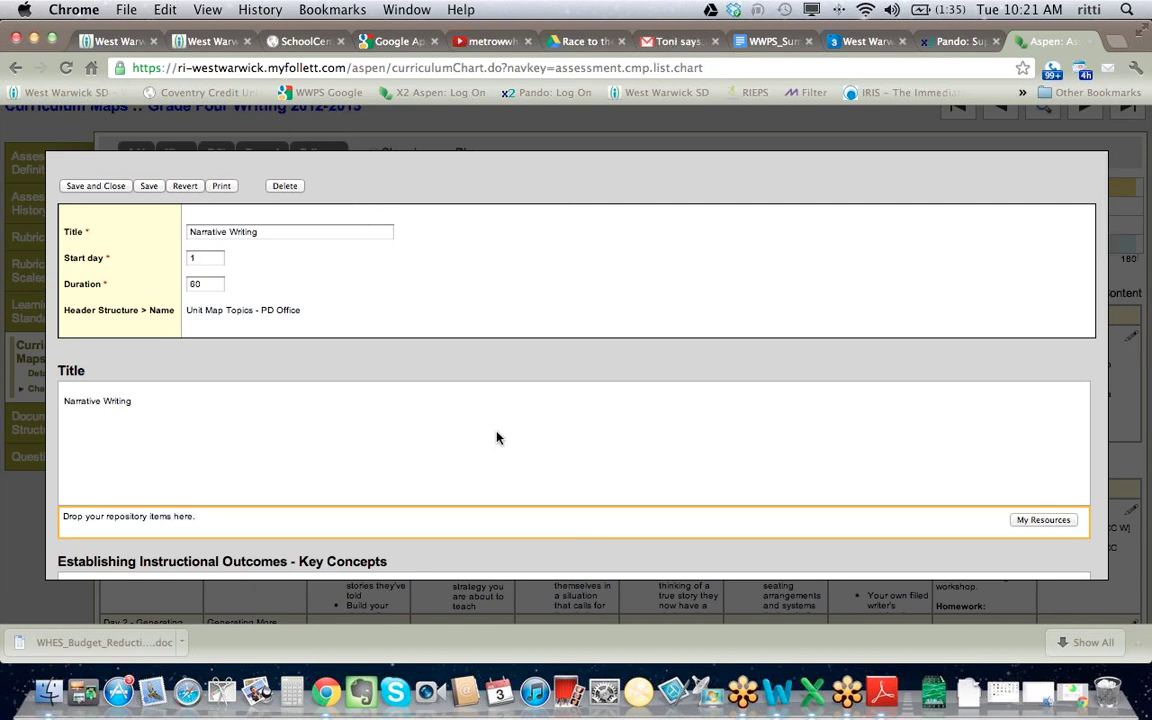
{"action": "scroll", "coordinate": [498, 435], "scroll_direction": "down", "scroll_amount": 2}
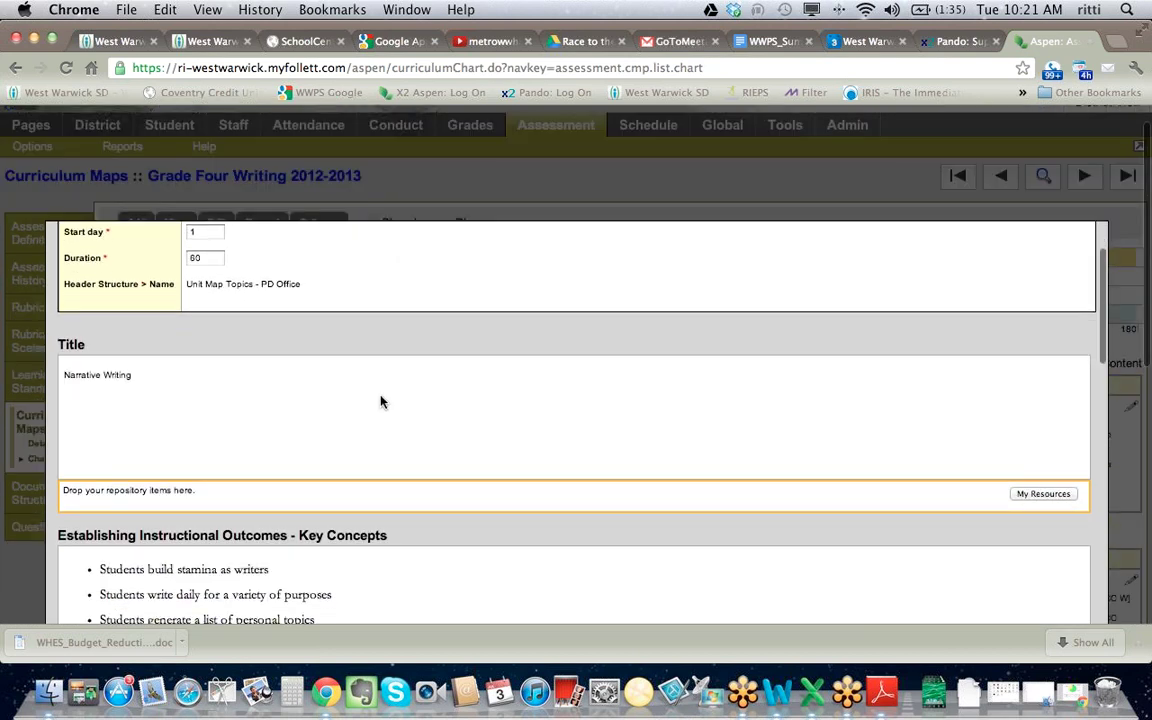
- Set the "Narrative Writing" text in the topic's Title section to font size 14
{"action": "left_click", "coordinate": [337, 406]}
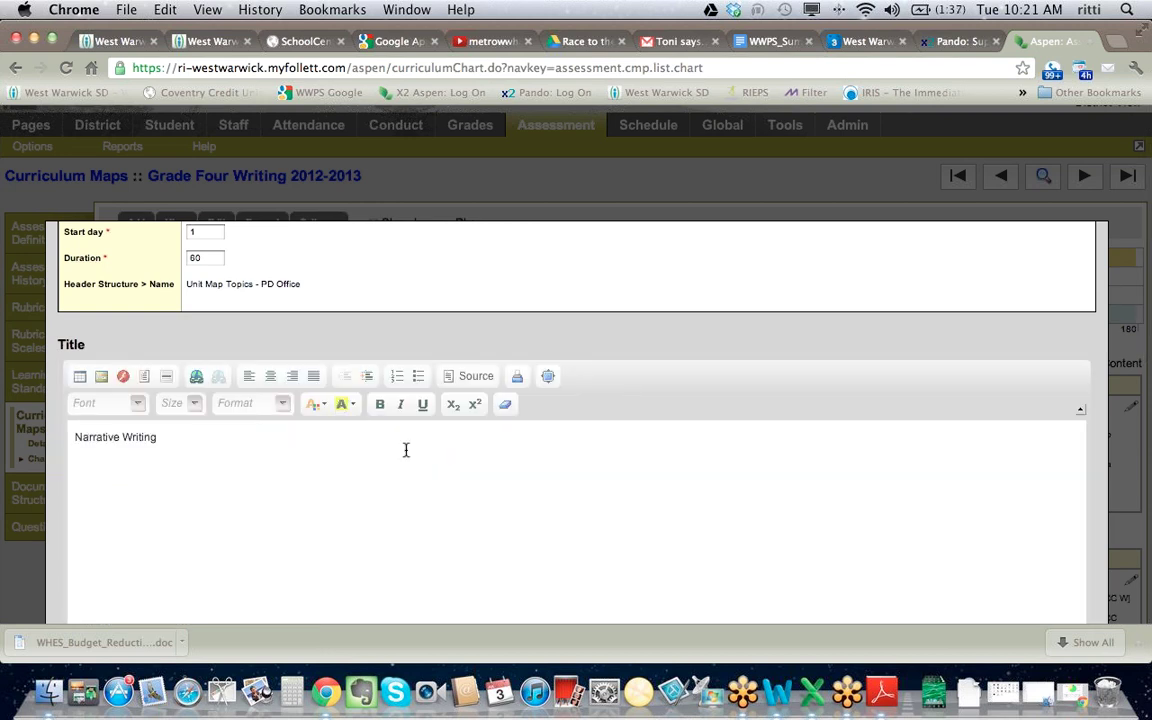
{"action": "left_click", "coordinate": [428, 486]}
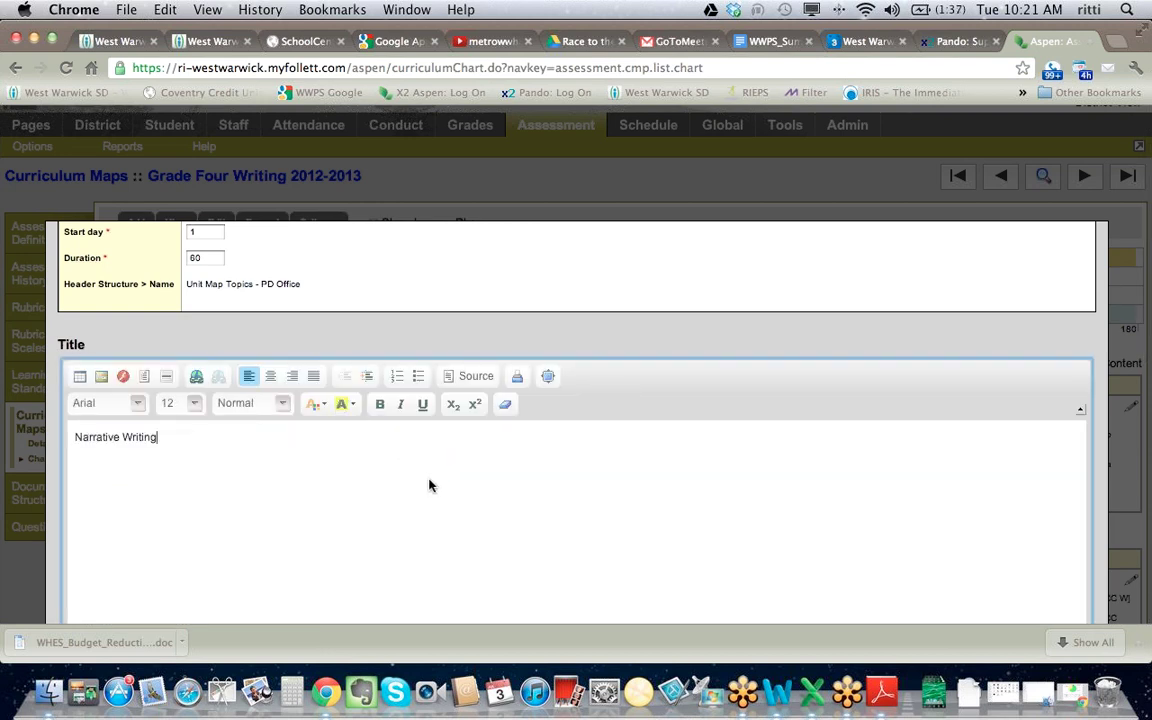
{"action": "left_click_drag", "start_coordinate": [74, 440], "coordinate": [172, 447]}
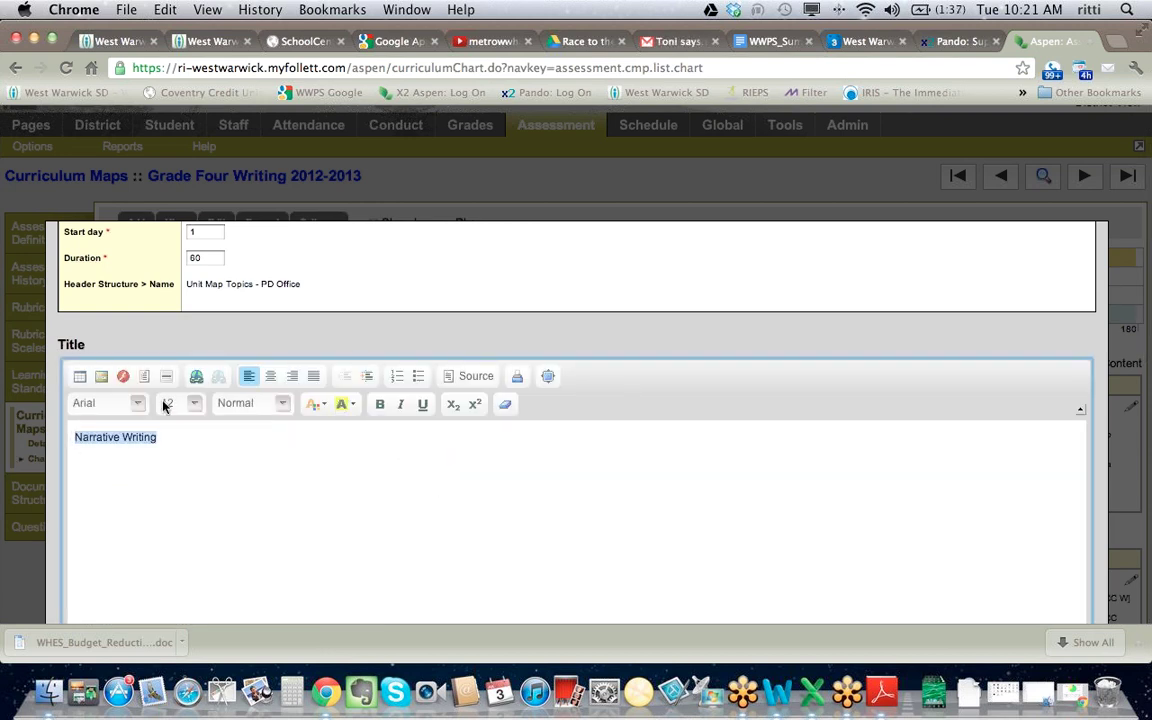
{"action": "left_click", "coordinate": [195, 403]}
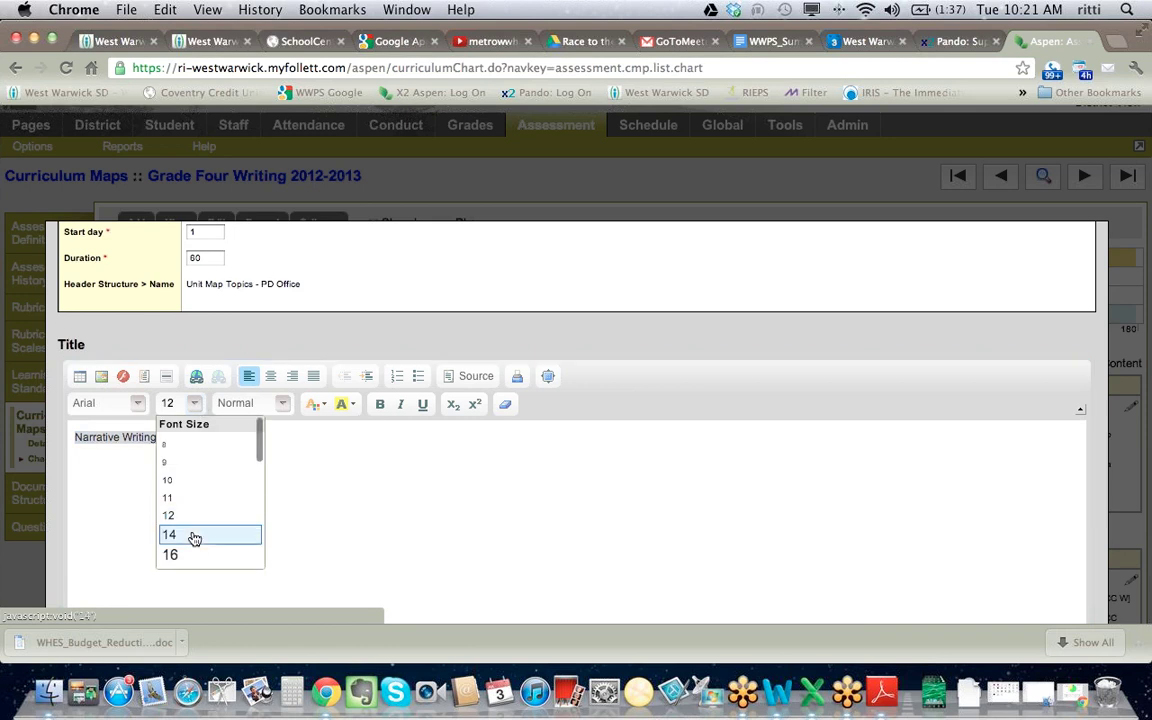
{"action": "left_click", "coordinate": [193, 535]}
{"action": "left_click", "coordinate": [238, 498]}
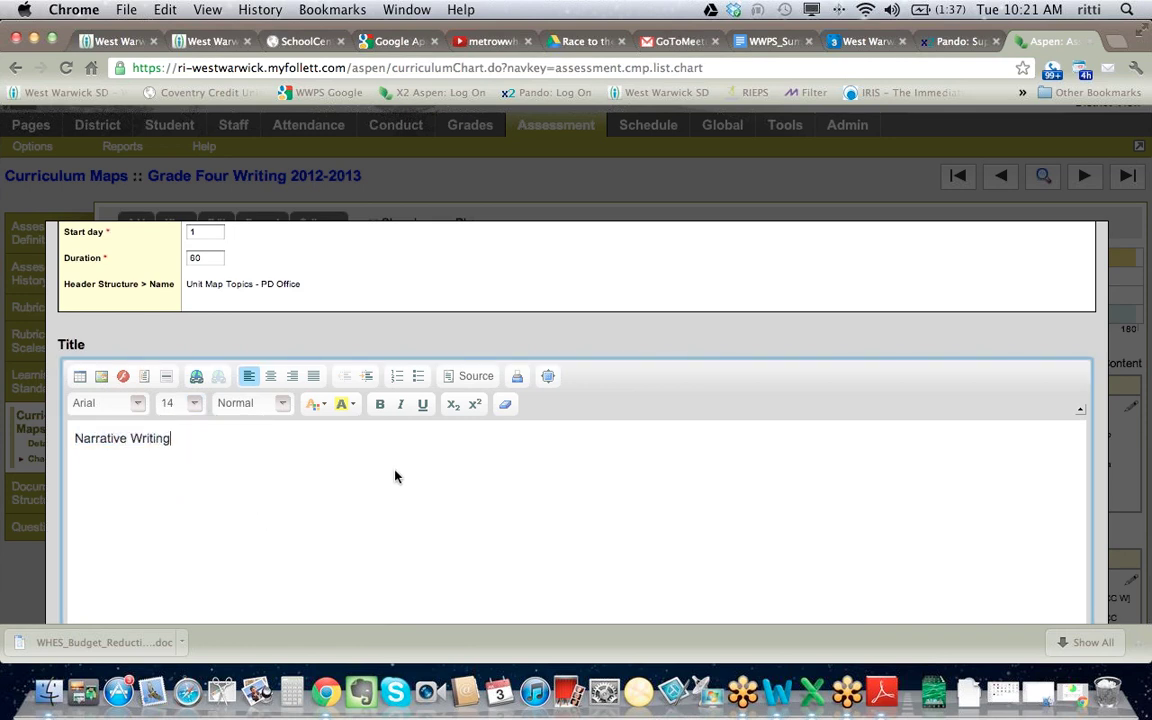
{"action": "scroll", "coordinate": [343, 484], "scroll_direction": "down", "scroll_amount": 1}
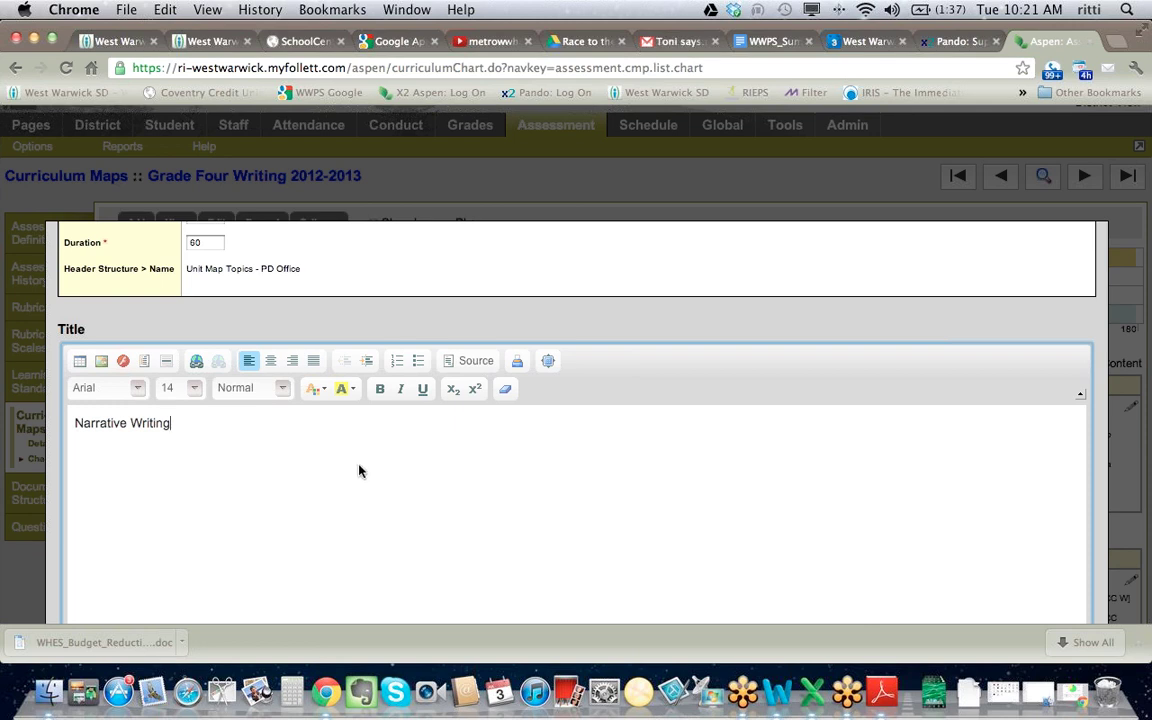
- Open the Establishing Instructional Outcomes - Key Concepts section for editing and return to the beginning of the topic form
{"action": "scroll", "coordinate": [360, 470], "scroll_direction": "up", "scroll_amount": 5}
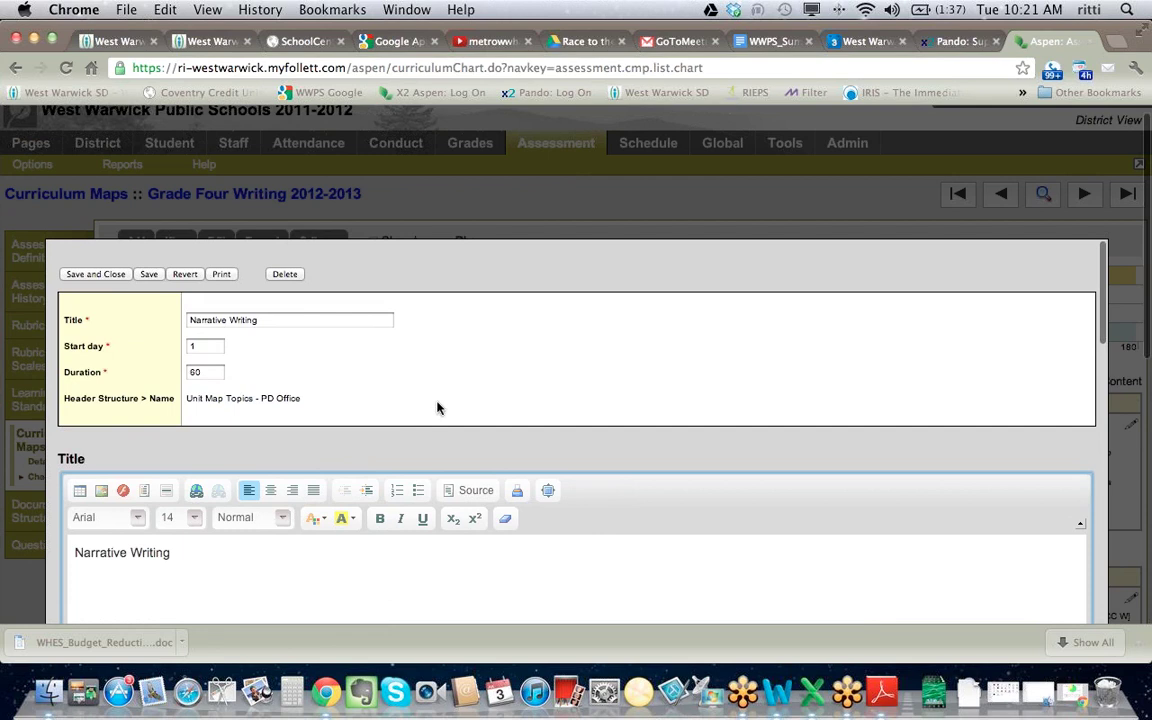
{"action": "scroll", "coordinate": [424, 478], "scroll_direction": "down", "scroll_amount": 5}
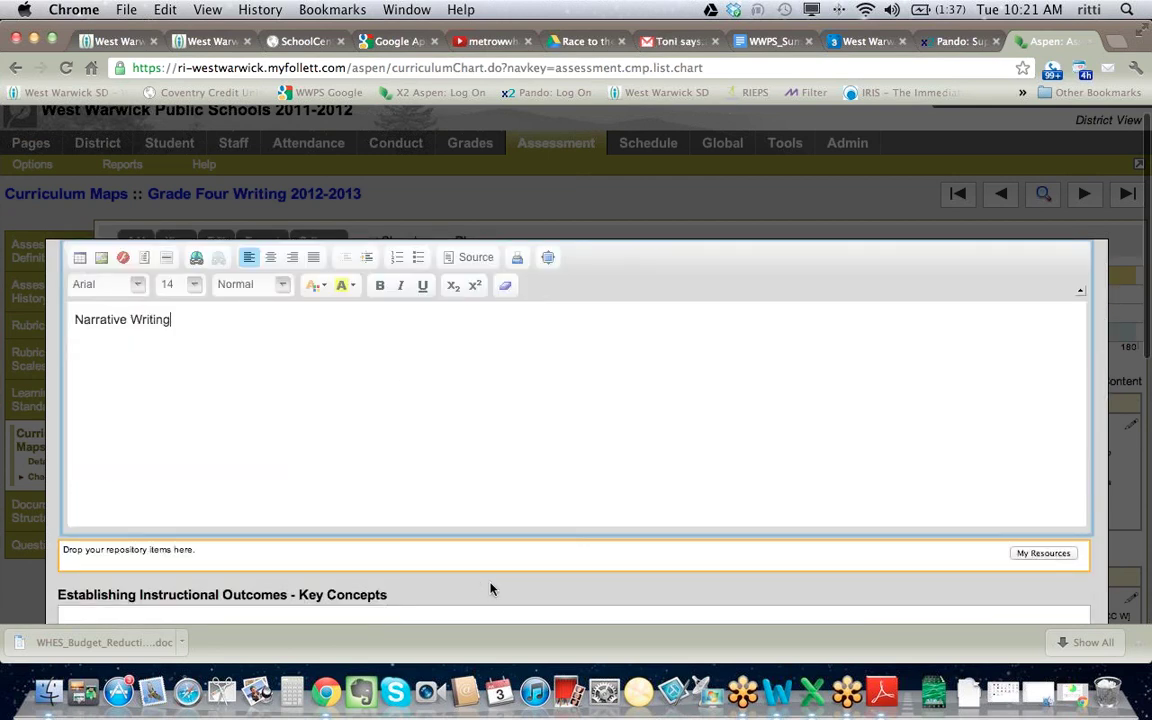
{"action": "scroll", "coordinate": [474, 588], "scroll_direction": "down", "scroll_amount": 1}
{"action": "left_click", "coordinate": [476, 580]}
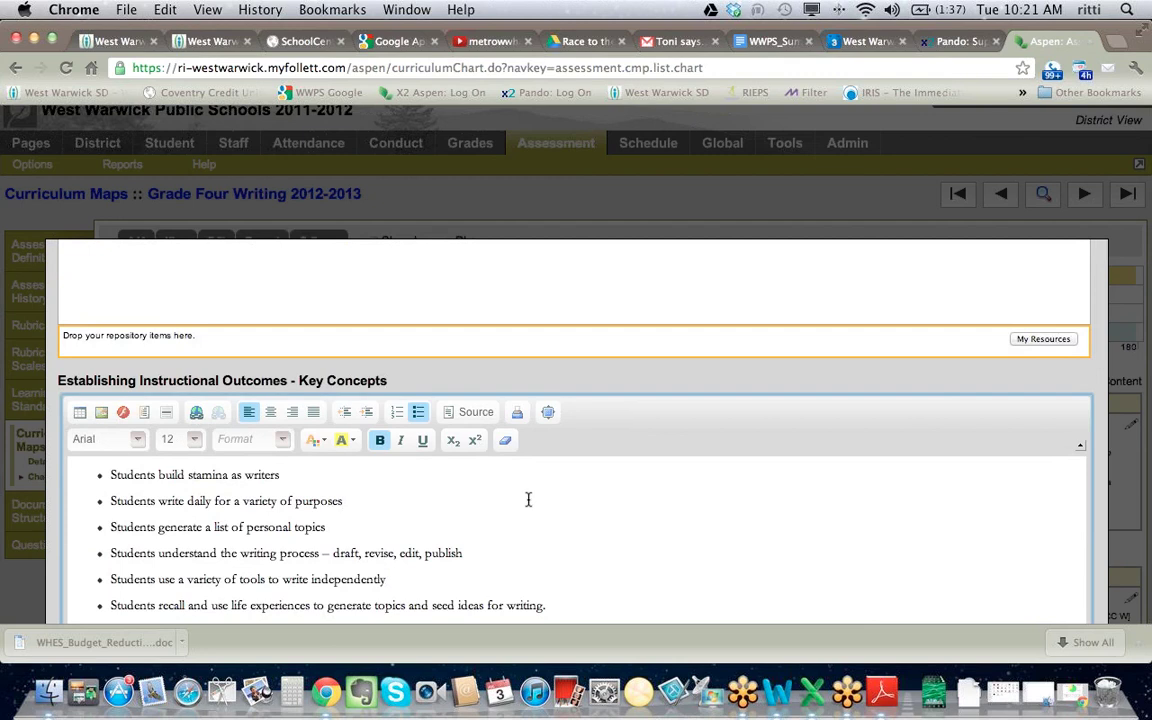
{"action": "scroll", "coordinate": [500, 482], "scroll_direction": "up", "scroll_amount": 5}
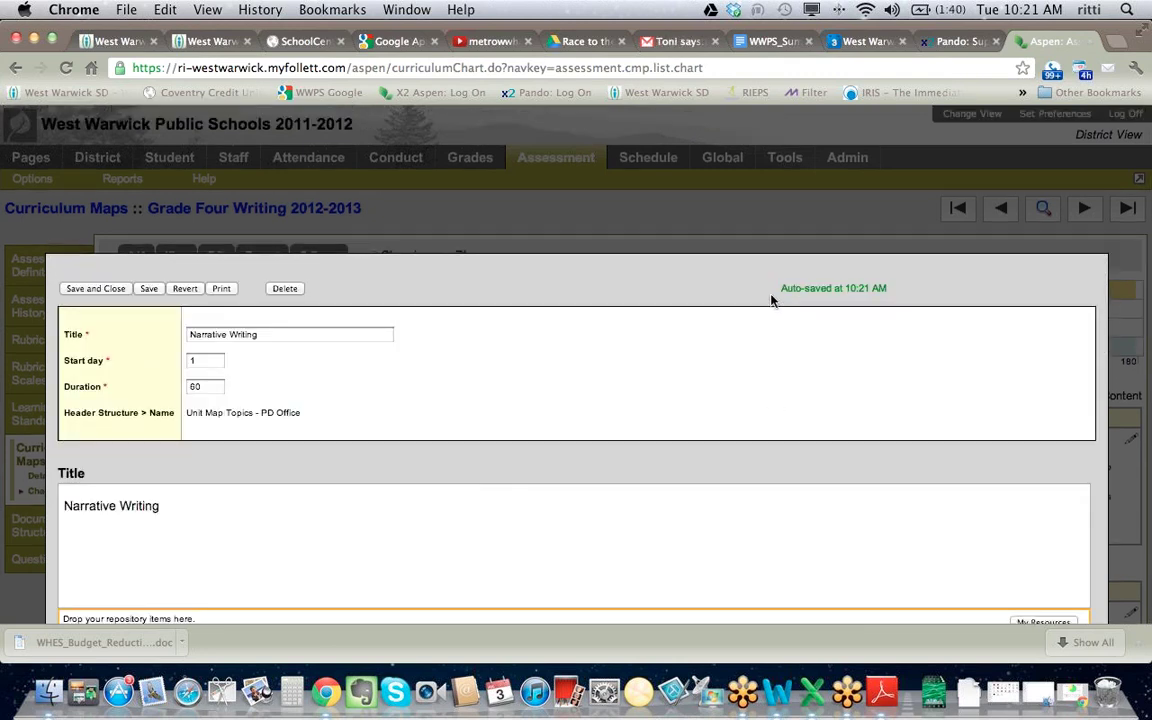
- Check the auto-save notice and the topic's Title, Start day and Duration fields
{"action": "left_click_drag", "start_coordinate": [781, 289], "coordinate": [892, 289]}
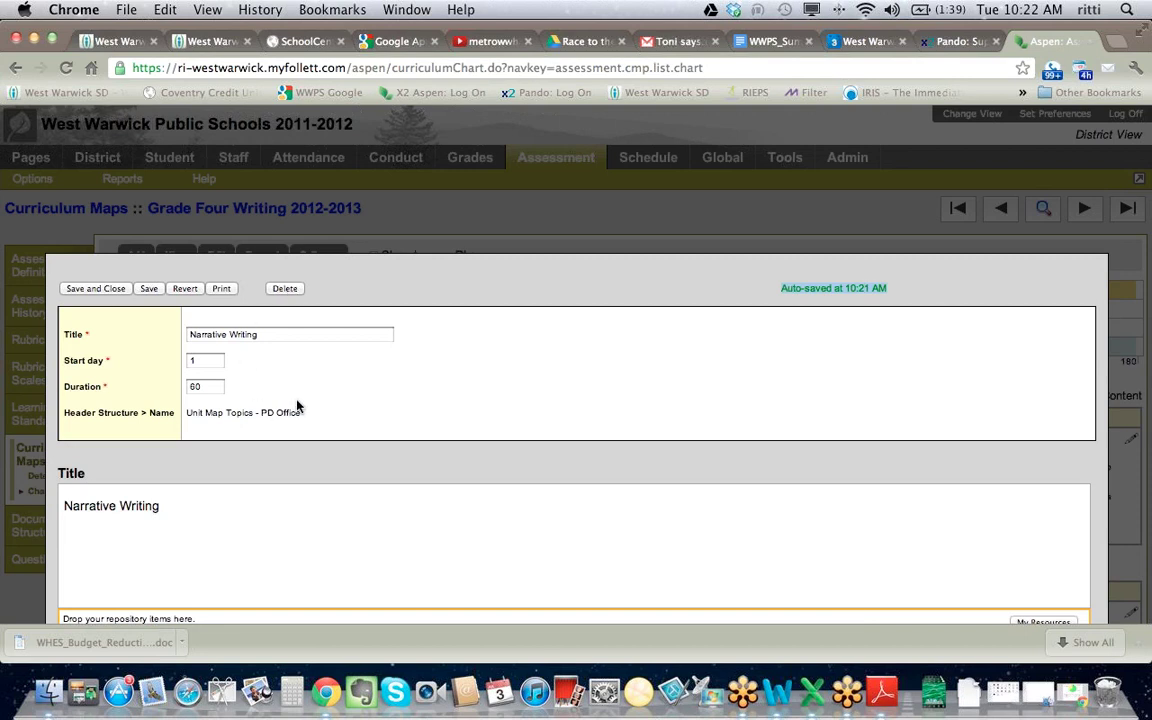
{"action": "left_click_drag", "start_coordinate": [283, 334], "coordinate": [188, 334]}
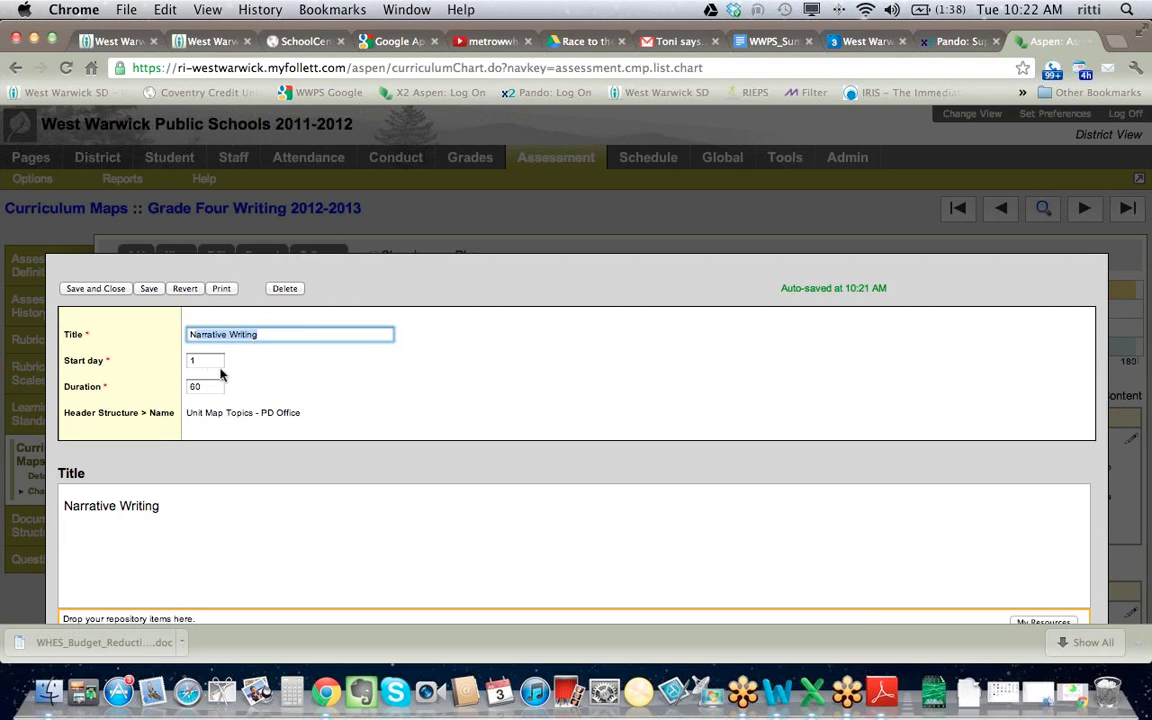
{"action": "left_click", "coordinate": [211, 366]}
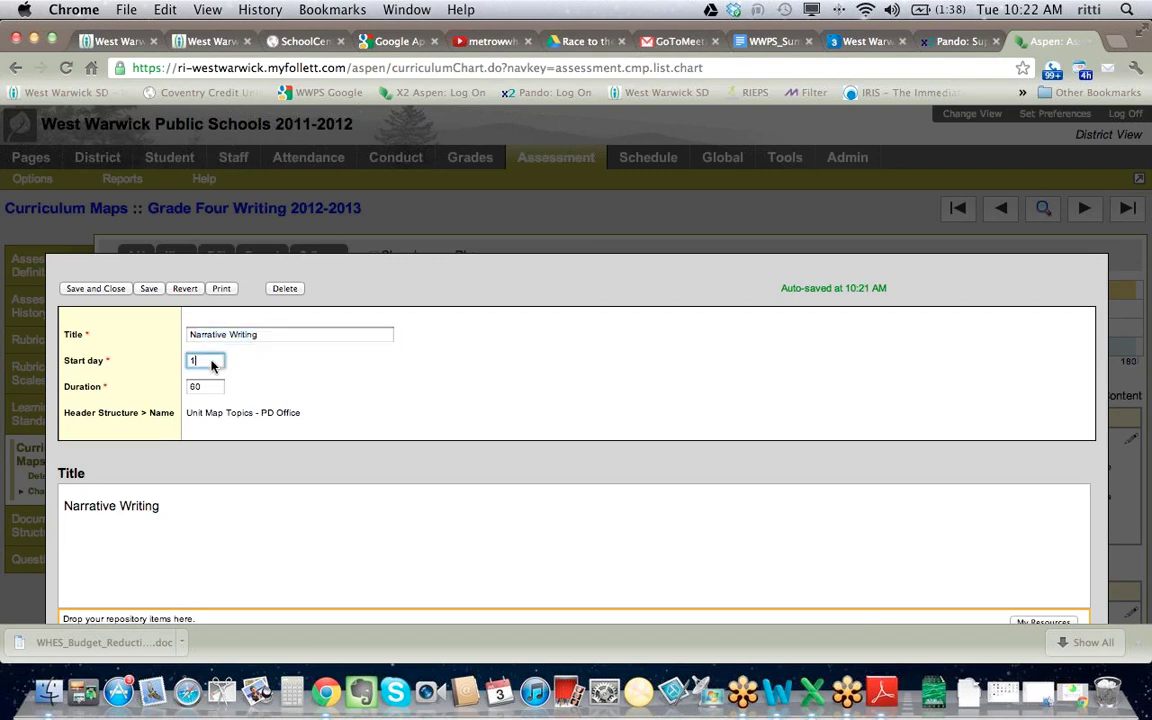
{"action": "left_click", "coordinate": [216, 385]}
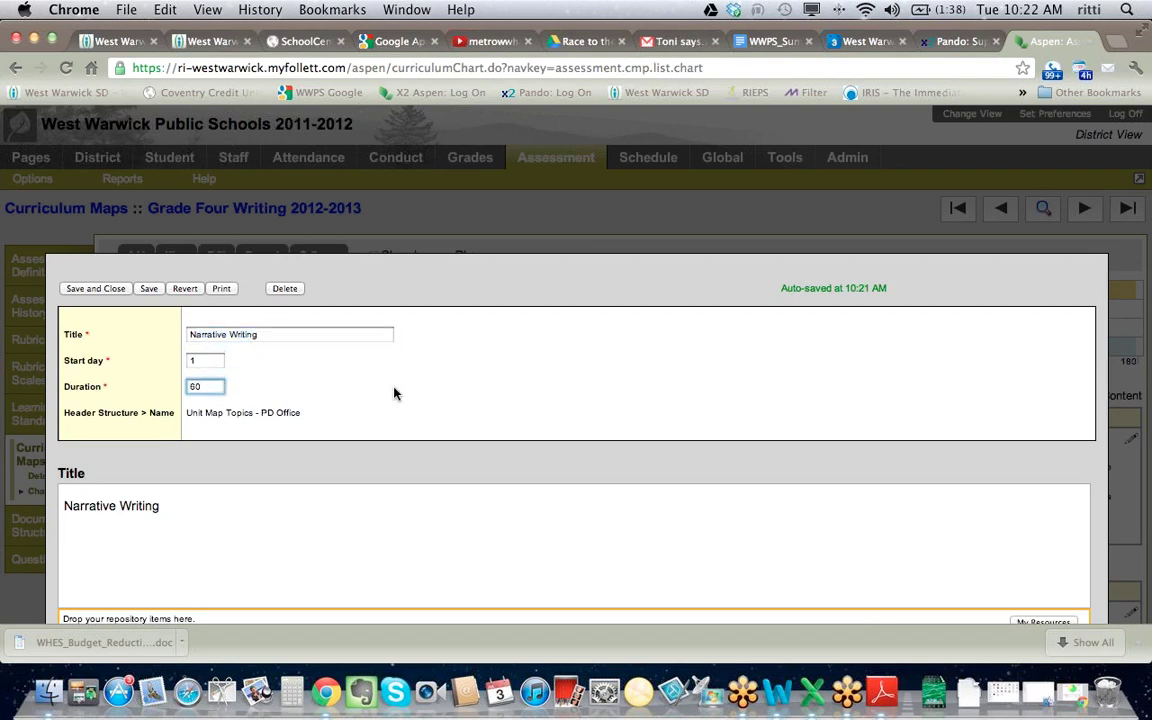
- Read through the topic's Key Concepts and Designing Coherent Instruction/Strategies/Resource sections
{"action": "scroll", "coordinate": [394, 393], "scroll_direction": "down", "scroll_amount": 3}
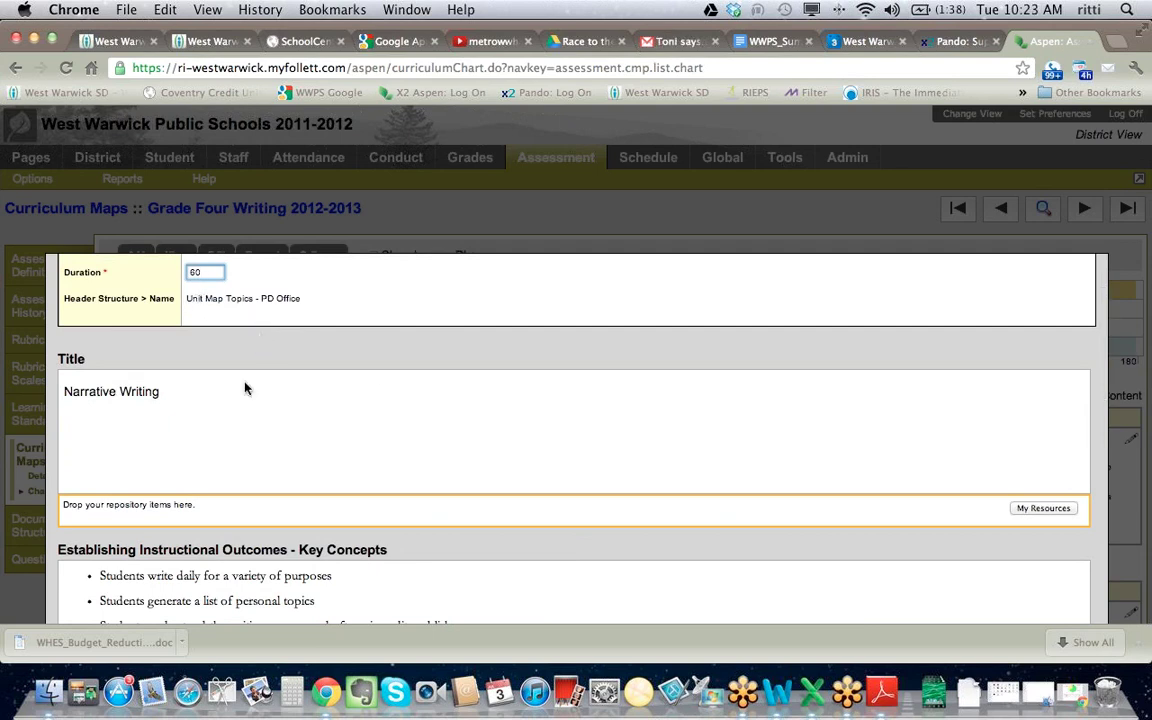
{"action": "scroll", "coordinate": [245, 388], "scroll_direction": "down", "scroll_amount": 5}
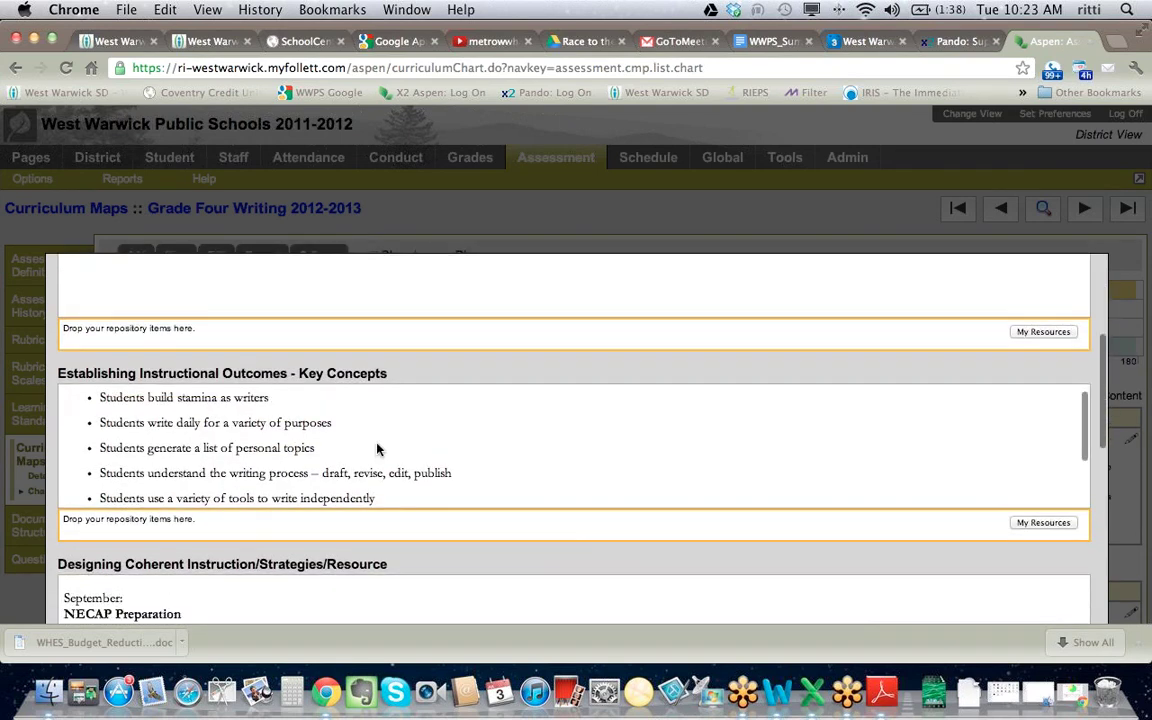
{"action": "scroll", "coordinate": [280, 420], "scroll_direction": "down", "scroll_amount": 1}
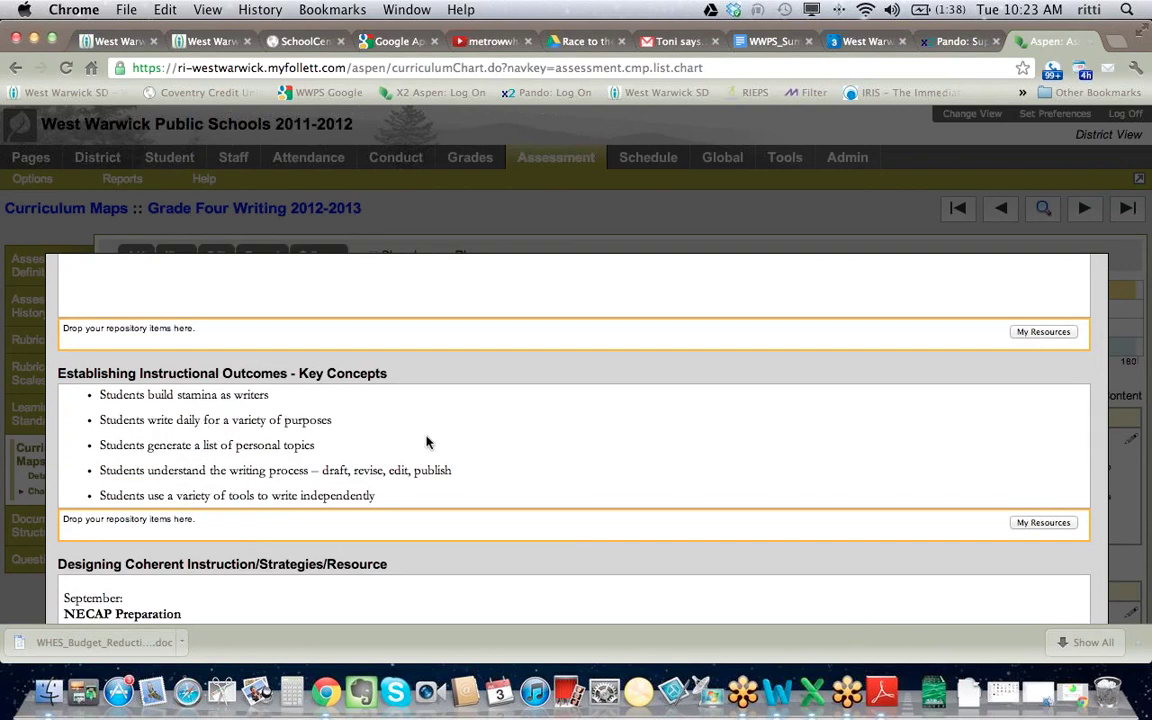
{"action": "scroll", "coordinate": [426, 441], "scroll_direction": "down", "scroll_amount": 5}
{"action": "scroll", "coordinate": [471, 510], "scroll_direction": "down", "scroll_amount": 8}
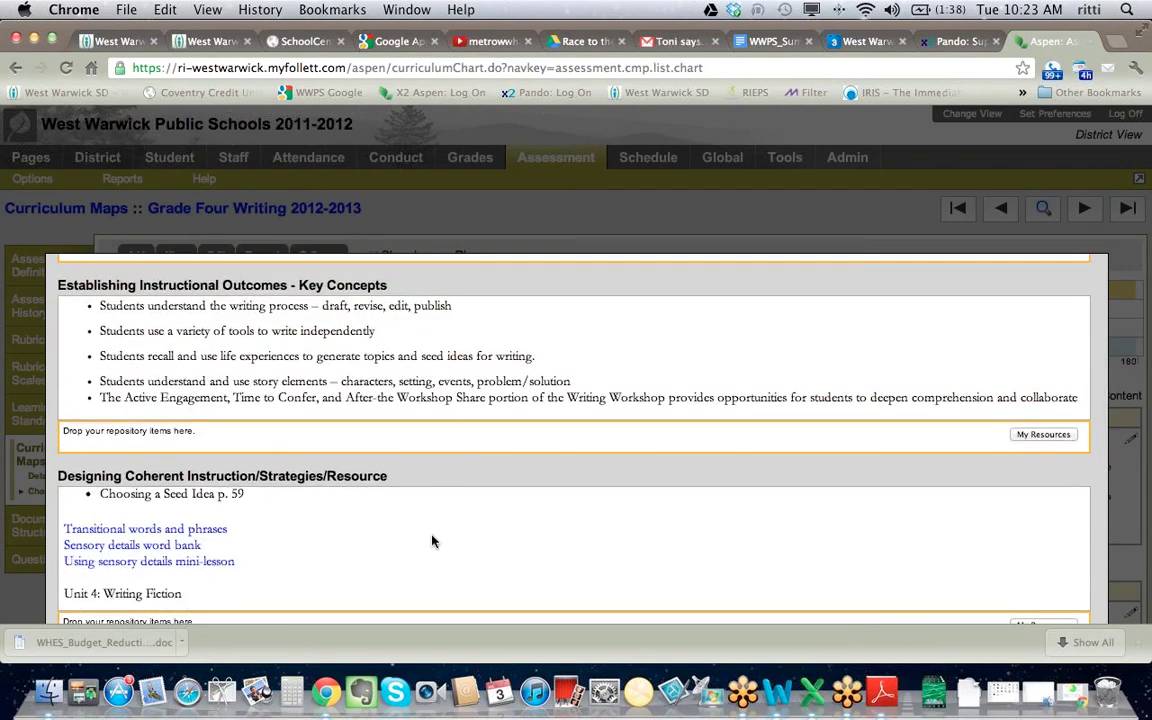
{"action": "scroll", "coordinate": [432, 540], "scroll_direction": "down", "scroll_amount": 3}
{"action": "scroll", "coordinate": [432, 540], "scroll_direction": "down", "scroll_amount": 3}
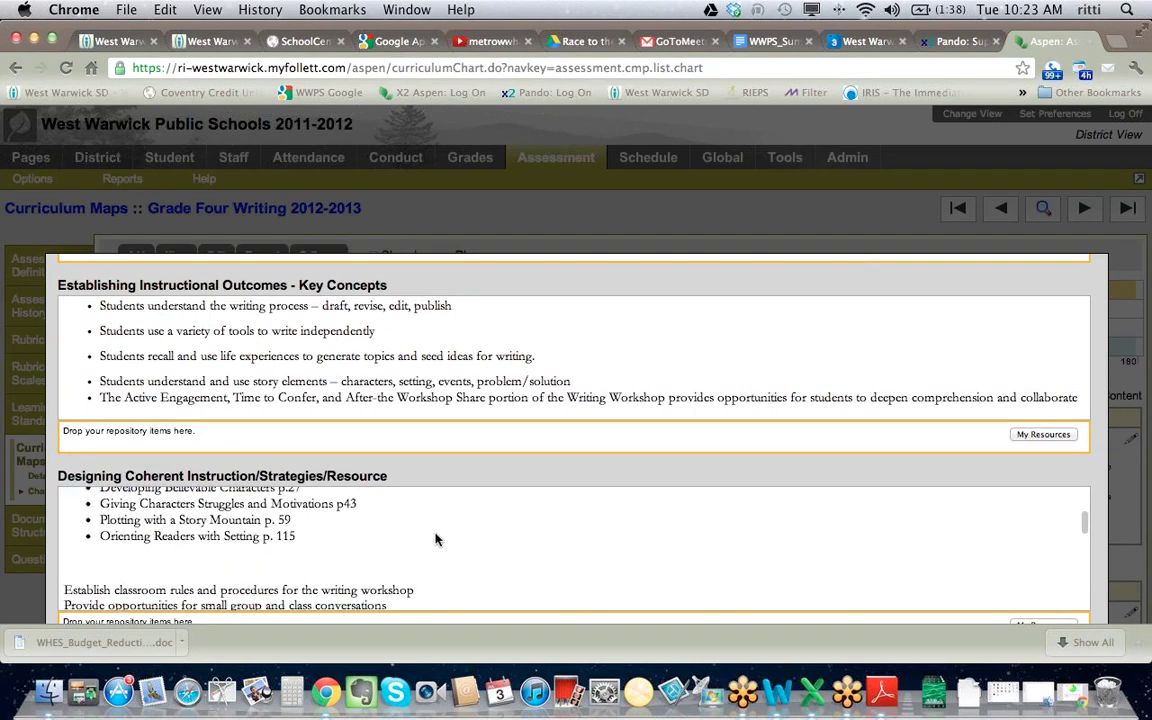
{"action": "scroll", "coordinate": [435, 540], "scroll_direction": "down", "scroll_amount": 3}
{"action": "scroll", "coordinate": [437, 535], "scroll_direction": "down", "scroll_amount": 8}
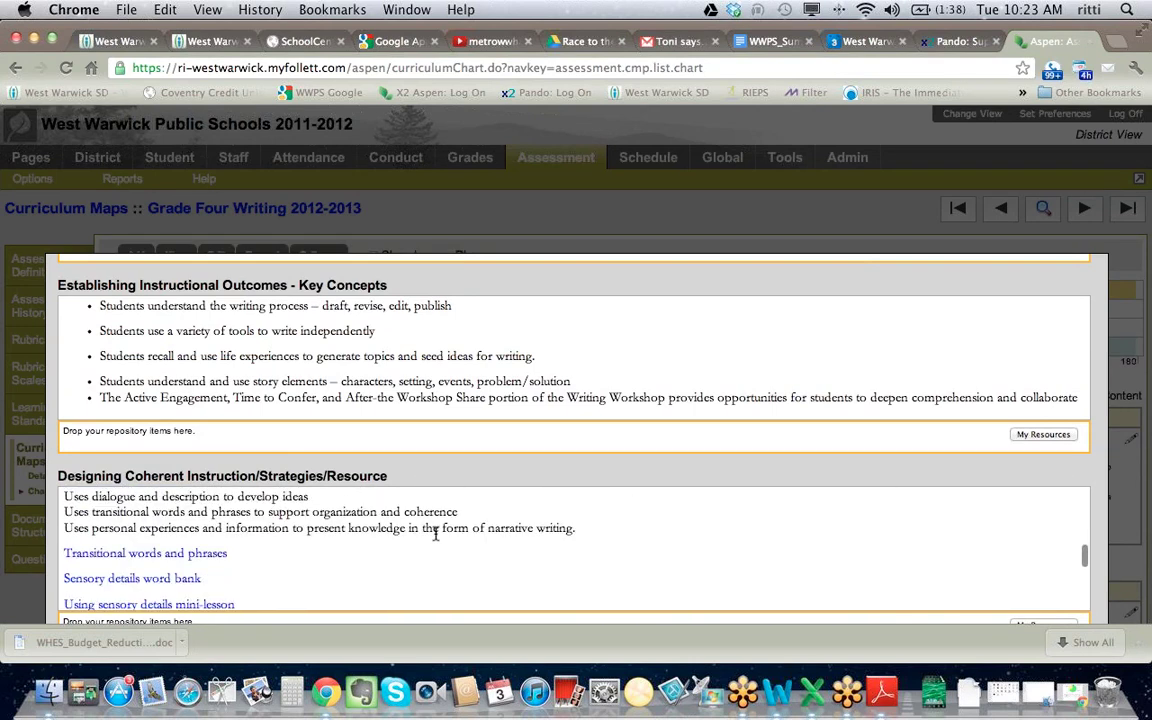
{"action": "scroll", "coordinate": [760, 511], "scroll_direction": "down", "scroll_amount": 1}
{"action": "scroll", "coordinate": [864, 452], "scroll_direction": "down", "scroll_amount": 2}
{"action": "scroll", "coordinate": [866, 454], "scroll_direction": "down", "scroll_amount": 2}
{"action": "scroll", "coordinate": [864, 455], "scroll_direction": "down", "scroll_amount": 3}
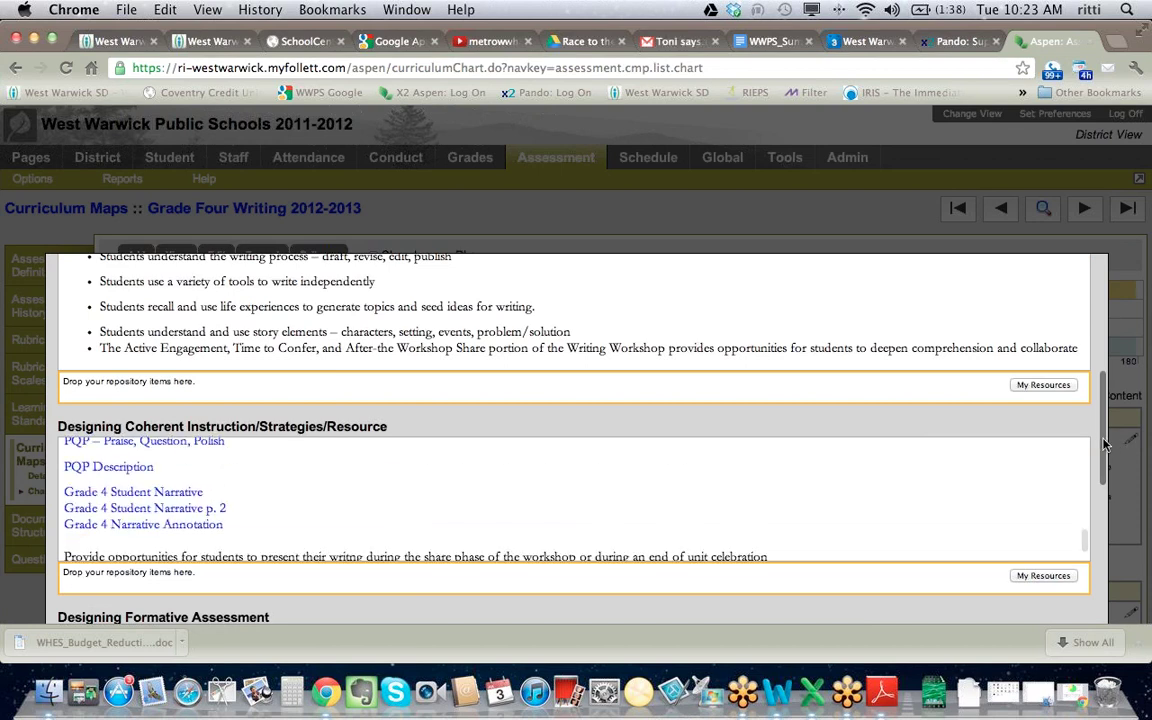
- Review the topic's Formative Assessment and Summative Assessments sections and its list of attached standards
{"action": "scroll", "coordinate": [1104, 452], "scroll_direction": "down", "scroll_amount": 1}
{"action": "left_click_drag", "start_coordinate": [1104, 452], "coordinate": [1104, 532]}
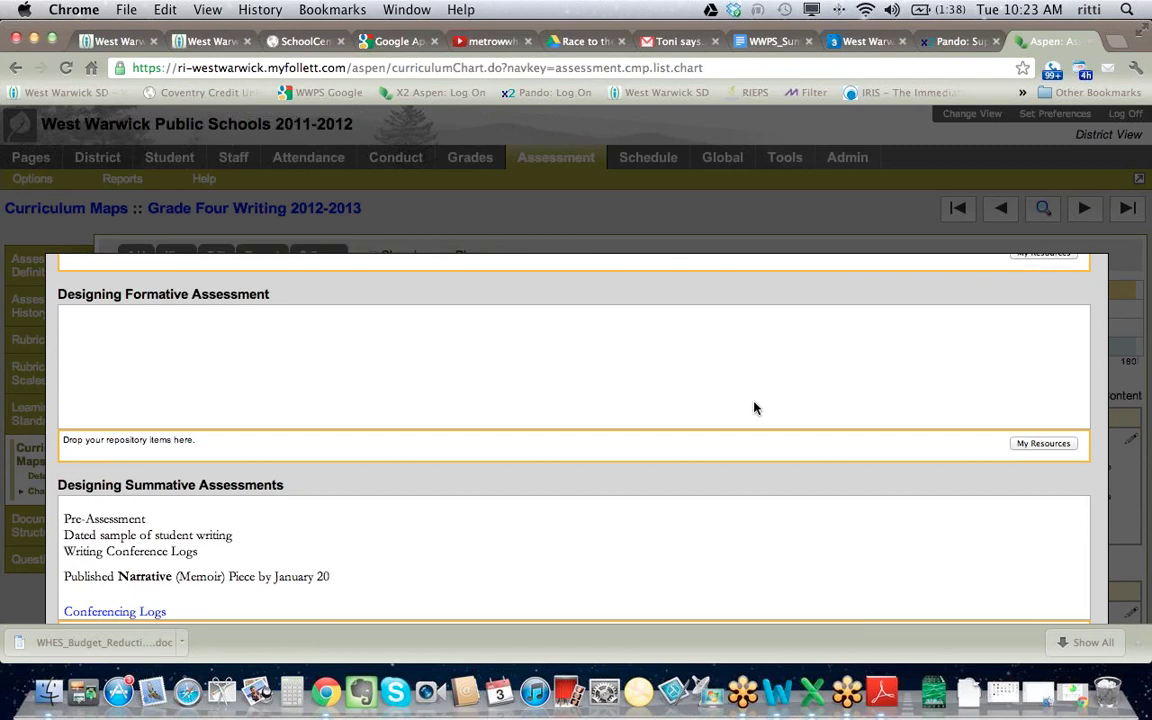
{"action": "scroll", "coordinate": [743, 507], "scroll_direction": "down", "scroll_amount": 4}
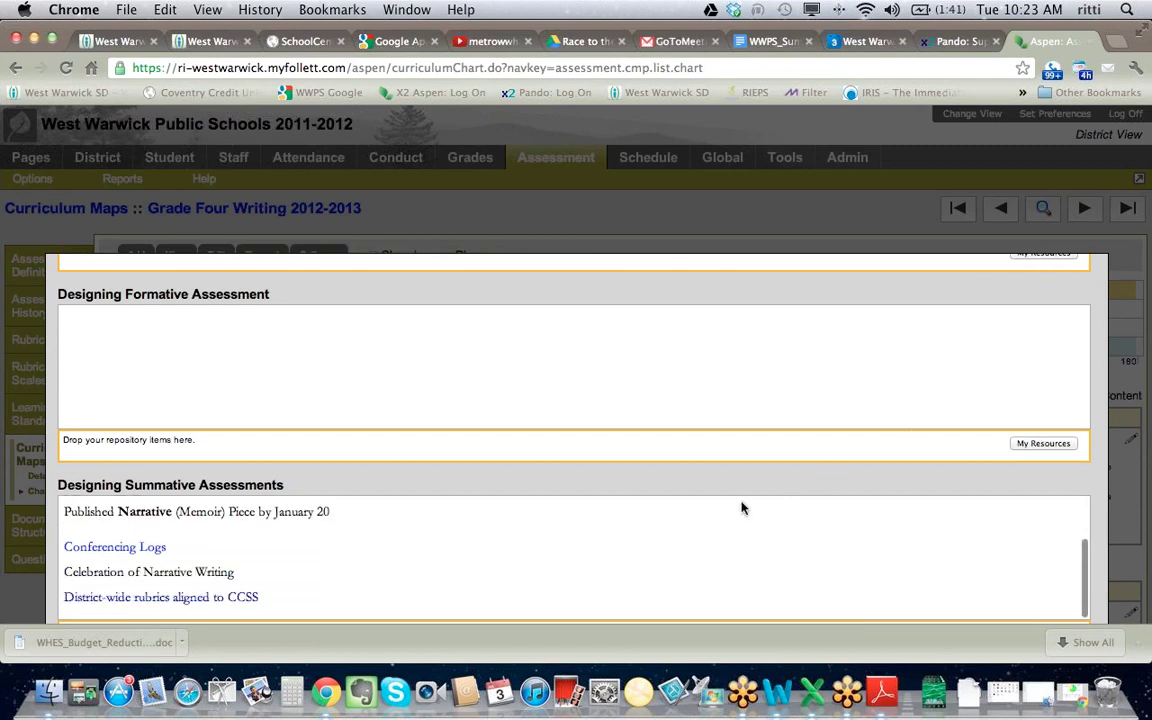
{"action": "scroll", "coordinate": [755, 503], "scroll_direction": "down", "scroll_amount": 1}
{"action": "scroll", "coordinate": [746, 495], "scroll_direction": "down", "scroll_amount": 3}
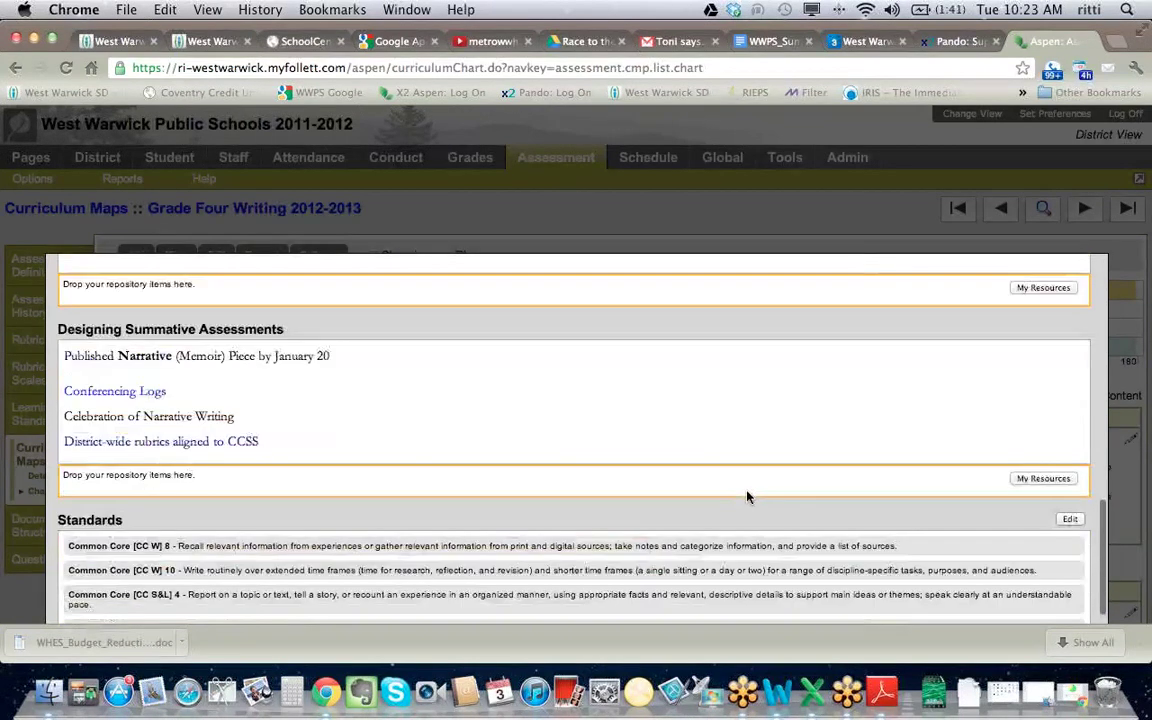
{"action": "scroll", "coordinate": [880, 522], "scroll_direction": "down", "scroll_amount": 5}
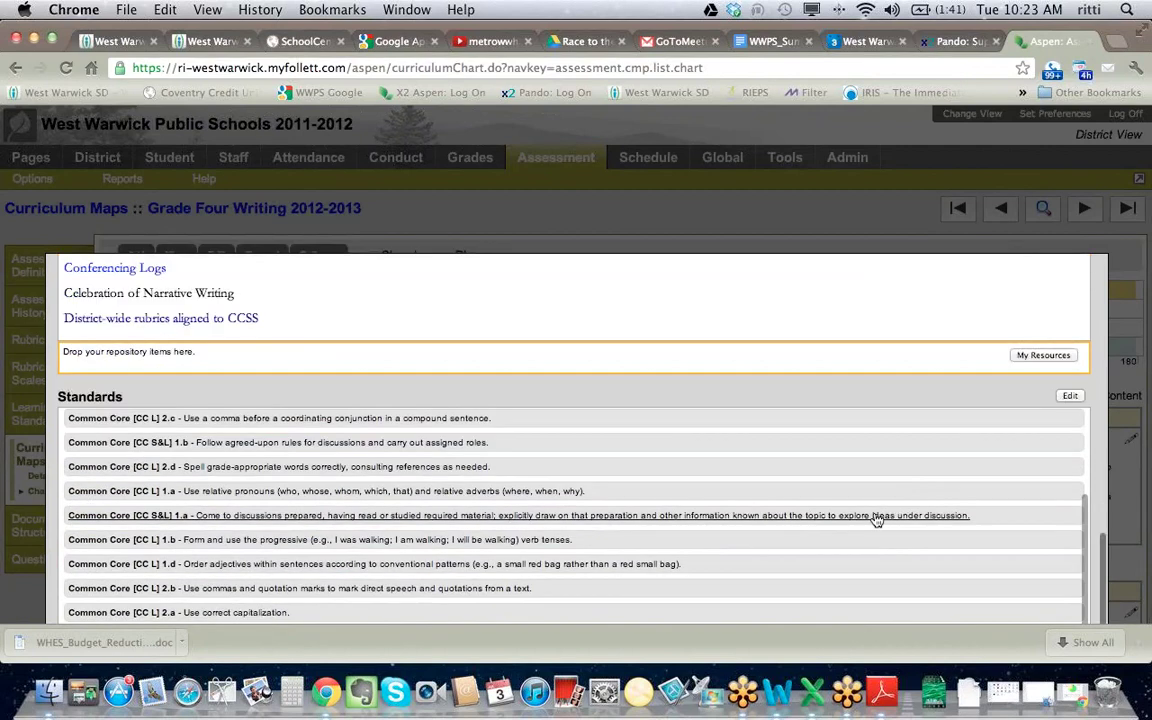
{"action": "scroll", "coordinate": [875, 518], "scroll_direction": "down", "scroll_amount": 5}
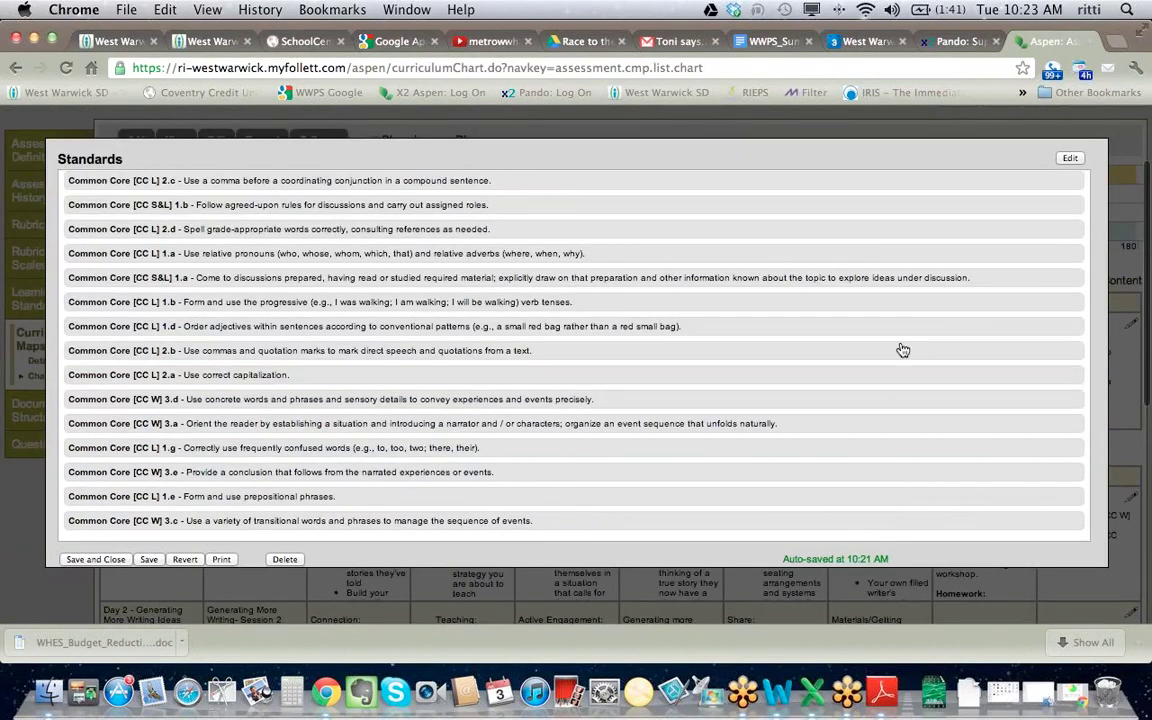
- Open the topic's standards for editing and view the subcategories offered under the Common Core Grade 4 English Language Arts filter
{"action": "left_click", "coordinate": [1070, 159]}
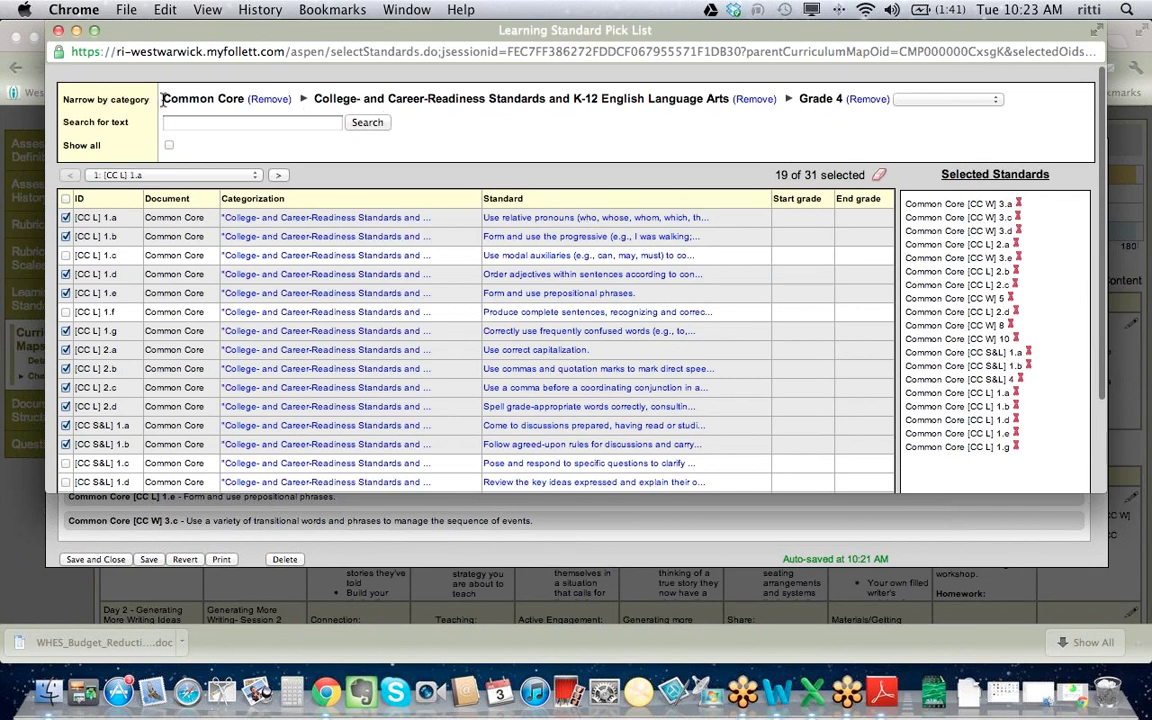
{"action": "left_click_drag", "start_coordinate": [162, 99], "coordinate": [996, 101]}
{"action": "left_click", "coordinate": [847, 124]}
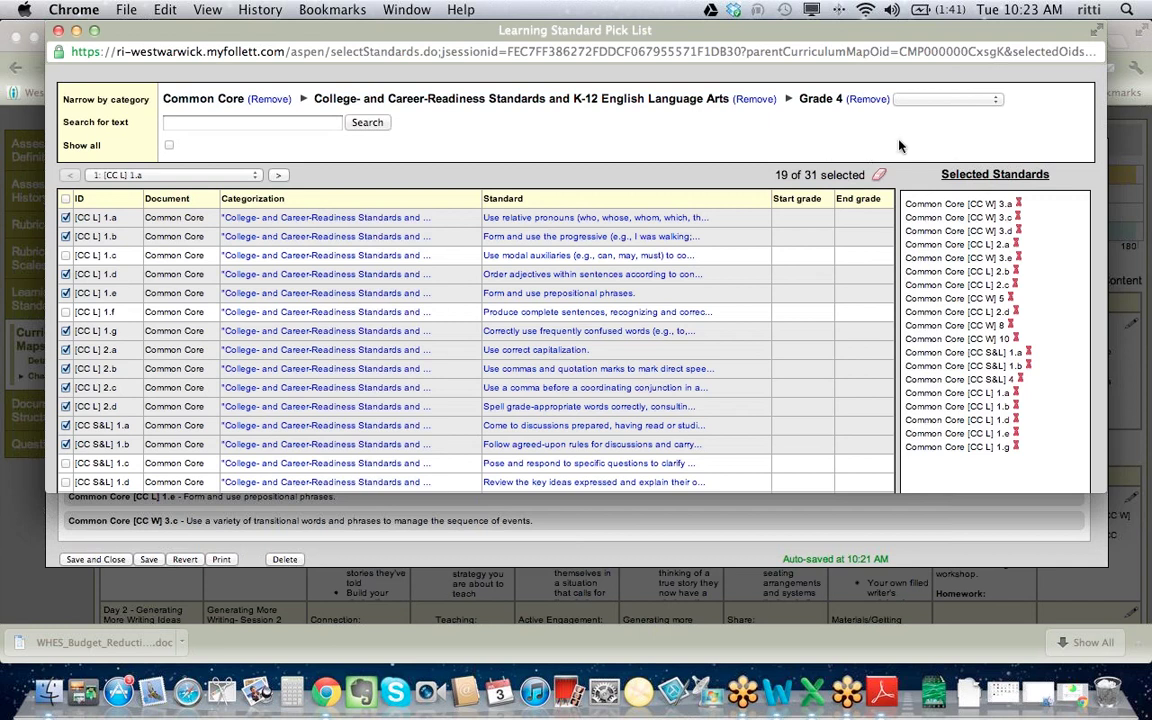
{"action": "left_click", "coordinate": [938, 102]}
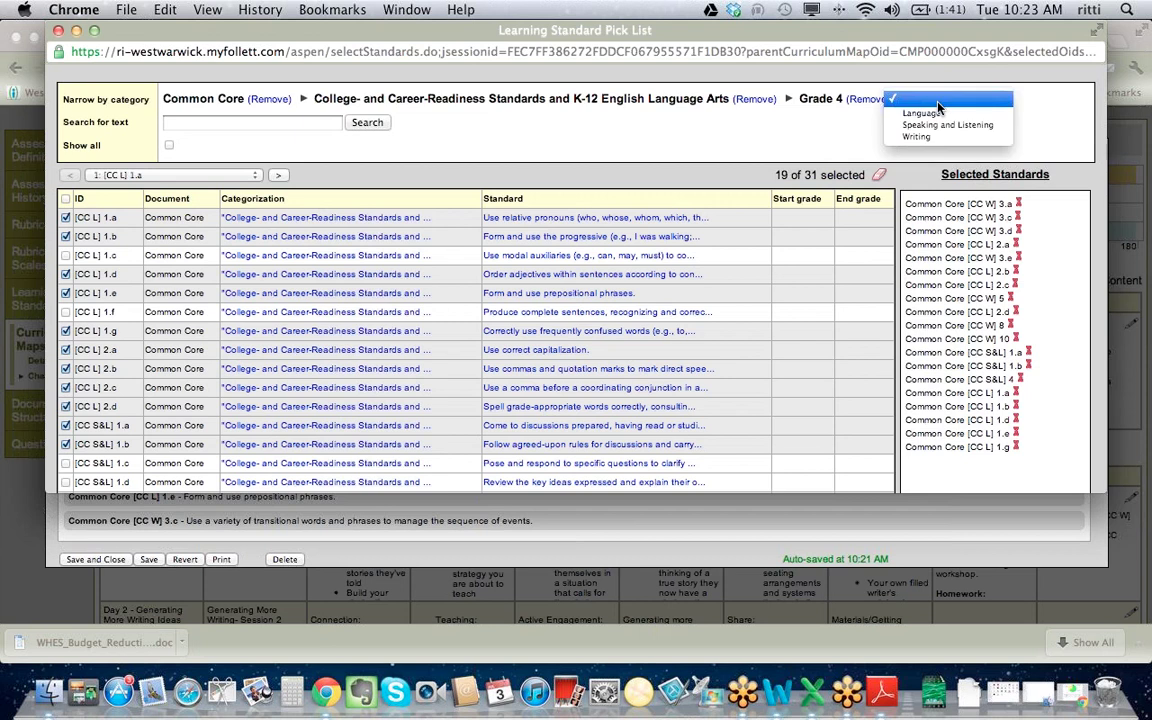
{"action": "left_click", "coordinate": [700, 125]}
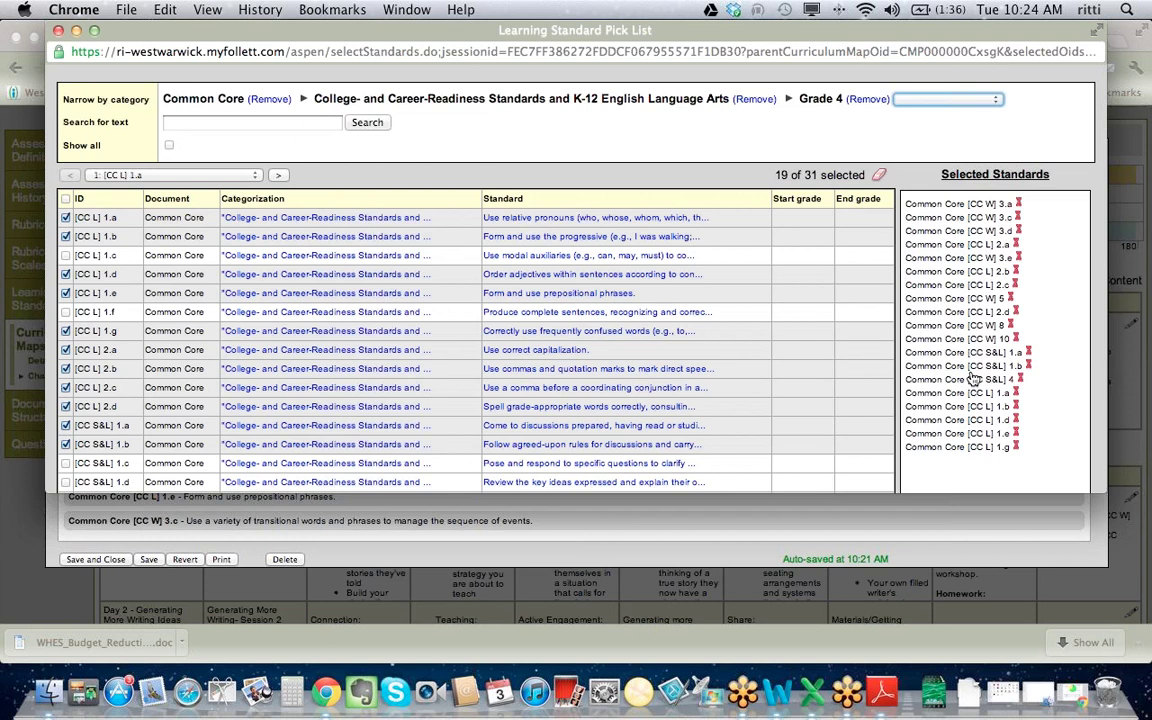
- Examine each level of the category filter, its removal option and the subcategories available below Grade 4
{"action": "left_click", "coordinate": [945, 100]}
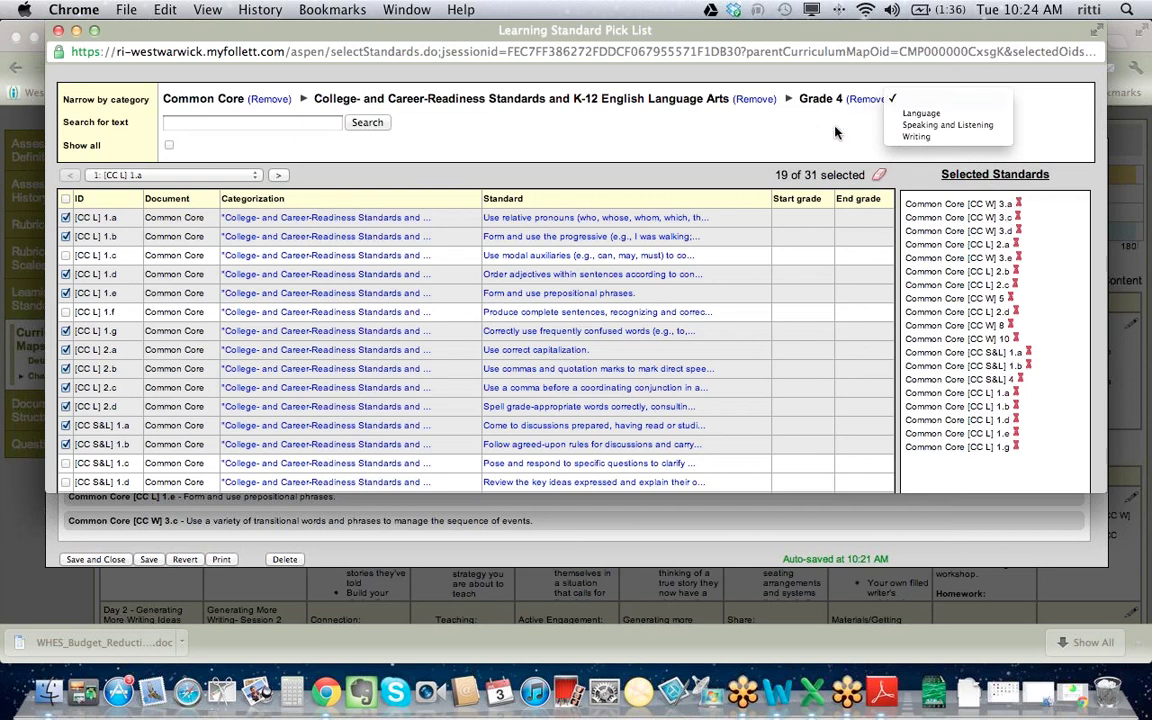
{"action": "left_click", "coordinate": [864, 104]}
{"action": "left_click", "coordinate": [866, 100]}
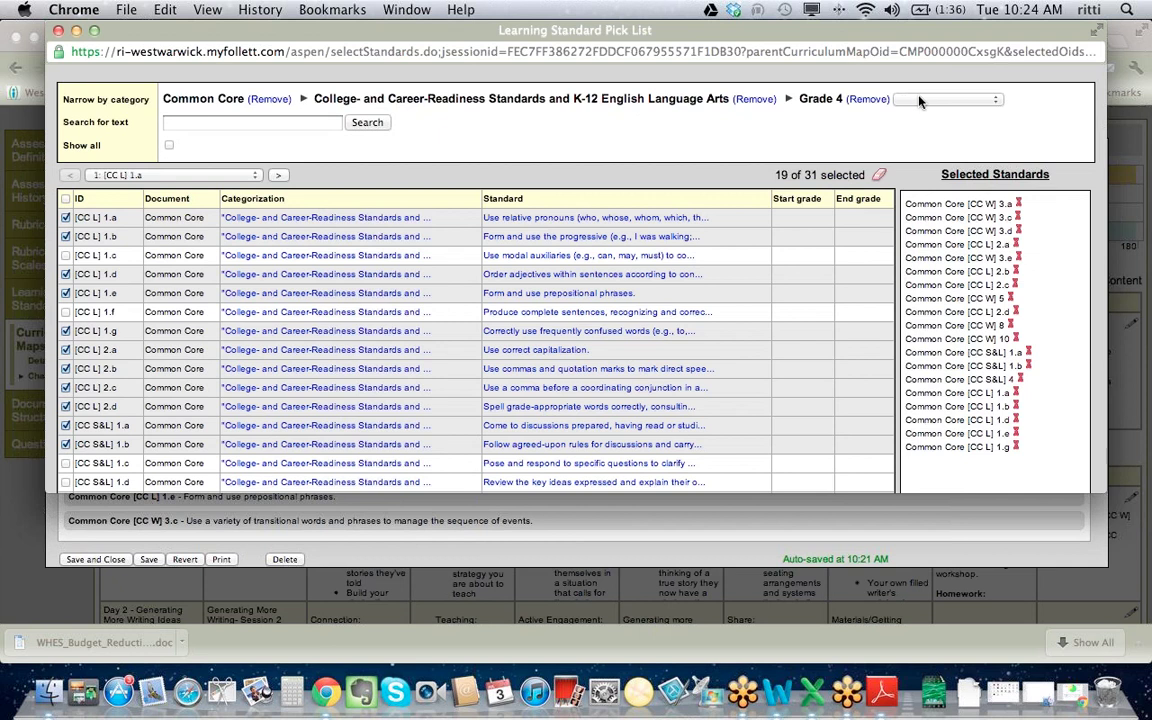
{"action": "left_click", "coordinate": [921, 100]}
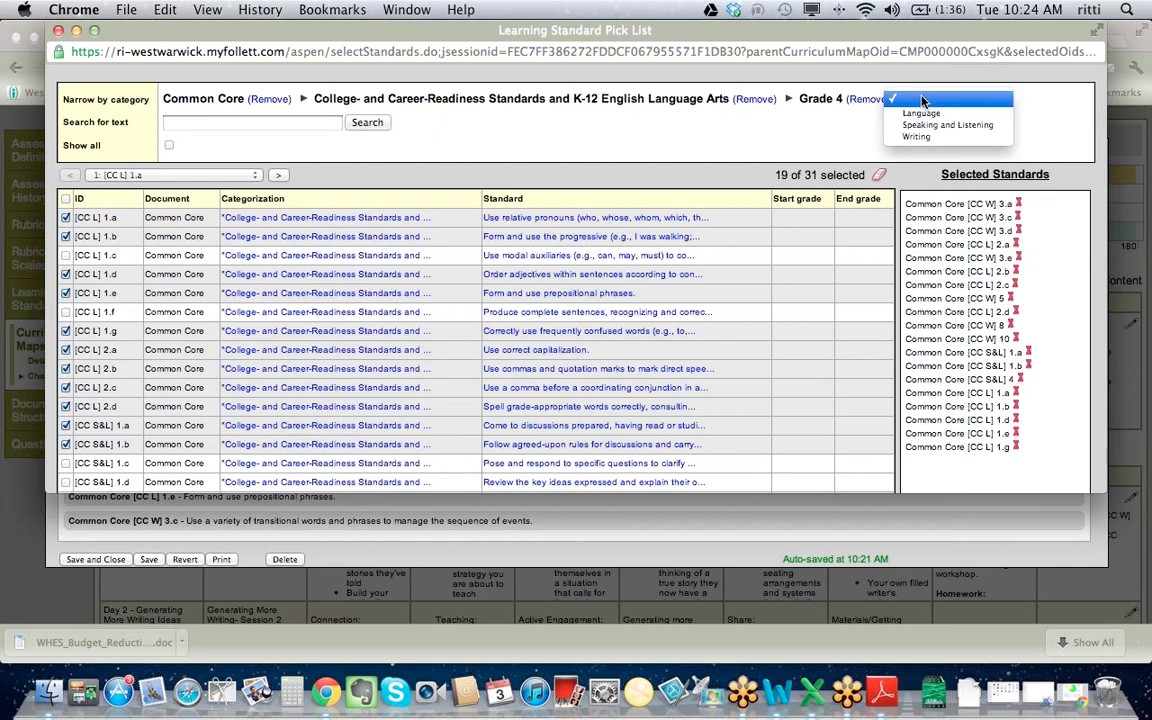
{"action": "left_click", "coordinate": [749, 105]}
{"action": "left_click", "coordinate": [749, 105]}
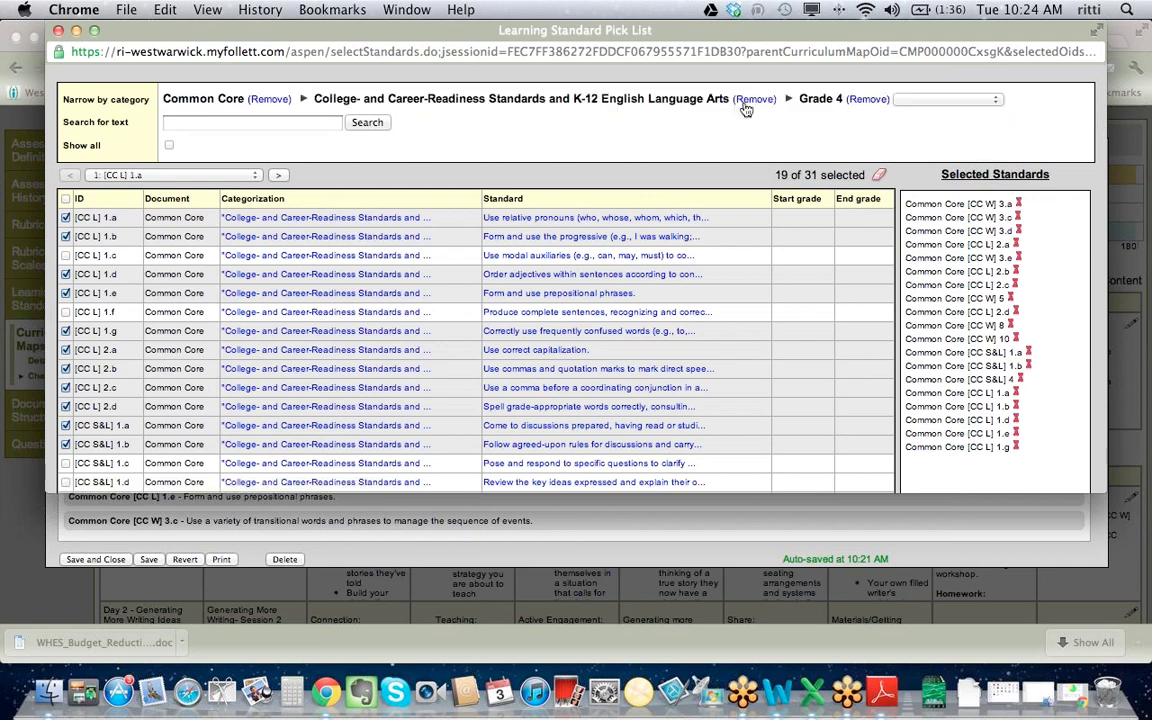
{"action": "left_click", "coordinate": [747, 105]}
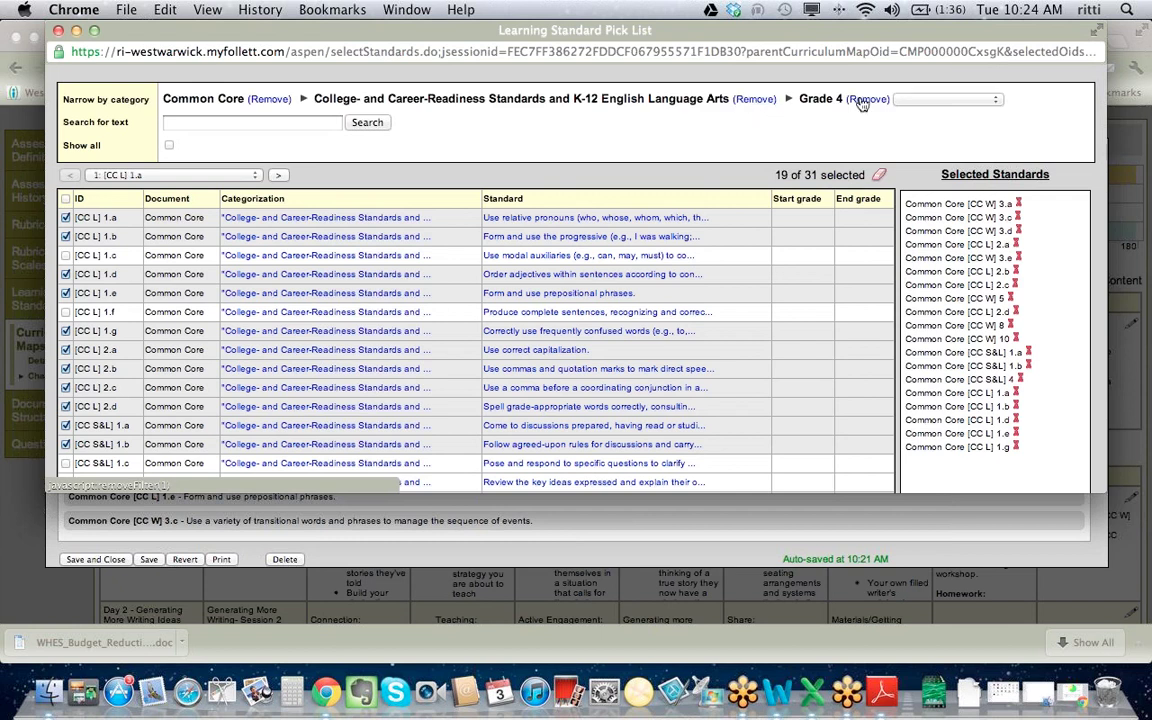
{"action": "left_click", "coordinate": [925, 101]}
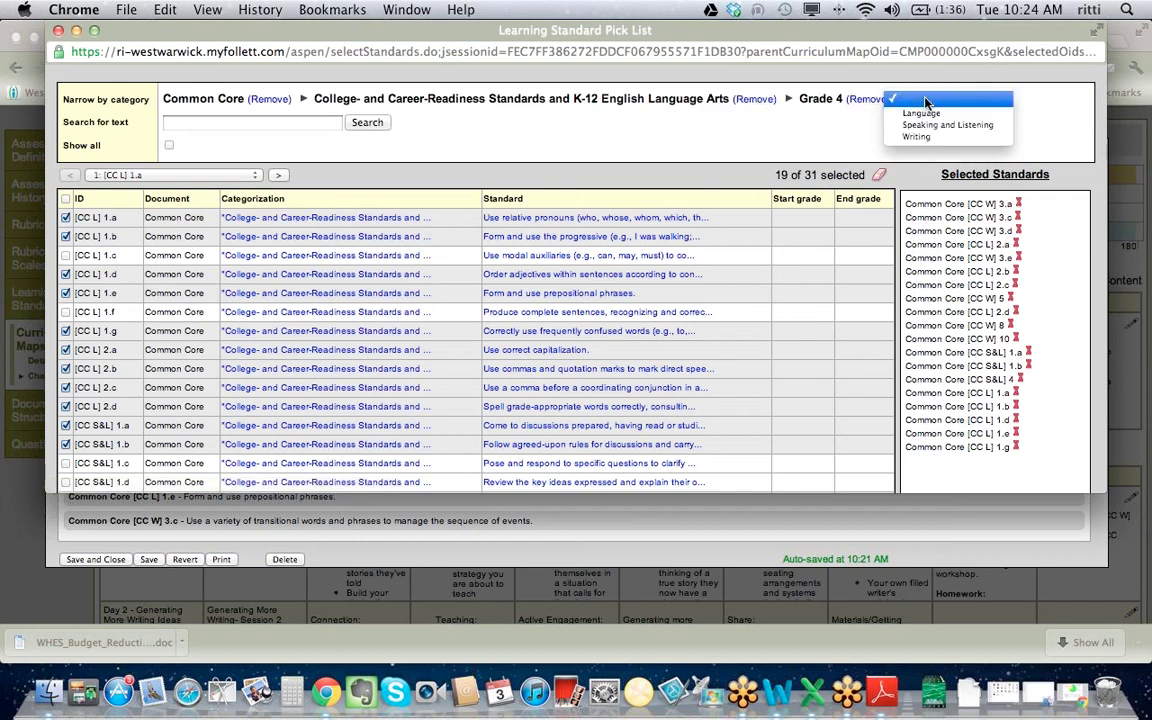
{"action": "left_click", "coordinate": [820, 126]}
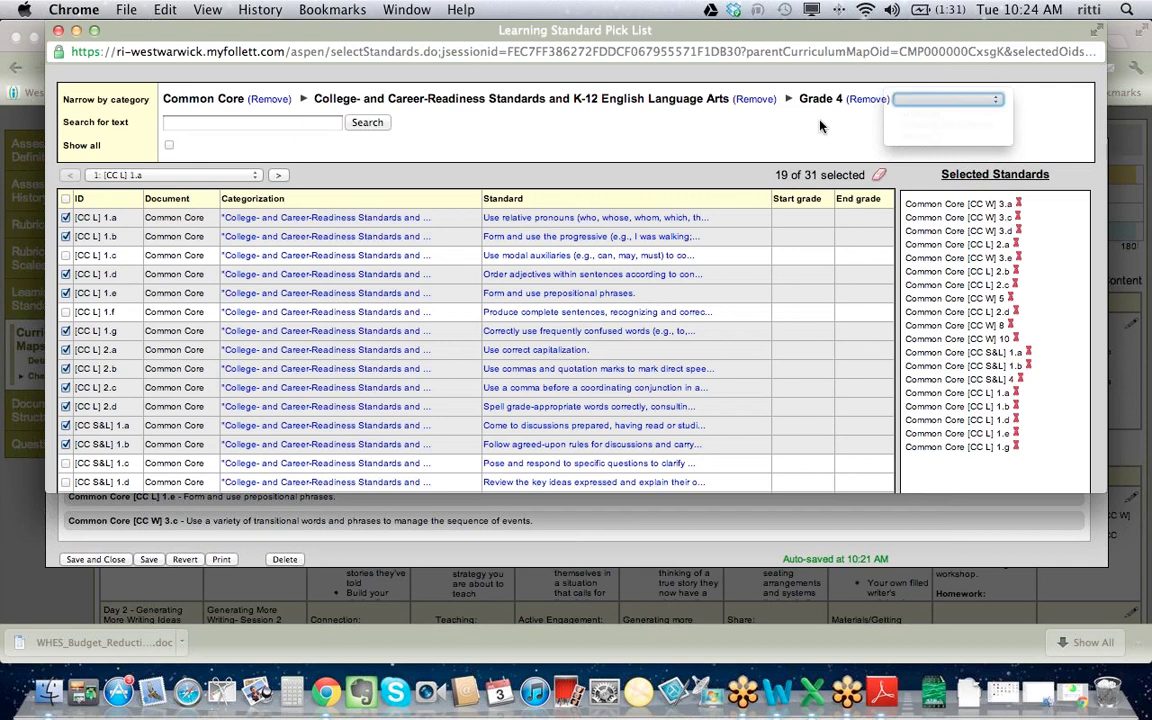
{"action": "left_click", "coordinate": [272, 106]}
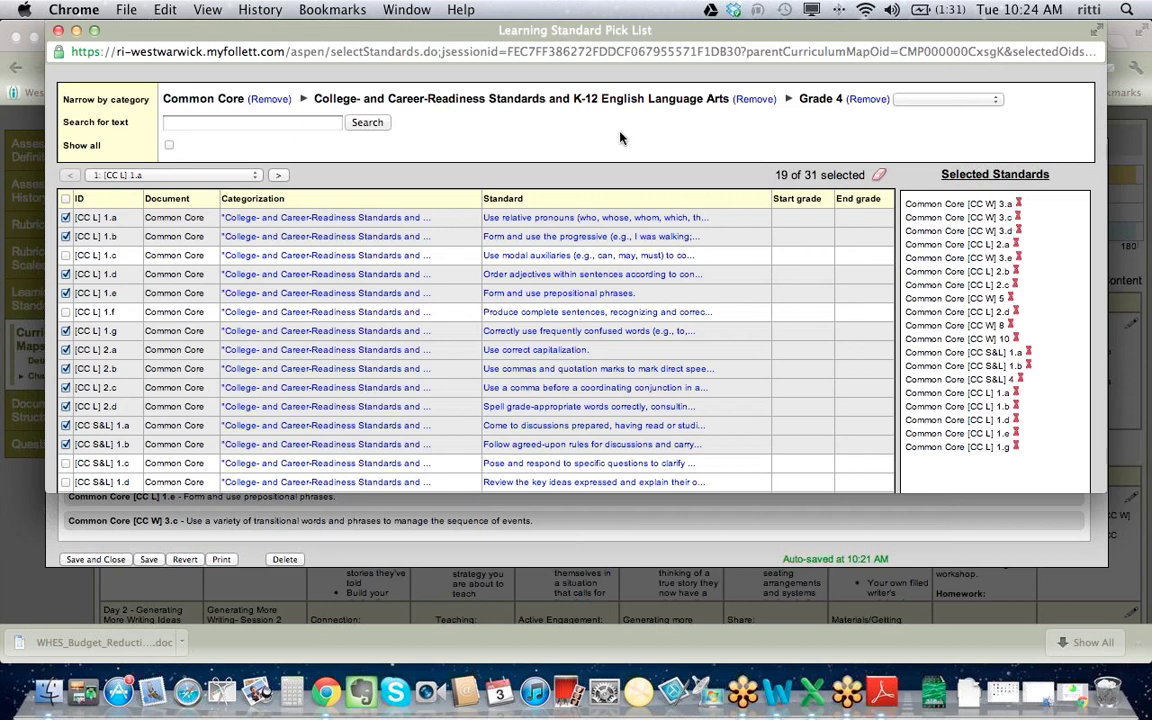
- Show all standards and narrow the list to Common Core, K-12 English Language Arts, Grade 4, Reading
{"action": "left_click", "coordinate": [169, 145]}
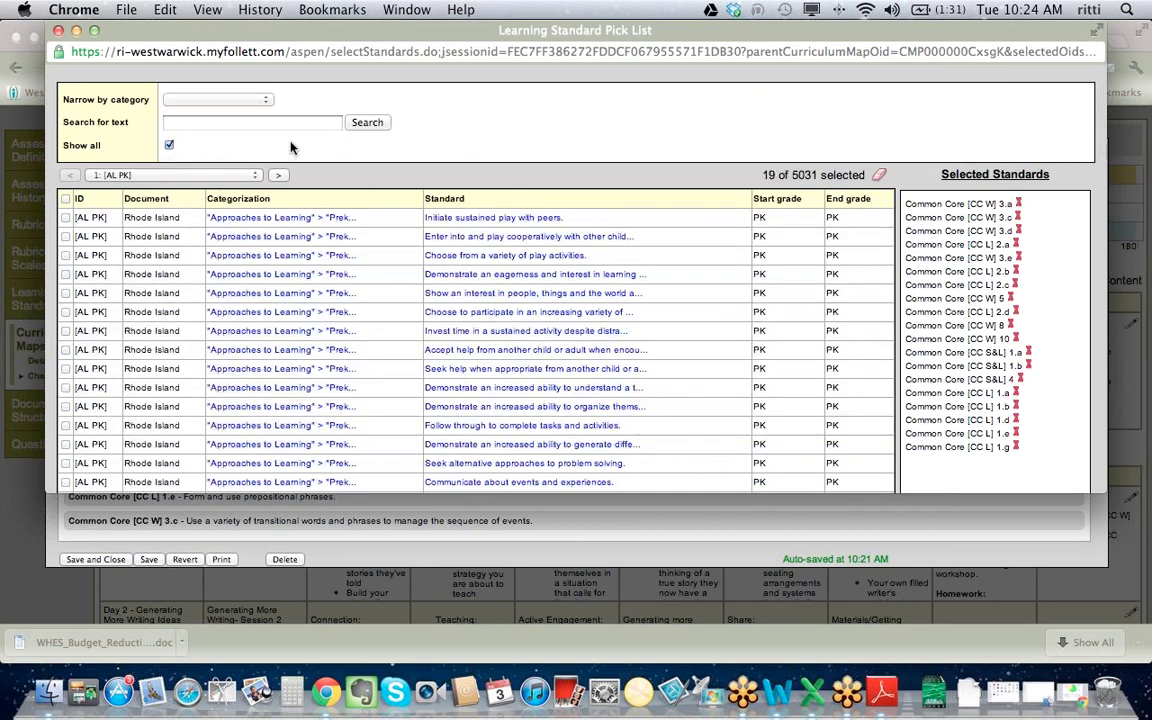
{"action": "left_click", "coordinate": [215, 100]}
{"action": "left_click", "coordinate": [216, 115]}
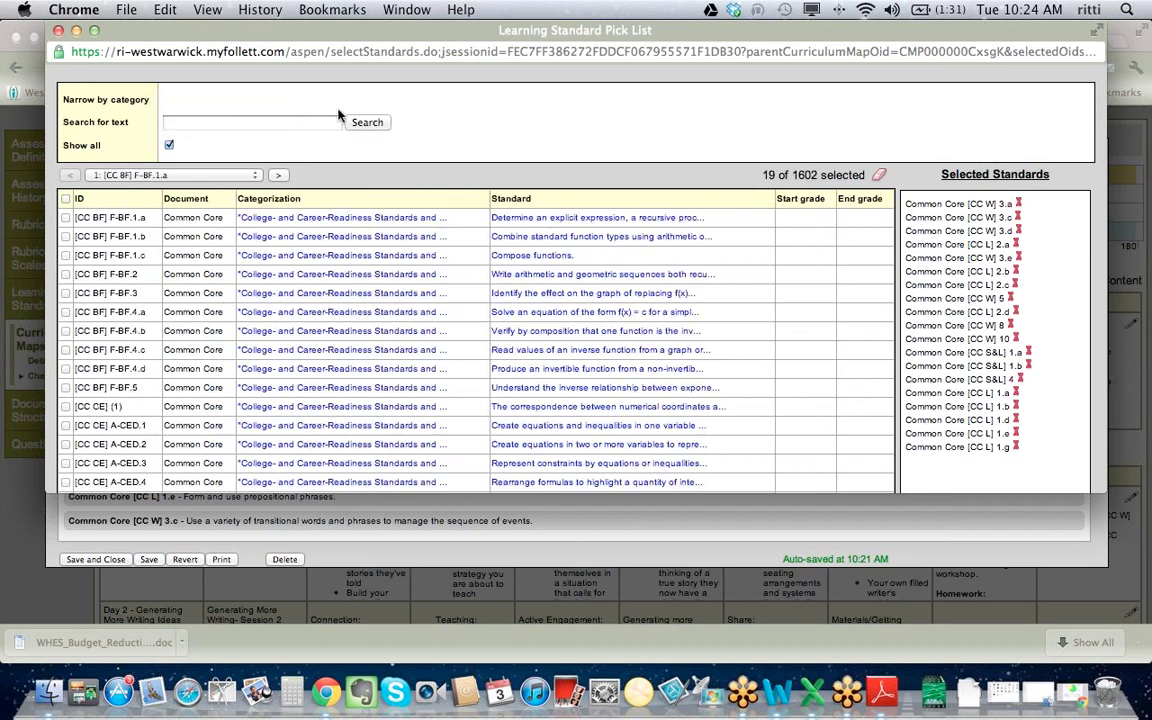
{"action": "left_click", "coordinate": [326, 100]}
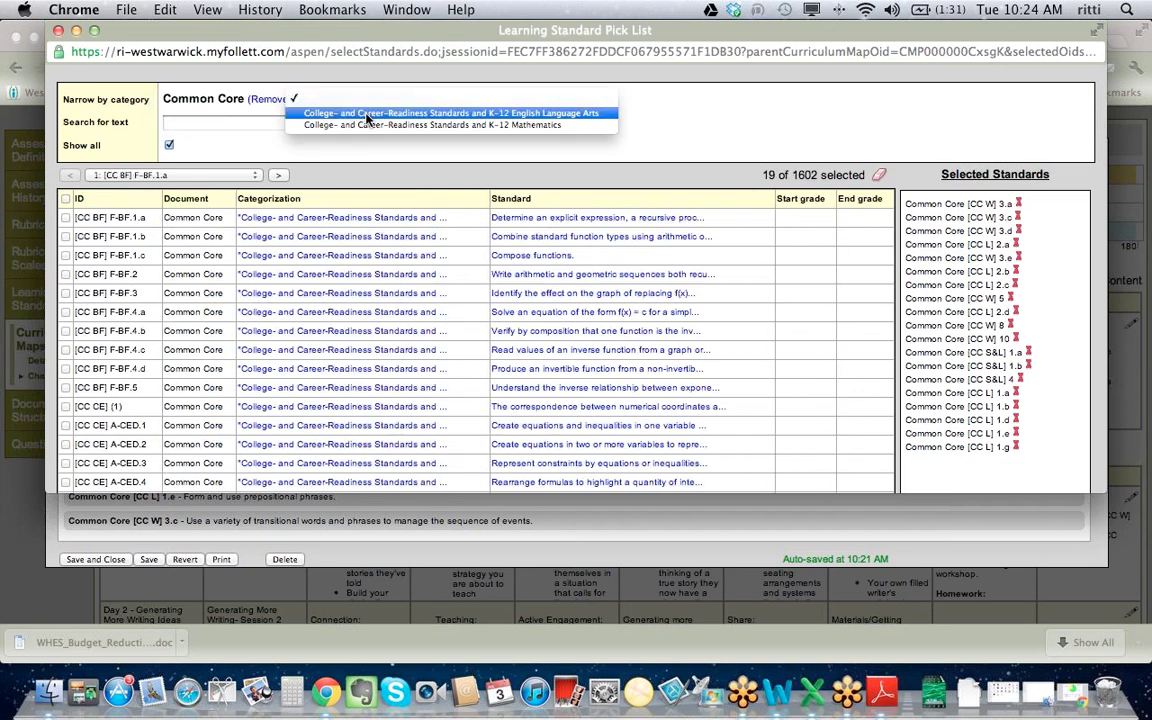
{"action": "left_click", "coordinate": [440, 113]}
{"action": "left_click", "coordinate": [826, 99]}
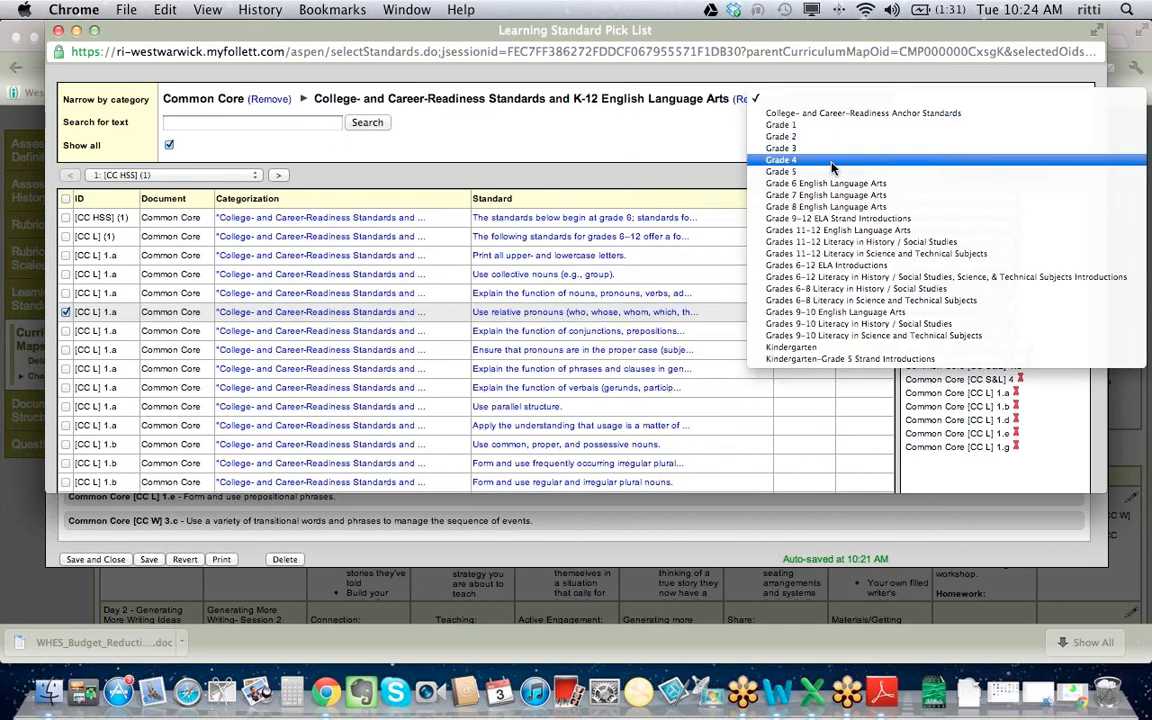
{"action": "left_click", "coordinate": [831, 162]}
{"action": "left_click", "coordinate": [930, 99]}
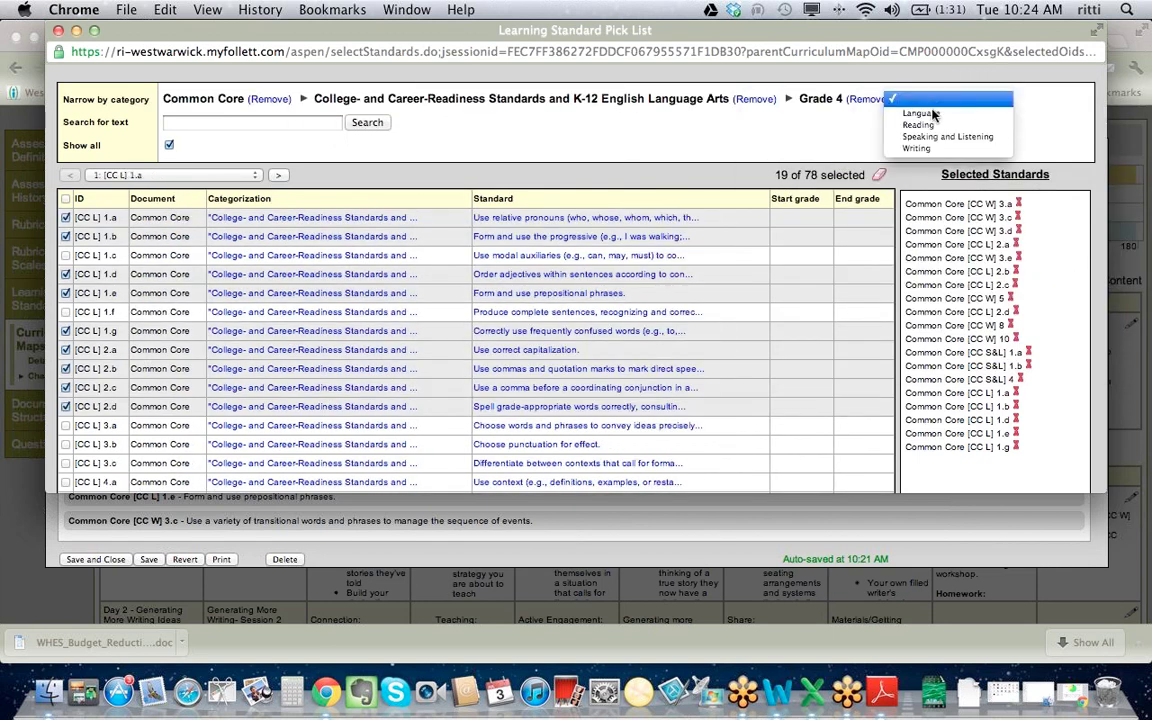
{"action": "left_click", "coordinate": [919, 125]}
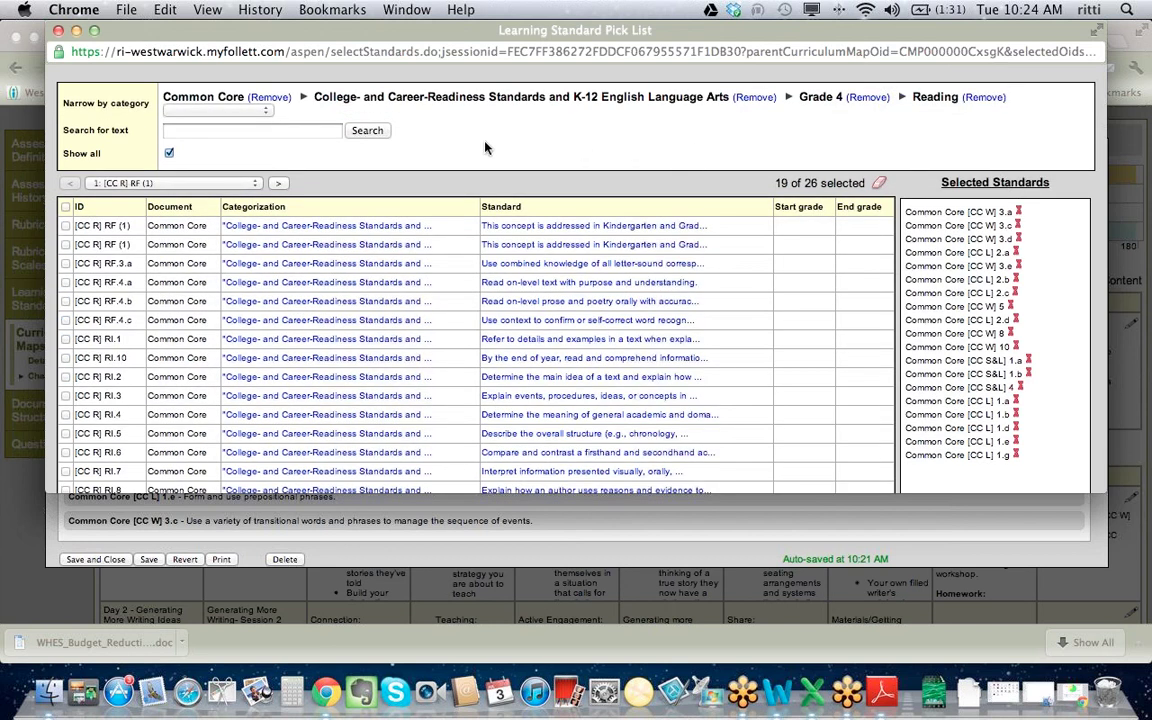
- Narrow the Reading standards to Literature, view the subcategories offered below it, and cancel the standards selection
{"action": "left_click", "coordinate": [213, 110]}
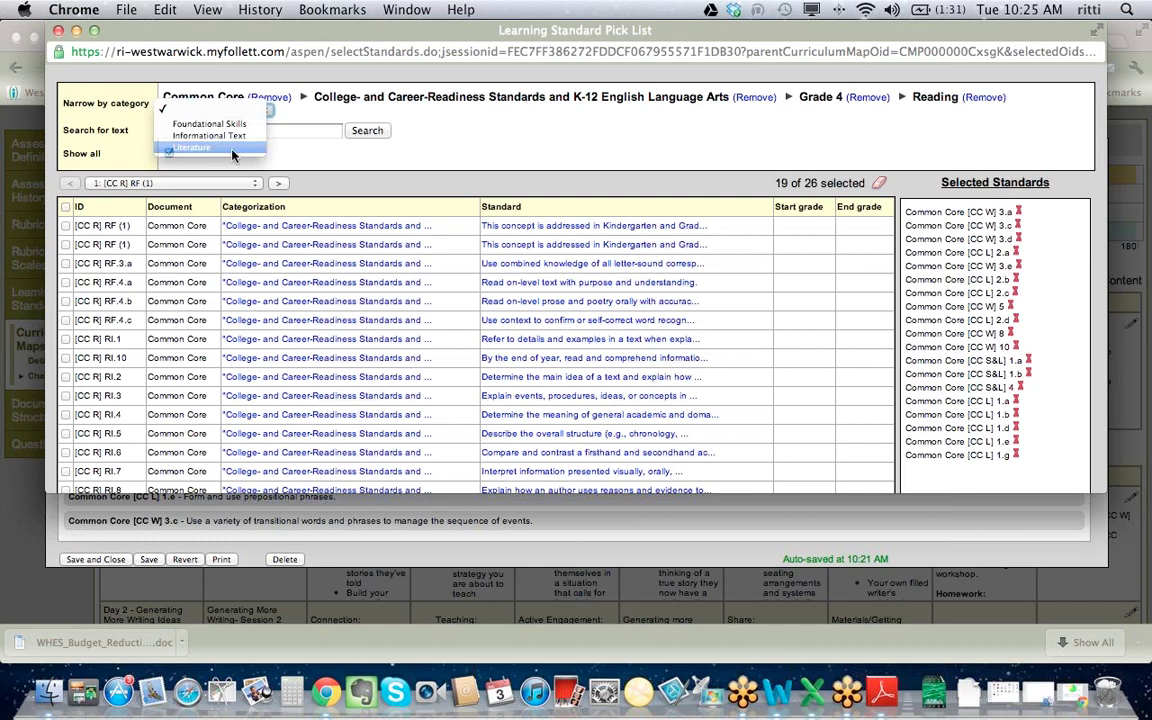
{"action": "left_click", "coordinate": [206, 147]}
{"action": "left_click", "coordinate": [470, 111]}
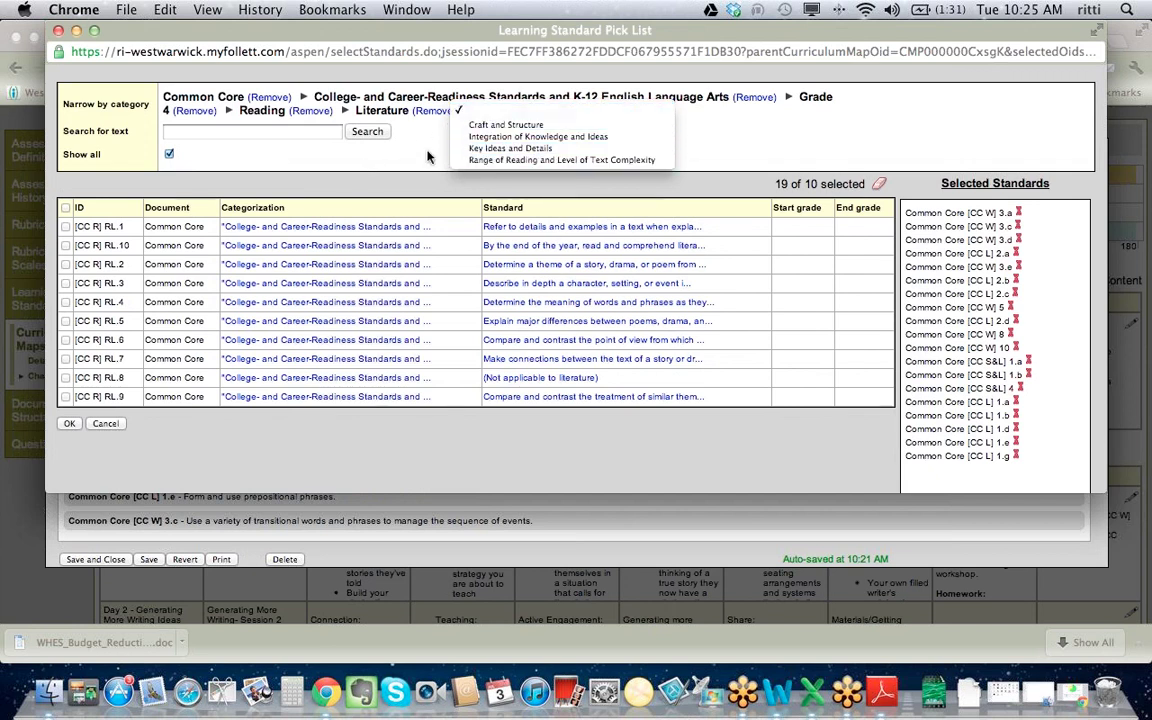
{"action": "left_click", "coordinate": [384, 144]}
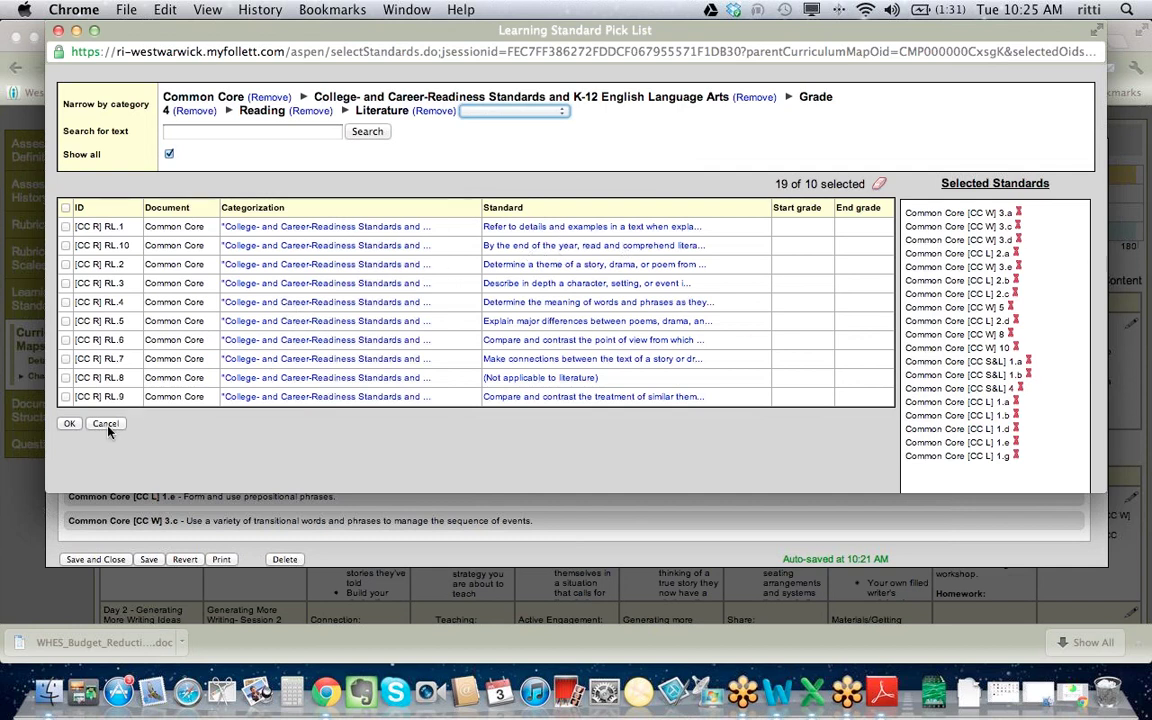
{"action": "scroll", "coordinate": [108, 430], "scroll_direction": "down", "scroll_amount": 1}
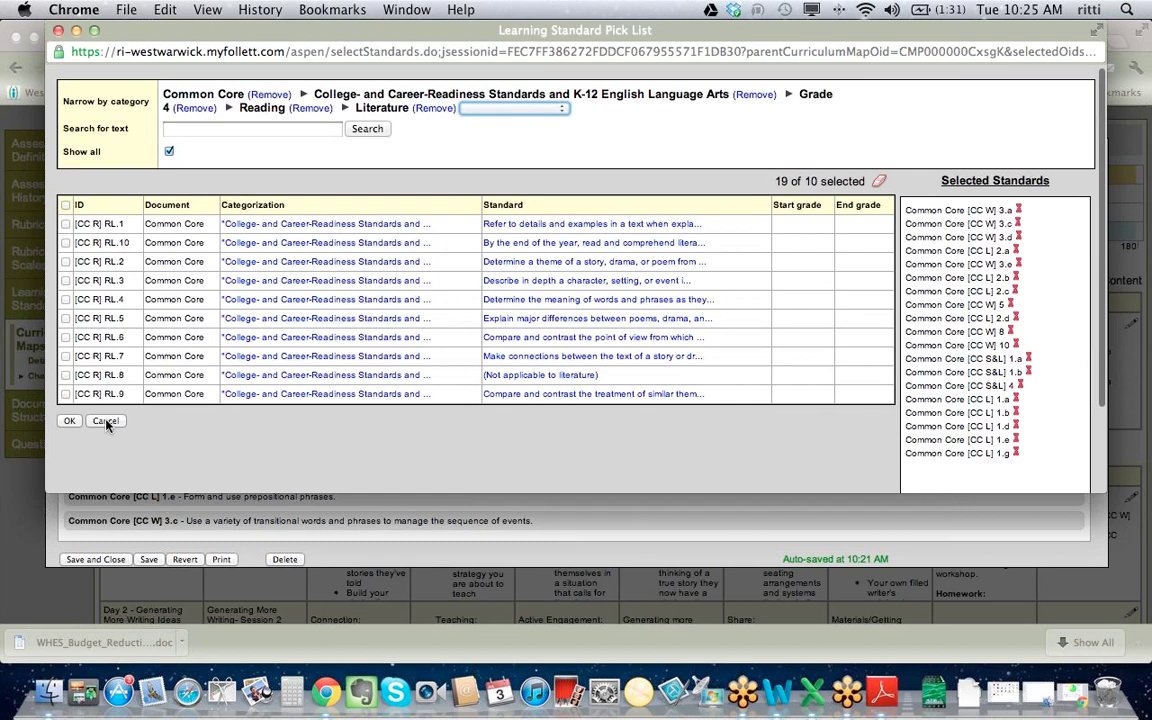
{"action": "left_click", "coordinate": [107, 421]}
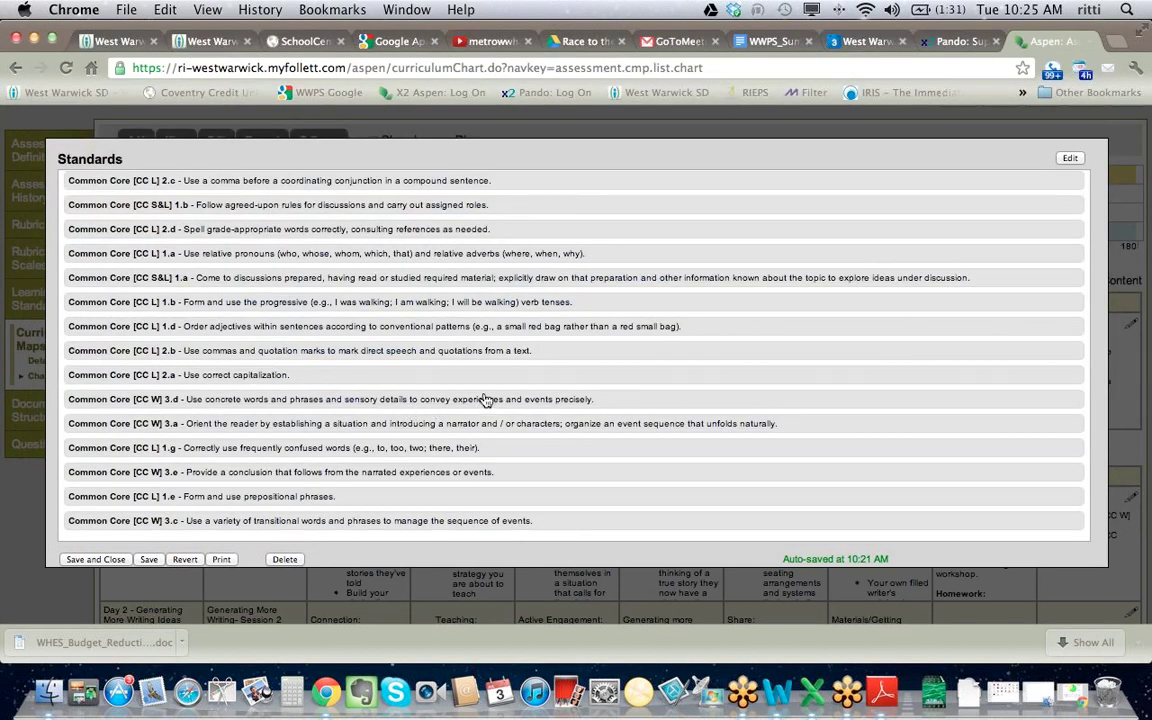
- Save and close the Narrative Writing topic
{"action": "scroll", "coordinate": [484, 399], "scroll_direction": "up", "scroll_amount": 15}
{"action": "scroll", "coordinate": [484, 399], "scroll_direction": "up", "scroll_amount": 15}
{"action": "scroll", "coordinate": [484, 399], "scroll_direction": "up", "scroll_amount": 10}
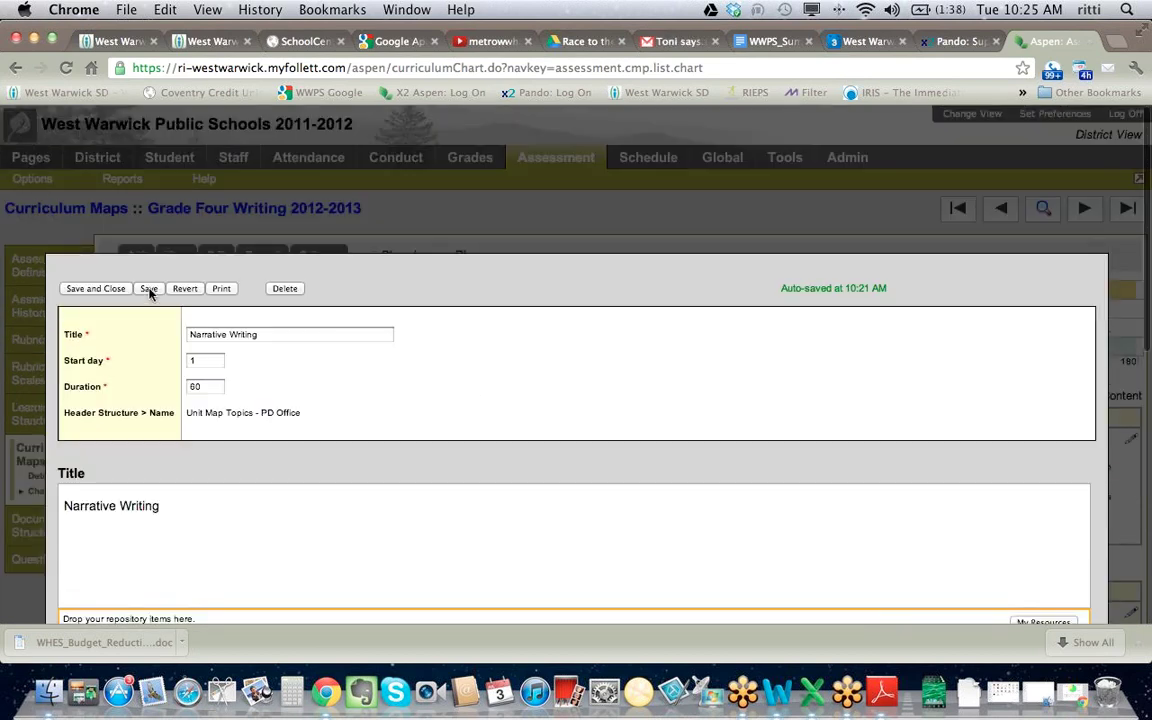
{"action": "left_click", "coordinate": [95, 288]}
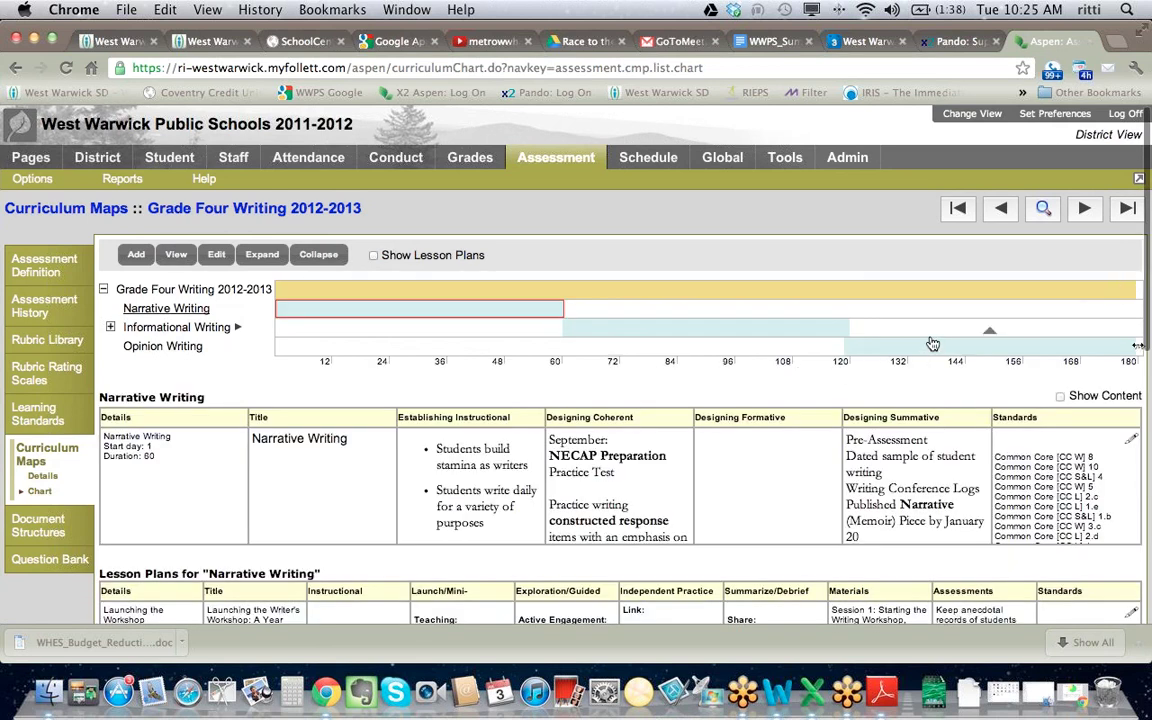
- Select the whole Grade Four Writing 2012-2013 map in the chart and review its overview and map topics
{"action": "scroll", "coordinate": [930, 338], "scroll_direction": "down", "scroll_amount": 2}
{"action": "scroll", "coordinate": [930, 338], "scroll_direction": "down", "scroll_amount": 2}
{"action": "scroll", "coordinate": [850, 340], "scroll_direction": "down", "scroll_amount": 3}
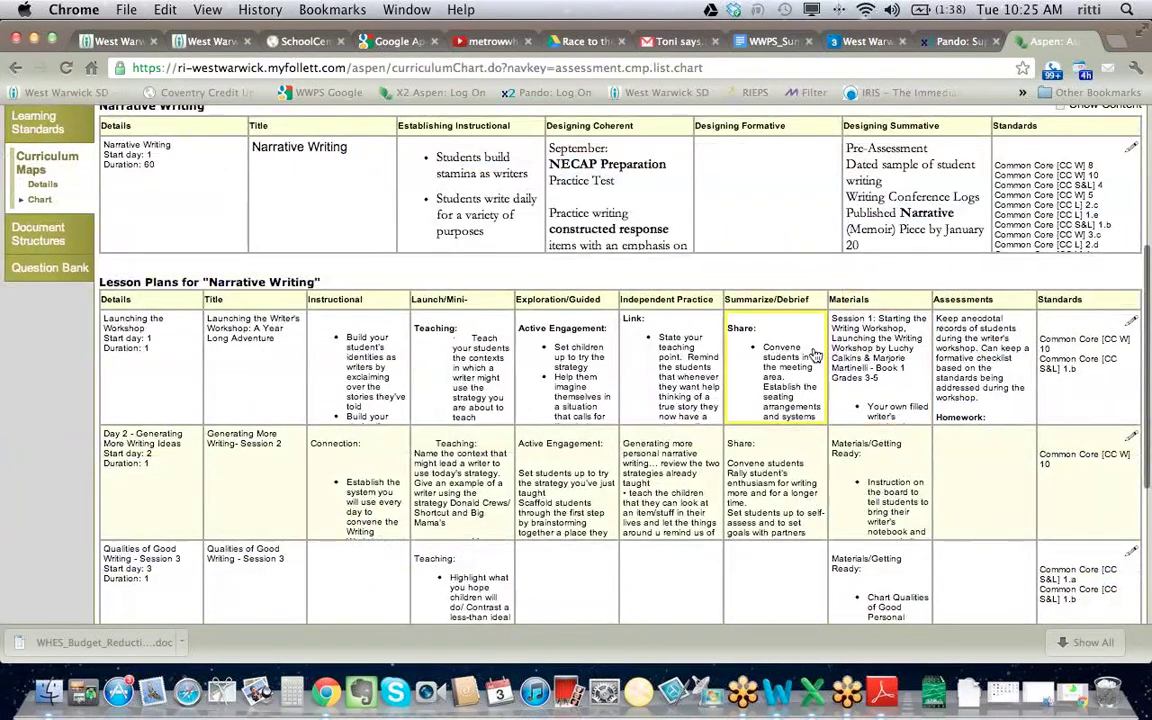
{"action": "scroll", "coordinate": [782, 357], "scroll_direction": "up", "scroll_amount": 5}
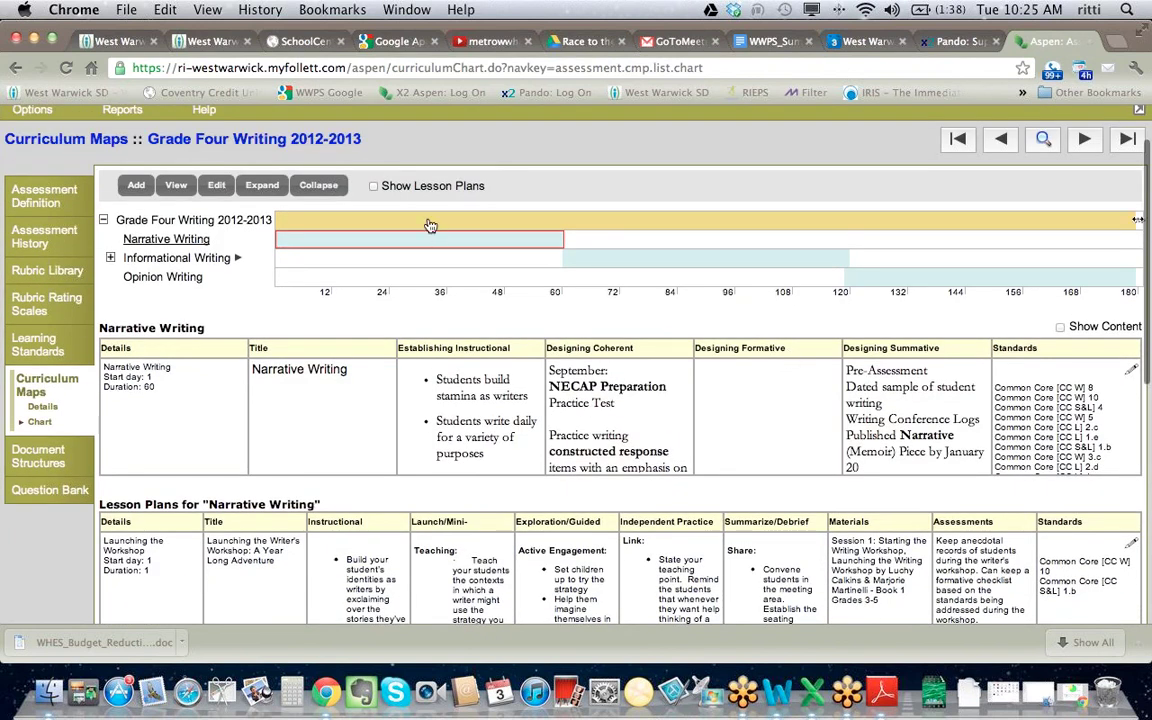
{"action": "left_click", "coordinate": [430, 225]}
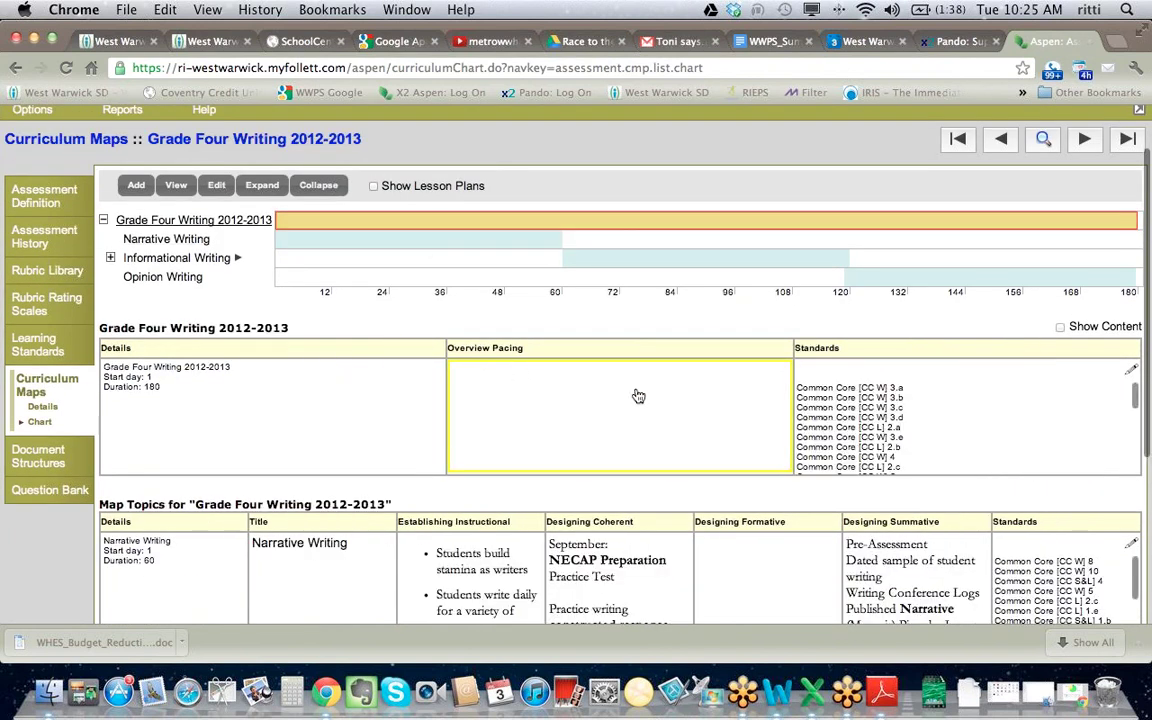
{"action": "scroll", "coordinate": [625, 388], "scroll_direction": "down", "scroll_amount": 5}
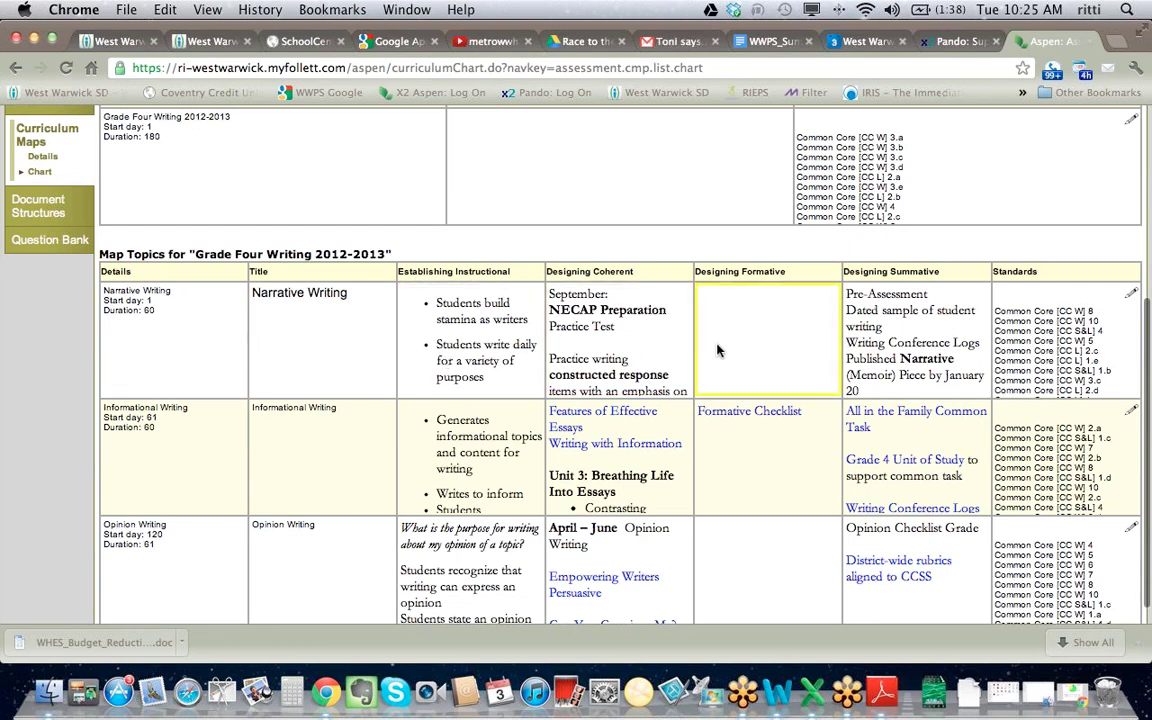
{"action": "scroll", "coordinate": [606, 350], "scroll_direction": "up", "scroll_amount": 2}
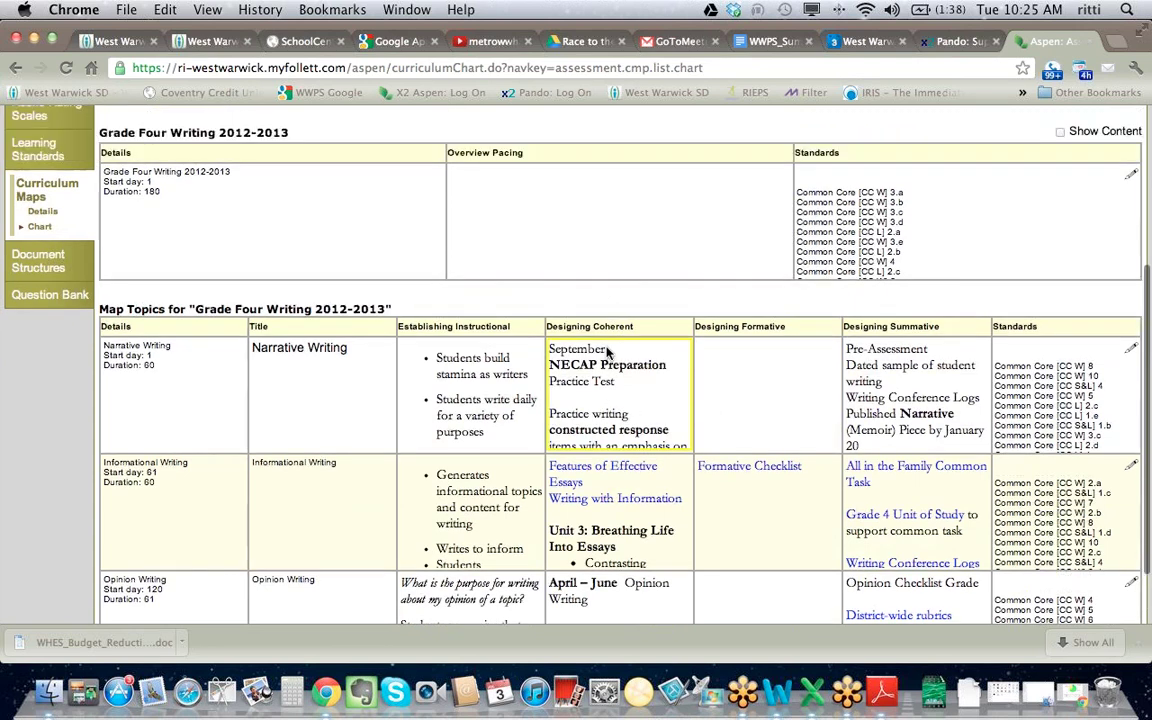
{"action": "scroll", "coordinate": [606, 350], "scroll_direction": "up", "scroll_amount": 2}
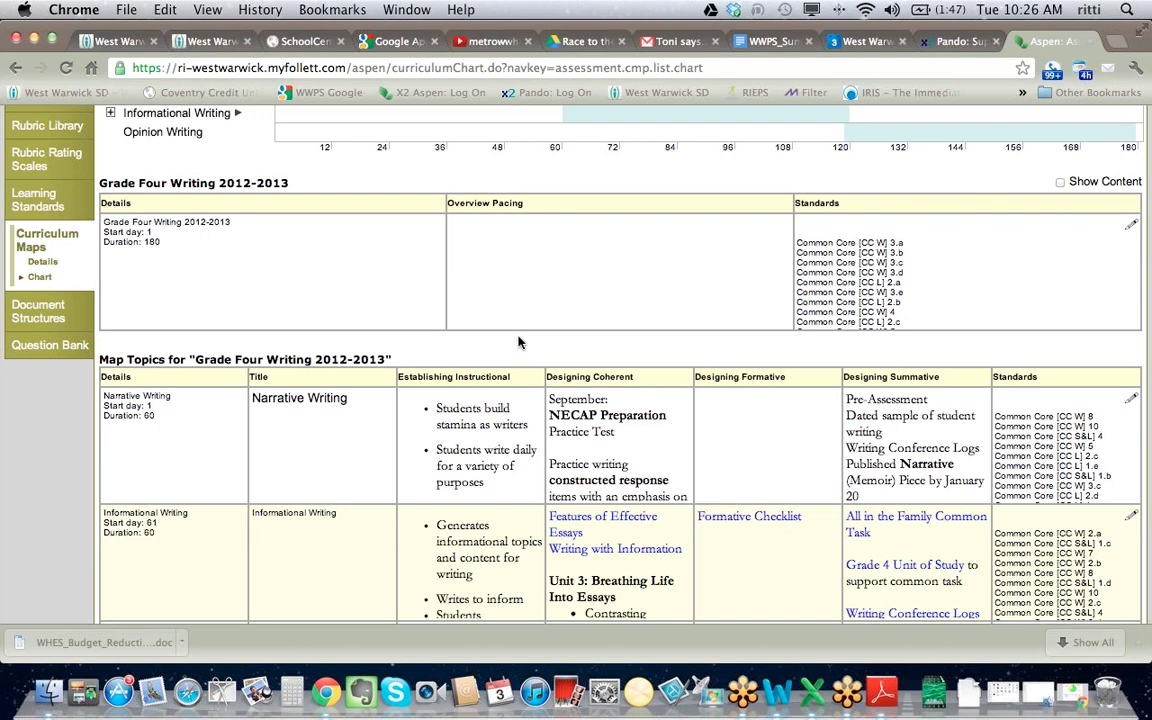
{"action": "scroll", "coordinate": [514, 288], "scroll_direction": "up", "scroll_amount": 5}
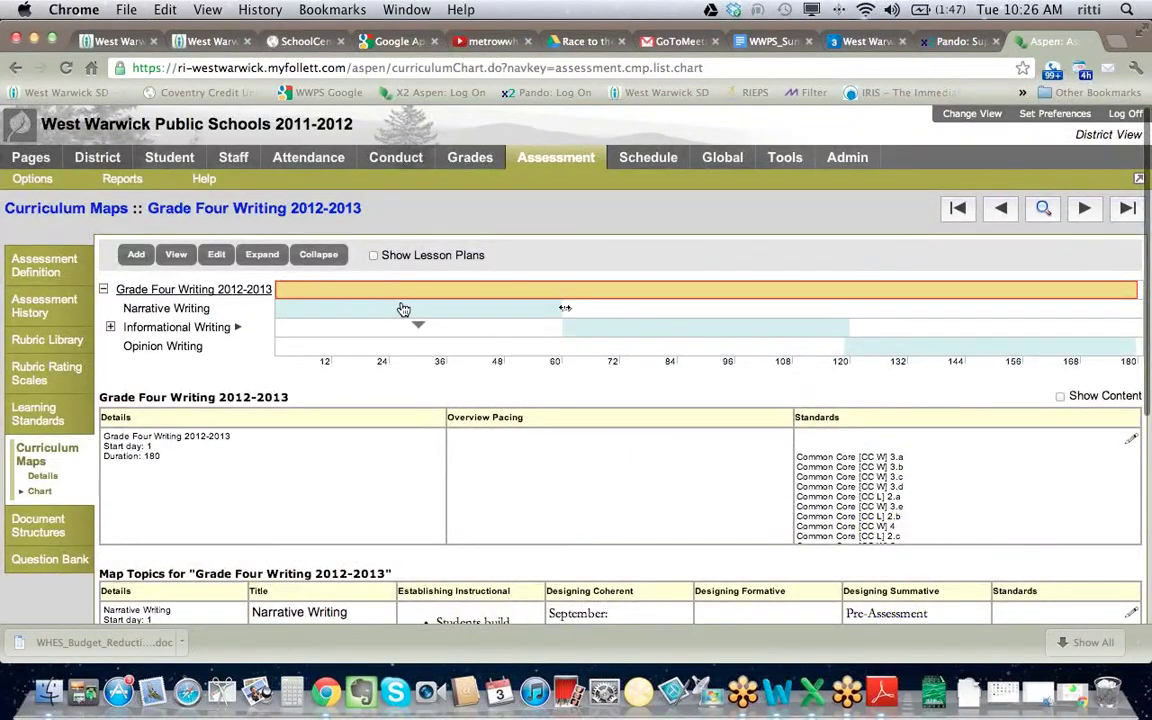
- Select the Narrative Writing topic and show the lesson plans in the chart timeline
{"action": "left_click", "coordinate": [400, 309]}
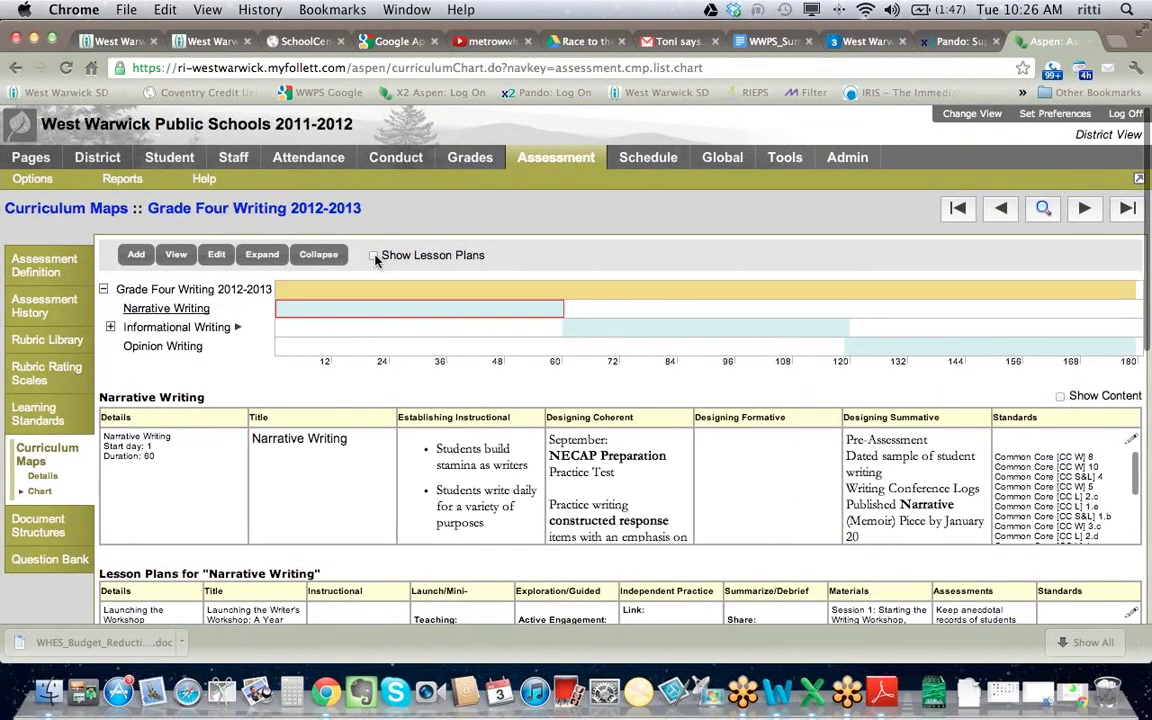
{"action": "left_click", "coordinate": [374, 256]}
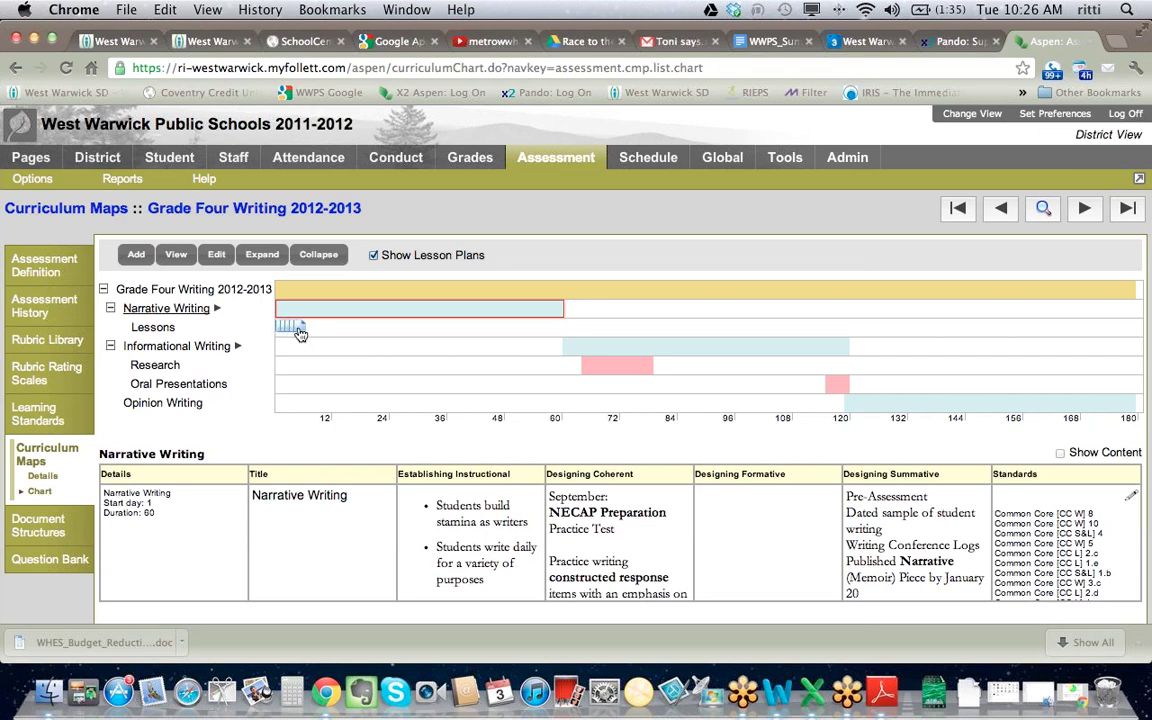
{"action": "mouse_move", "coordinate": [299, 332]}
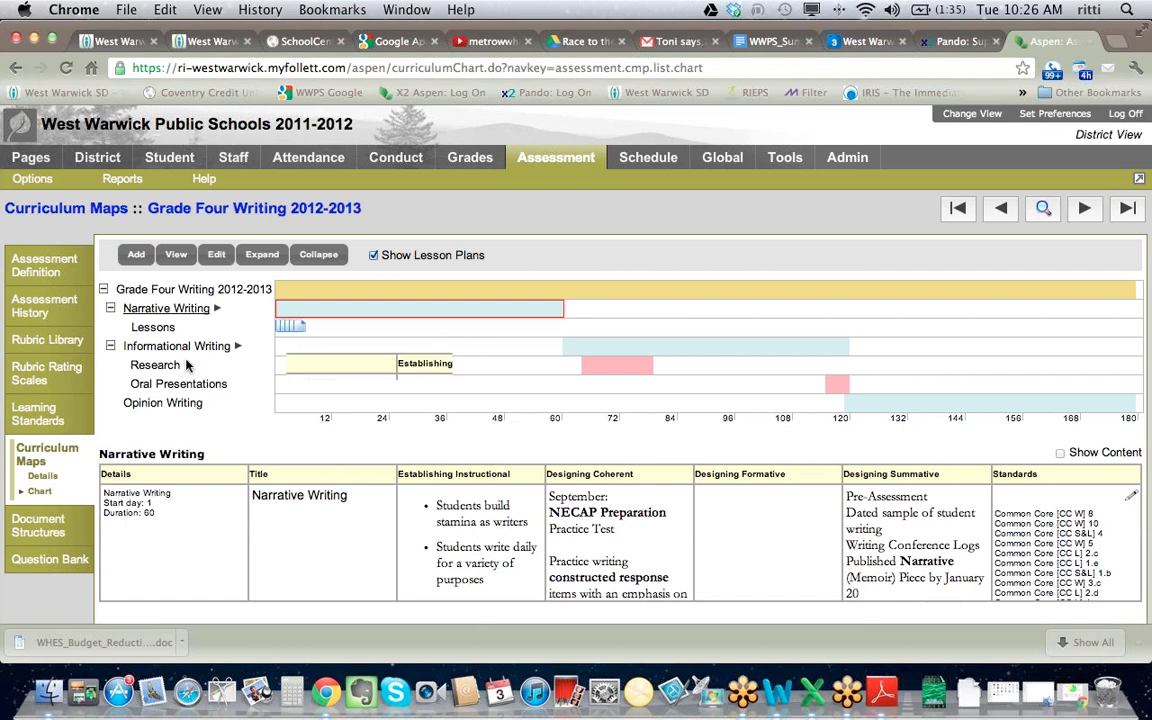
- Open the Launching the Workshop lesson plan from the Narrative Writing lessons and read its title and Instructional Outcomes
{"action": "scroll", "coordinate": [288, 291], "scroll_direction": "down", "scroll_amount": 3}
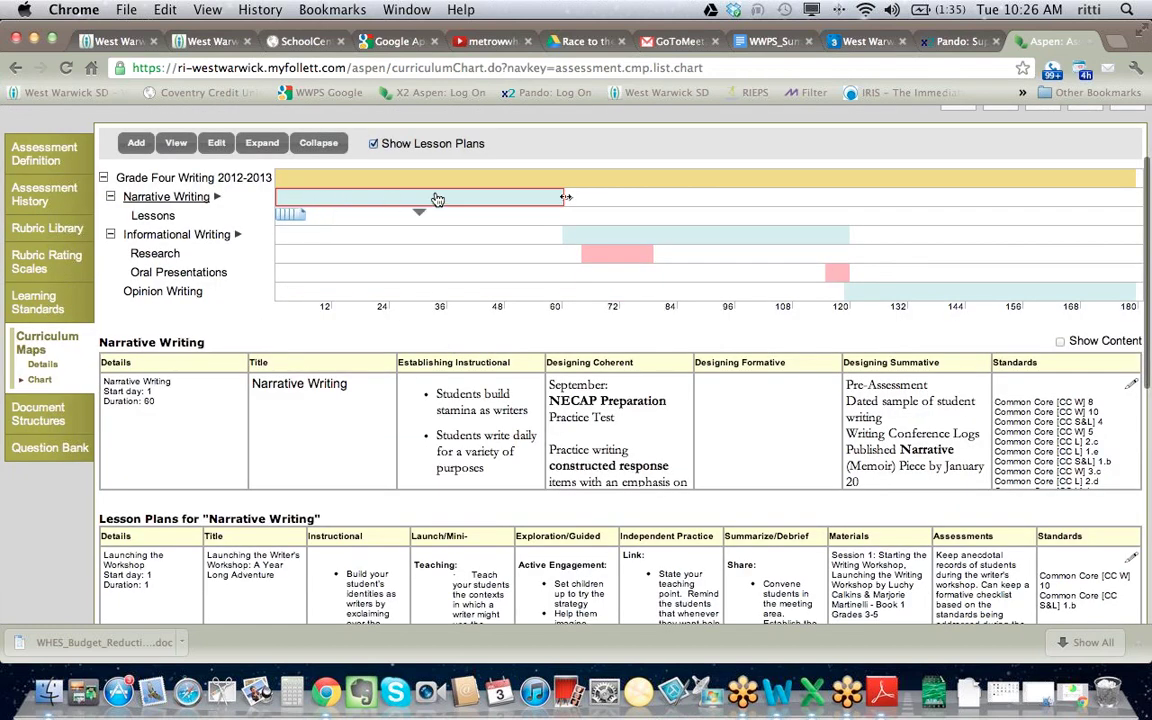
{"action": "mouse_move", "coordinate": [519, 198]}
{"action": "scroll", "coordinate": [252, 335], "scroll_direction": "down", "scroll_amount": 4}
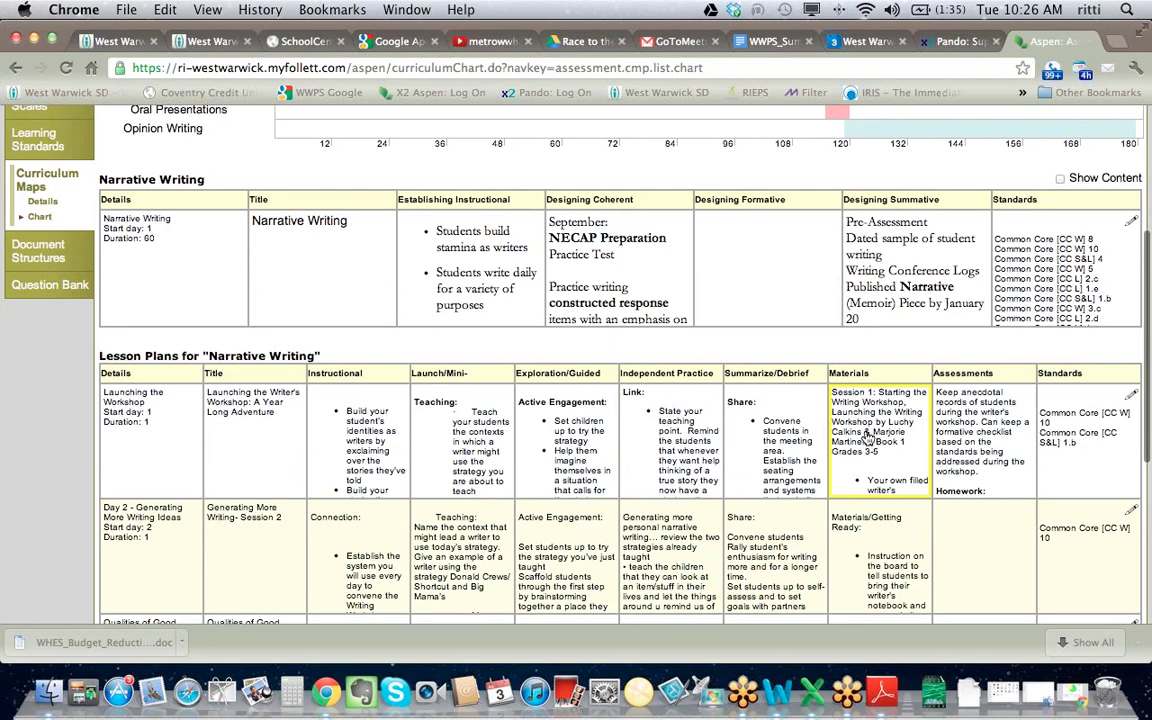
{"action": "left_click", "coordinate": [148, 430]}
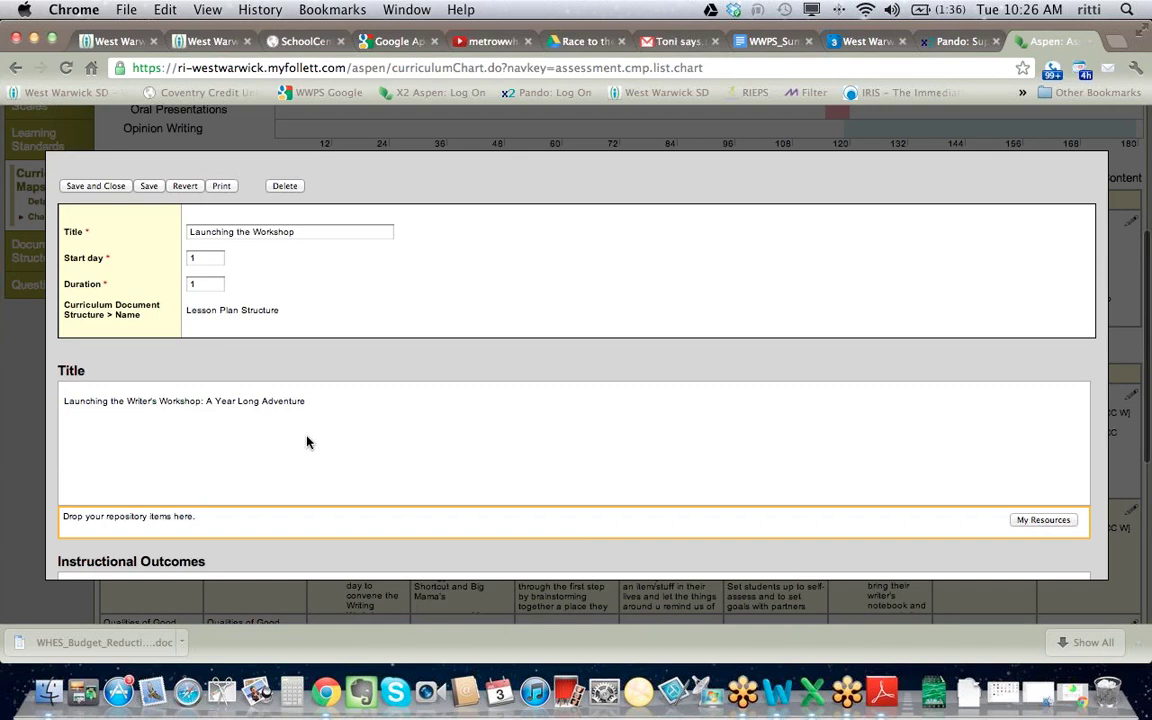
{"action": "scroll", "coordinate": [305, 440], "scroll_direction": "down", "scroll_amount": 3}
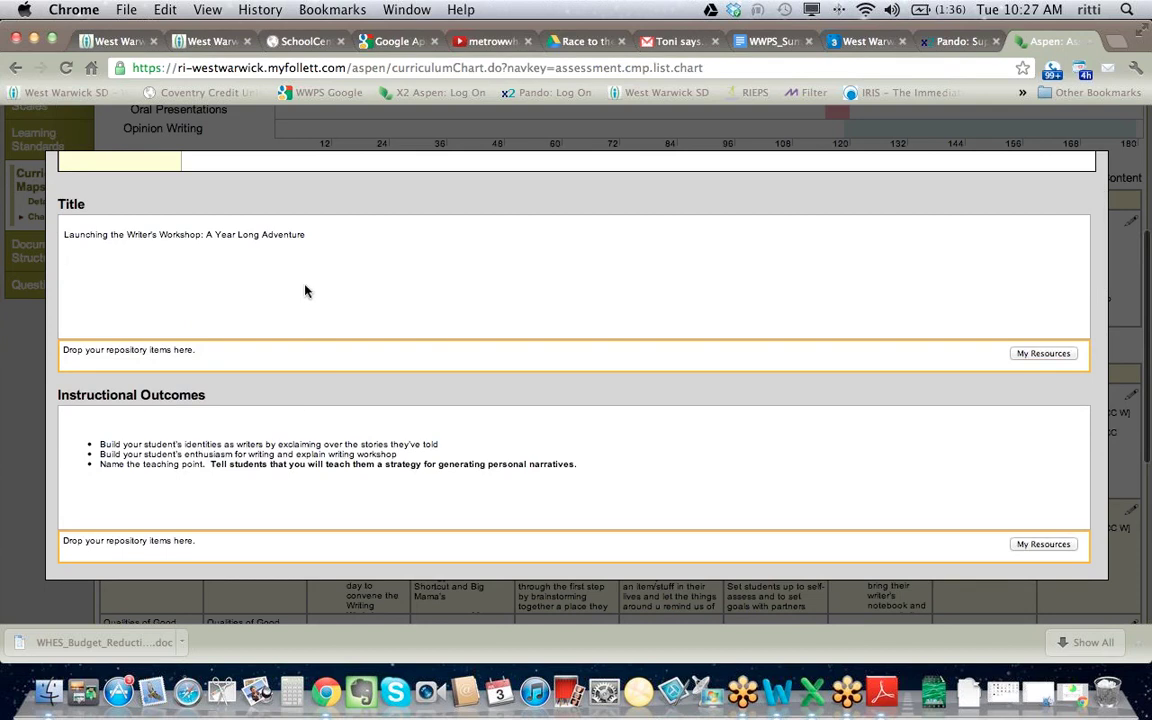
{"action": "scroll", "coordinate": [306, 288], "scroll_direction": "up", "scroll_amount": 5}
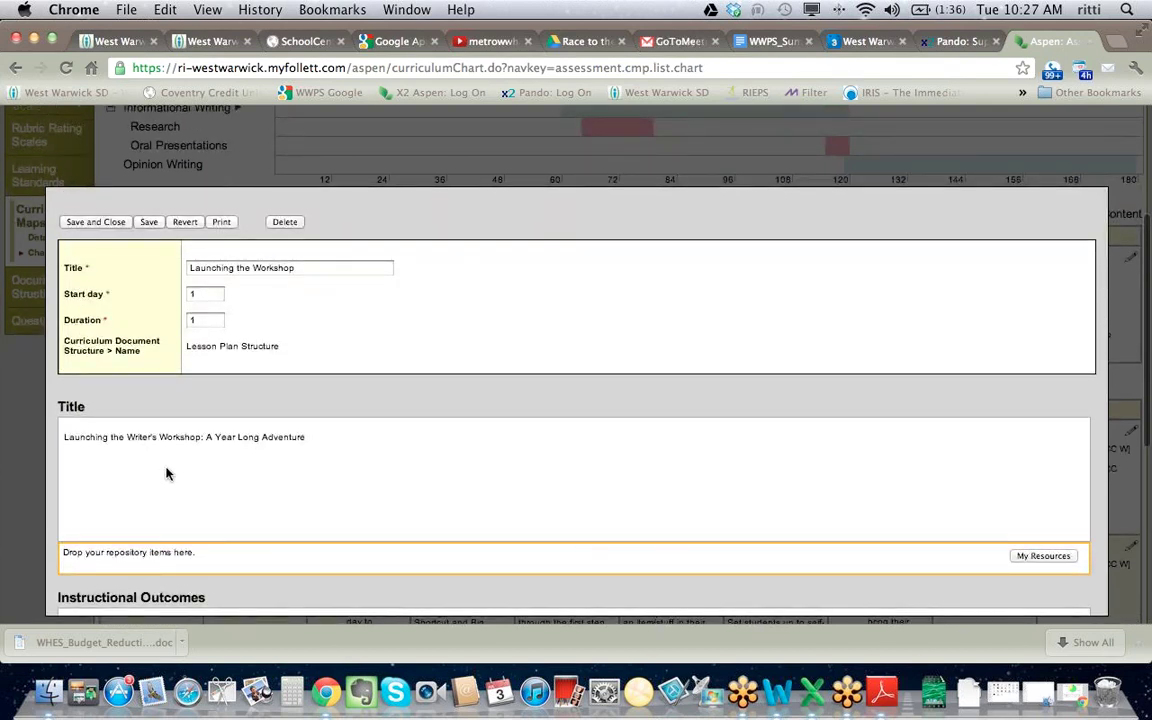
{"action": "scroll", "coordinate": [90, 375], "scroll_direction": "down", "scroll_amount": 2}
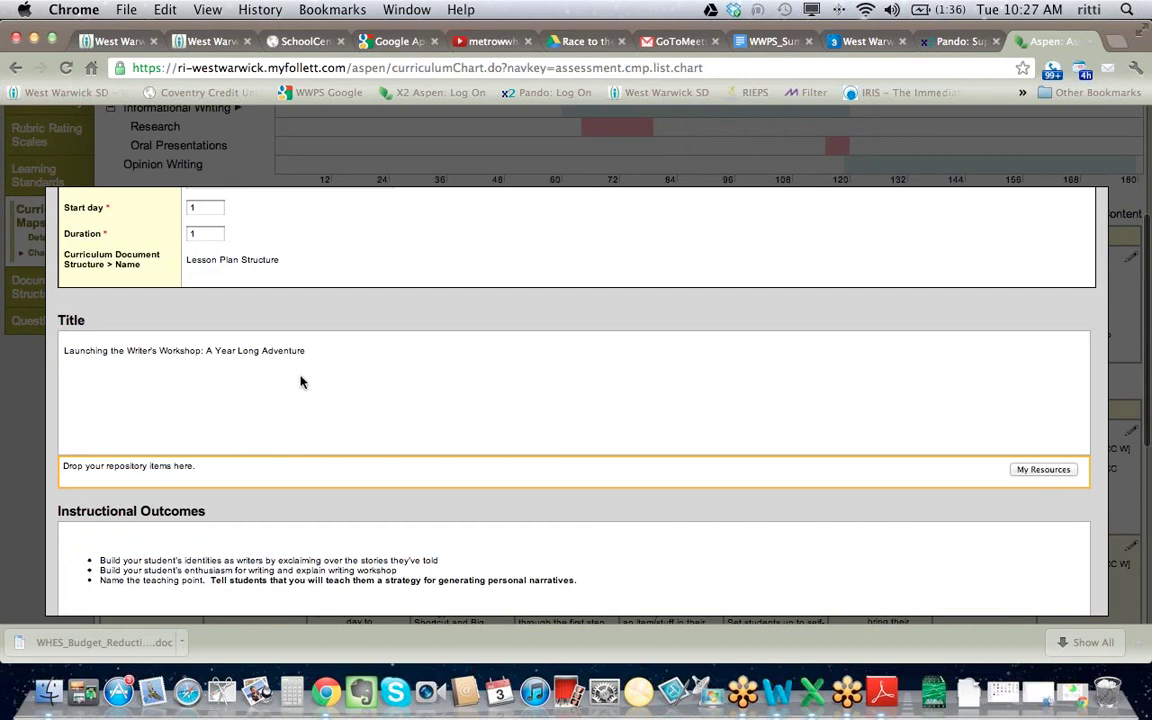
{"action": "scroll", "coordinate": [300, 381], "scroll_direction": "down", "scroll_amount": 4}
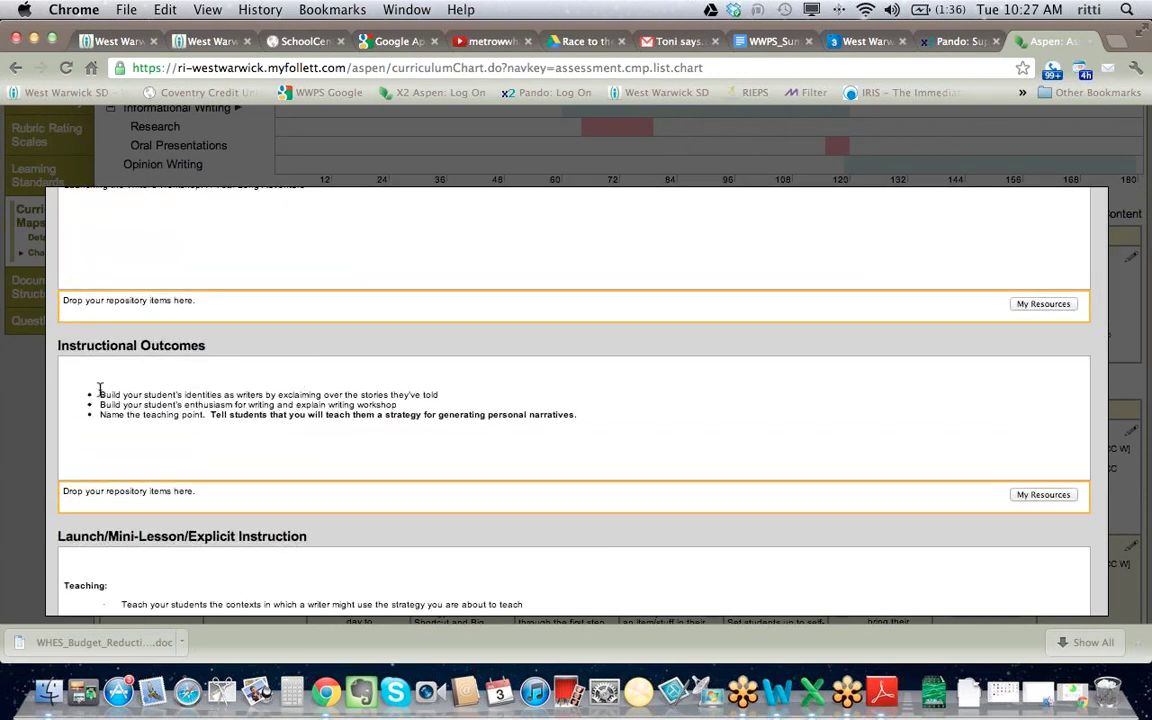
- Read through the lesson's Launch/Mini-Lesson/Explicit Instruction, Exploration/Guided Practice, Independent Practice and Summarize/Debrief sections
{"action": "scroll", "coordinate": [447, 419], "scroll_direction": "down", "scroll_amount": 3}
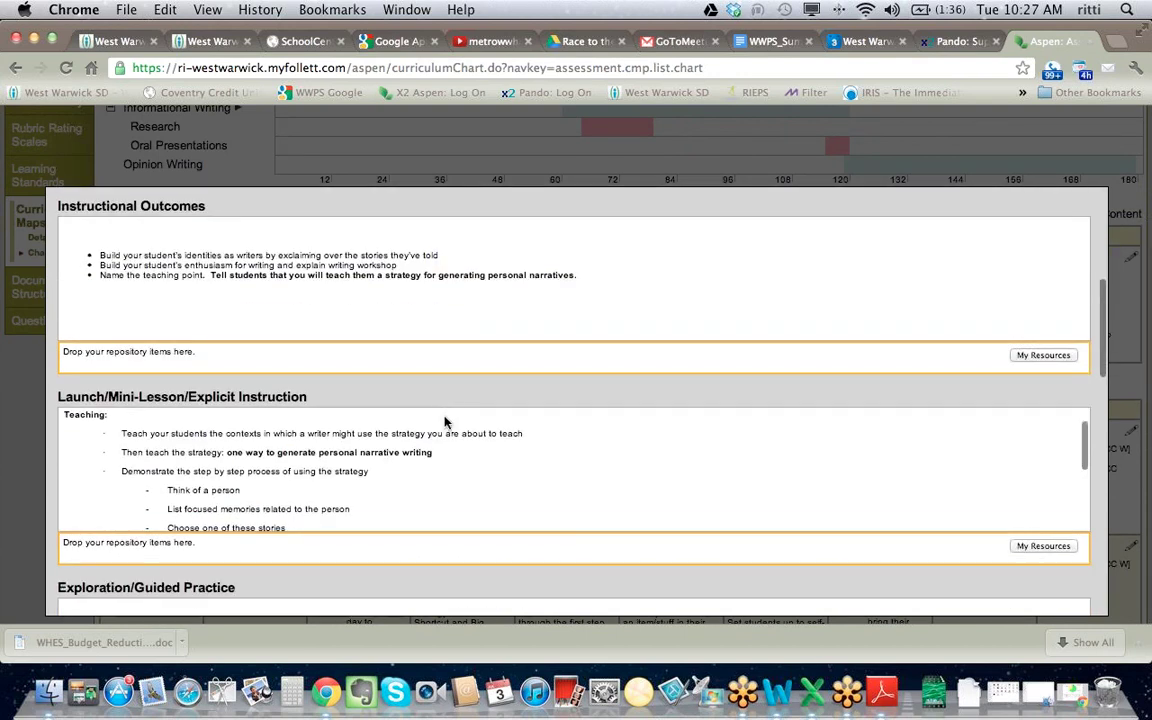
{"action": "scroll", "coordinate": [404, 487], "scroll_direction": "down", "scroll_amount": 4}
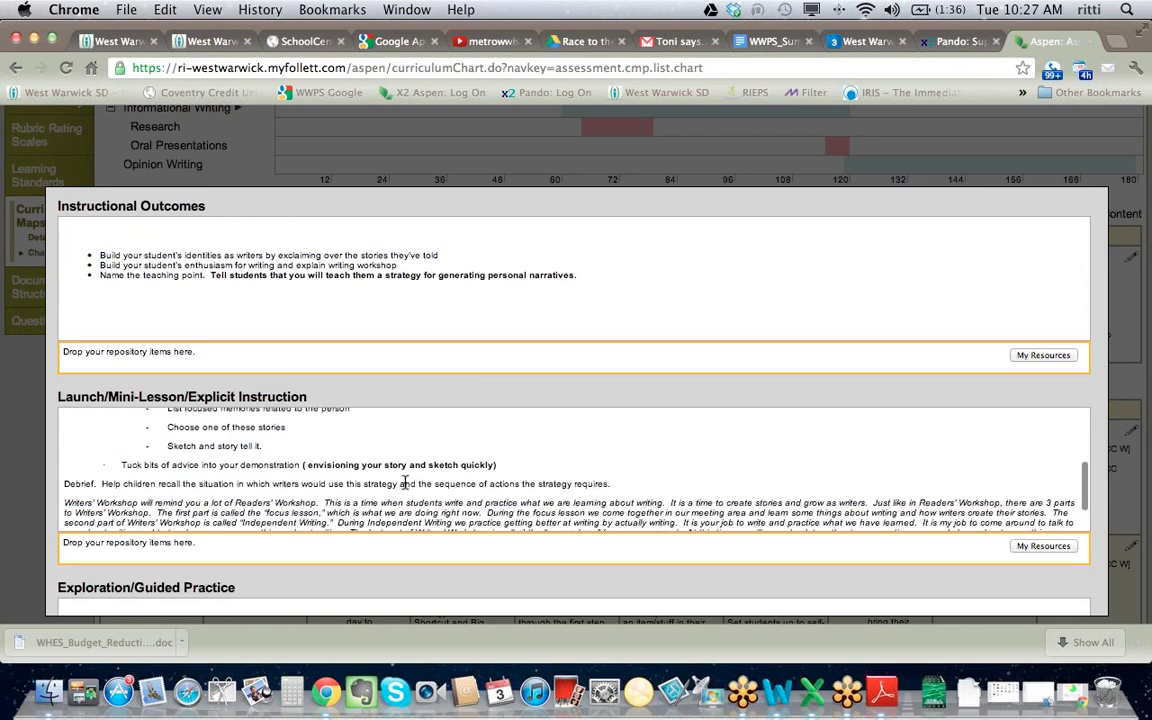
{"action": "scroll", "coordinate": [386, 487], "scroll_direction": "down", "scroll_amount": 4}
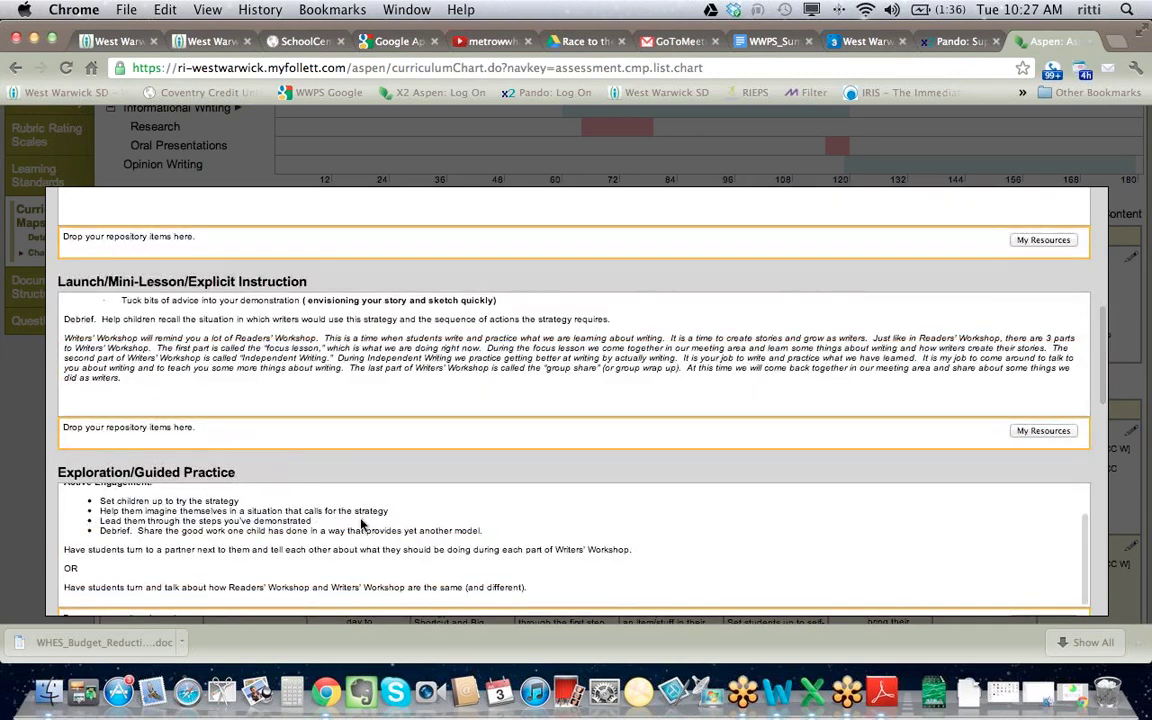
{"action": "scroll", "coordinate": [362, 523], "scroll_direction": "down", "scroll_amount": 3}
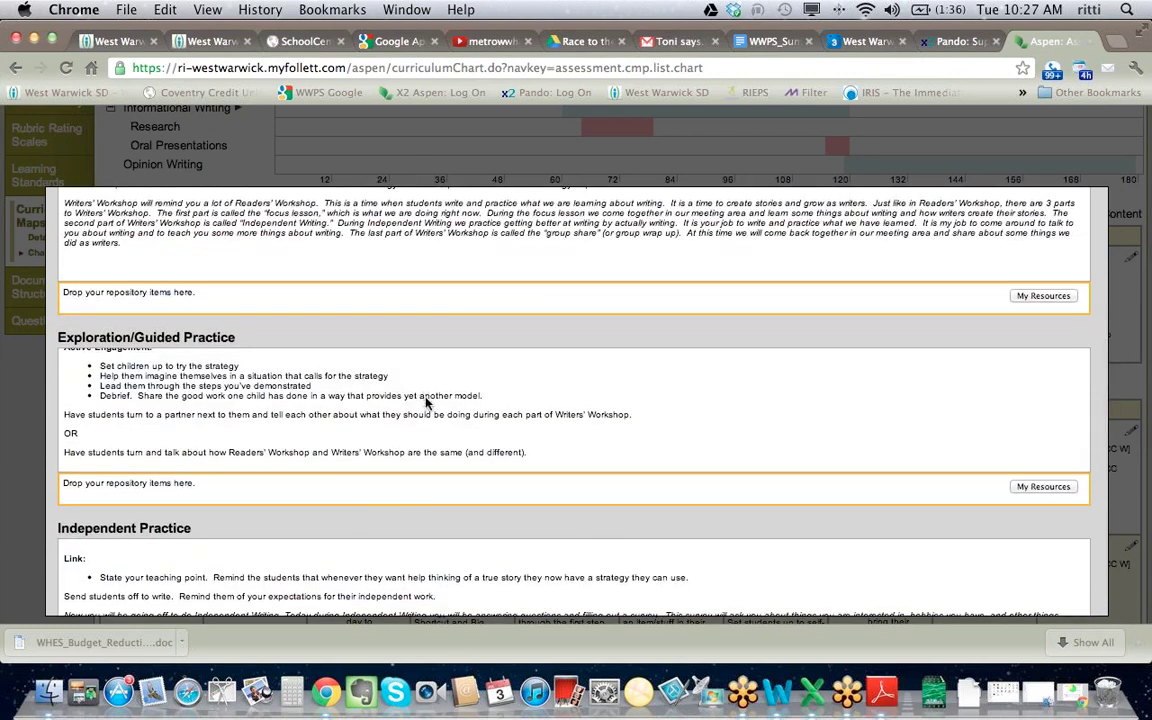
{"action": "scroll", "coordinate": [410, 398], "scroll_direction": "down", "scroll_amount": 4}
{"action": "scroll", "coordinate": [368, 399], "scroll_direction": "down", "scroll_amount": 3}
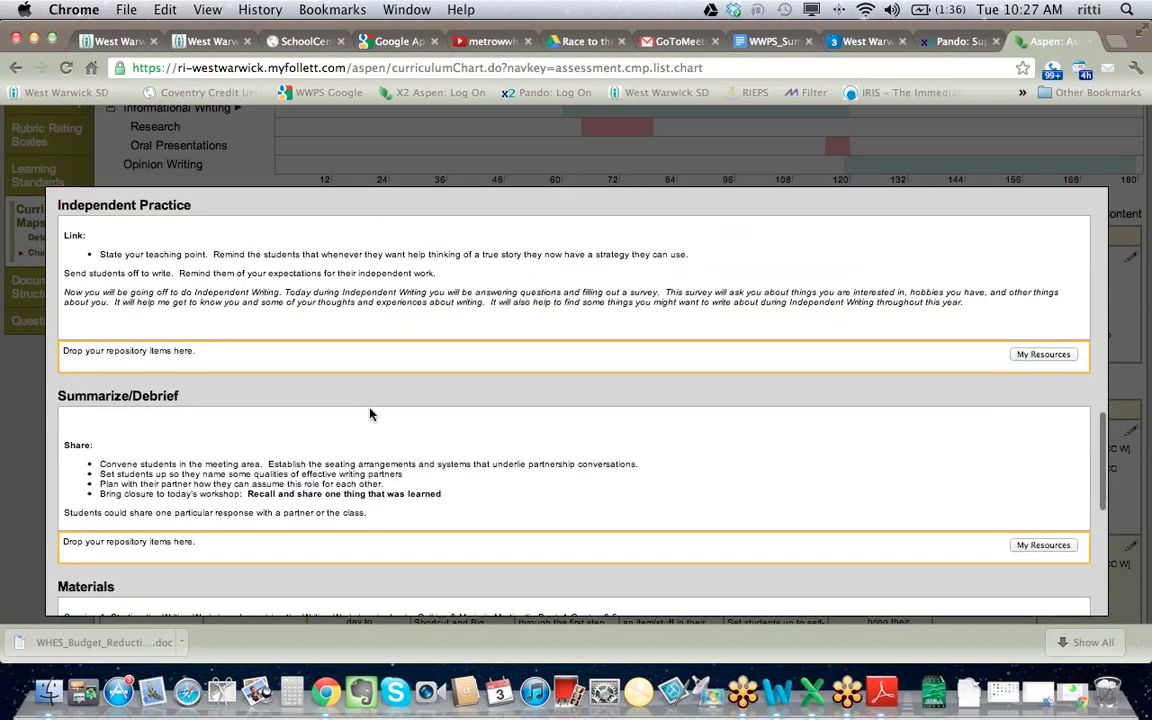
- Read the Launching the Workshop lesson's Summarize/Debrief, Materials, Assessments and Standards sections to the end of the plan
{"action": "scroll", "coordinate": [361, 418], "scroll_direction": "up", "scroll_amount": 2}
{"action": "scroll", "coordinate": [410, 445], "scroll_direction": "down", "scroll_amount": 4}
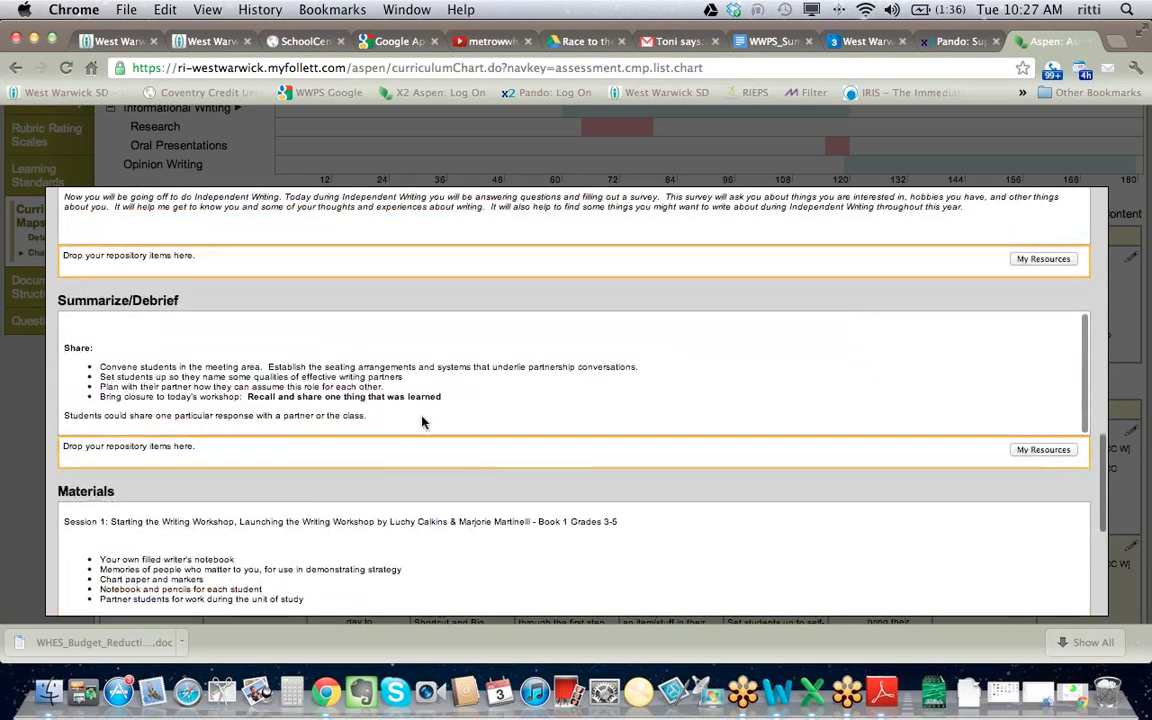
{"action": "scroll", "coordinate": [390, 480], "scroll_direction": "down", "scroll_amount": 3}
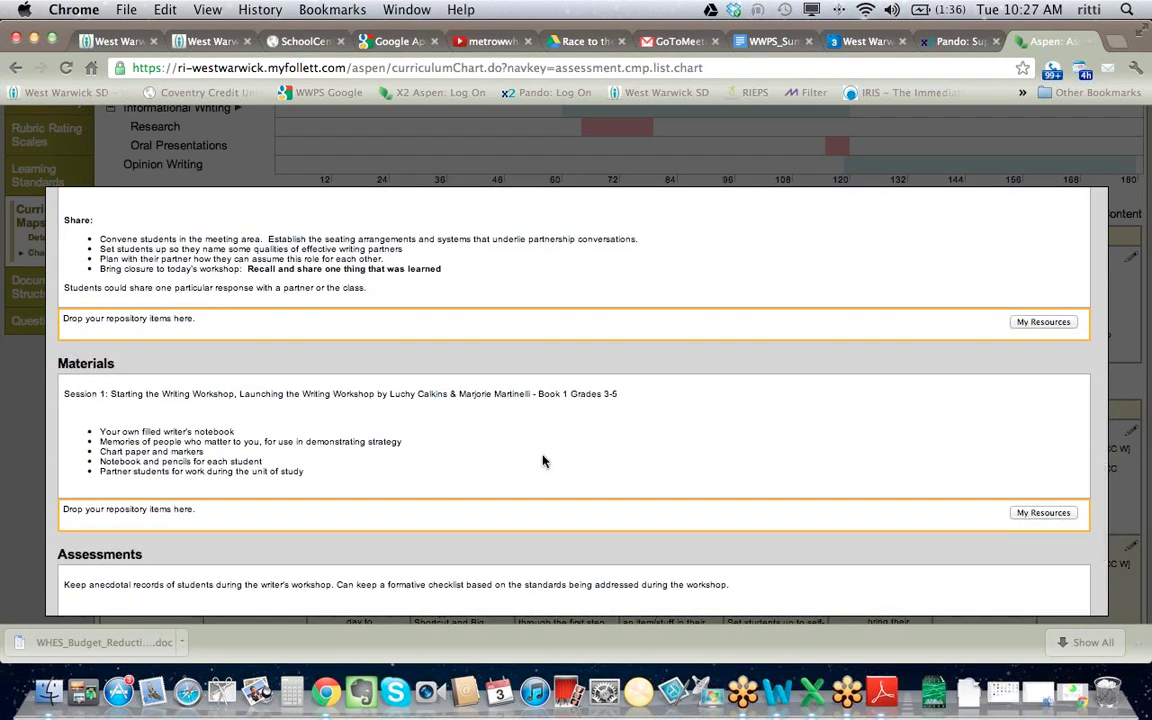
{"action": "scroll", "coordinate": [494, 418], "scroll_direction": "down", "scroll_amount": 4}
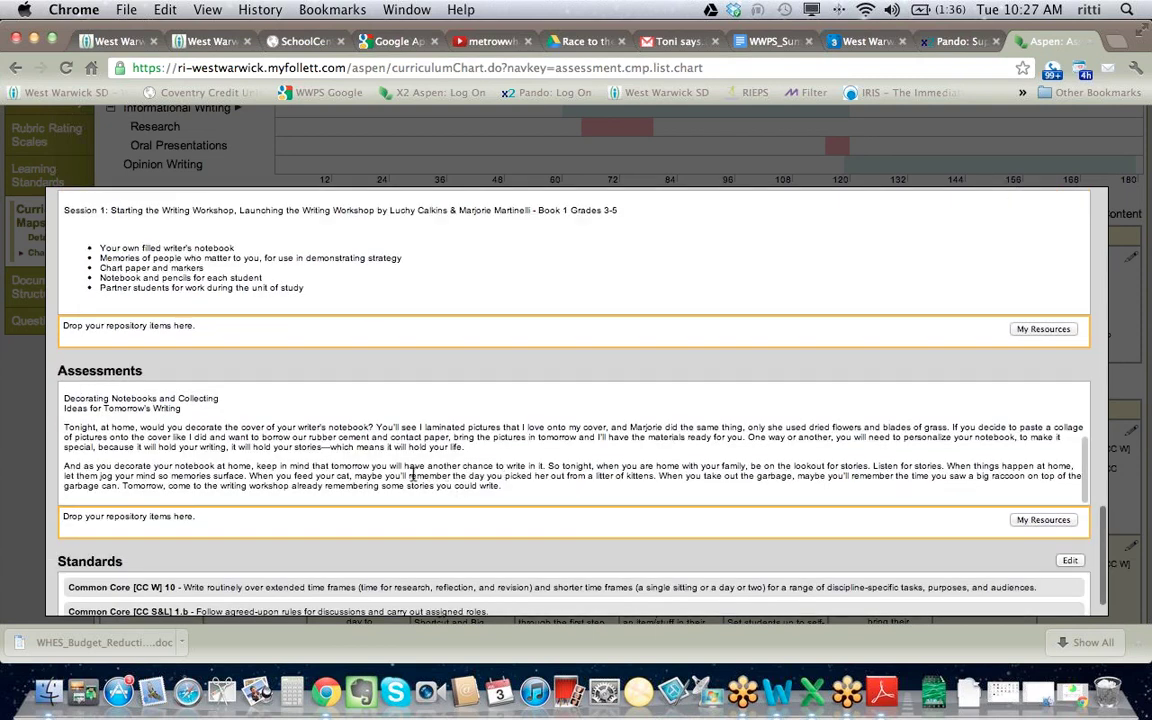
{"action": "scroll", "coordinate": [420, 465], "scroll_direction": "down", "scroll_amount": 3}
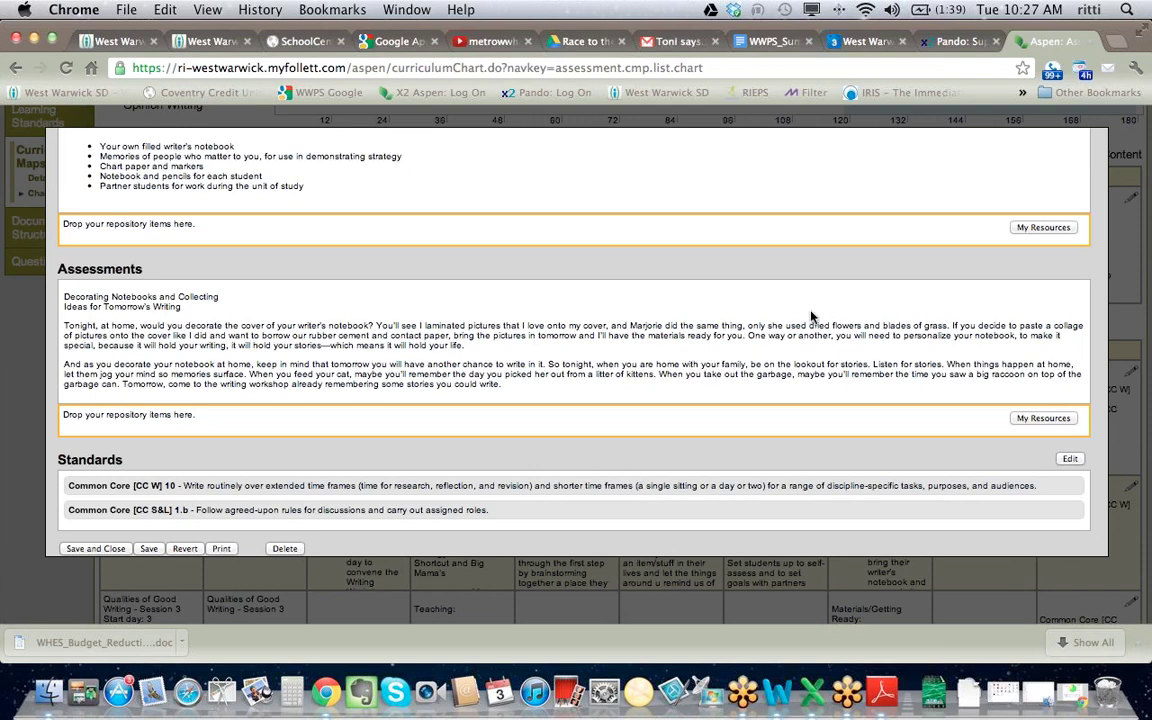
- Return to the Launch/Mini-Lesson/Explicit Instruction section, open its text for editing and read through to the closing Writers' Workshop paragraph
{"action": "scroll", "coordinate": [810, 318], "scroll_direction": "up", "scroll_amount": 10}
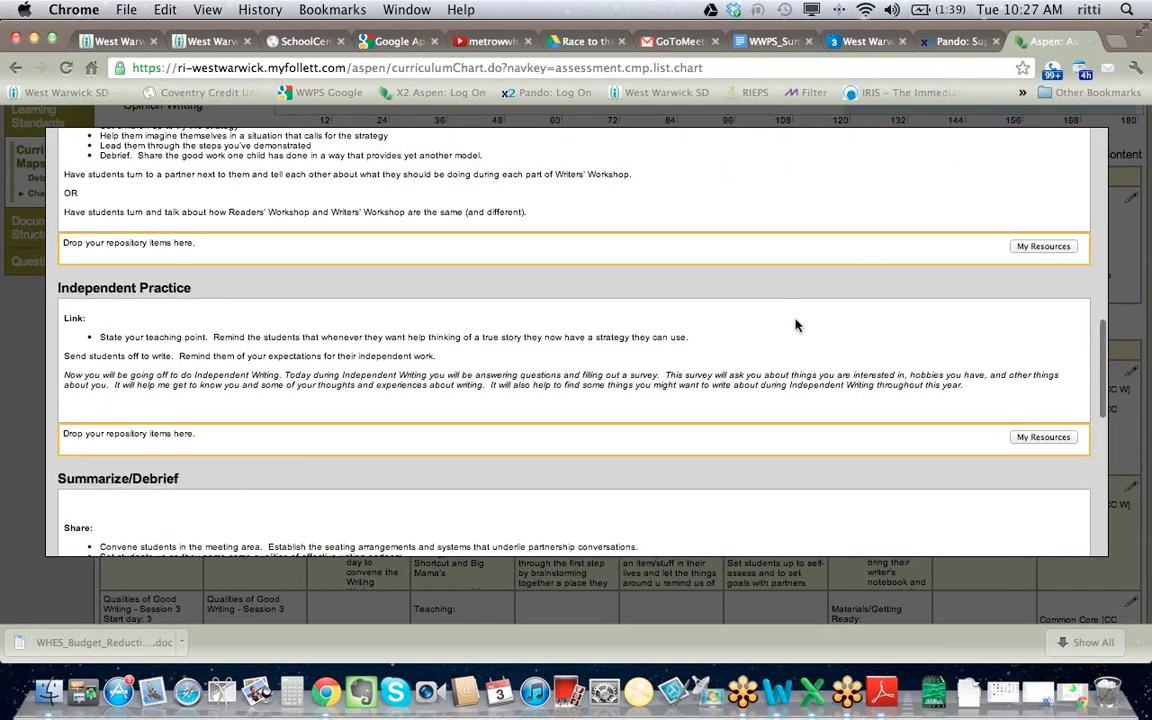
{"action": "scroll", "coordinate": [660, 320], "scroll_direction": "up", "scroll_amount": 3}
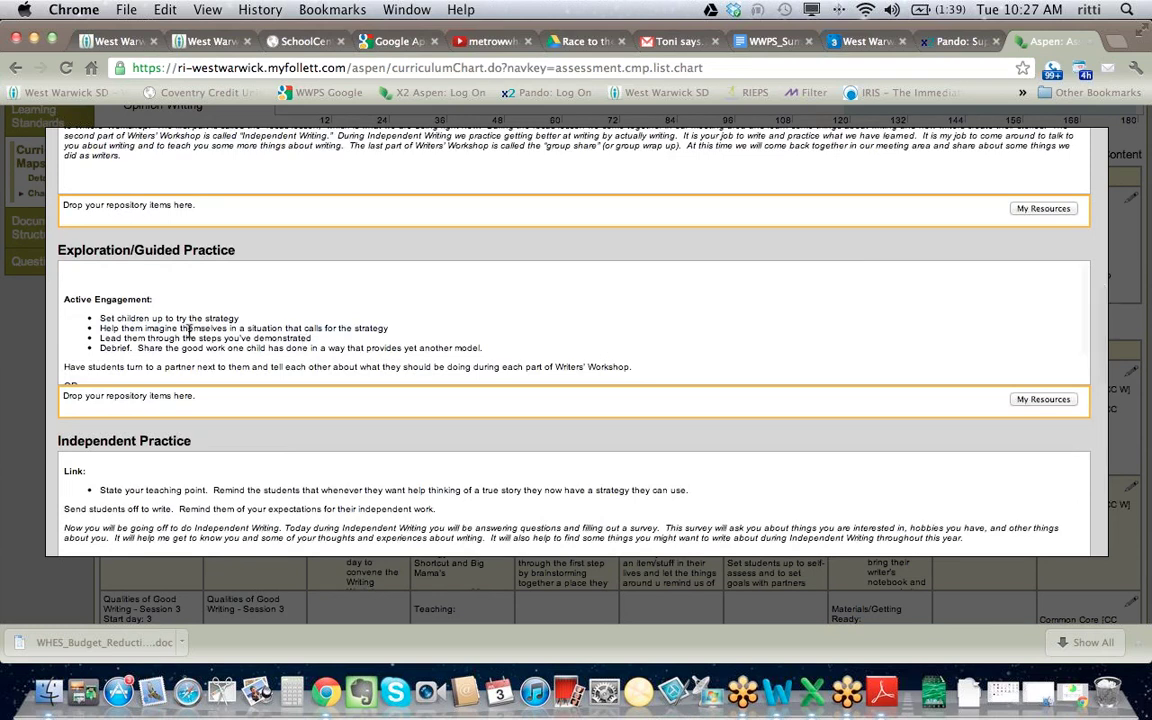
{"action": "scroll", "coordinate": [445, 294], "scroll_direction": "up", "scroll_amount": 3}
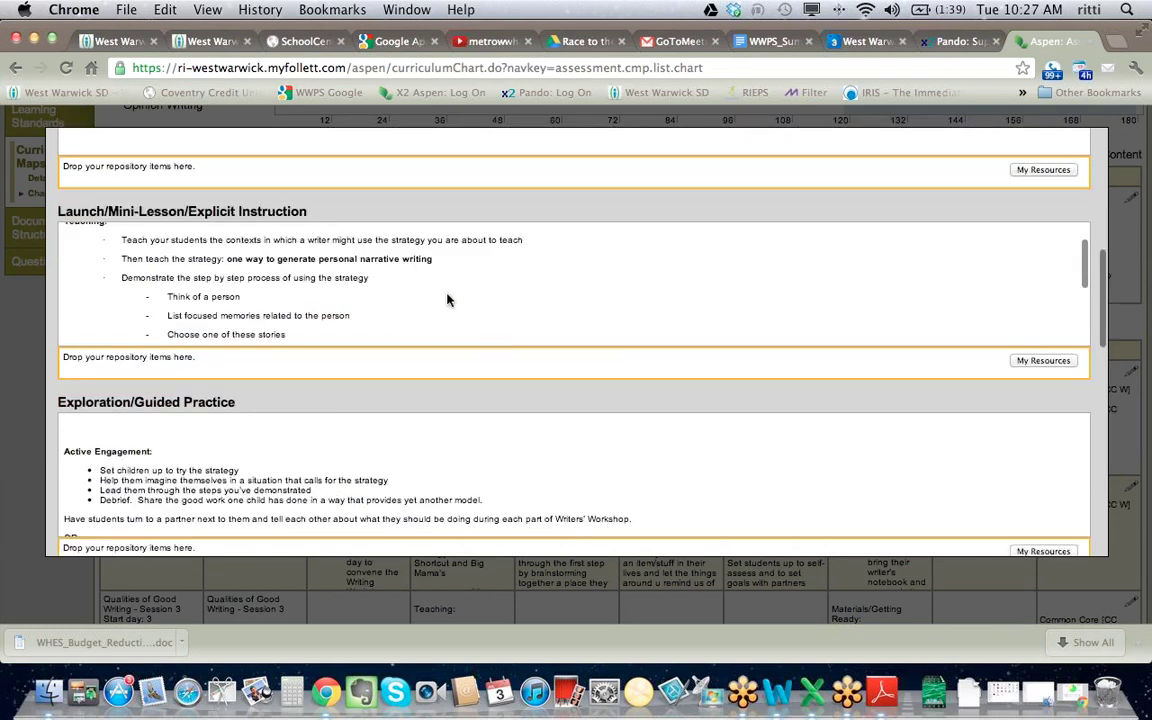
{"action": "left_click", "coordinate": [532, 301]}
{"action": "scroll", "coordinate": [607, 362], "scroll_direction": "down", "scroll_amount": 3}
{"action": "scroll", "coordinate": [607, 362], "scroll_direction": "down", "scroll_amount": 3}
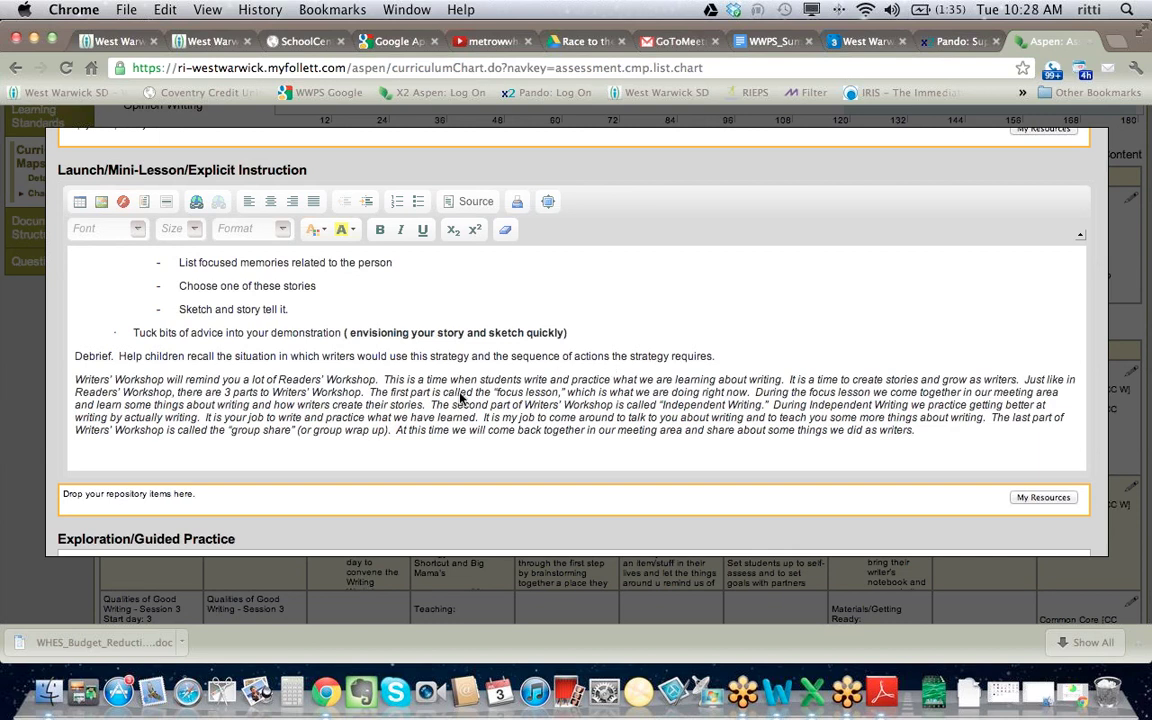
- Review the lesson's remaining sections through Materials, Assessments and Standards, and save and close the lesson plan
{"action": "scroll", "coordinate": [430, 410], "scroll_direction": "down", "scroll_amount": 10}
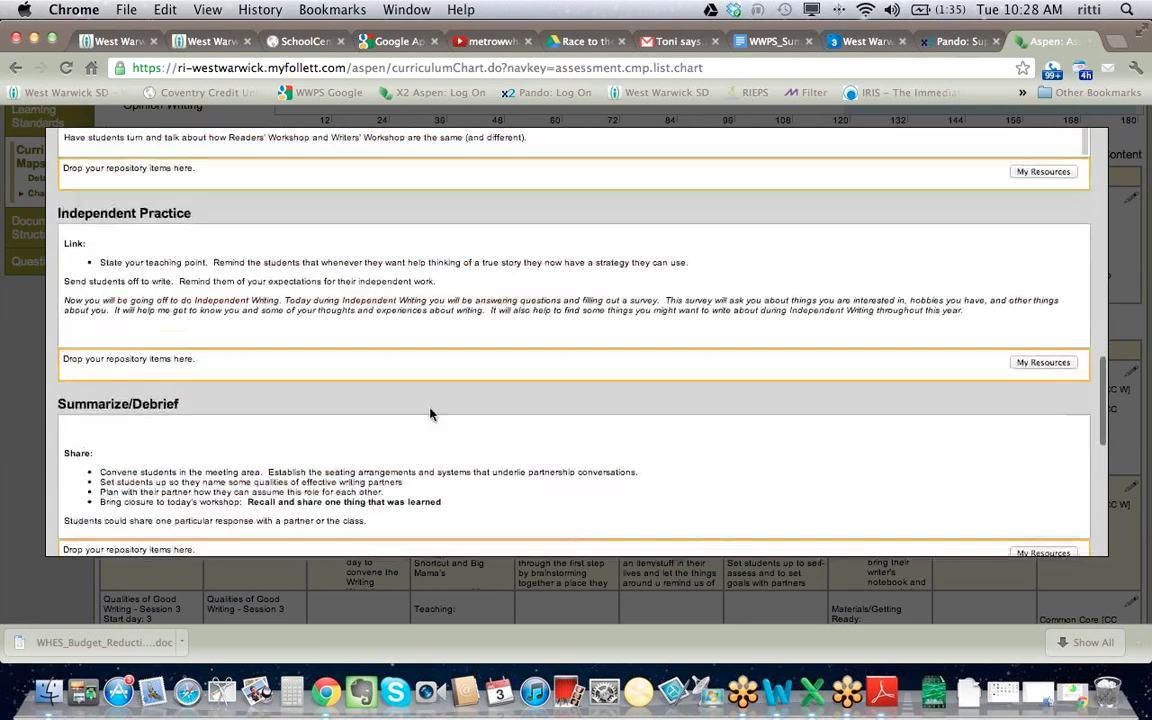
{"action": "scroll", "coordinate": [430, 412], "scroll_direction": "down", "scroll_amount": 5}
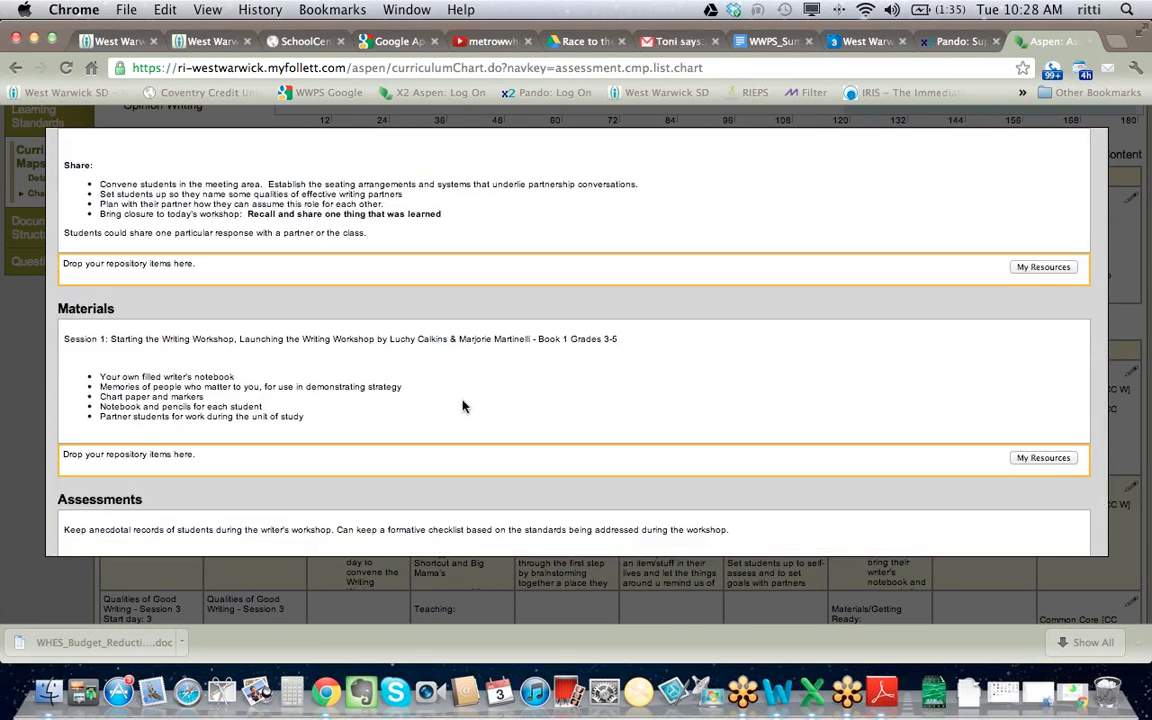
{"action": "scroll", "coordinate": [463, 405], "scroll_direction": "down", "scroll_amount": 3}
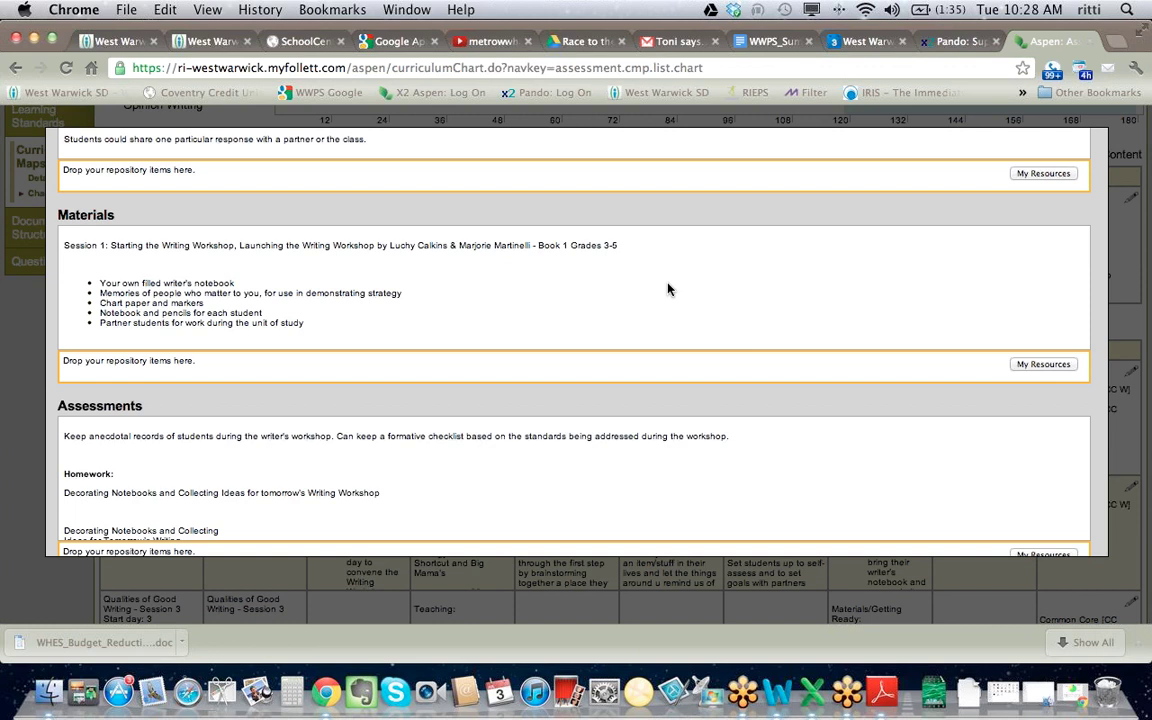
{"action": "scroll", "coordinate": [668, 437], "scroll_direction": "down", "scroll_amount": 5}
{"action": "scroll", "coordinate": [656, 437], "scroll_direction": "down", "scroll_amount": 3}
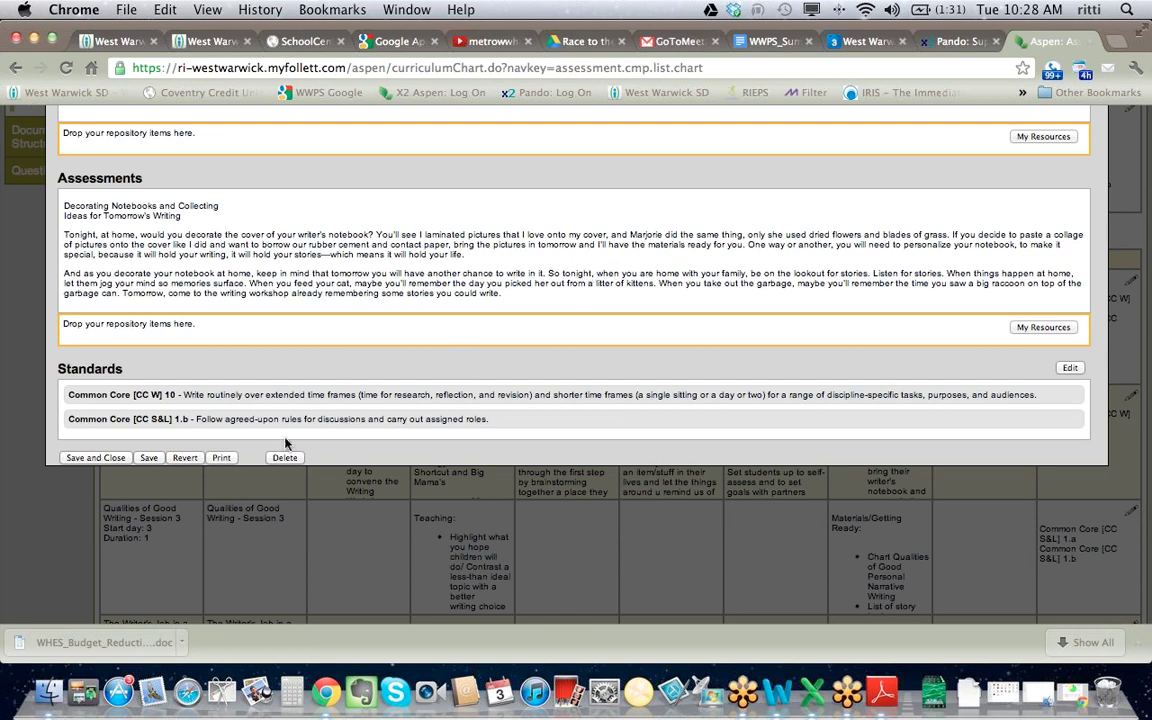
{"action": "left_click", "coordinate": [90, 458]}
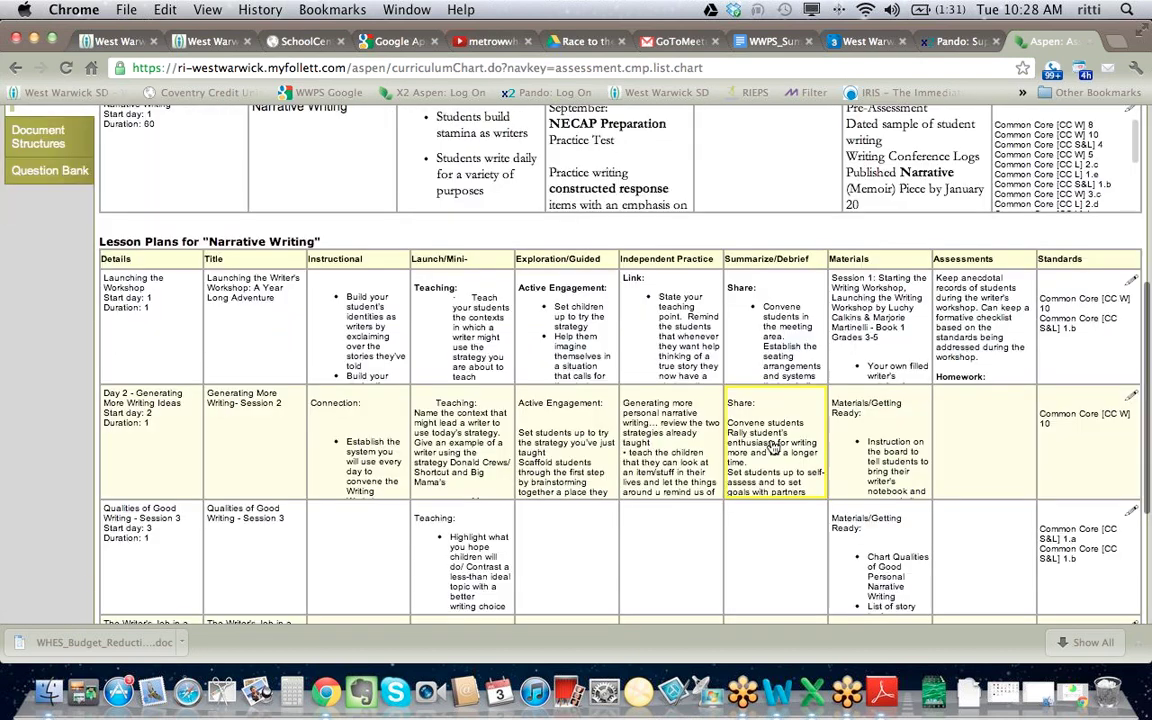
- Show the attached content for Narrative Writing and look over the repository items in its lesson plans
{"action": "scroll", "coordinate": [1068, 260], "scroll_direction": "up", "scroll_amount": 5}
{"action": "left_click", "coordinate": [1062, 265]}
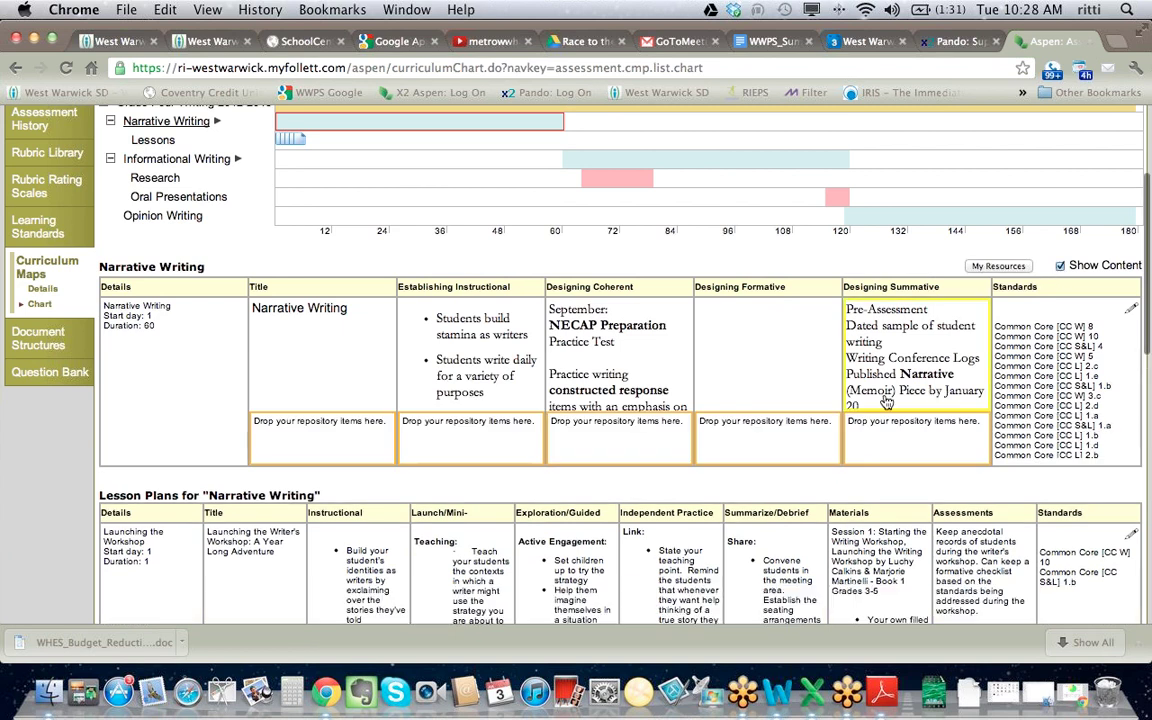
{"action": "scroll", "coordinate": [864, 395], "scroll_direction": "down", "scroll_amount": 10}
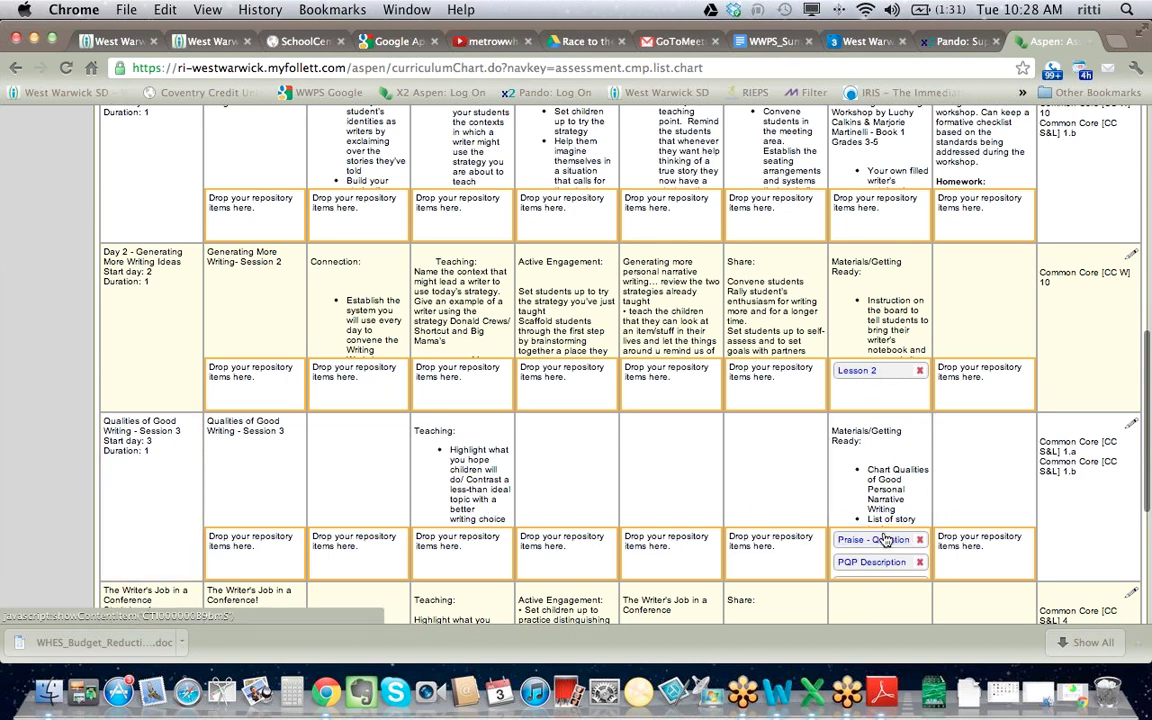
- Open the Qualities of Good Writing - Session 3 lesson plan and review its sections down to the files attached under Materials
{"action": "left_click", "coordinate": [147, 485]}
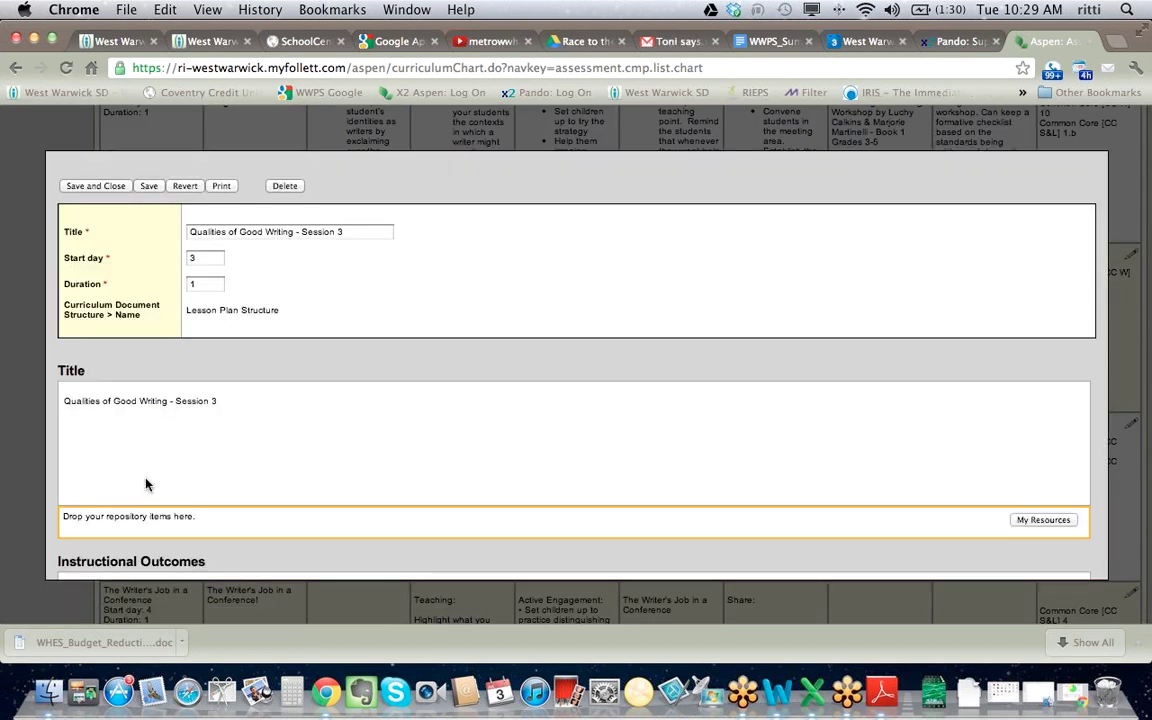
{"action": "scroll", "coordinate": [305, 462], "scroll_direction": "down", "scroll_amount": 10}
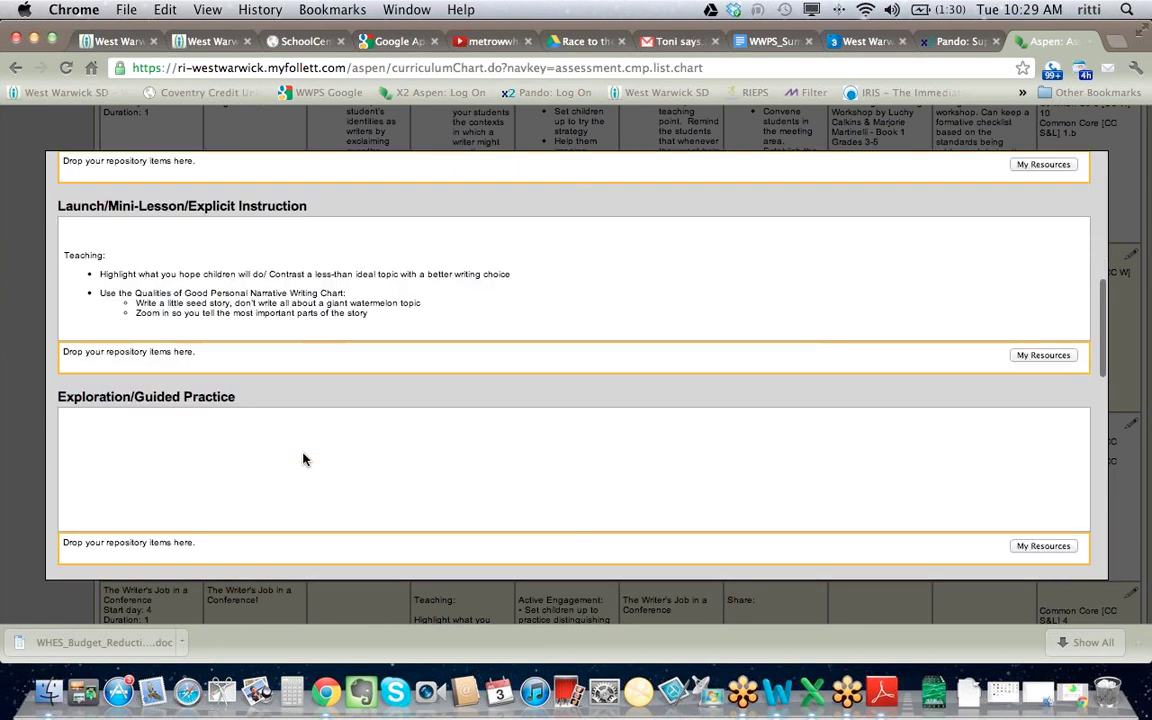
{"action": "scroll", "coordinate": [305, 458], "scroll_direction": "down", "scroll_amount": 10}
{"action": "scroll", "coordinate": [305, 458], "scroll_direction": "down", "scroll_amount": 5}
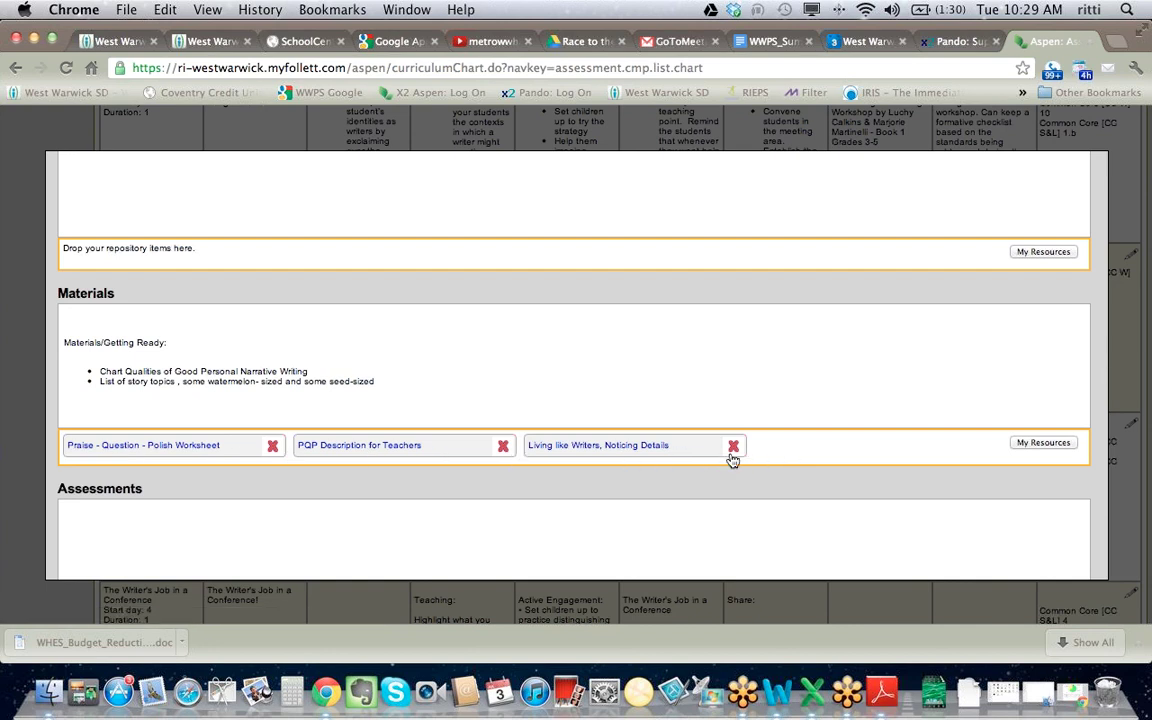
- Open the attached Praise - Question - Polish Worksheet, read its Praise, Question and Polish sections, and close it
{"action": "left_click", "coordinate": [135, 446]}
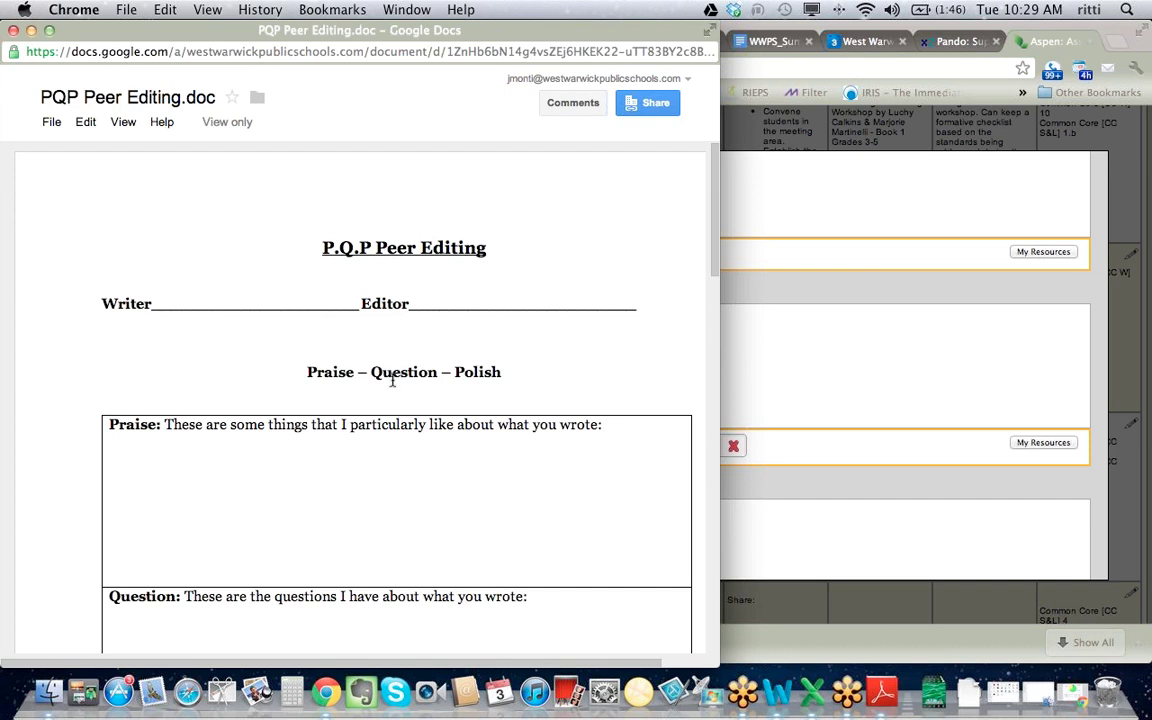
{"action": "scroll", "coordinate": [388, 388], "scroll_direction": "down", "scroll_amount": 10}
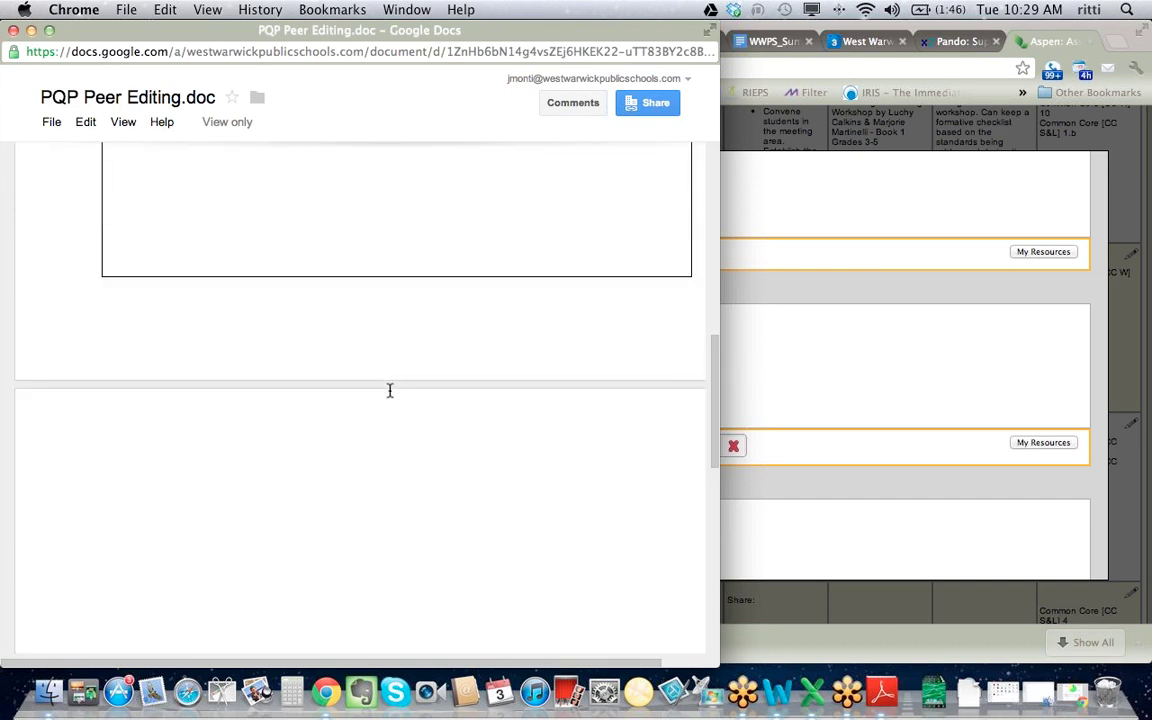
{"action": "scroll", "coordinate": [390, 390], "scroll_direction": "down", "scroll_amount": 3}
{"action": "scroll", "coordinate": [390, 390], "scroll_direction": "up", "scroll_amount": 6}
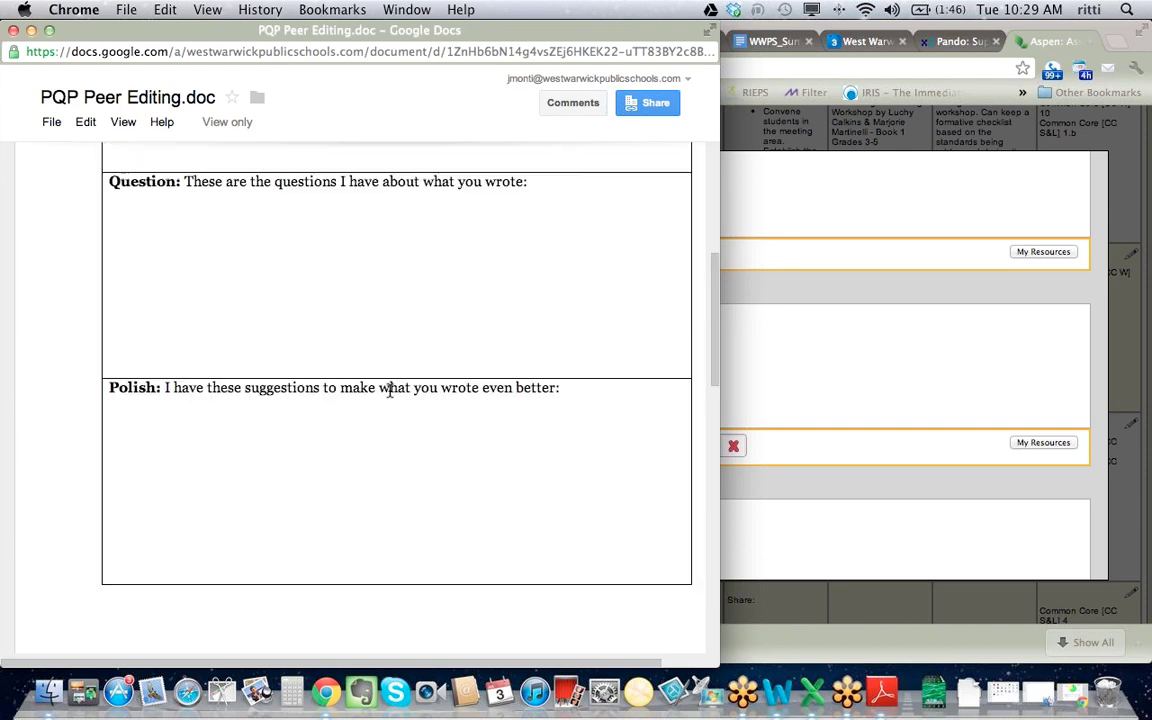
{"action": "scroll", "coordinate": [390, 390], "scroll_direction": "up", "scroll_amount": 5}
{"action": "scroll", "coordinate": [390, 390], "scroll_direction": "down", "scroll_amount": 1}
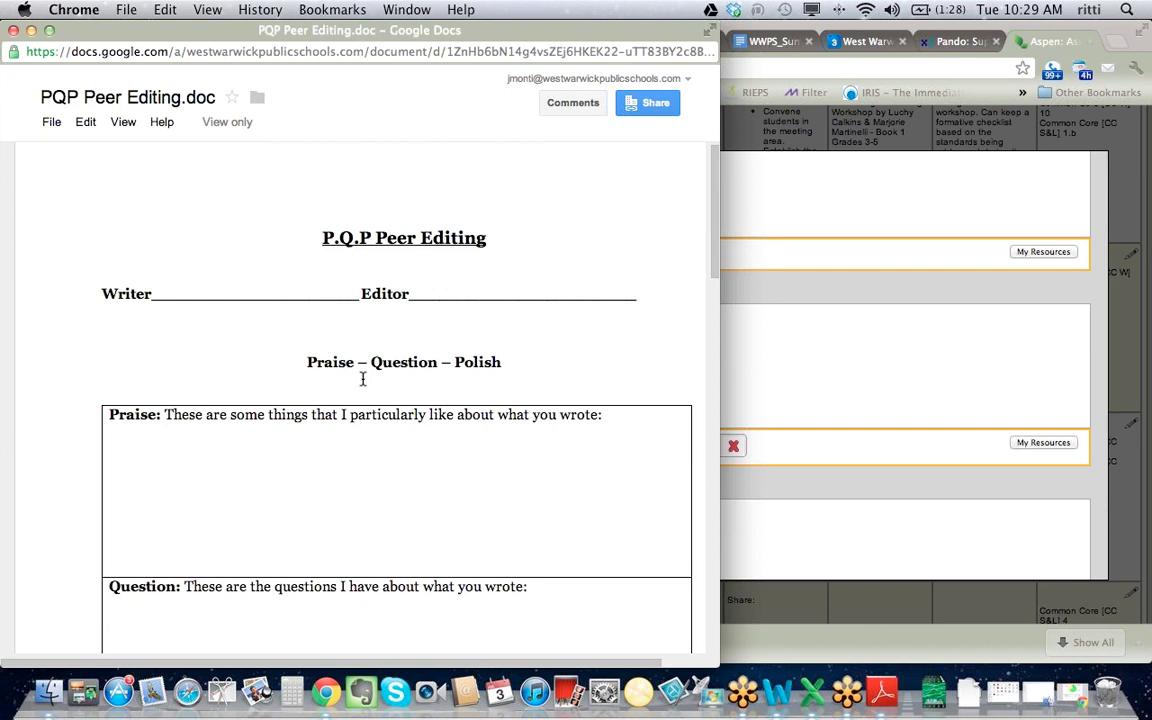
{"action": "scroll", "coordinate": [363, 379], "scroll_direction": "down", "scroll_amount": 3}
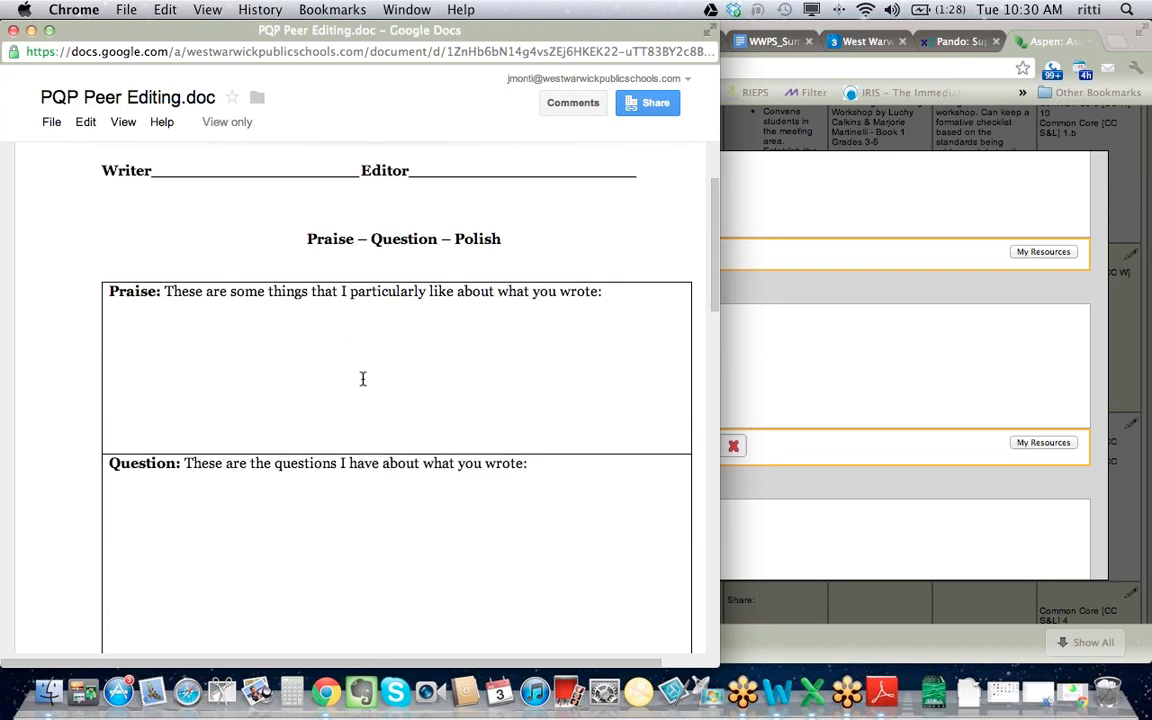
{"action": "scroll", "coordinate": [363, 379], "scroll_direction": "down", "scroll_amount": 2}
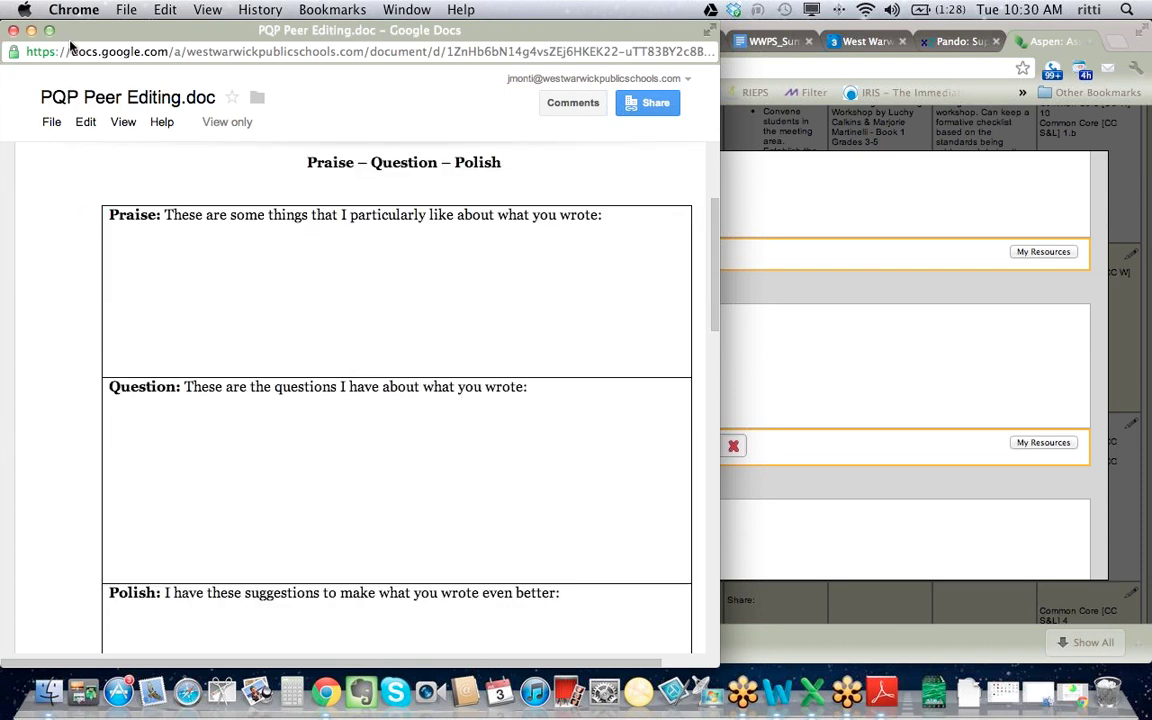
{"action": "left_click", "coordinate": [13, 31]}
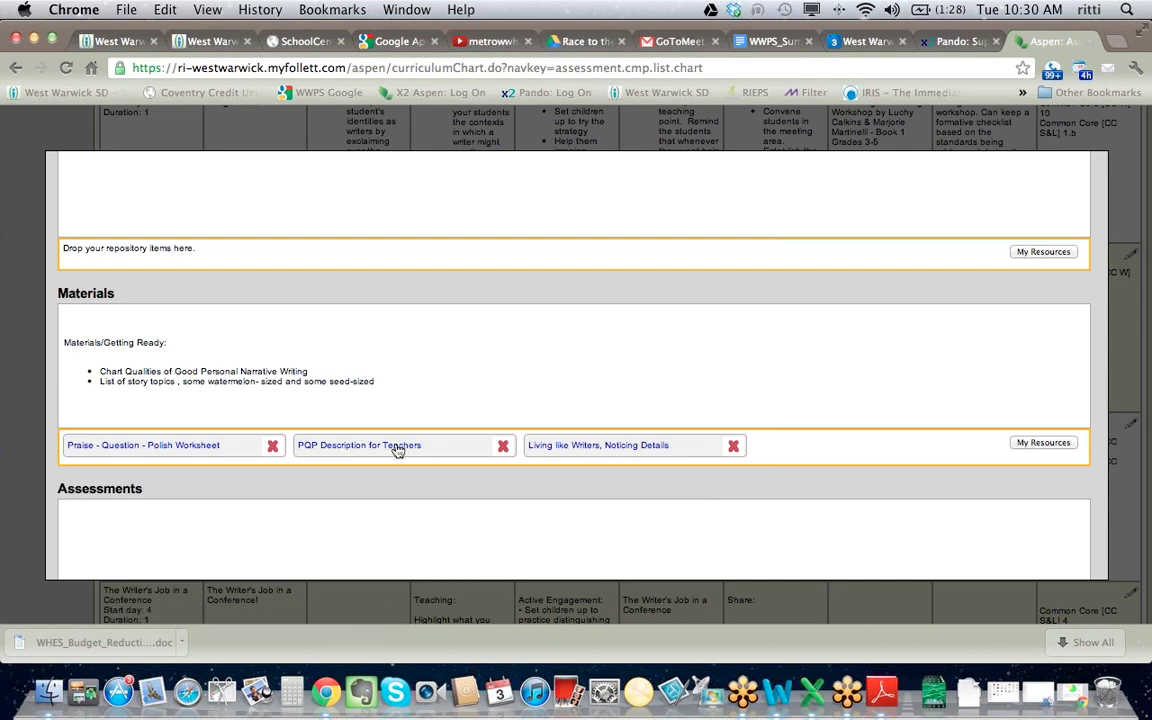
- View the attached PQP Description for Teachers and the Living like Writers, Noticing Details note, closing each after reading
{"action": "left_click", "coordinate": [392, 446]}
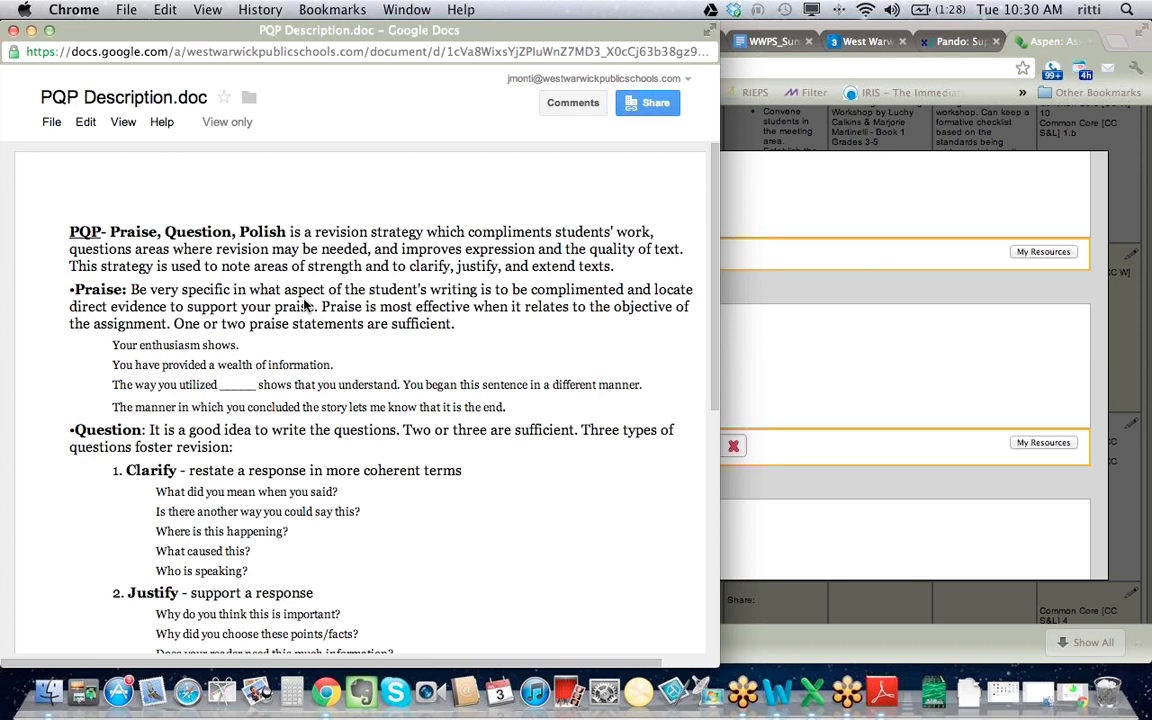
{"action": "scroll", "coordinate": [305, 305], "scroll_direction": "down", "scroll_amount": 10}
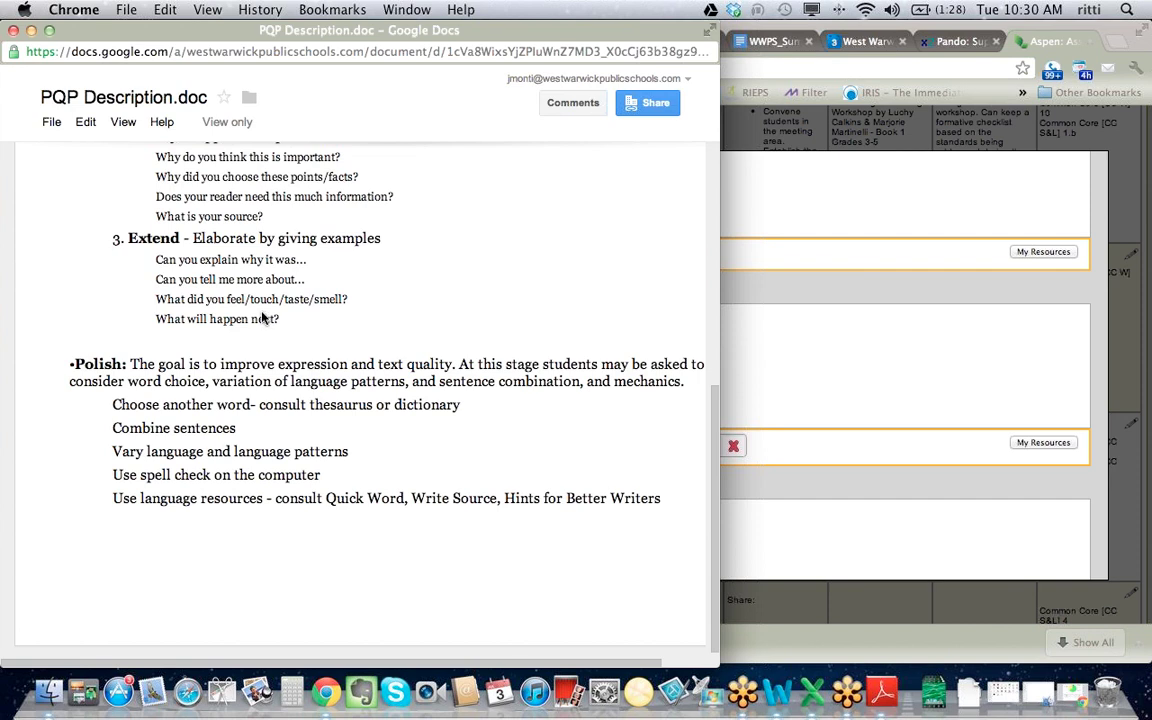
{"action": "left_click", "coordinate": [13, 30]}
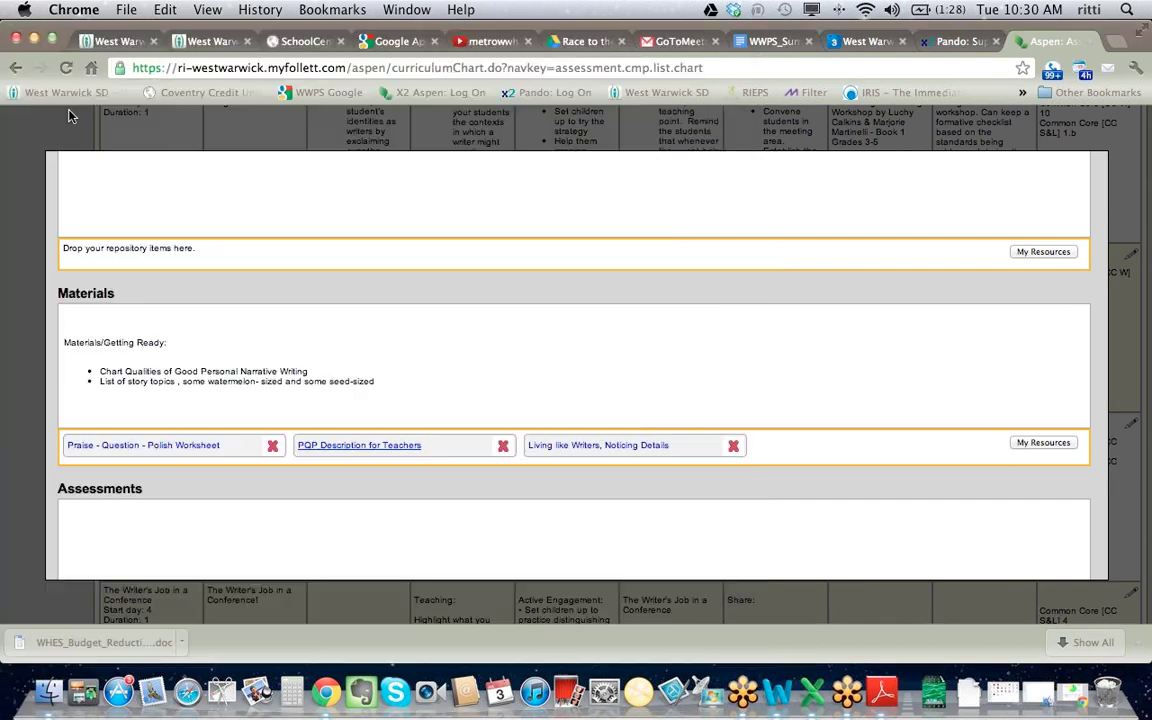
{"action": "left_click", "coordinate": [588, 447]}
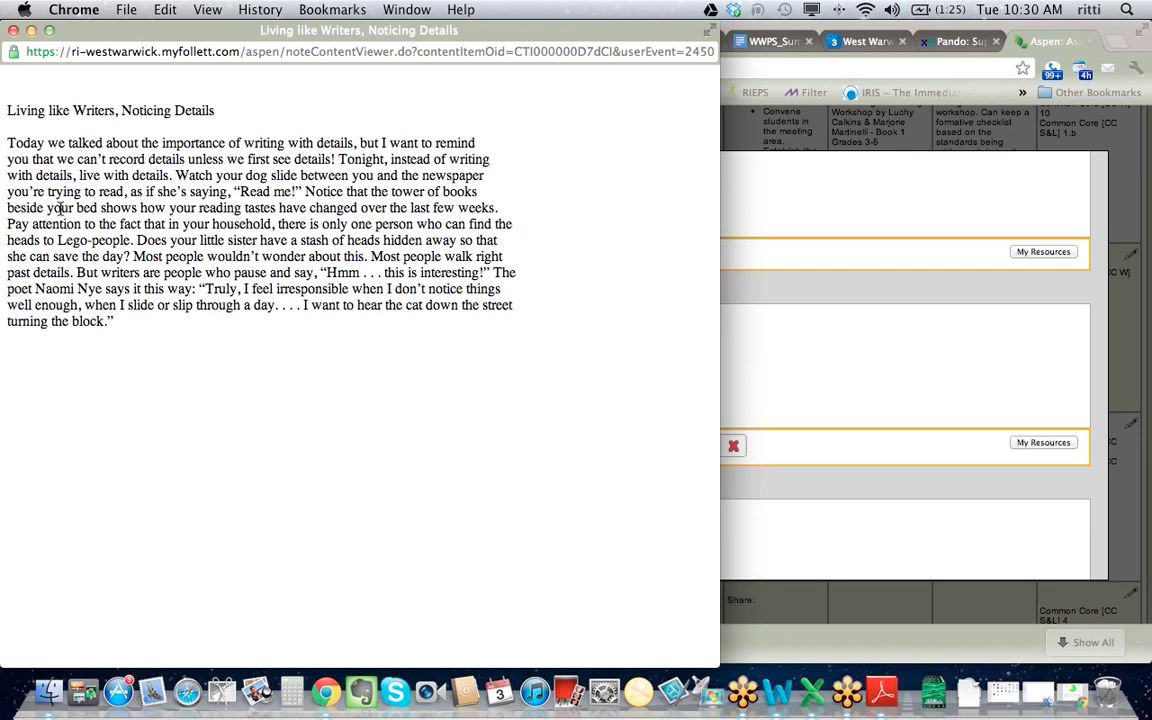
{"action": "left_click", "coordinate": [12, 31]}
- Open My Resources for the Materials section, move its window clear of the page edge and browse the Content Folder items
{"action": "scroll", "coordinate": [740, 364], "scroll_direction": "up", "scroll_amount": 2}
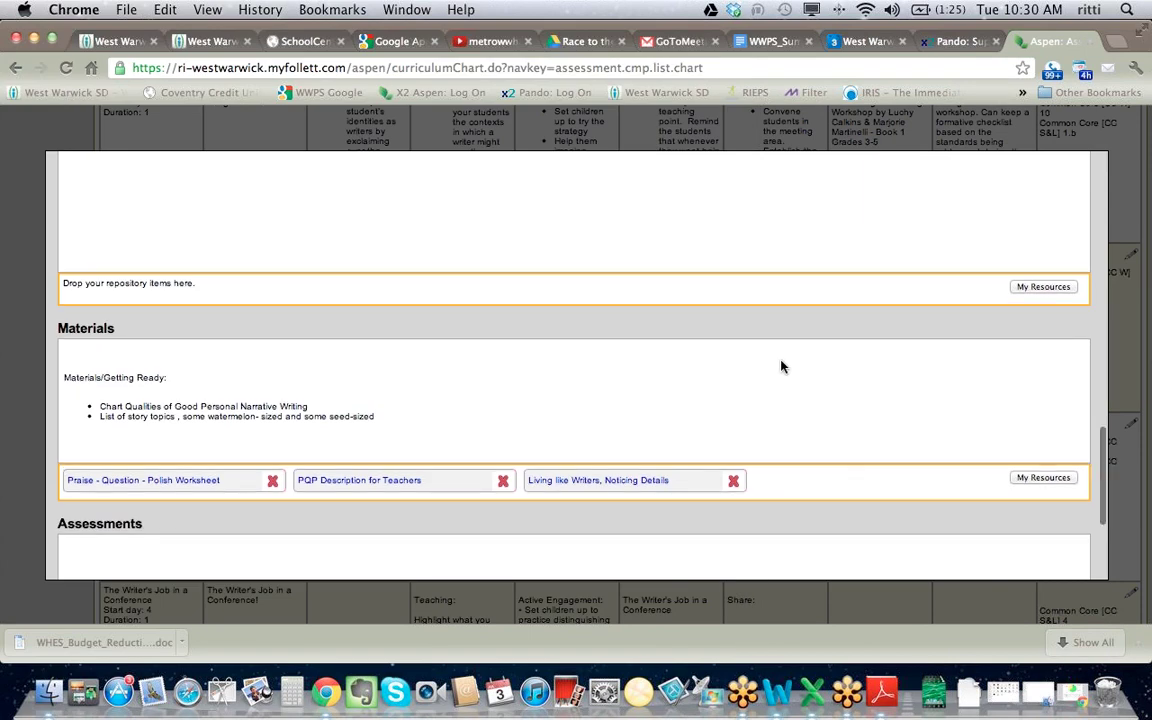
{"action": "scroll", "coordinate": [702, 365], "scroll_direction": "down", "scroll_amount": 3}
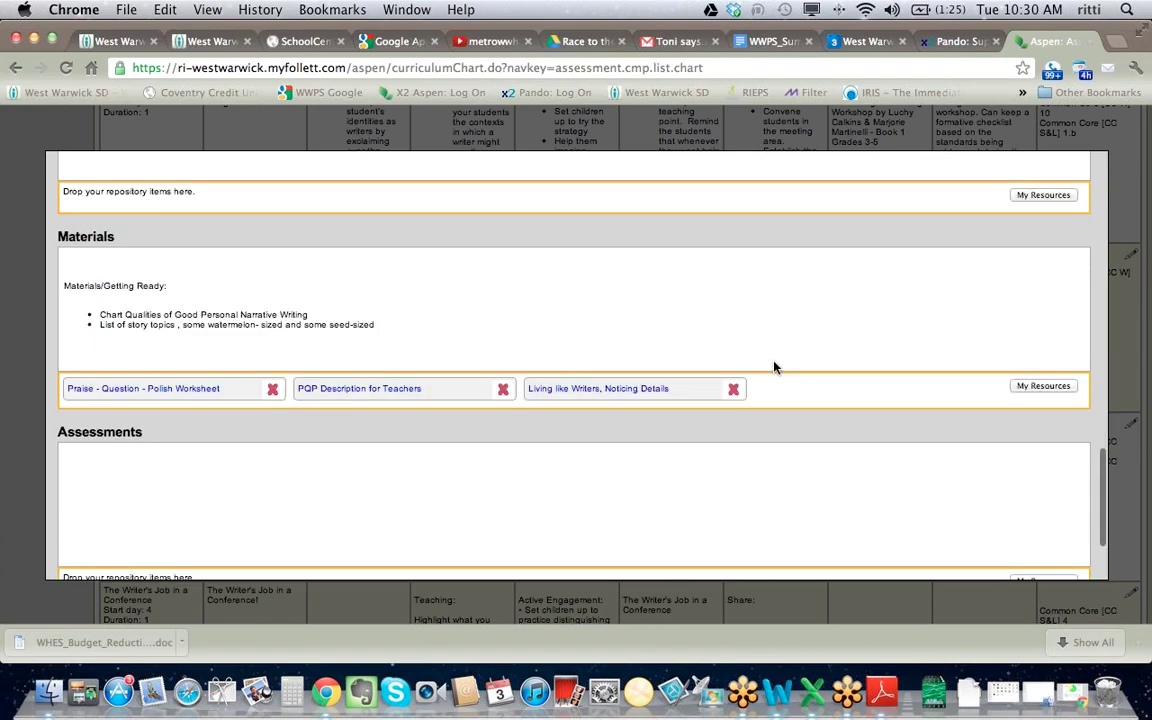
{"action": "left_click", "coordinate": [1043, 387]}
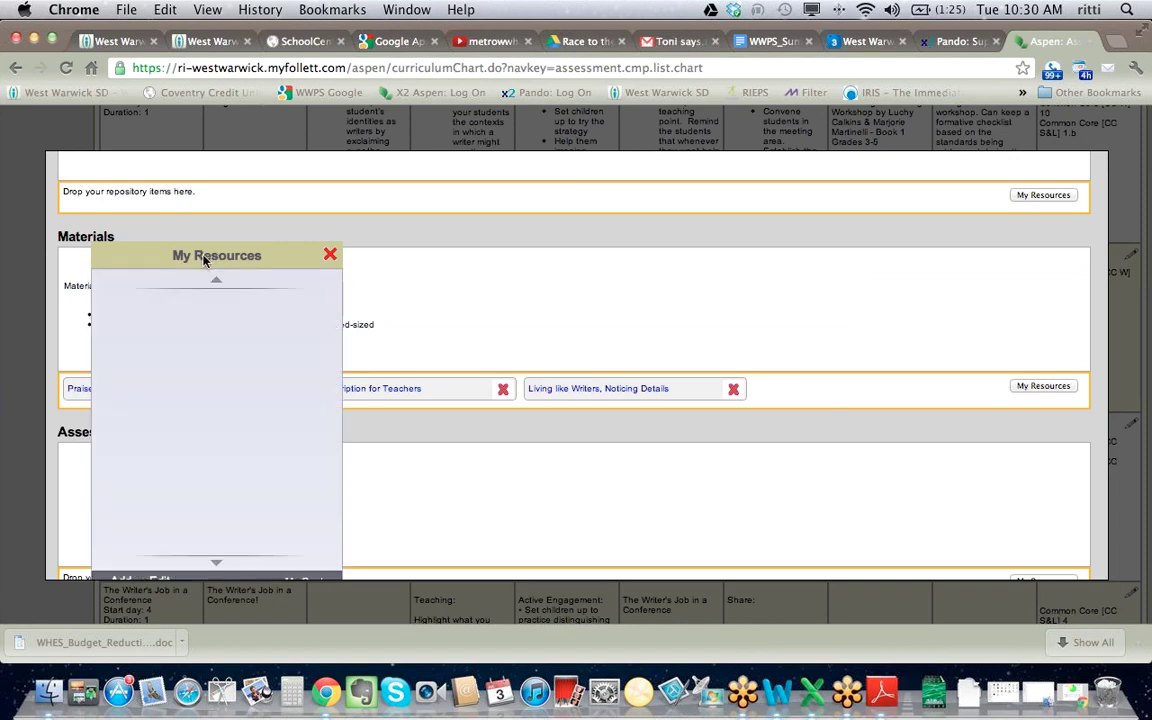
{"action": "left_click_drag", "start_coordinate": [203, 262], "coordinate": [352, 173]}
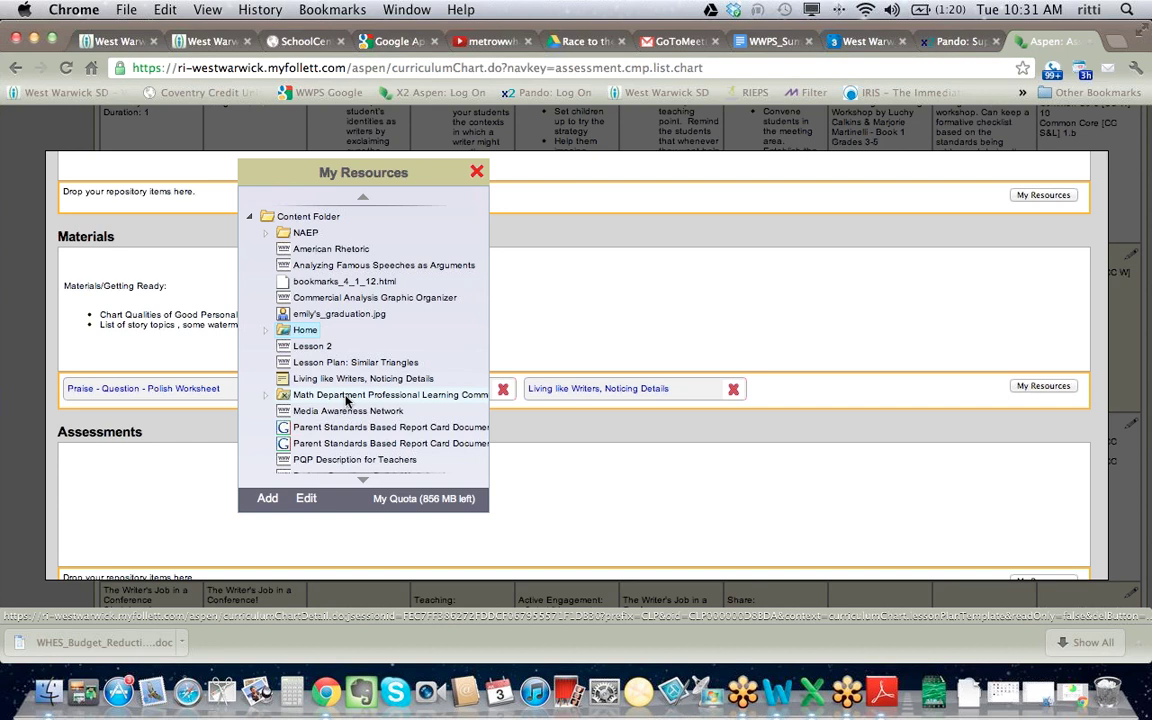
{"action": "scroll", "coordinate": [347, 400], "scroll_direction": "down", "scroll_amount": 3}
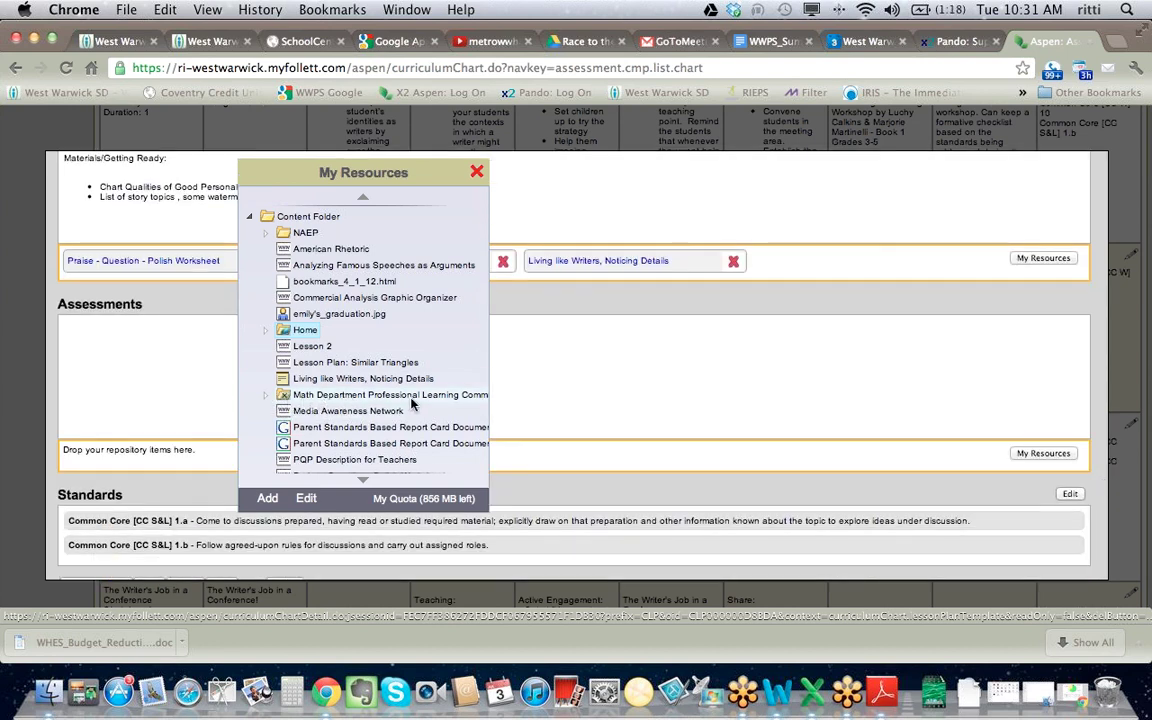
{"action": "scroll", "coordinate": [330, 432], "scroll_direction": "down", "scroll_amount": 1}
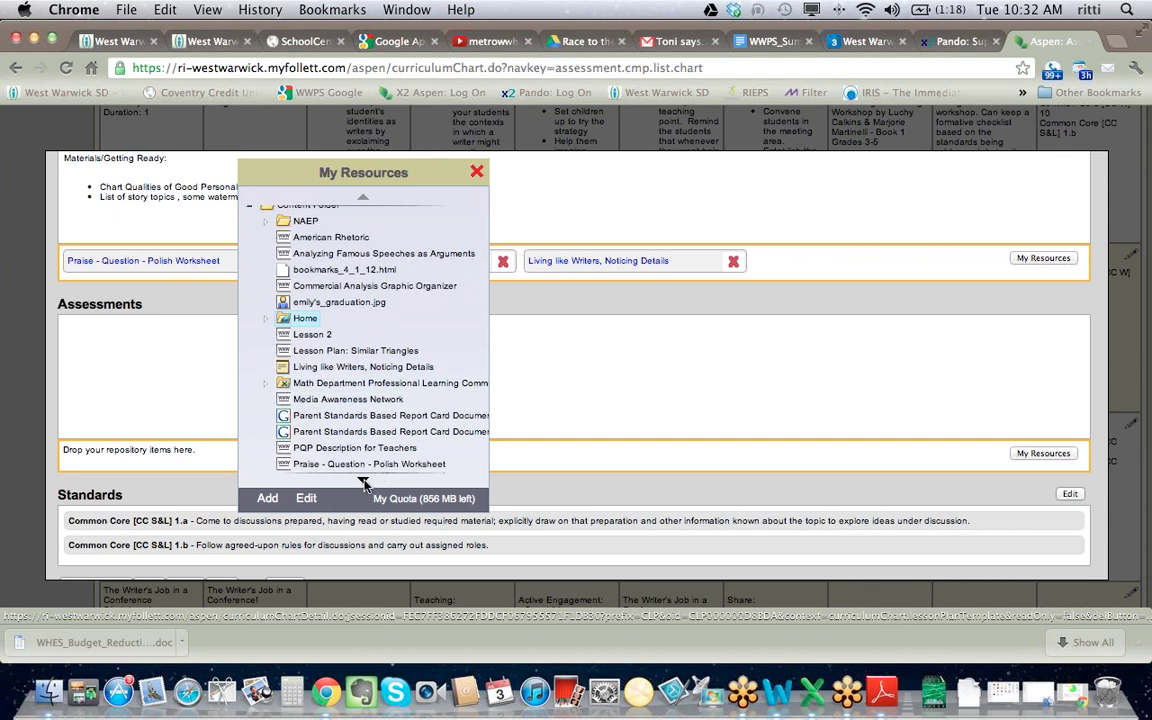
- Start adding a File resource to My Resources and begin choosing the file to upload
{"action": "scroll", "coordinate": [358, 481], "scroll_direction": "down", "scroll_amount": 1}
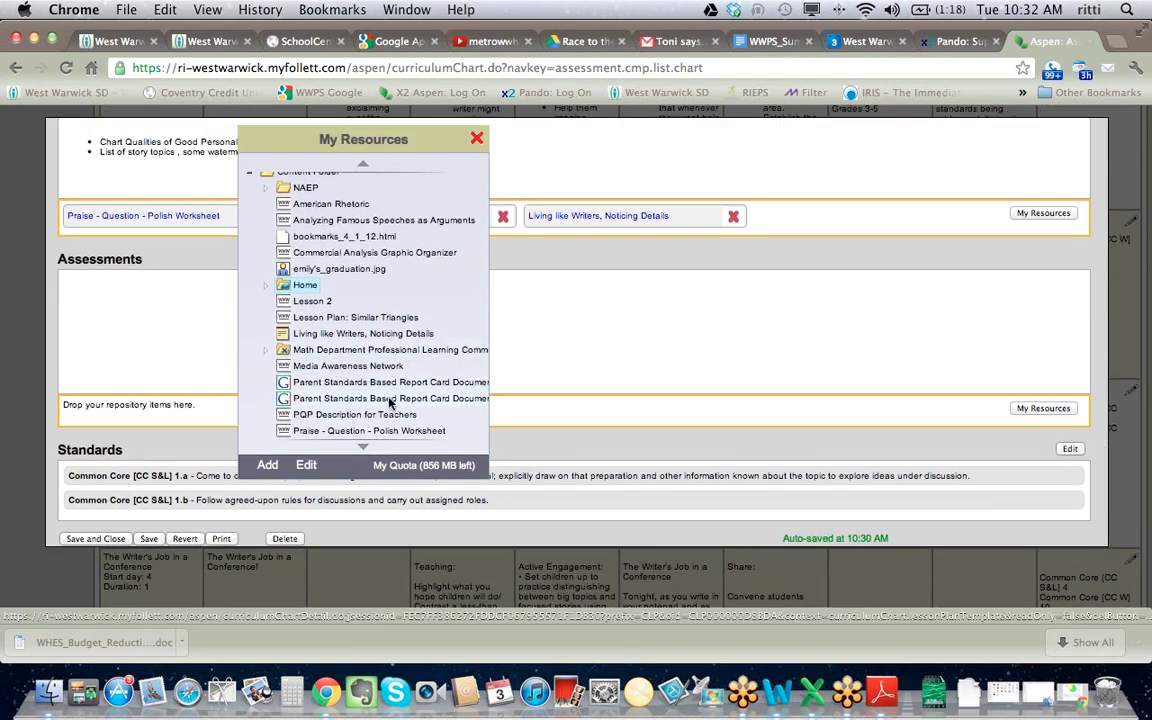
{"action": "left_click", "coordinate": [268, 467]}
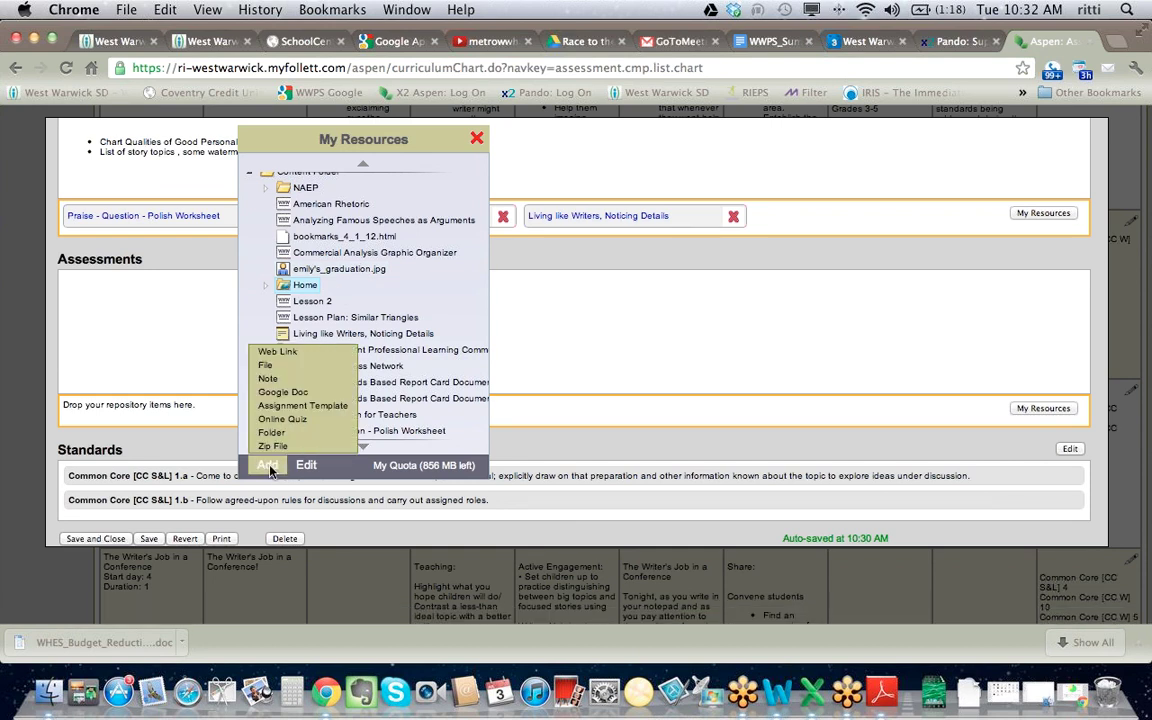
{"action": "left_click", "coordinate": [281, 369]}
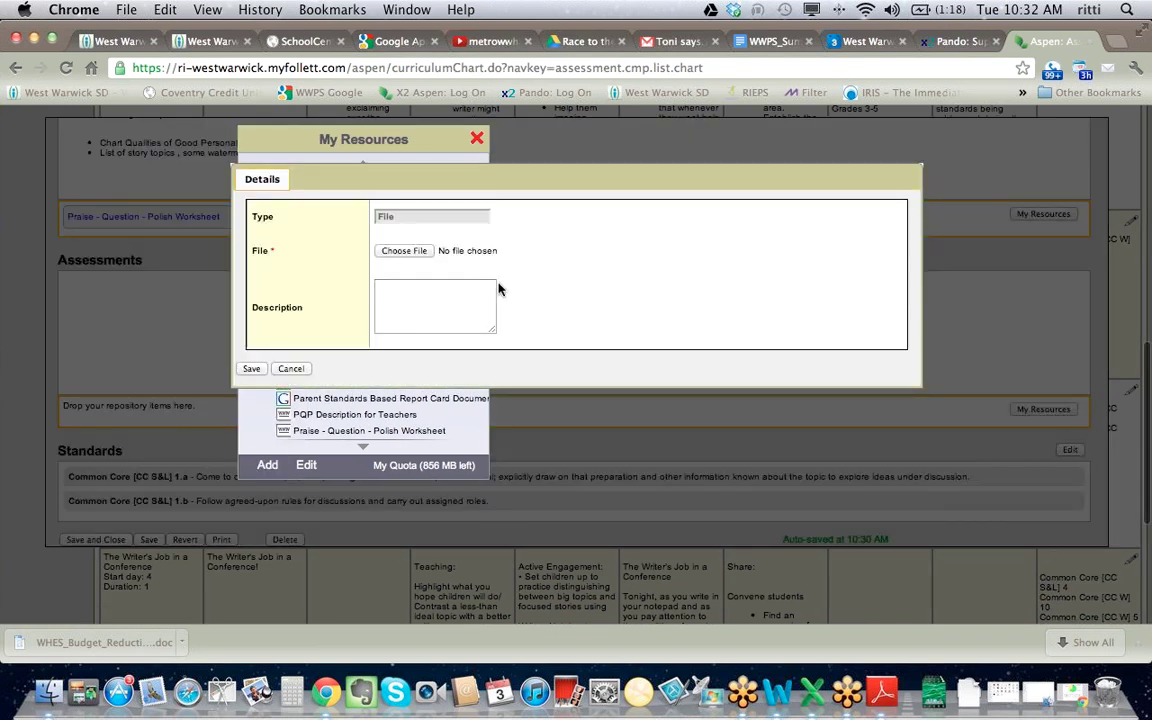
{"action": "left_click", "coordinate": [405, 251]}
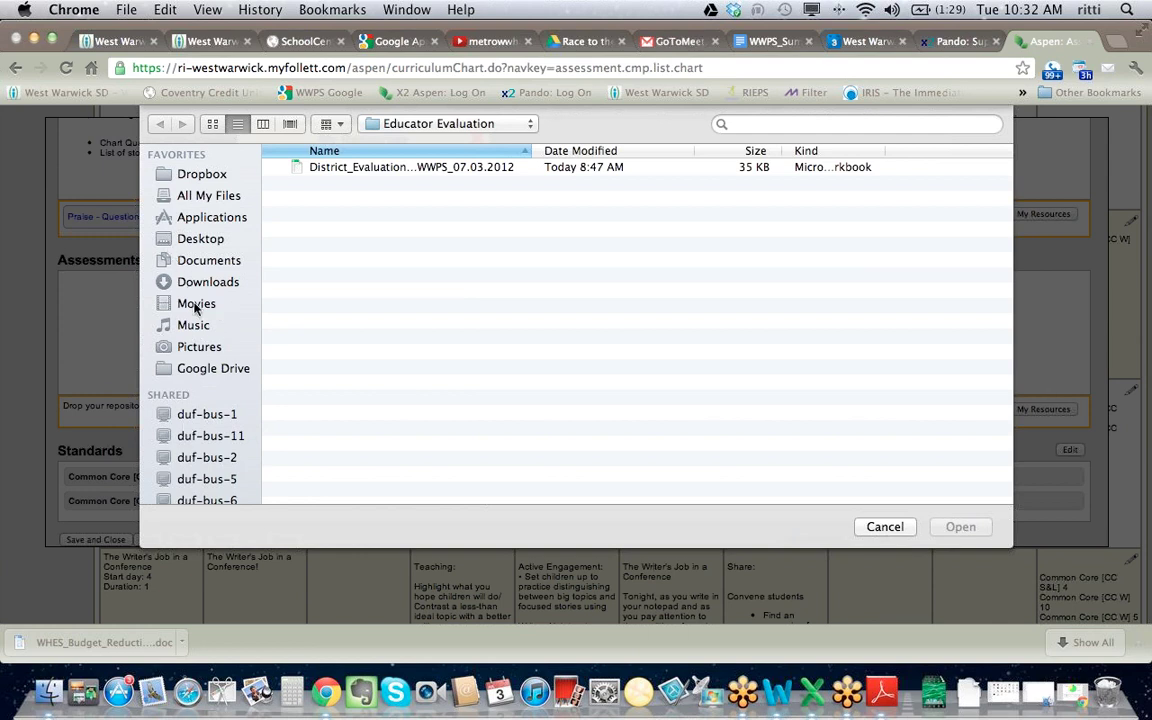
- Find the Launching the Workshop folder inside Writer_s Workshop Resources 3-5 on Google Drive
{"action": "left_click", "coordinate": [208, 369]}
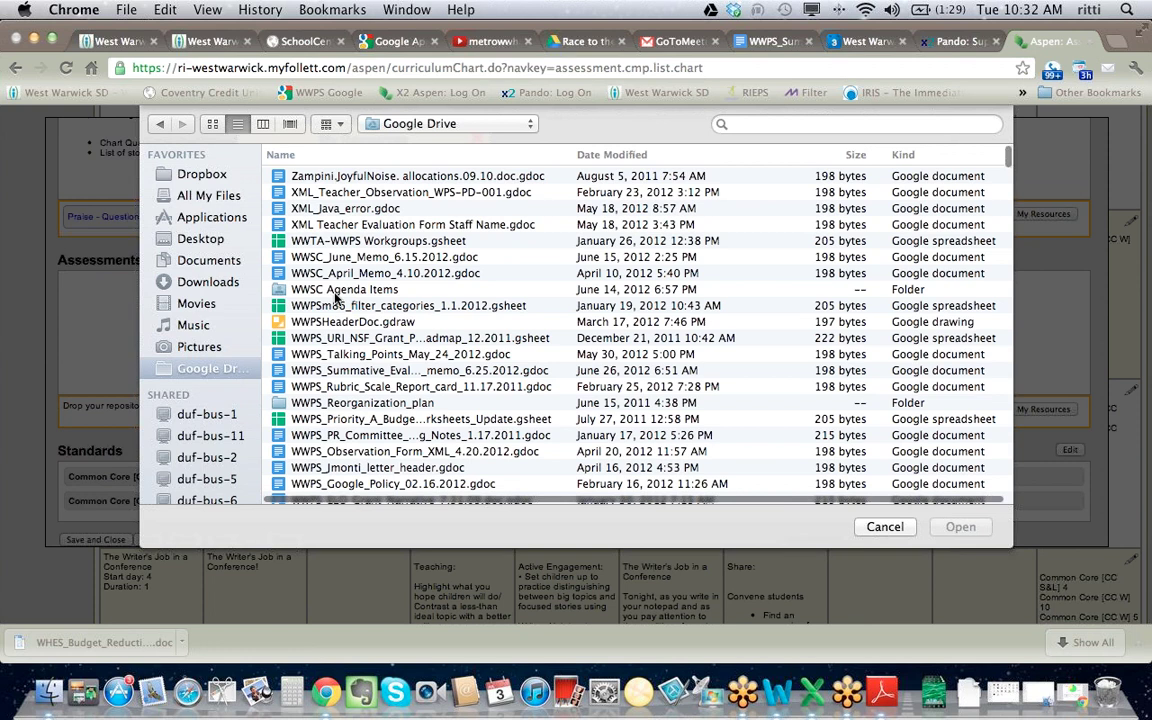
{"action": "scroll", "coordinate": [378, 300], "scroll_direction": "down", "scroll_amount": 10}
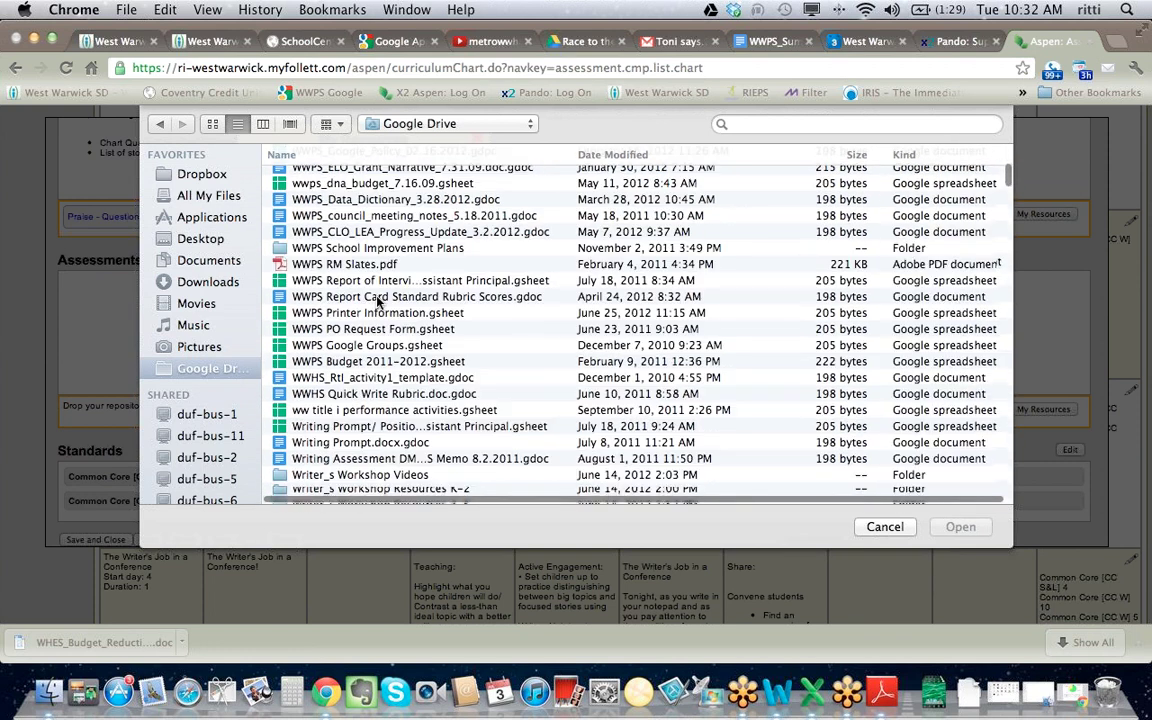
{"action": "scroll", "coordinate": [378, 300], "scroll_direction": "down", "scroll_amount": 1}
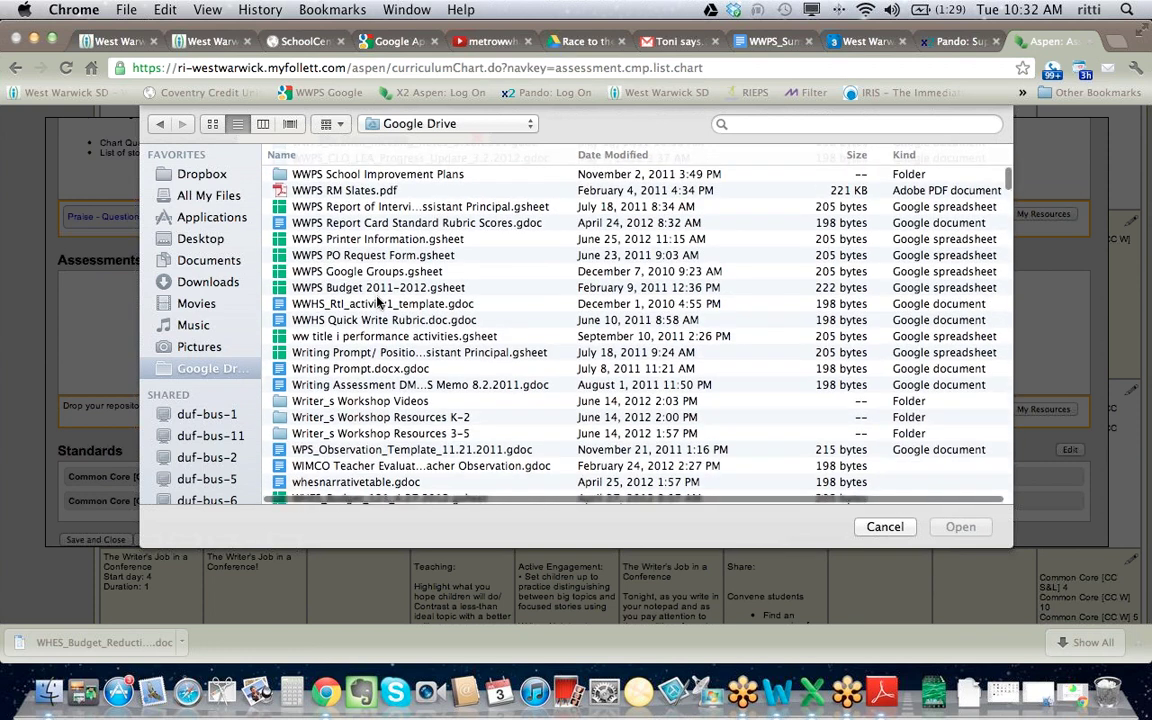
{"action": "double_click", "coordinate": [356, 419]}
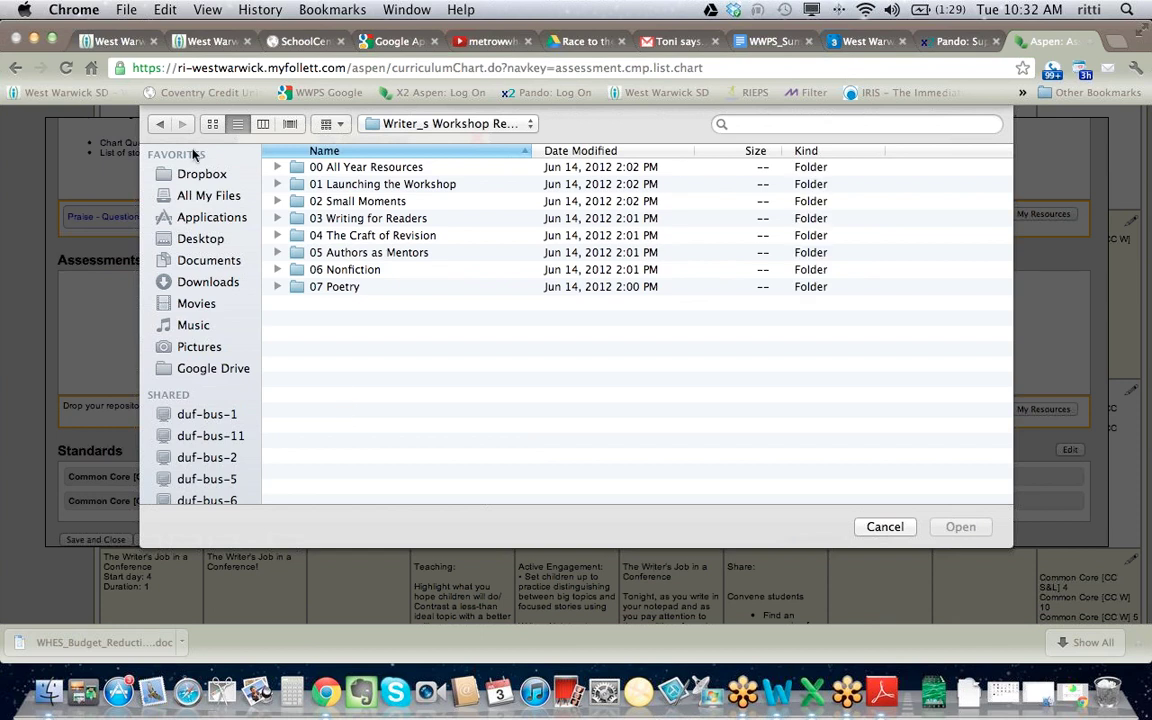
{"action": "left_click", "coordinate": [160, 125]}
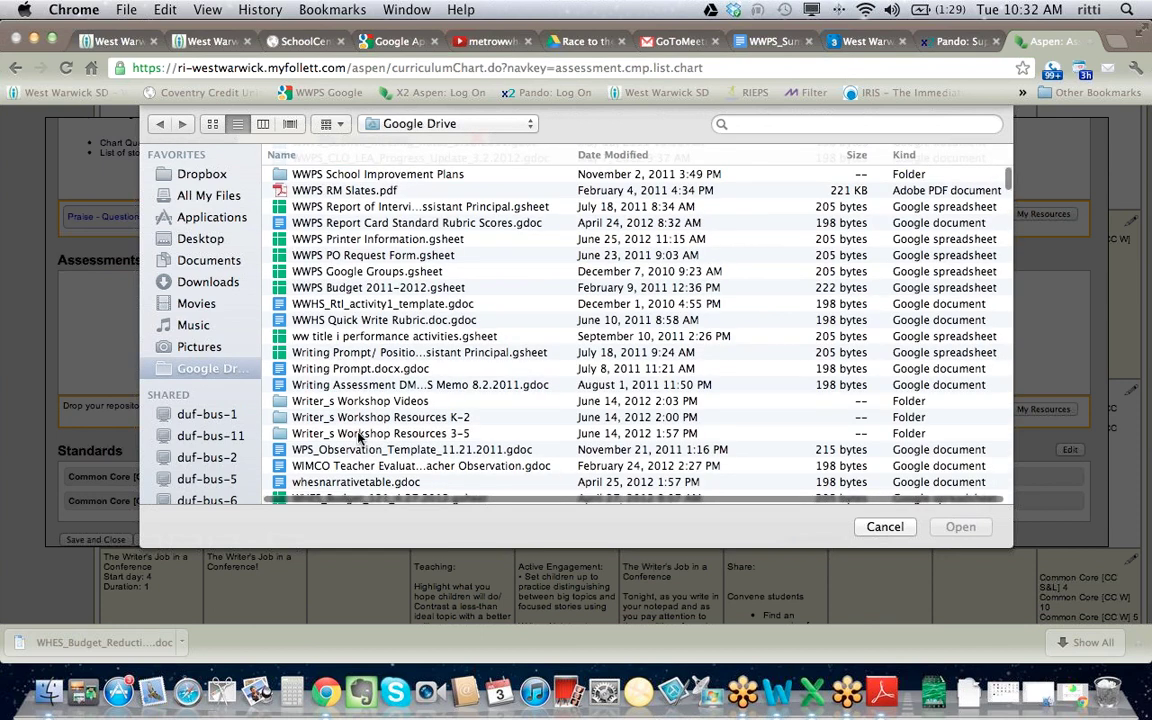
{"action": "double_click", "coordinate": [343, 435]}
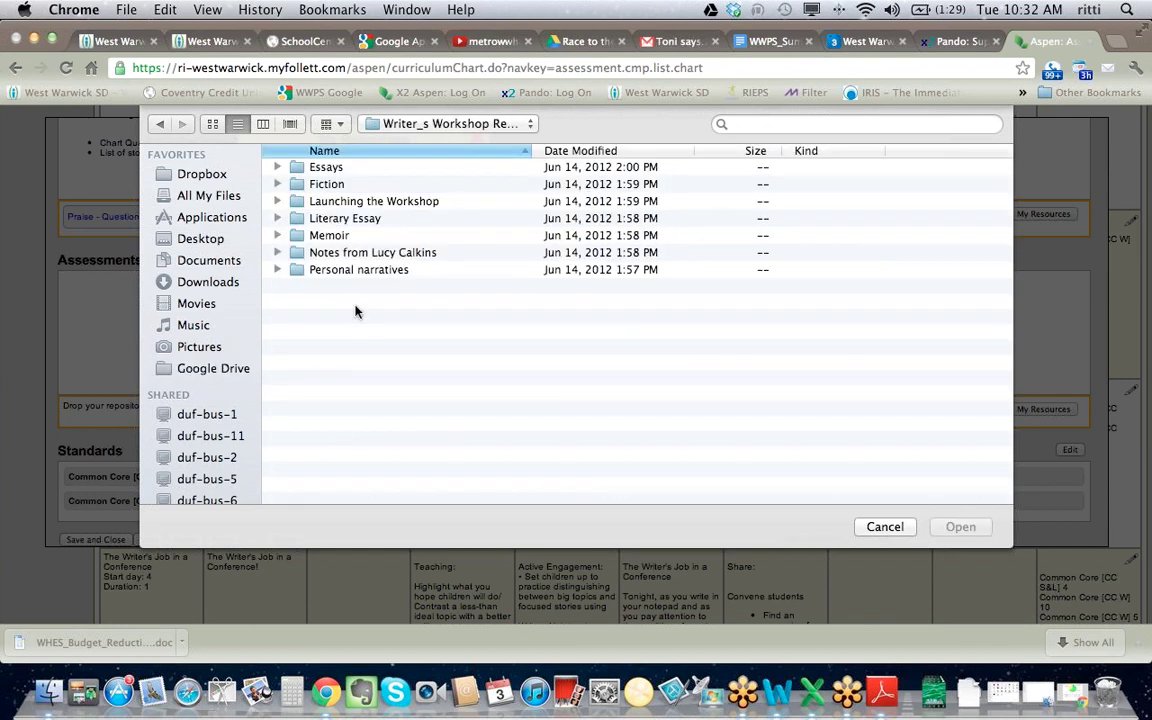
{"action": "double_click", "coordinate": [362, 203]}
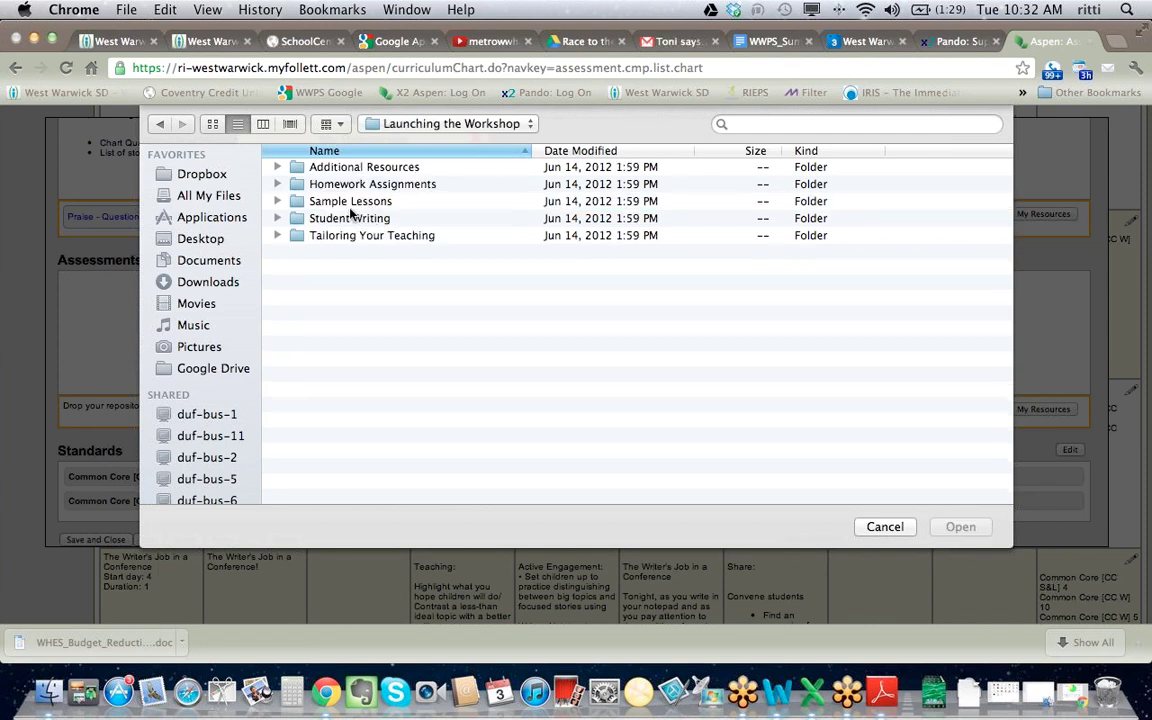
- Choose ParentLetter_Book1.doc from the Additional Resources folder and save it as a resource without a description
{"action": "left_click", "coordinate": [362, 171]}
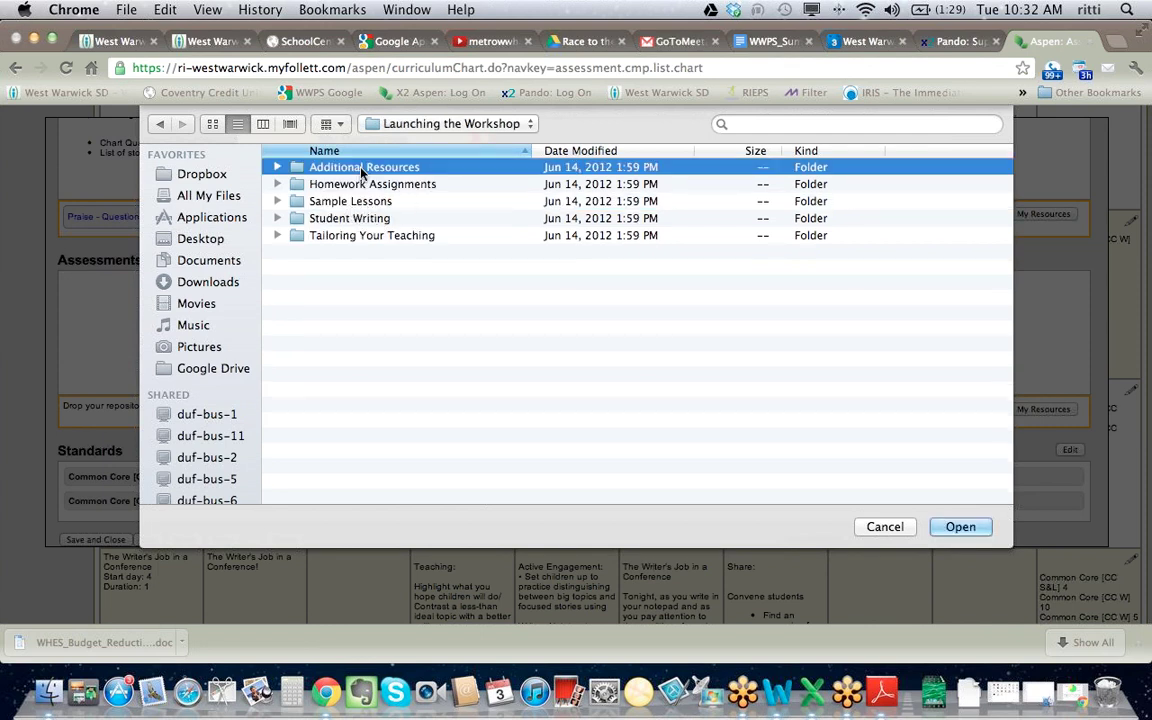
{"action": "double_click", "coordinate": [362, 171]}
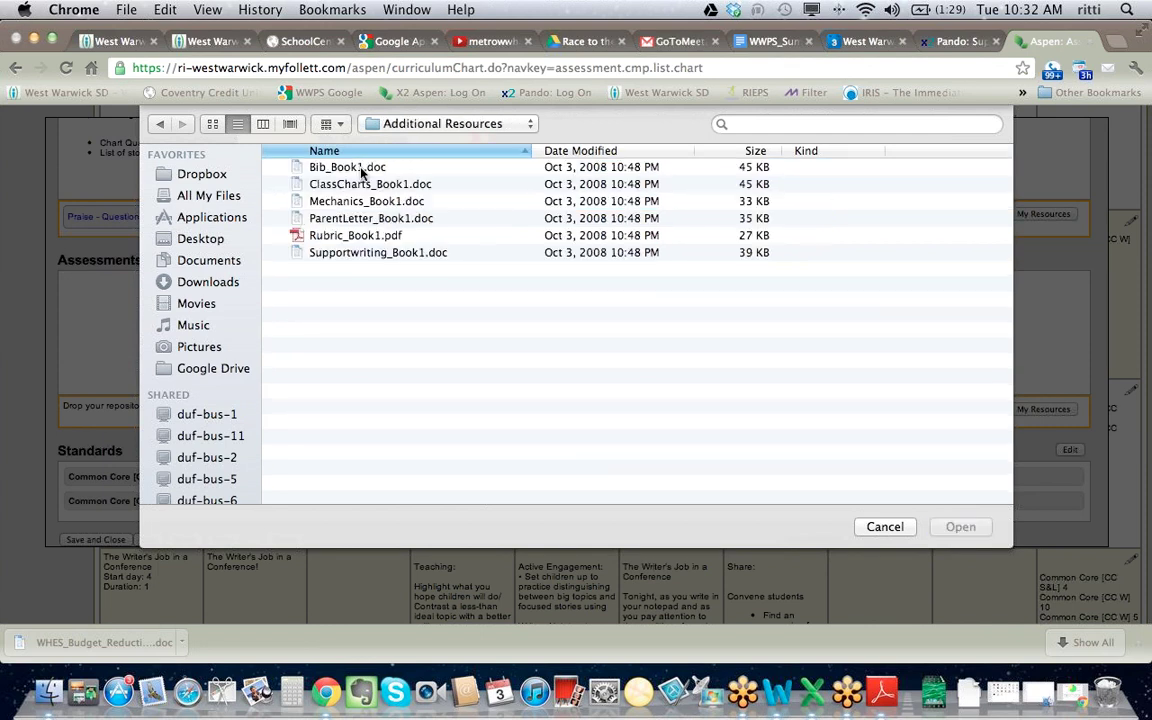
{"action": "left_click", "coordinate": [383, 218]}
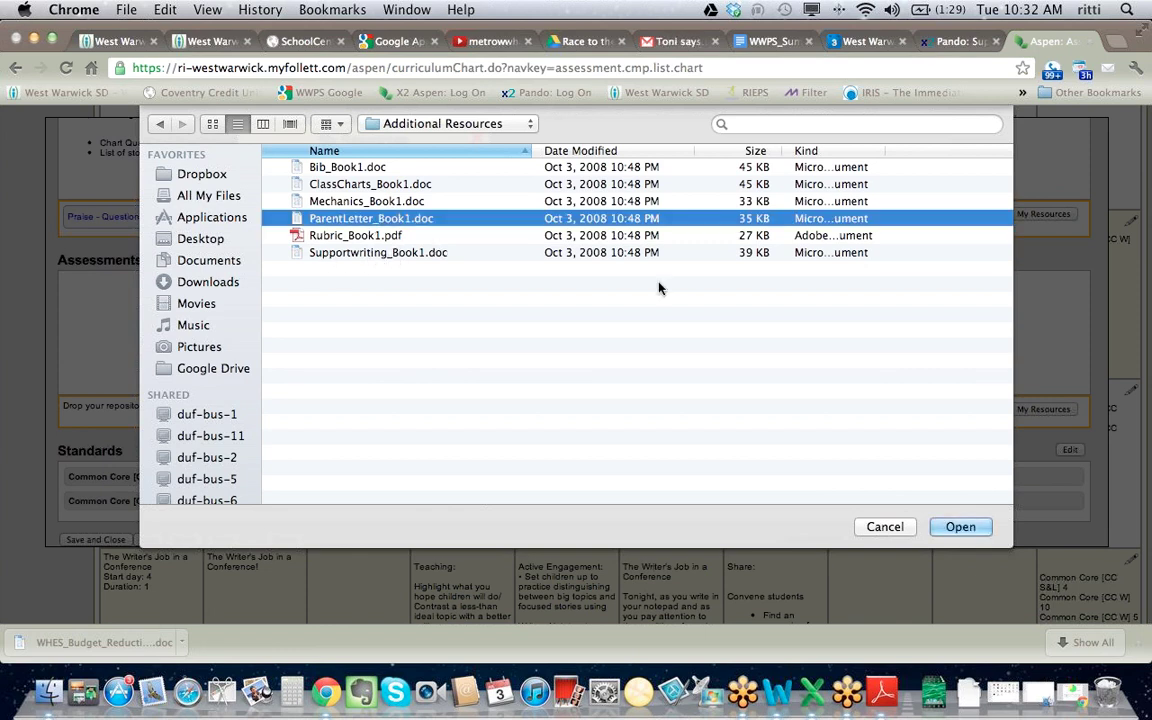
{"action": "left_click", "coordinate": [962, 528]}
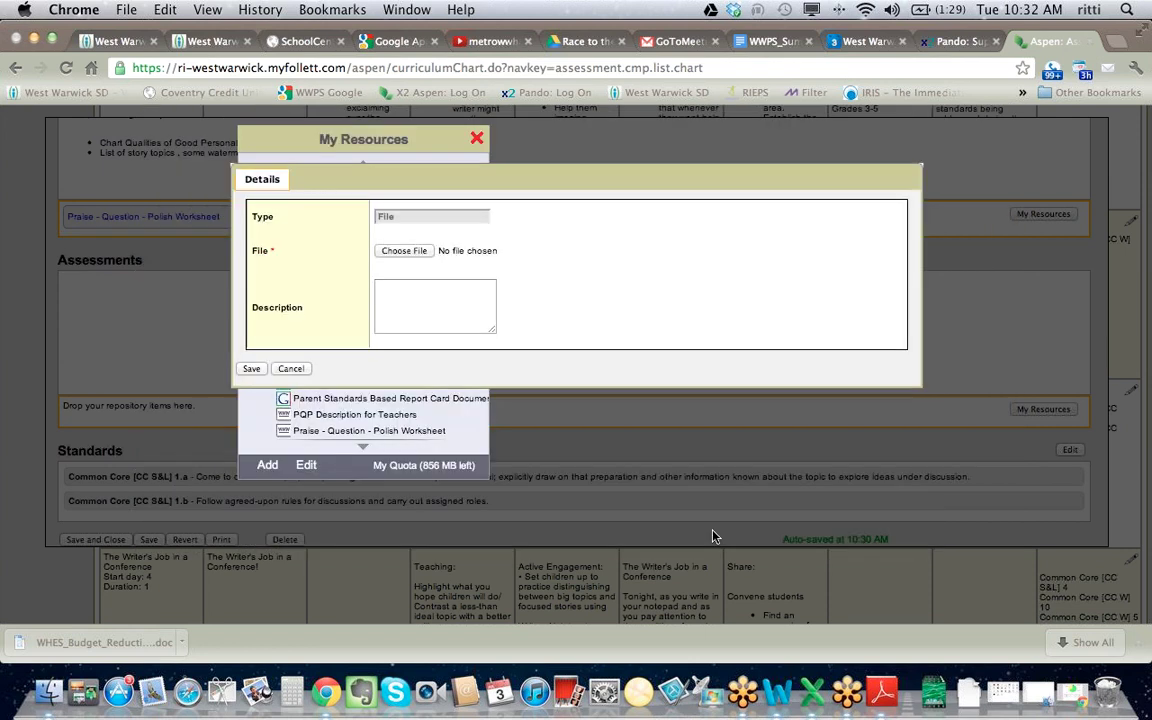
{"action": "left_click", "coordinate": [413, 320]}
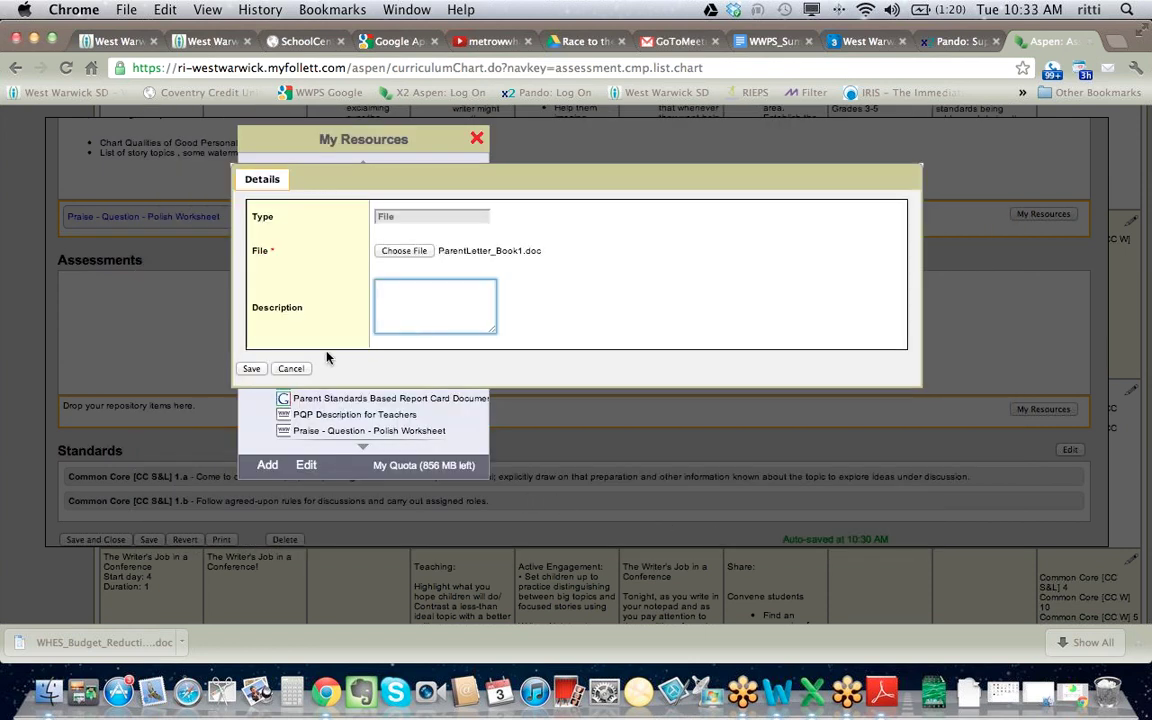
{"action": "left_click", "coordinate": [252, 369]}
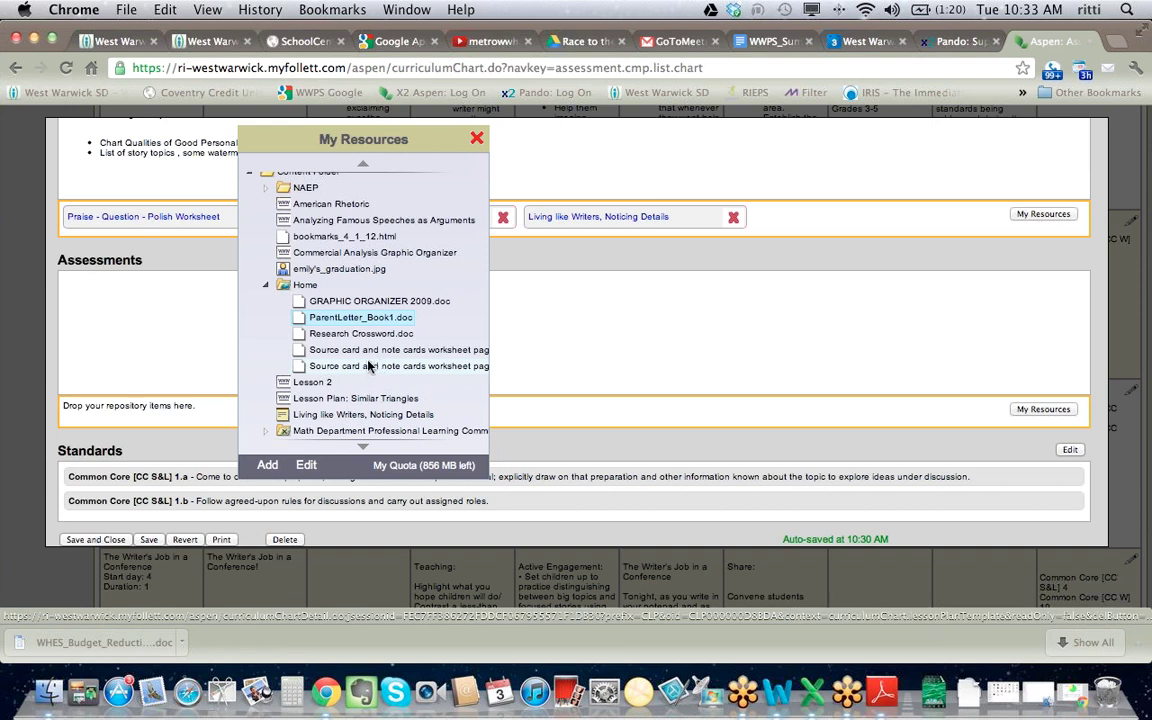
- Browse the remaining My Resources items below the Home folder and check the lesson plan's Materials and Assessments sections behind them
{"action": "scroll", "coordinate": [368, 367], "scroll_direction": "down", "scroll_amount": 5}
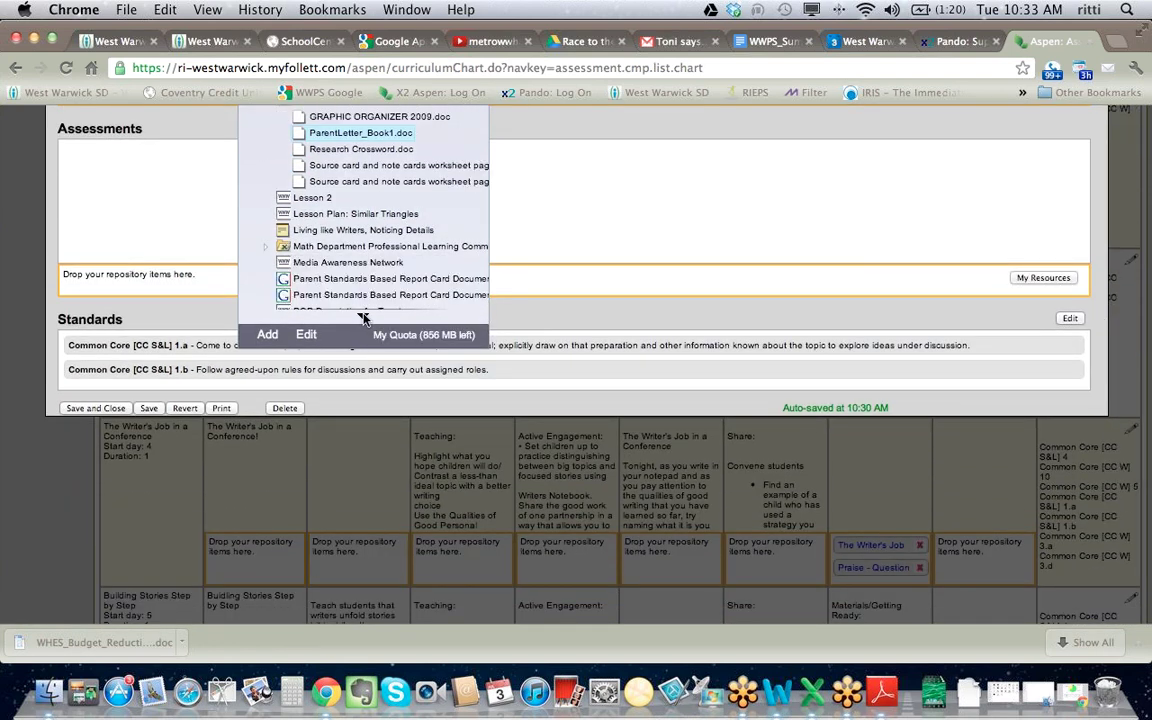
{"action": "scroll", "coordinate": [364, 317], "scroll_direction": "down", "scroll_amount": 2}
{"action": "scroll", "coordinate": [364, 317], "scroll_direction": "down", "scroll_amount": 3}
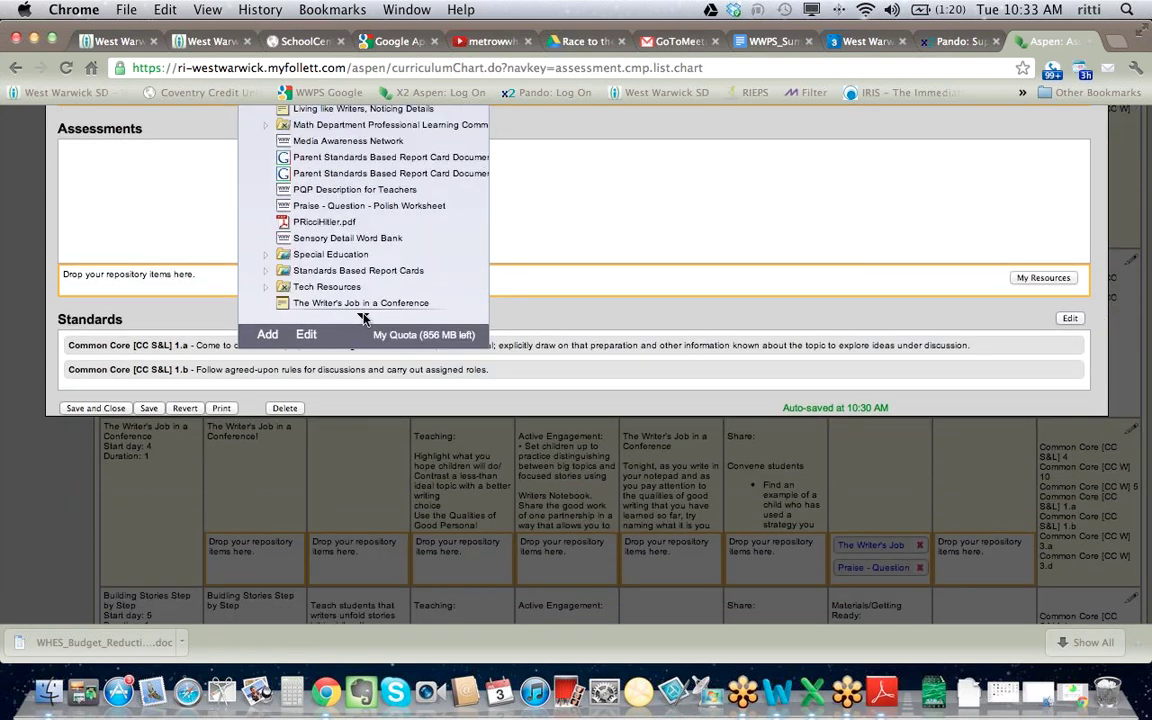
{"action": "scroll", "coordinate": [364, 318], "scroll_direction": "down", "scroll_amount": 3}
{"action": "scroll", "coordinate": [364, 317], "scroll_direction": "down", "scroll_amount": 1}
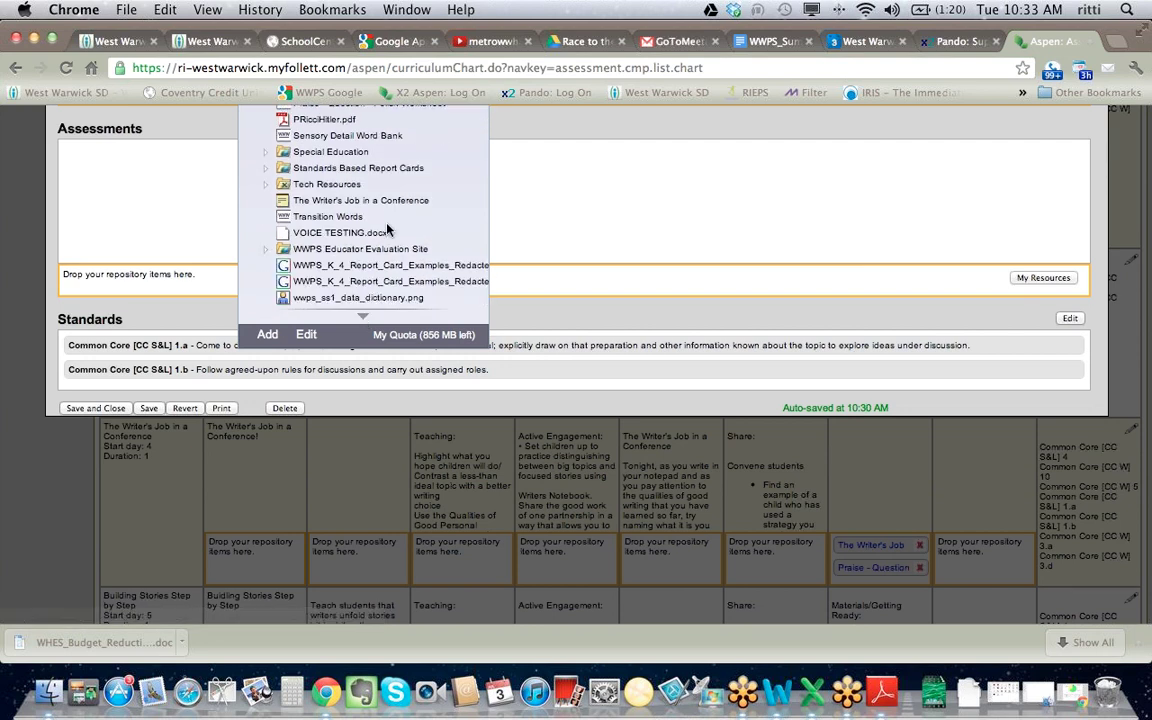
{"action": "scroll", "coordinate": [388, 230], "scroll_direction": "up", "scroll_amount": 2}
{"action": "scroll", "coordinate": [388, 230], "scroll_direction": "up", "scroll_amount": 2}
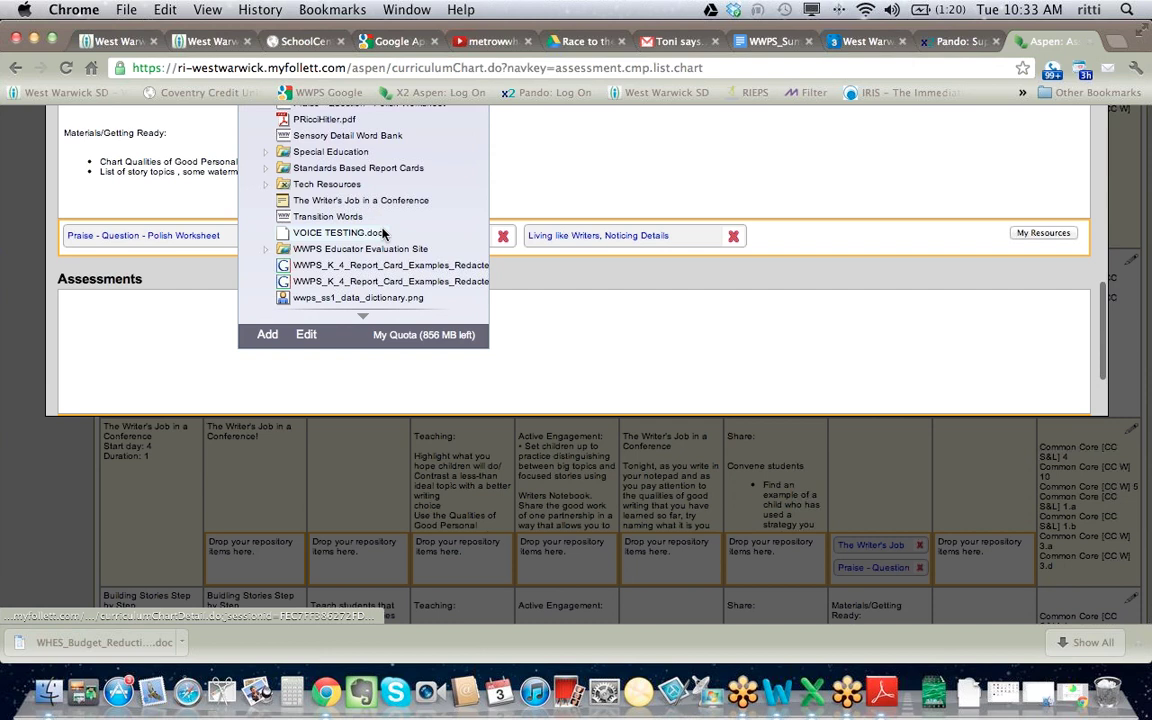
{"action": "scroll", "coordinate": [360, 290], "scroll_direction": "up", "scroll_amount": 1}
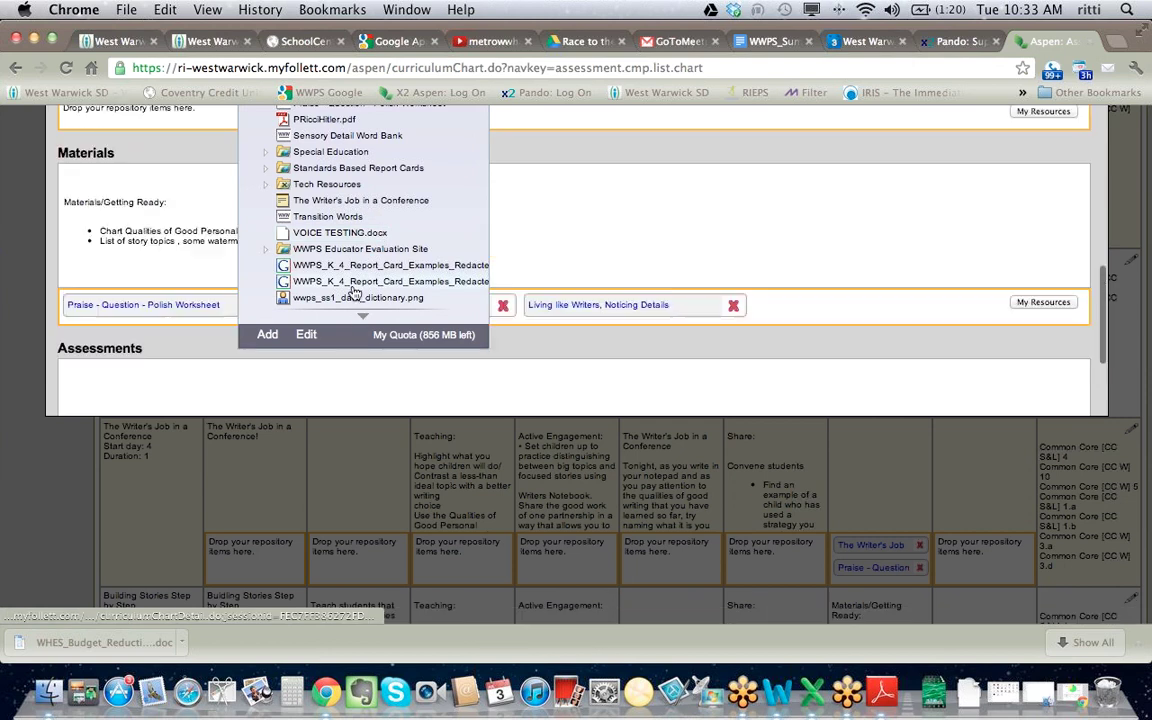
{"action": "scroll", "coordinate": [358, 291], "scroll_direction": "down", "scroll_amount": 4}
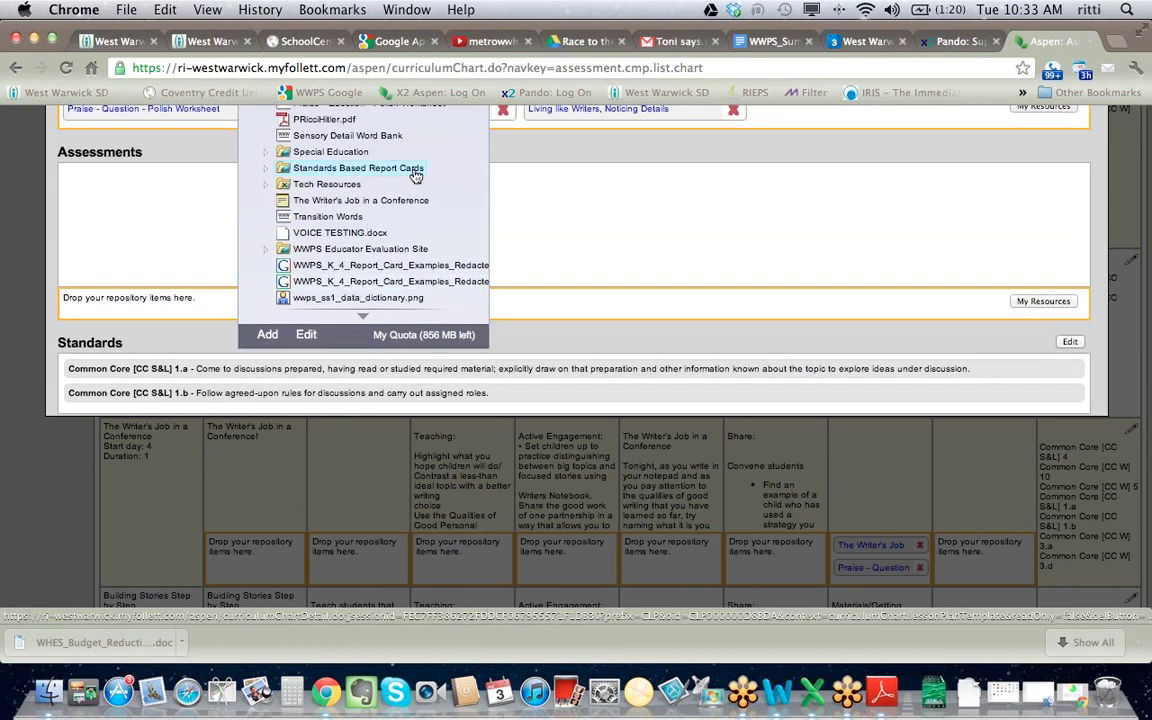
{"action": "scroll", "coordinate": [415, 175], "scroll_direction": "up", "scroll_amount": 3}
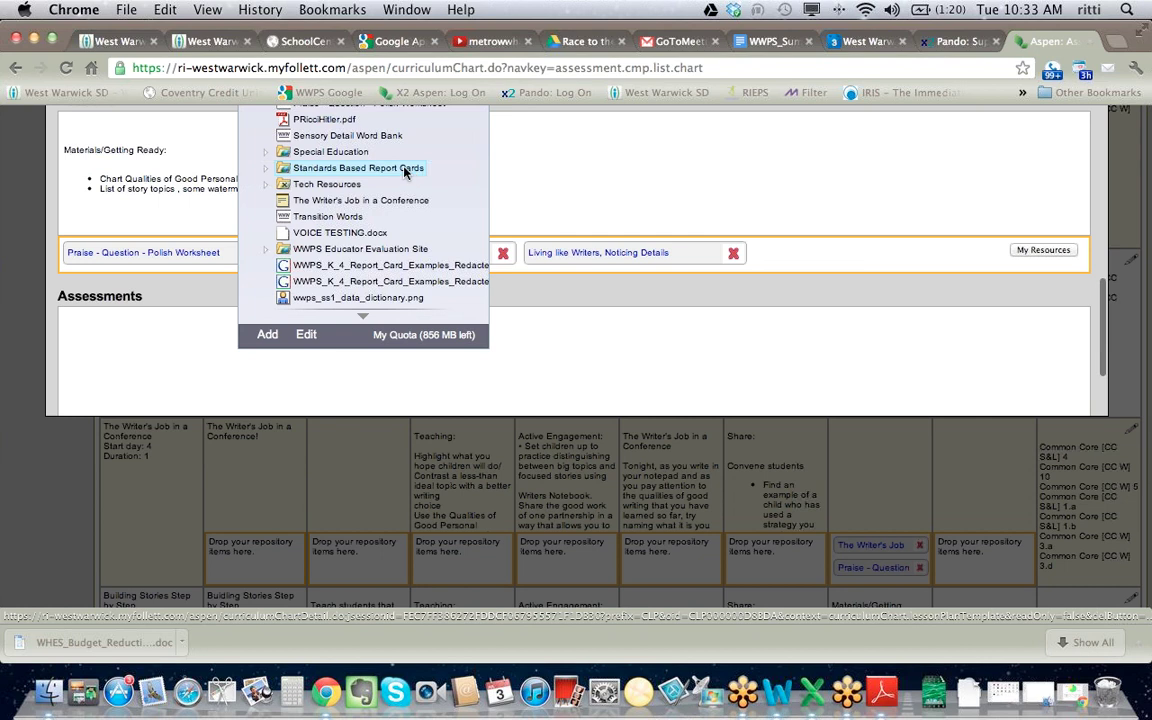
{"action": "scroll", "coordinate": [366, 183], "scroll_direction": "up", "scroll_amount": 1}
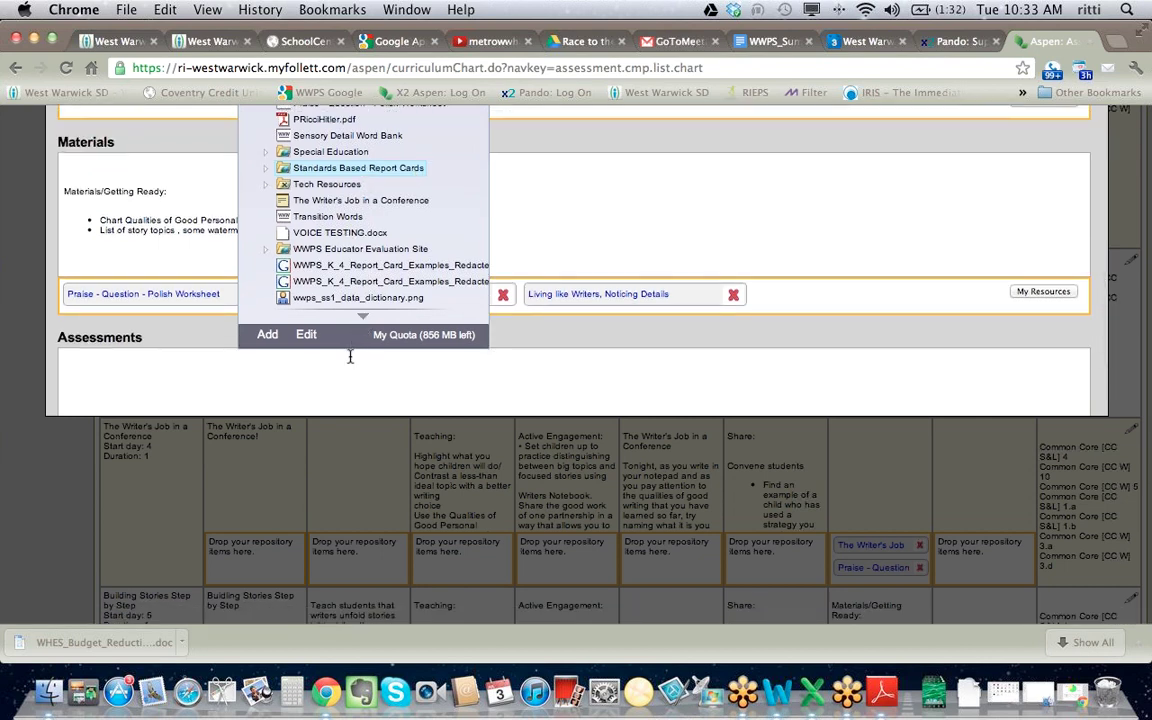
{"action": "left_click_drag", "start_coordinate": [355, 318], "coordinate": [342, 374]}
{"action": "left_click_drag", "start_coordinate": [327, 252], "coordinate": [418, 150]}
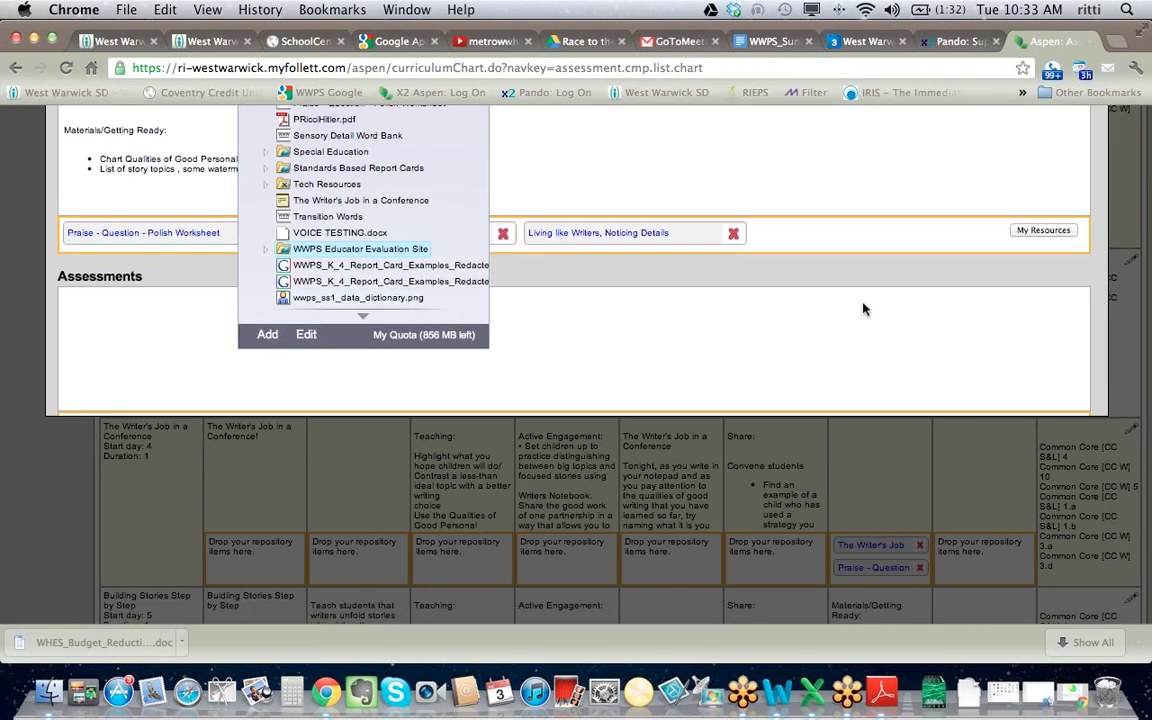
- Return to the start of the lesson plan and of the Content Folder list, and move the My Resources window slightly lower
{"action": "scroll", "coordinate": [860, 309], "scroll_direction": "down", "scroll_amount": 2}
{"action": "scroll", "coordinate": [860, 309], "scroll_direction": "up", "scroll_amount": 10}
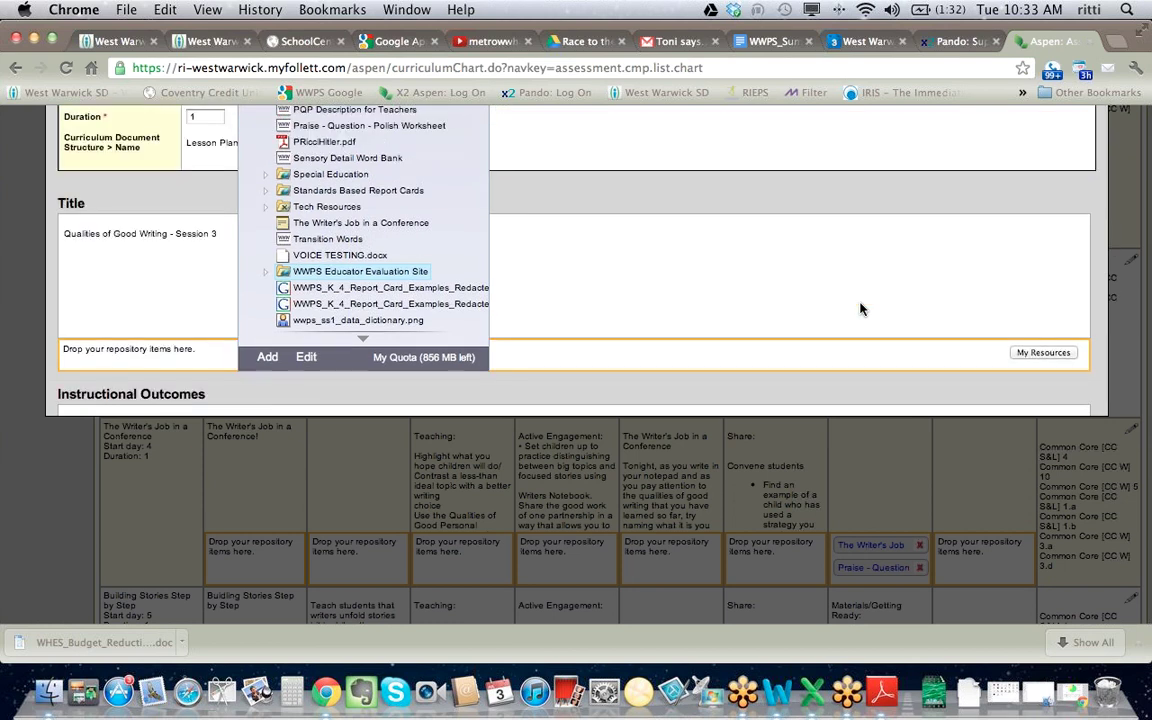
{"action": "scroll", "coordinate": [773, 272], "scroll_direction": "up", "scroll_amount": 3}
{"action": "scroll", "coordinate": [766, 273], "scroll_direction": "down", "scroll_amount": 6}
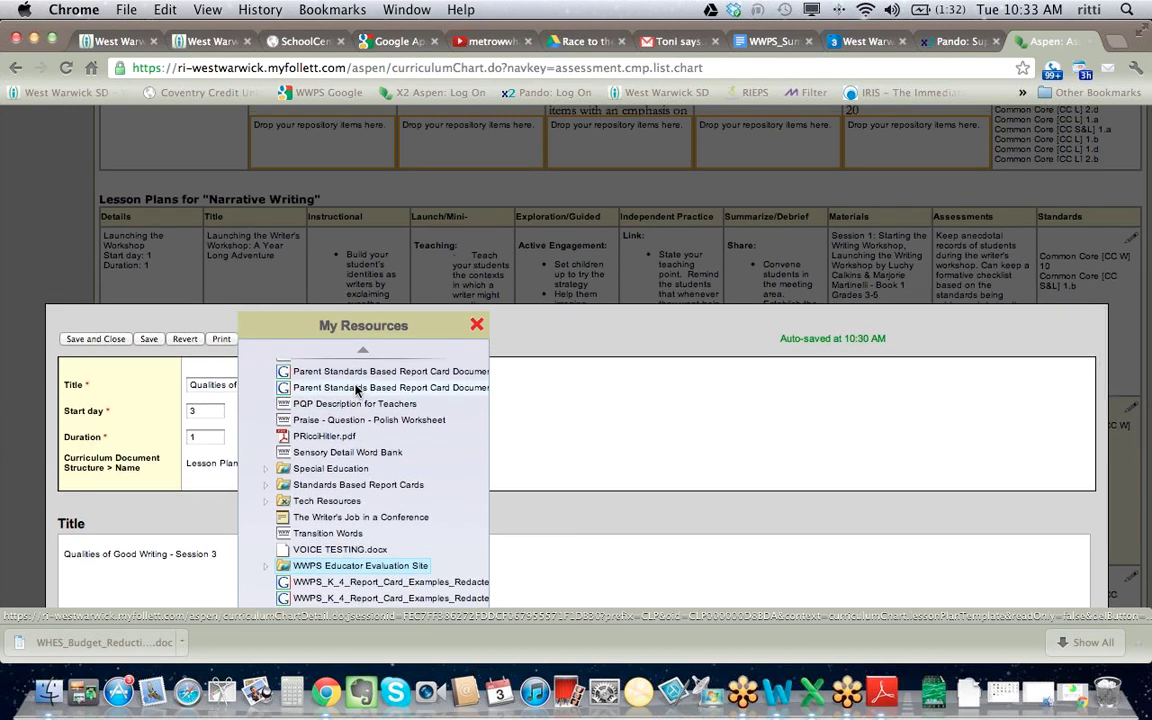
{"action": "scroll", "coordinate": [362, 352], "scroll_direction": "up", "scroll_amount": 5}
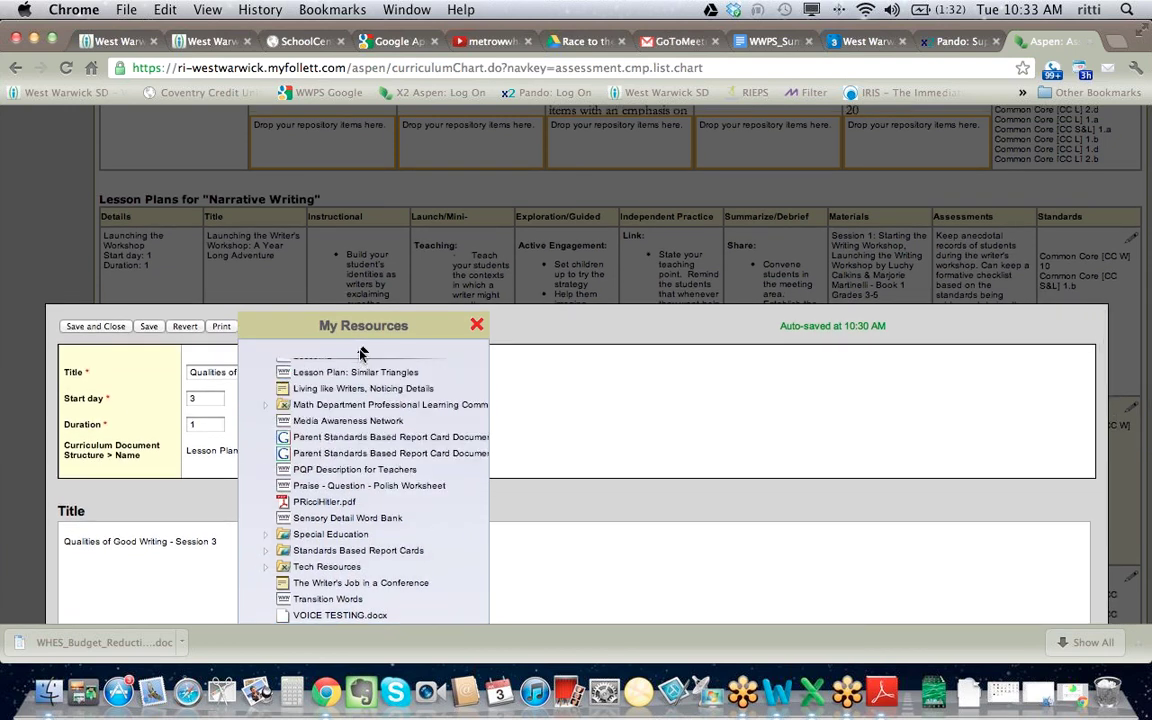
{"action": "scroll", "coordinate": [362, 352], "scroll_direction": "up", "scroll_amount": 1}
{"action": "scroll", "coordinate": [362, 352], "scroll_direction": "up", "scroll_amount": 8}
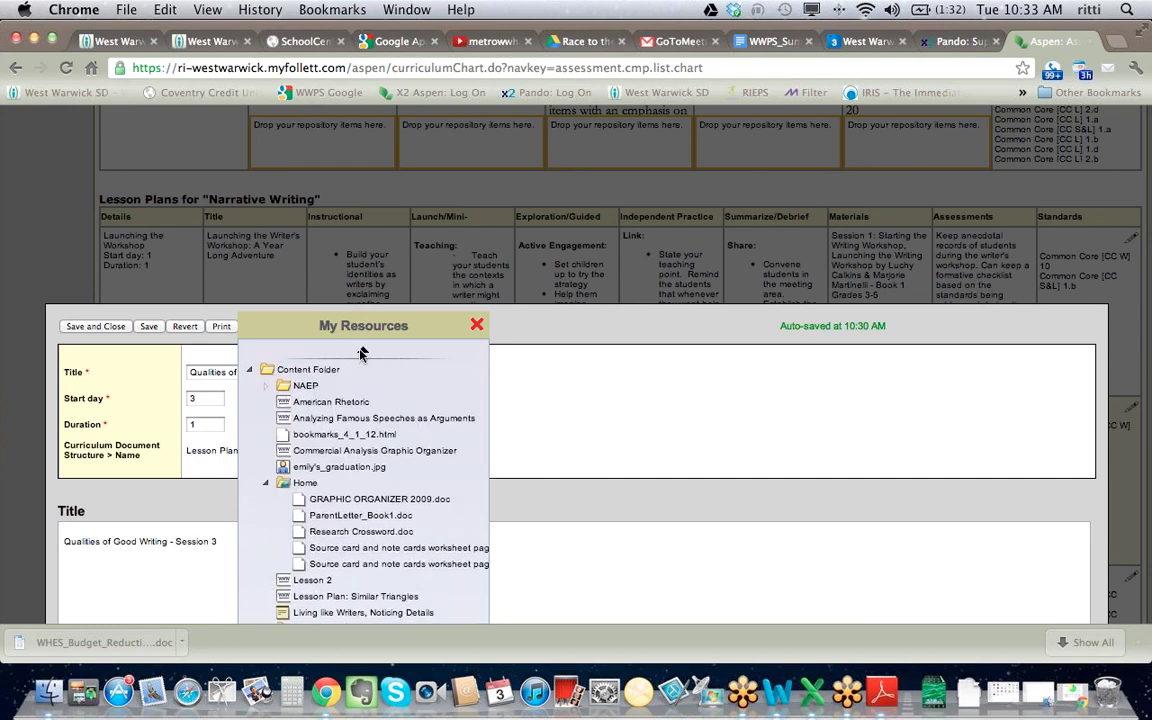
{"action": "left_click_drag", "start_coordinate": [359, 325], "coordinate": [374, 360]}
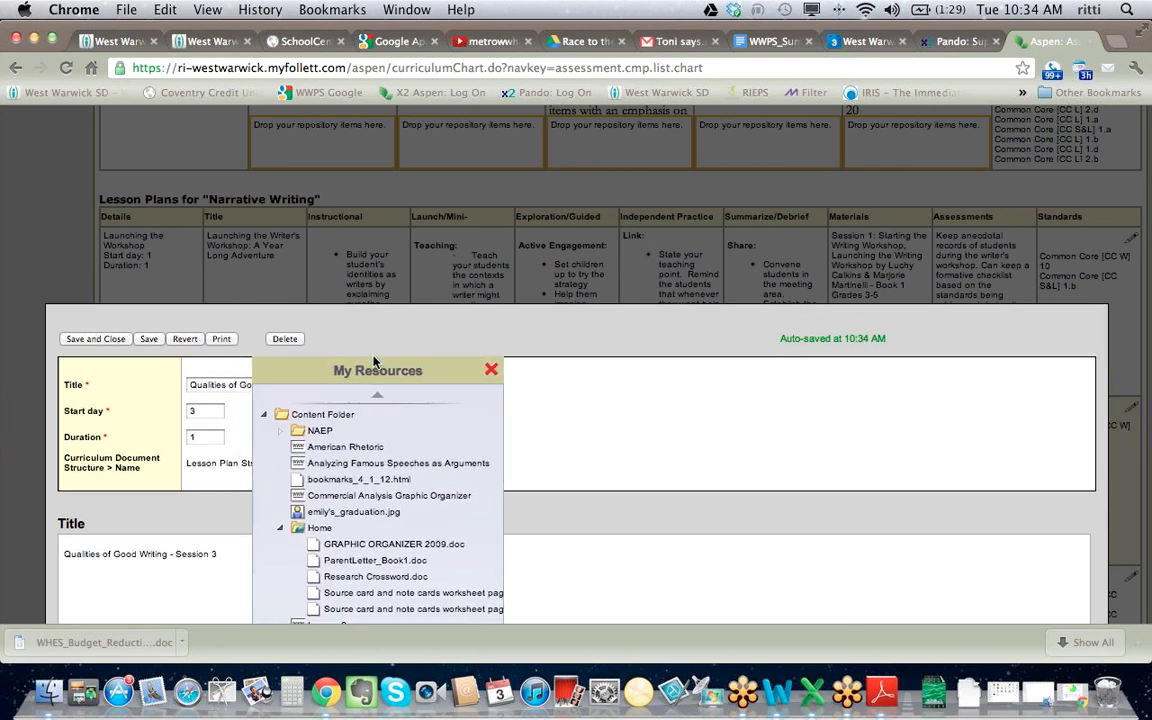
- Attach ParentLetter_Book1.doc from the Home folder to the Materials section of the Qualities of Good Writing - Session 3 lesson plan
{"action": "scroll", "coordinate": [332, 365], "scroll_direction": "down", "scroll_amount": 1}
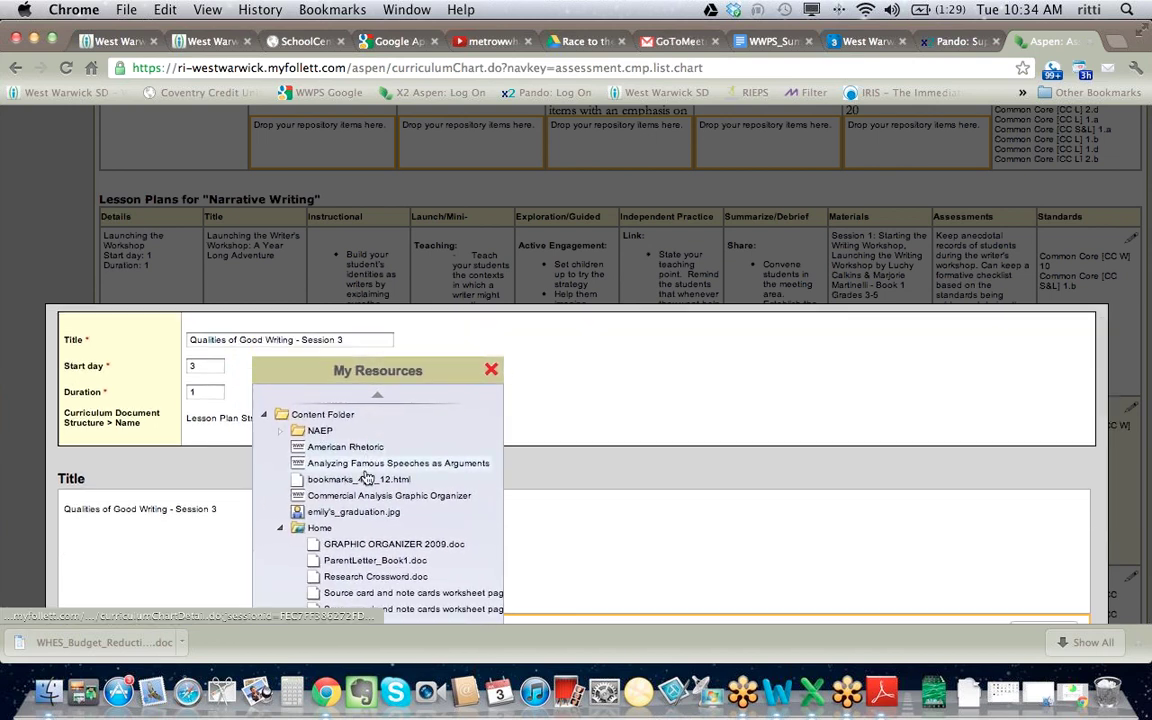
{"action": "scroll", "coordinate": [350, 480], "scroll_direction": "down", "scroll_amount": 1}
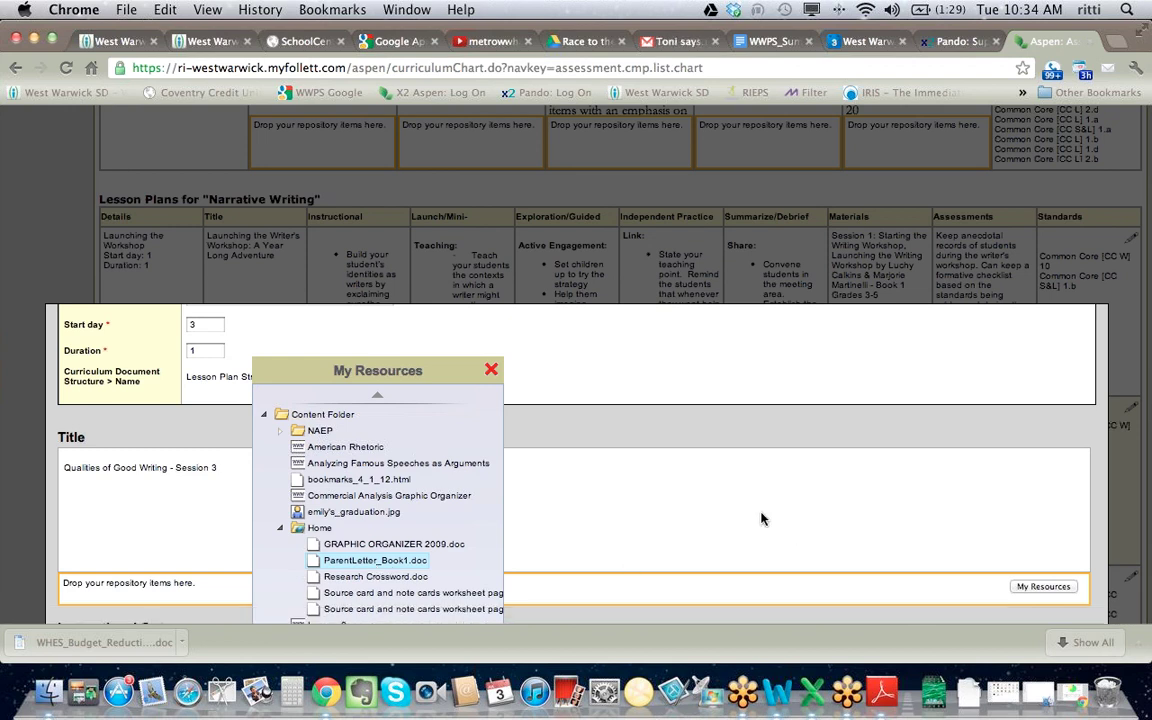
{"action": "scroll", "coordinate": [760, 518], "scroll_direction": "down", "scroll_amount": 3}
{"action": "scroll", "coordinate": [760, 518], "scroll_direction": "down", "scroll_amount": 5}
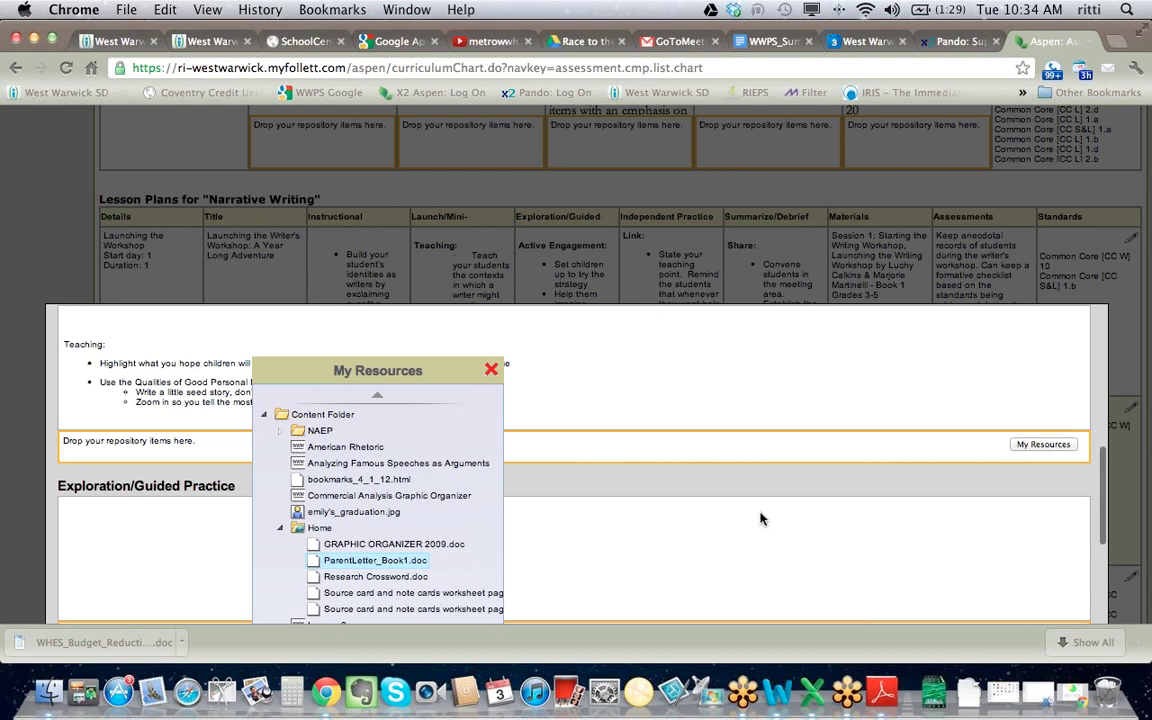
{"action": "scroll", "coordinate": [760, 518], "scroll_direction": "down", "scroll_amount": 6}
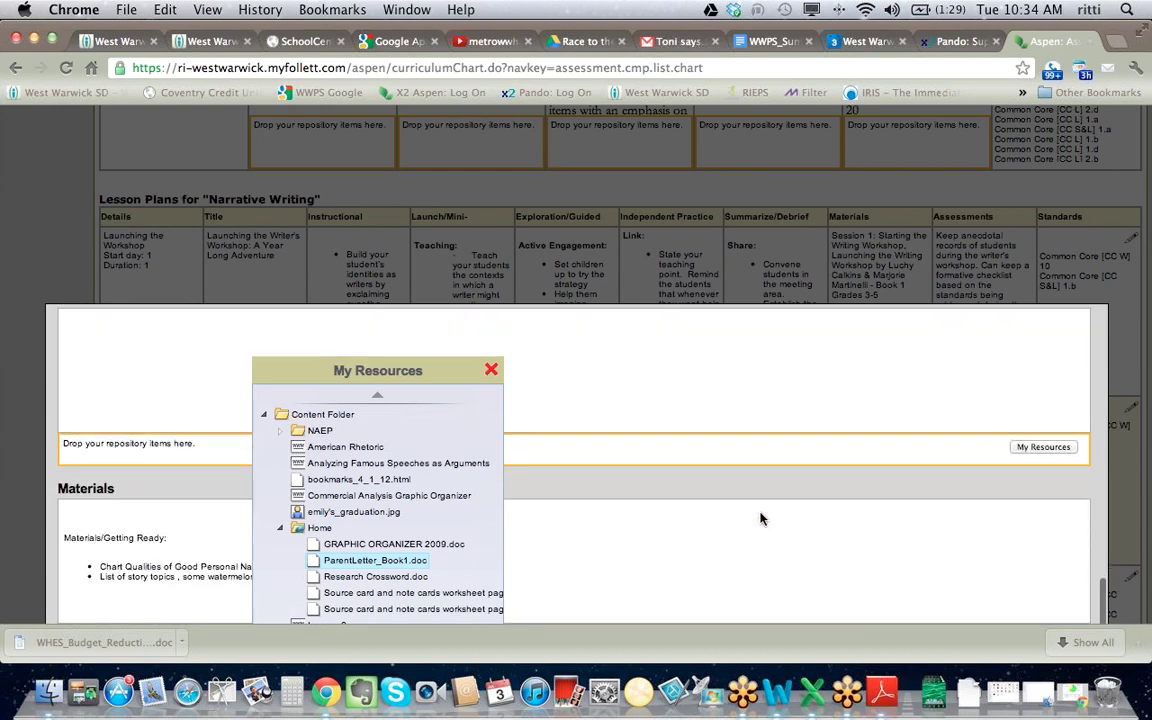
{"action": "scroll", "coordinate": [760, 518], "scroll_direction": "down", "scroll_amount": 3}
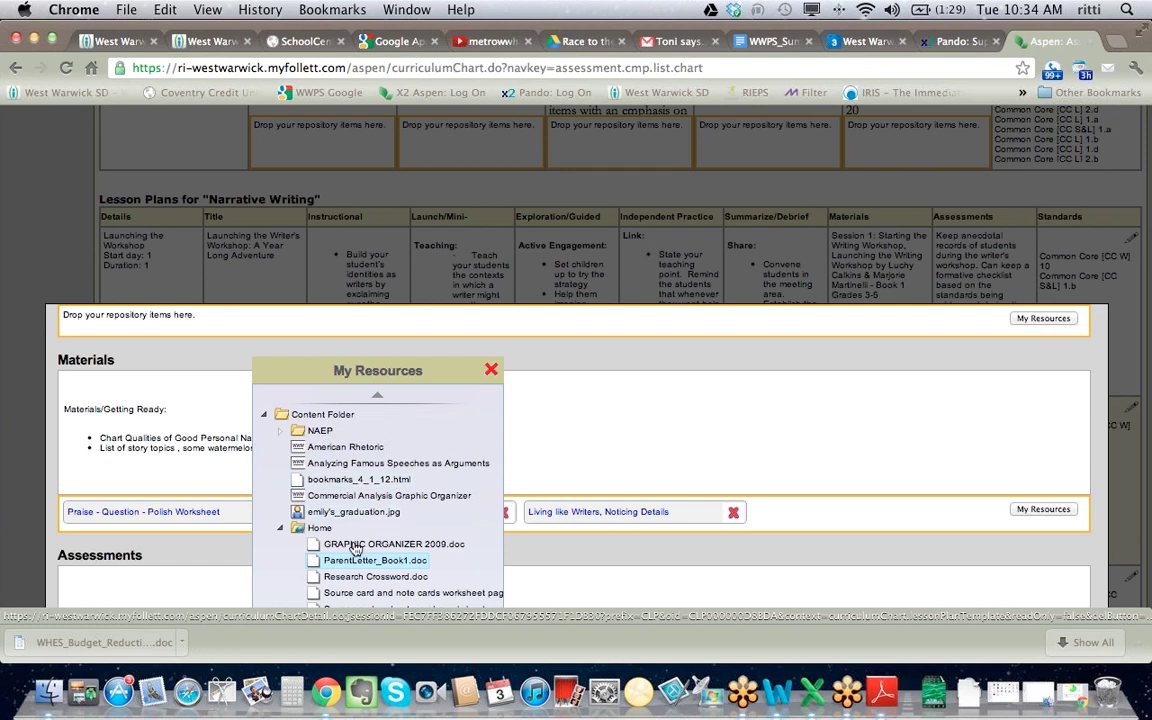
{"action": "left_click_drag", "start_coordinate": [360, 559], "coordinate": [812, 506]}
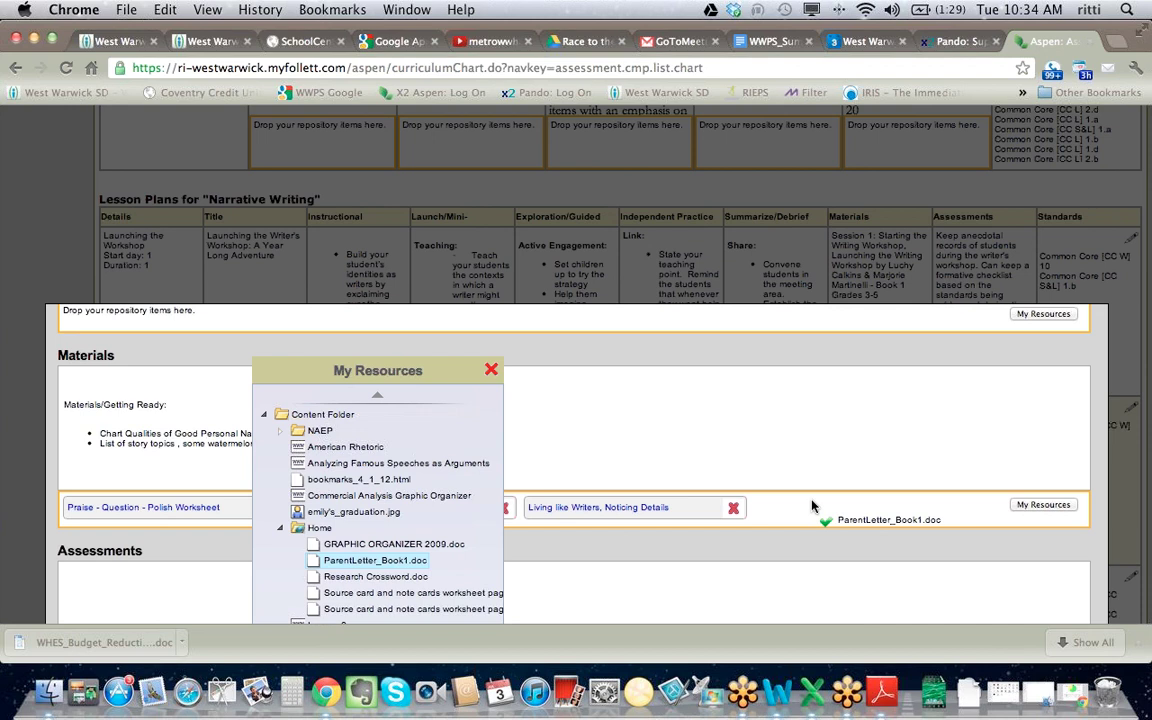
{"action": "left_click_drag", "start_coordinate": [812, 506], "coordinate": [787, 439]}
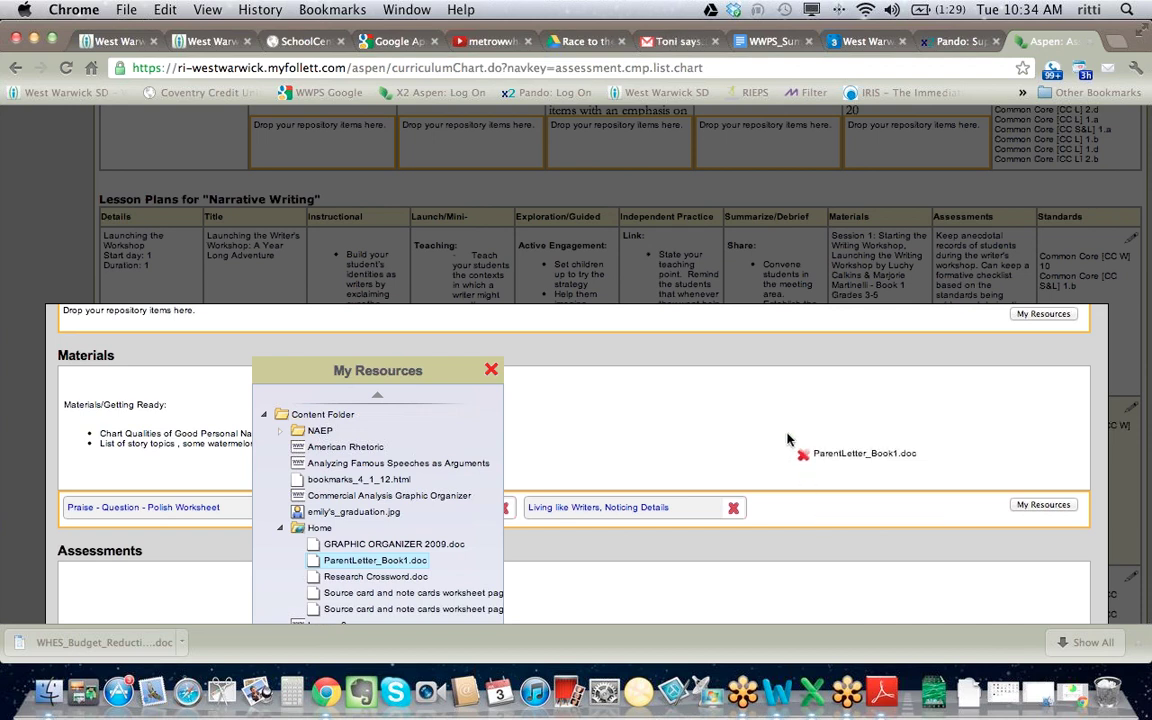
{"action": "left_click_drag", "start_coordinate": [787, 439], "coordinate": [800, 503]}
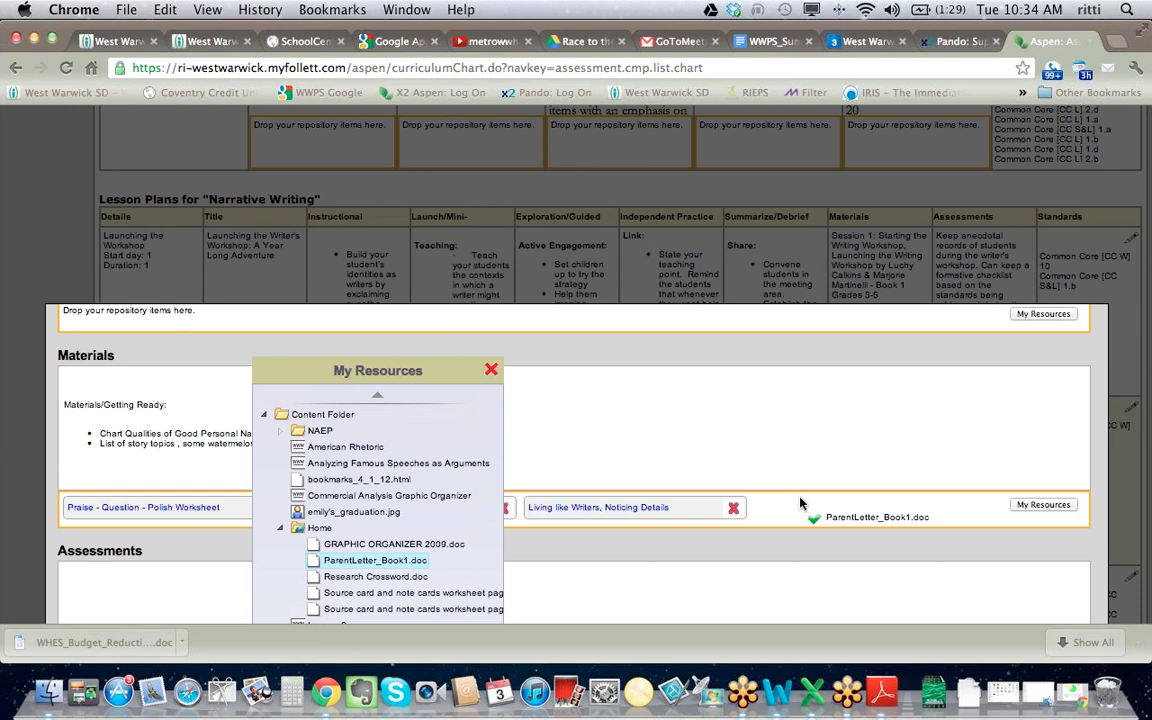
{"action": "left_click_drag", "start_coordinate": [800, 503], "coordinate": [800, 503]}
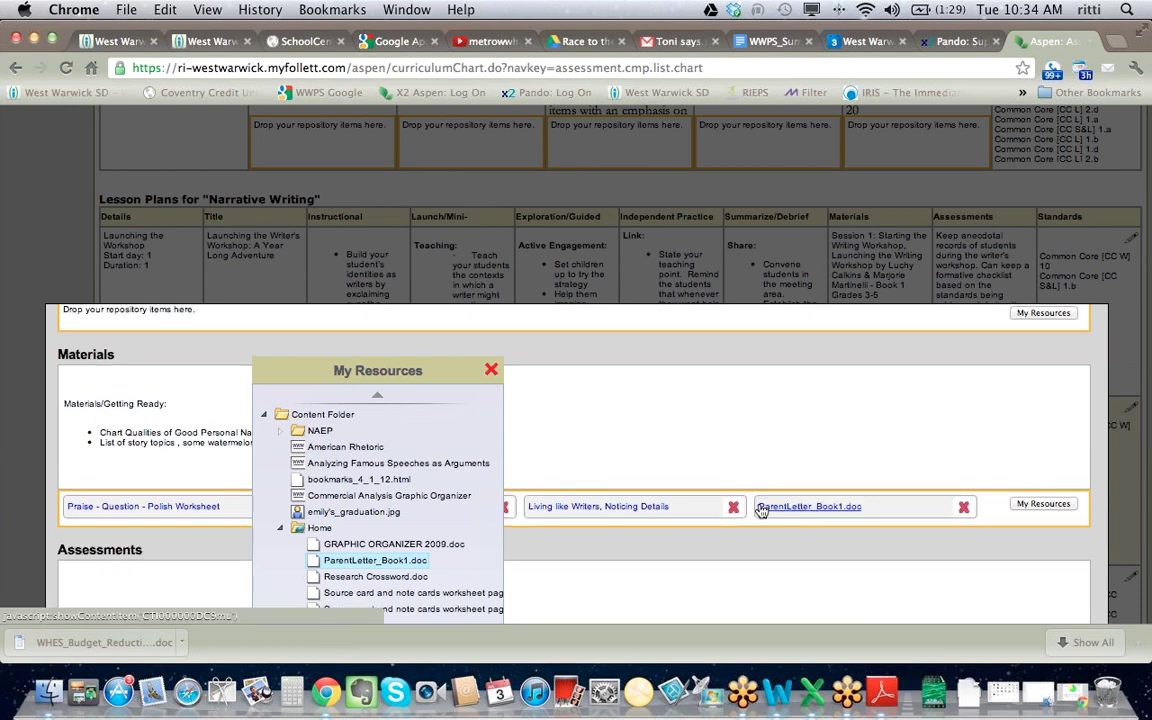
- Close the My Resources window, then save and close the Session 3 lesson plan
{"action": "left_click", "coordinate": [491, 371]}
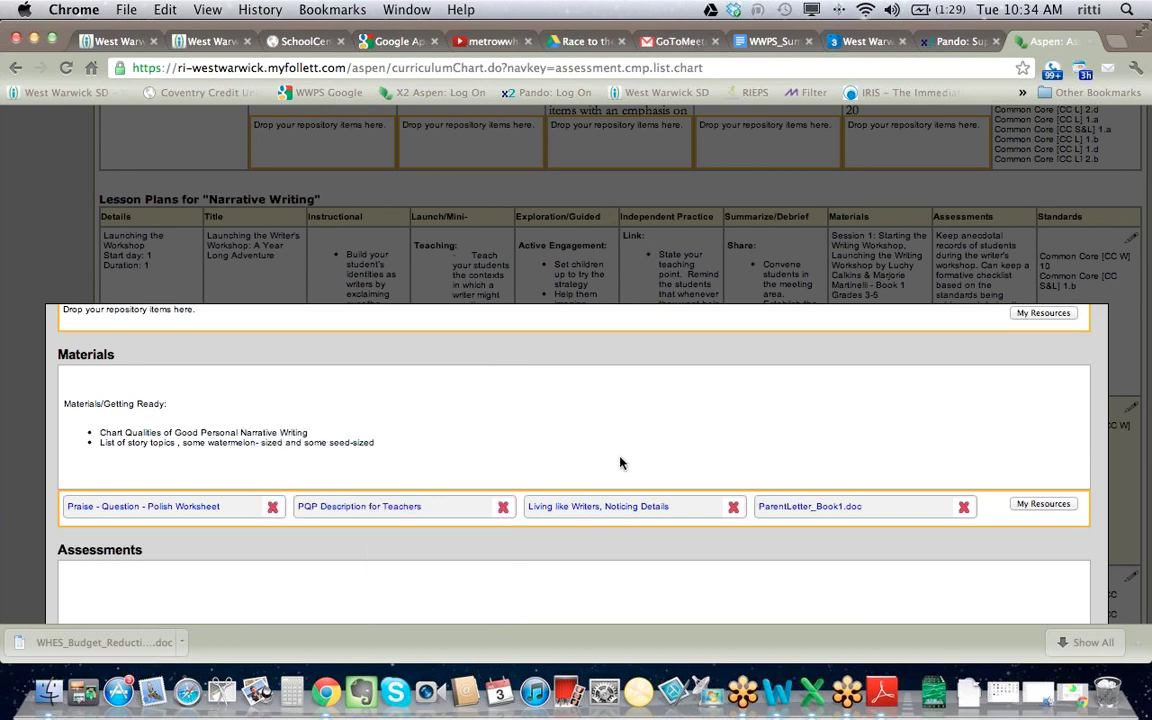
{"action": "scroll", "coordinate": [581, 452], "scroll_direction": "down", "scroll_amount": 10}
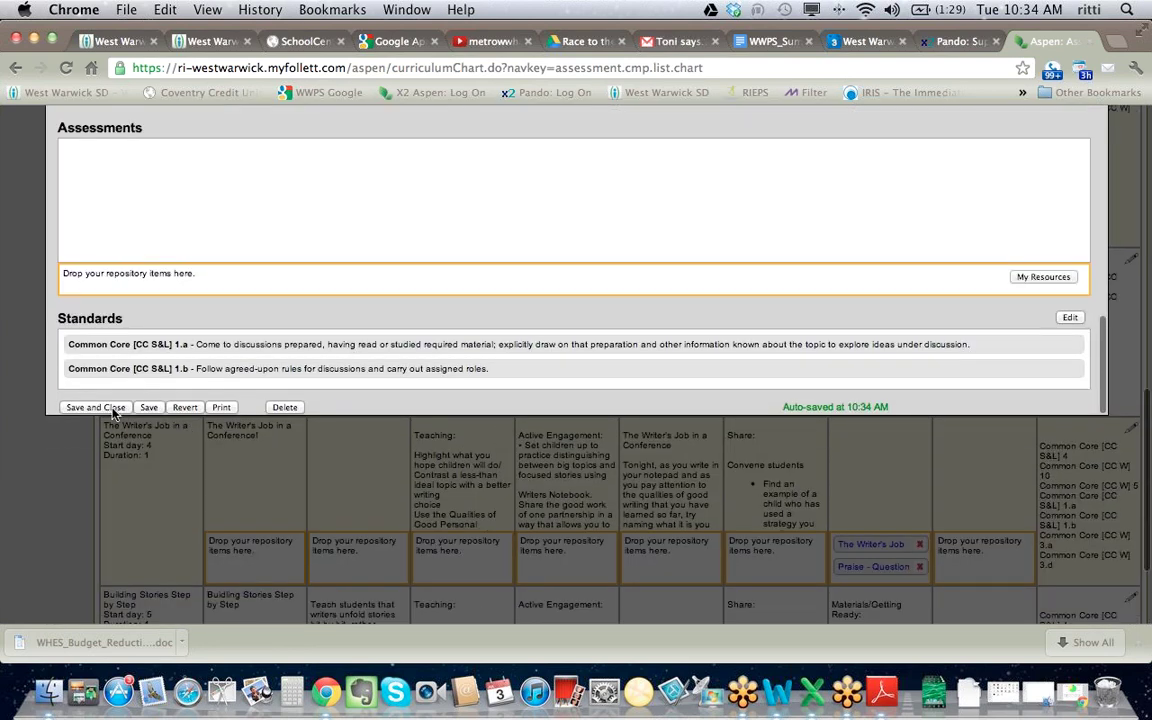
{"action": "left_click", "coordinate": [95, 407]}
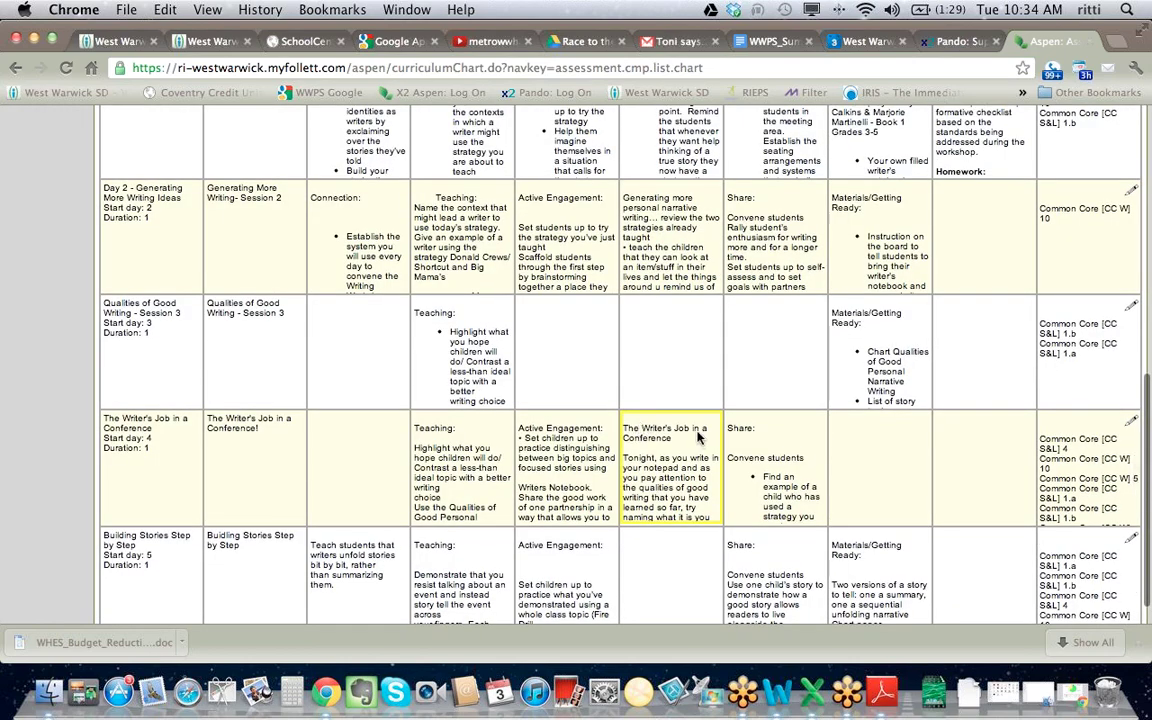
- Examine the Narrative Writing lesson plans in the chart, checking the files attached to the Session 3 Materials cell
{"action": "scroll", "coordinate": [705, 432], "scroll_direction": "up", "scroll_amount": 3}
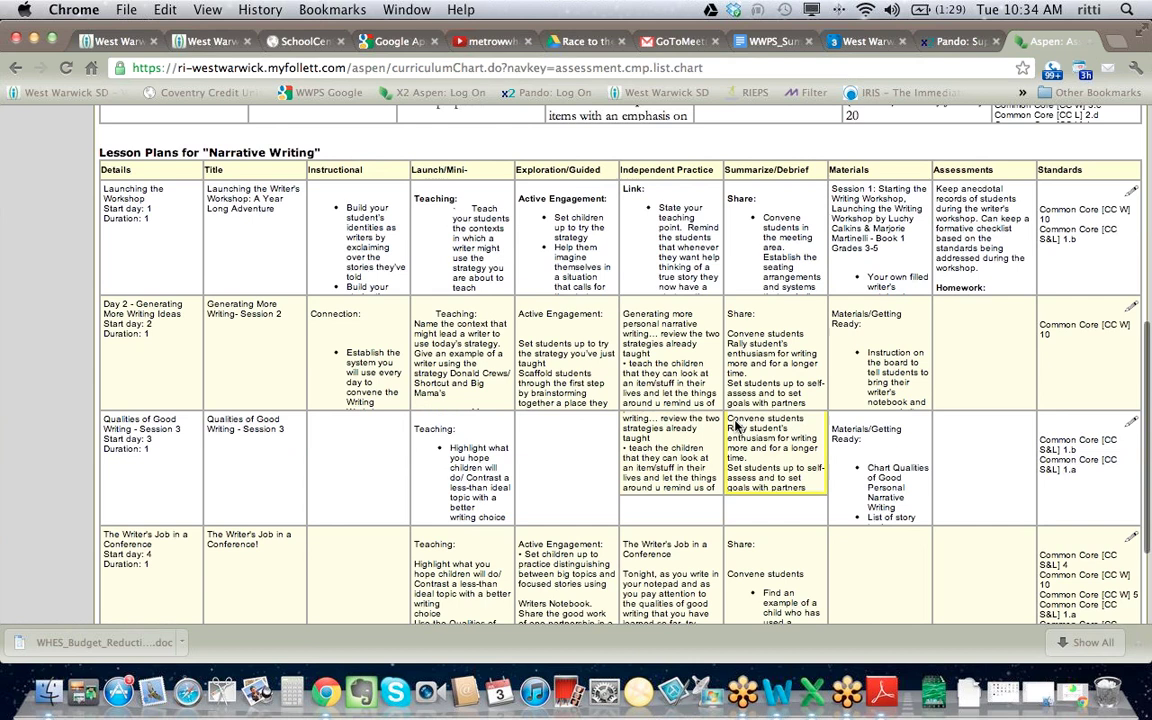
{"action": "scroll", "coordinate": [735, 425], "scroll_direction": "up", "scroll_amount": 10}
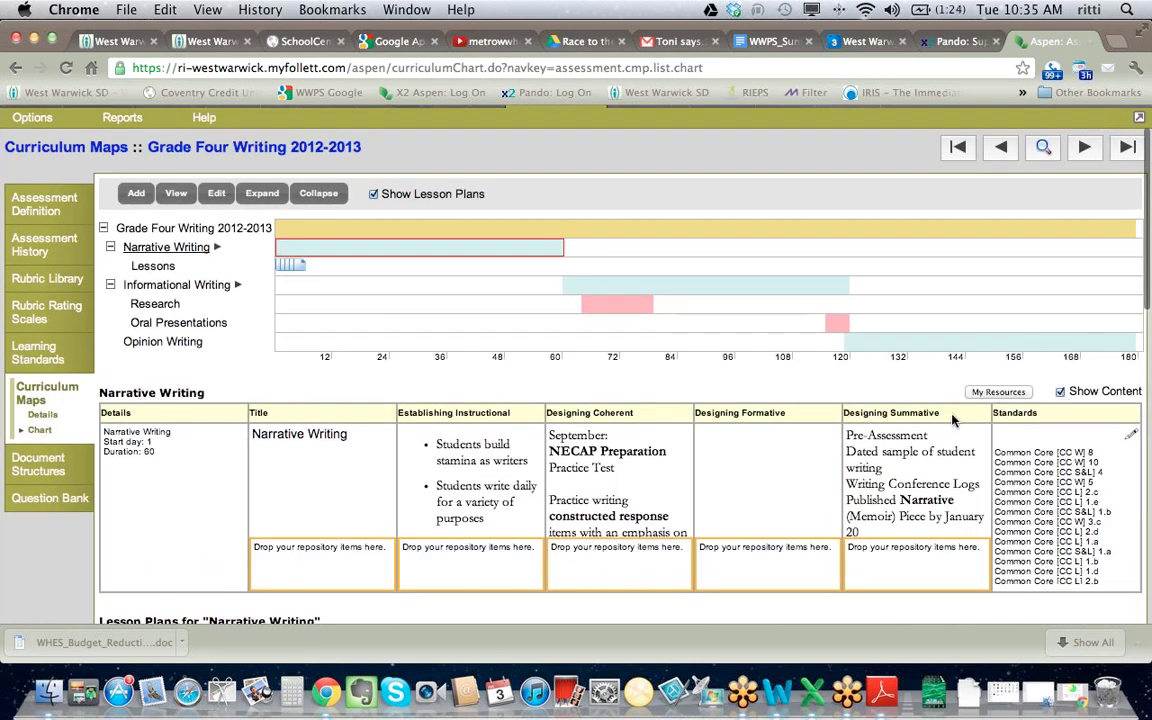
{"action": "scroll", "coordinate": [720, 578], "scroll_direction": "down", "scroll_amount": 10}
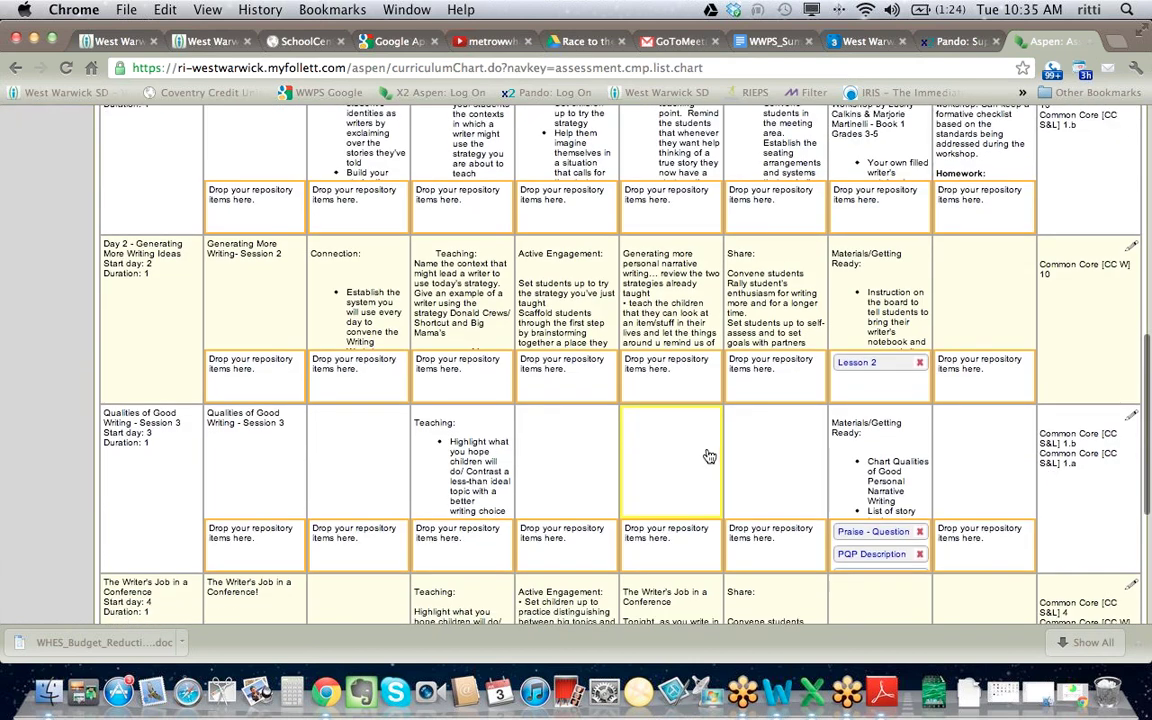
{"action": "scroll", "coordinate": [708, 456], "scroll_direction": "down", "scroll_amount": 4}
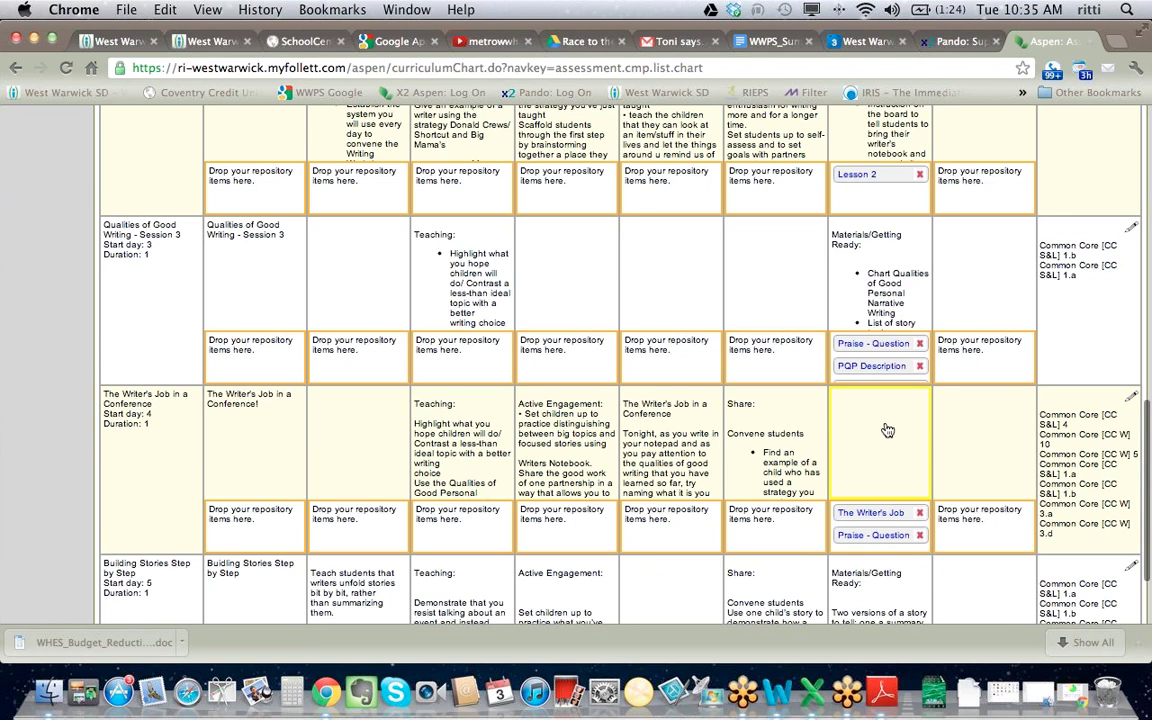
{"action": "scroll", "coordinate": [887, 430], "scroll_direction": "down", "scroll_amount": 2}
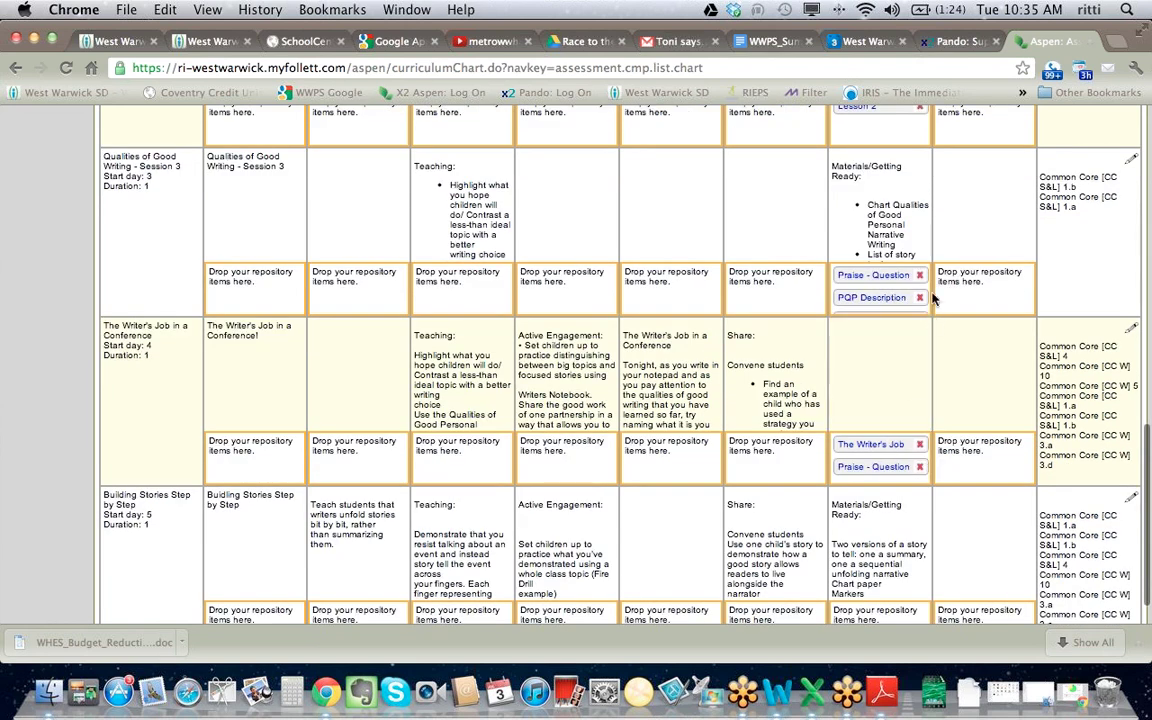
{"action": "scroll", "coordinate": [930, 298], "scroll_direction": "up", "scroll_amount": 2}
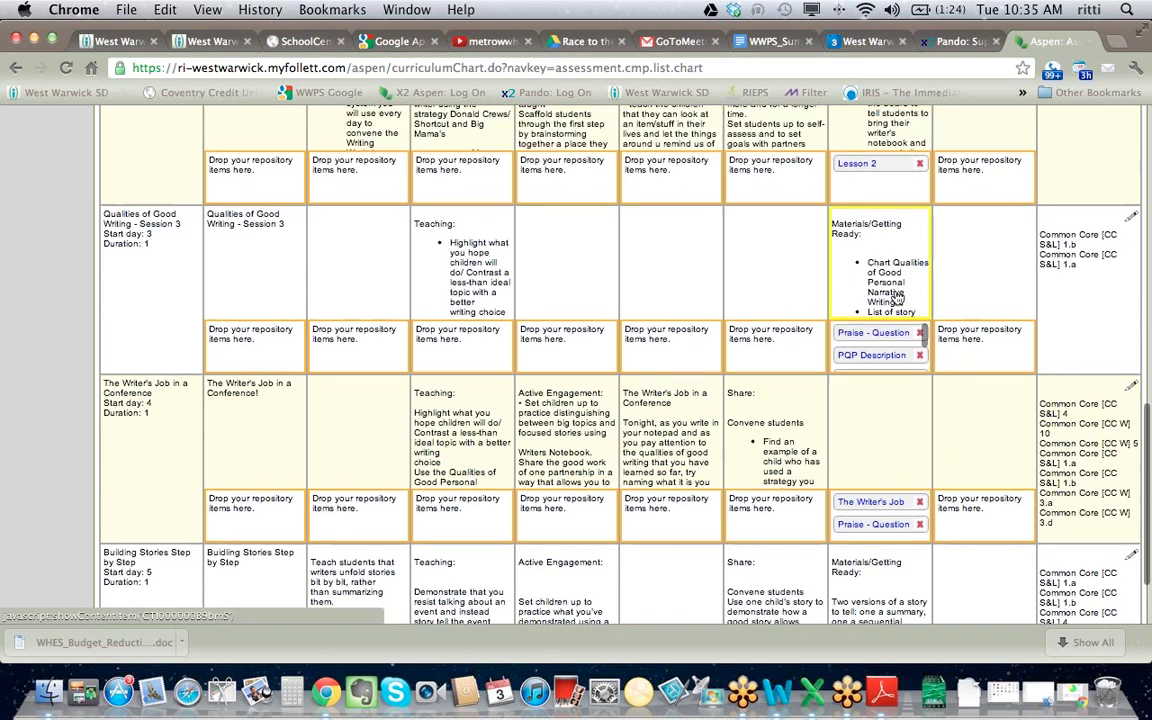
{"action": "scroll", "coordinate": [913, 345], "scroll_direction": "down", "scroll_amount": 3}
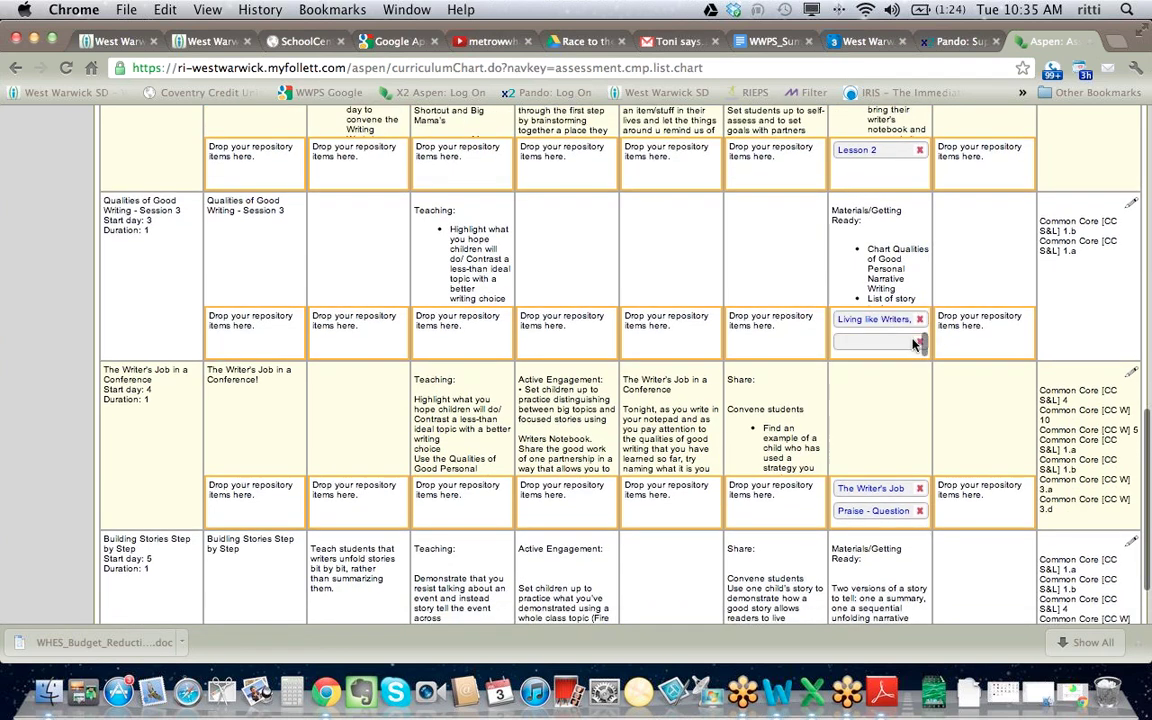
{"action": "scroll", "coordinate": [879, 346], "scroll_direction": "up", "scroll_amount": 2}
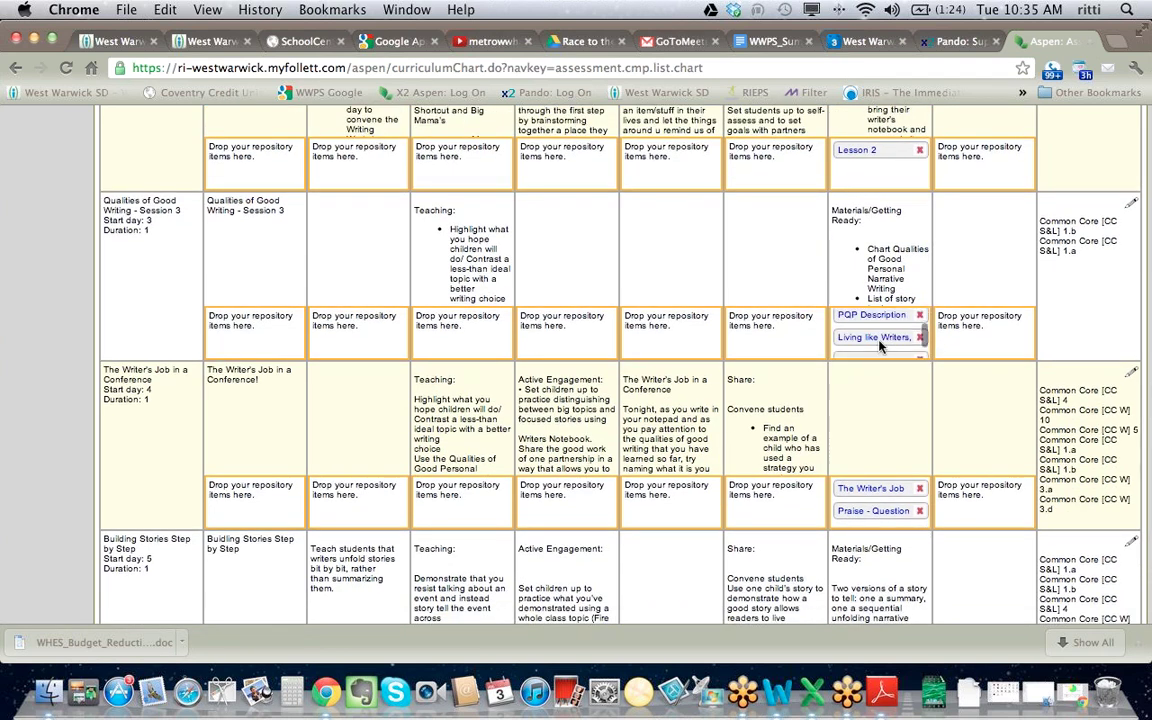
{"action": "scroll", "coordinate": [879, 346], "scroll_direction": "up", "scroll_amount": 1}
{"action": "scroll", "coordinate": [879, 346], "scroll_direction": "down", "scroll_amount": 2}
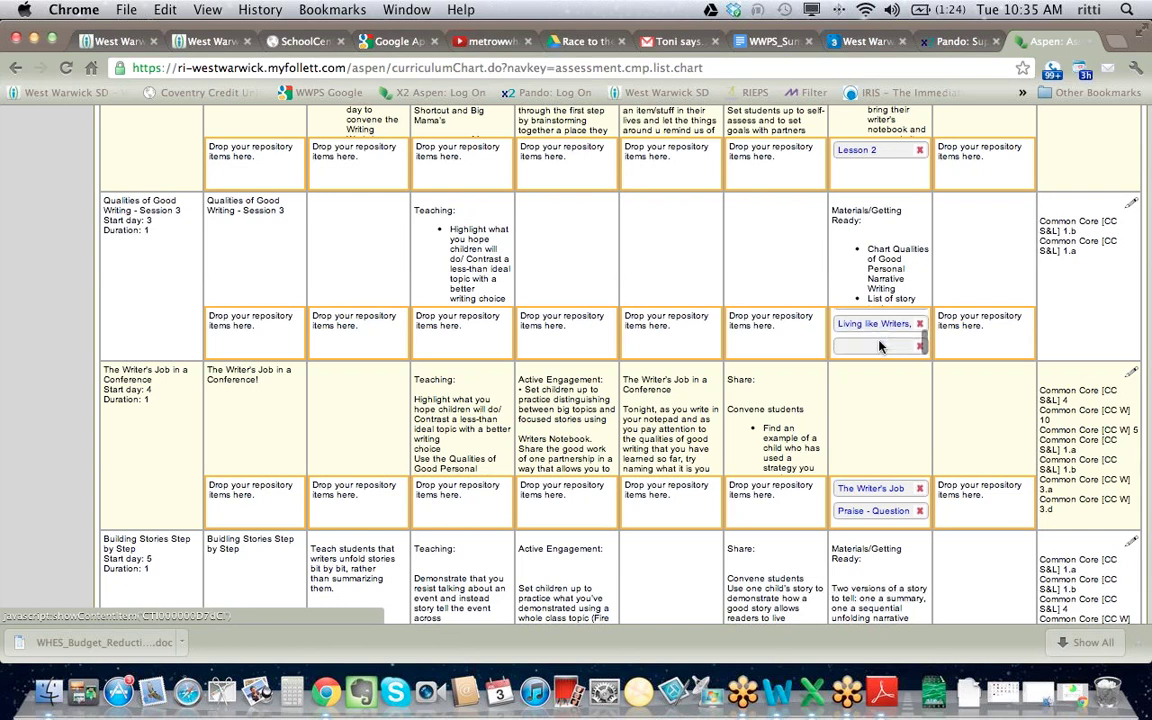
{"action": "scroll", "coordinate": [879, 346], "scroll_direction": "down", "scroll_amount": 1}
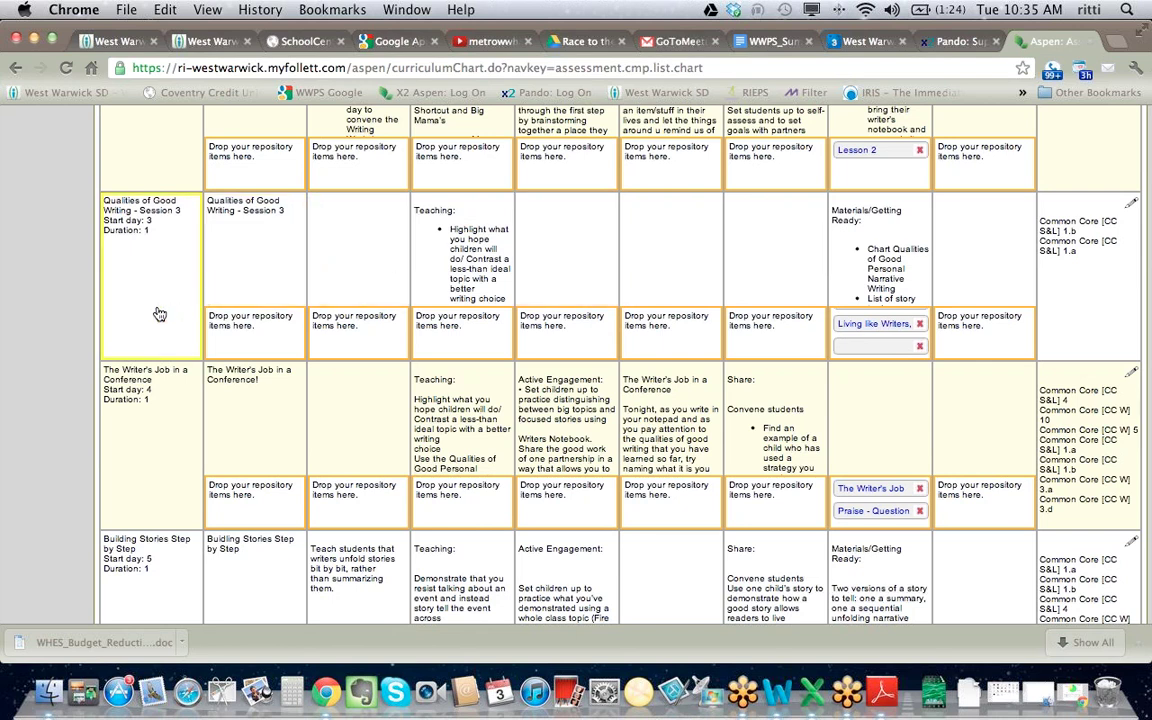
- Select the Informational Writing unit on the curriculum map timeline to display its details
{"action": "scroll", "coordinate": [158, 314], "scroll_direction": "up", "scroll_amount": 15}
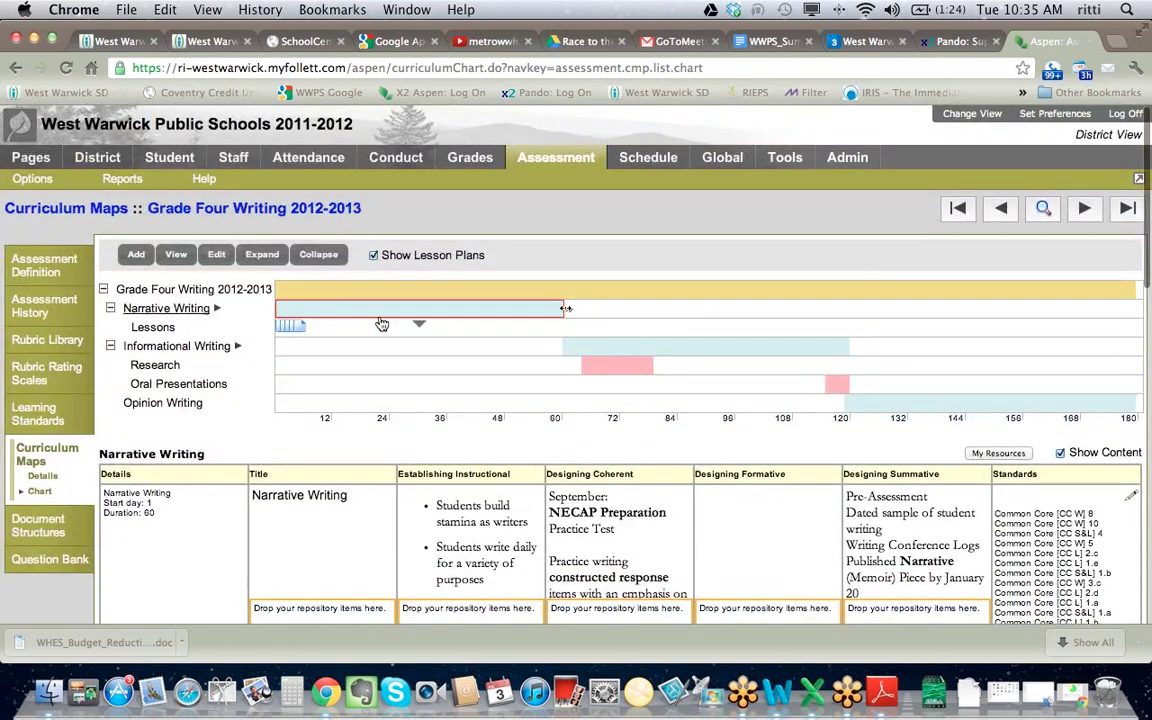
{"action": "mouse_move", "coordinate": [413, 322]}
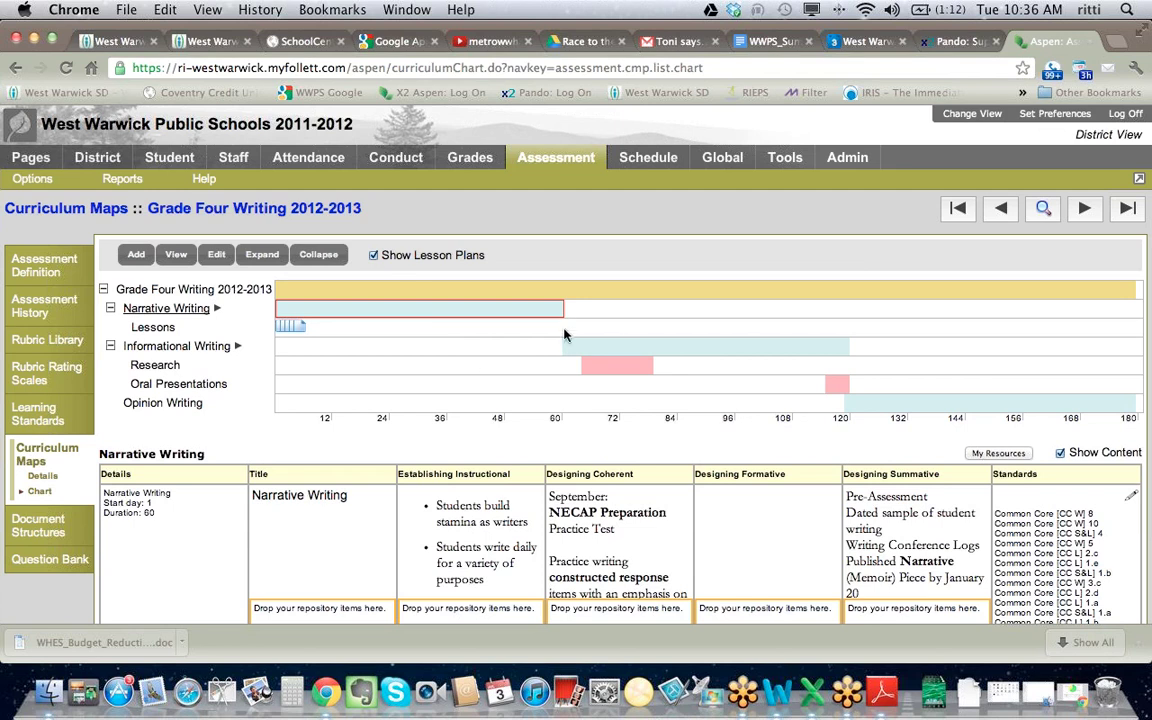
{"action": "mouse_move", "coordinate": [578, 349]}
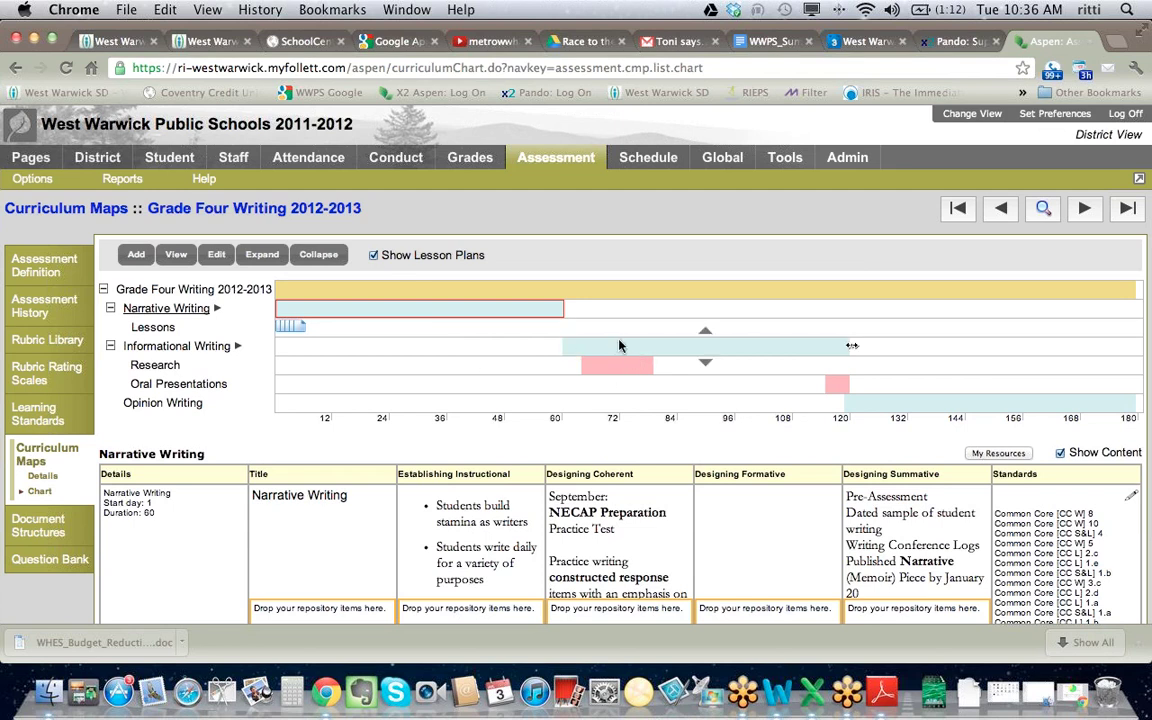
{"action": "left_click", "coordinate": [786, 354]}
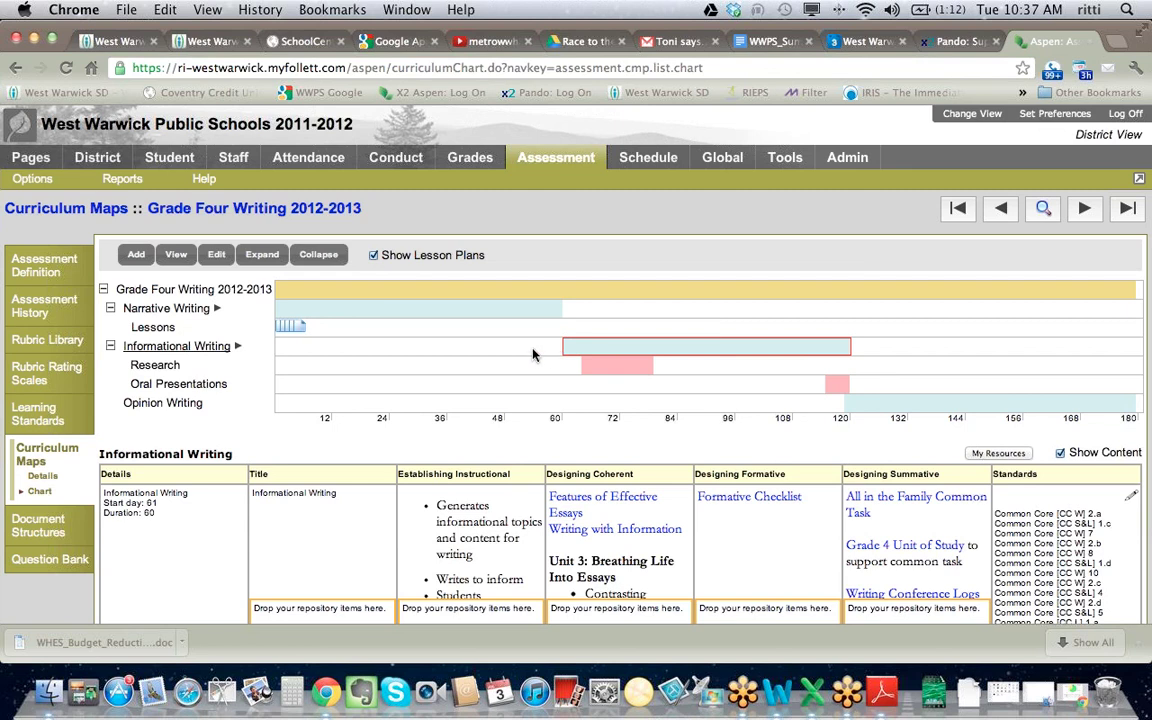
- Add a lesson plan titled Test with start day 61 to Informational Writing, save it and check its place on the timeline
{"action": "left_click", "coordinate": [136, 254]}
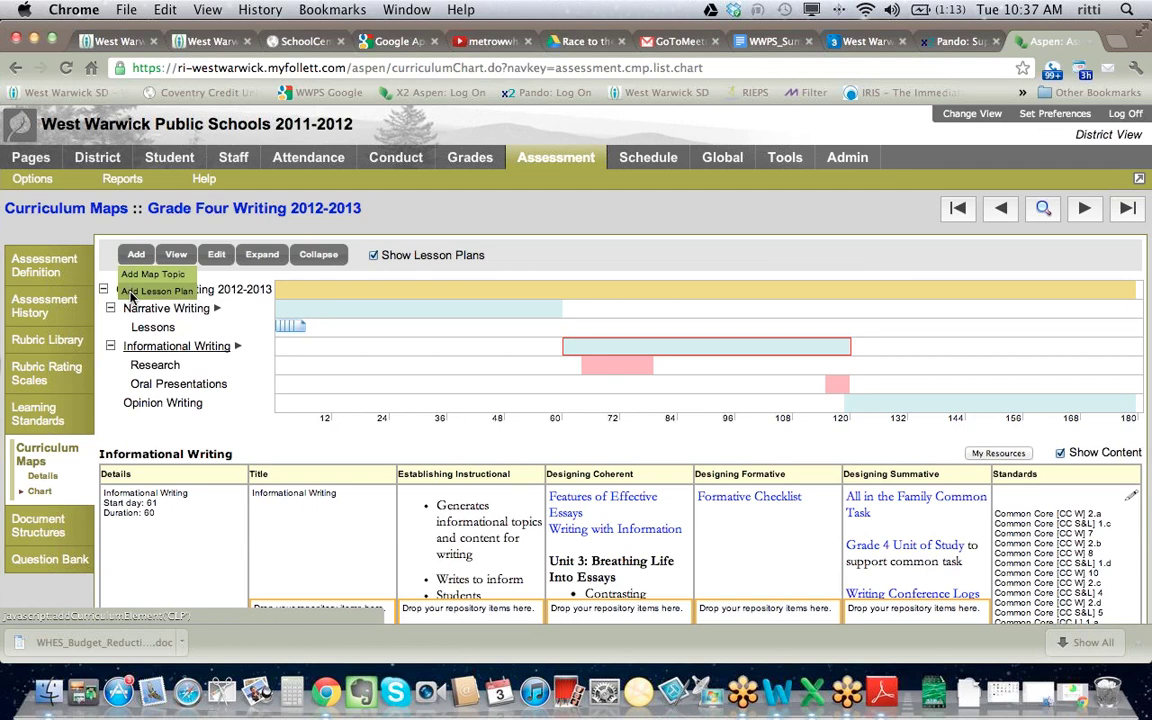
{"action": "left_click", "coordinate": [130, 292]}
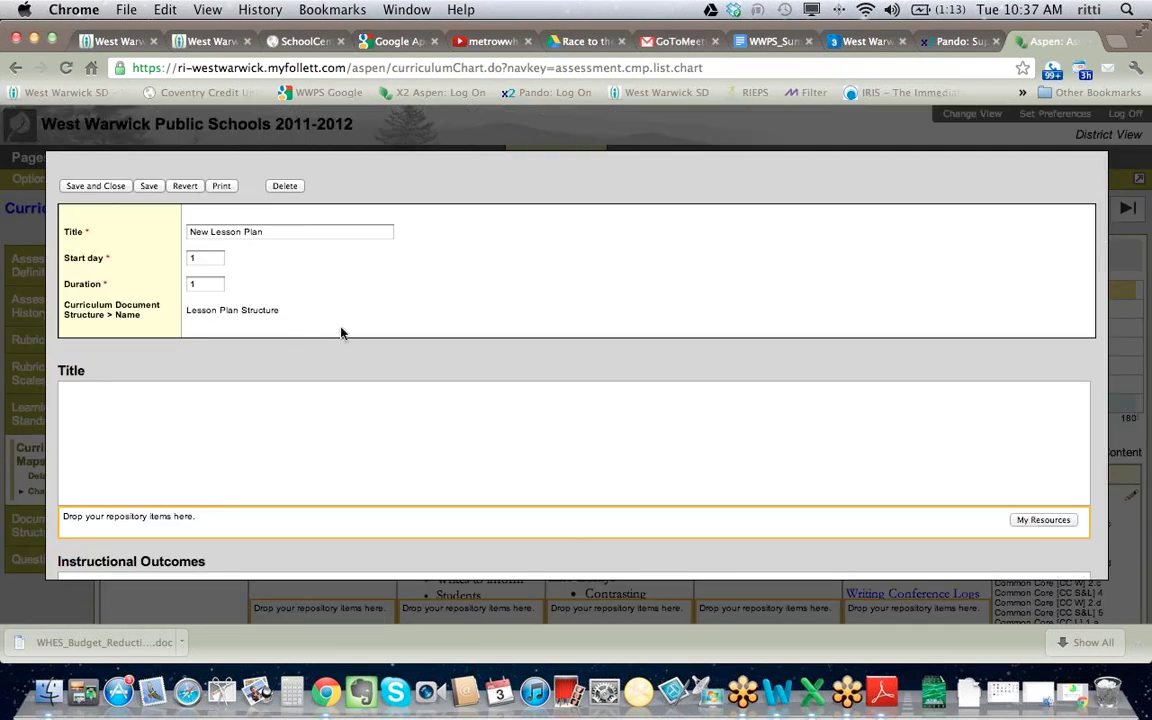
{"action": "left_click", "coordinate": [197, 233]}
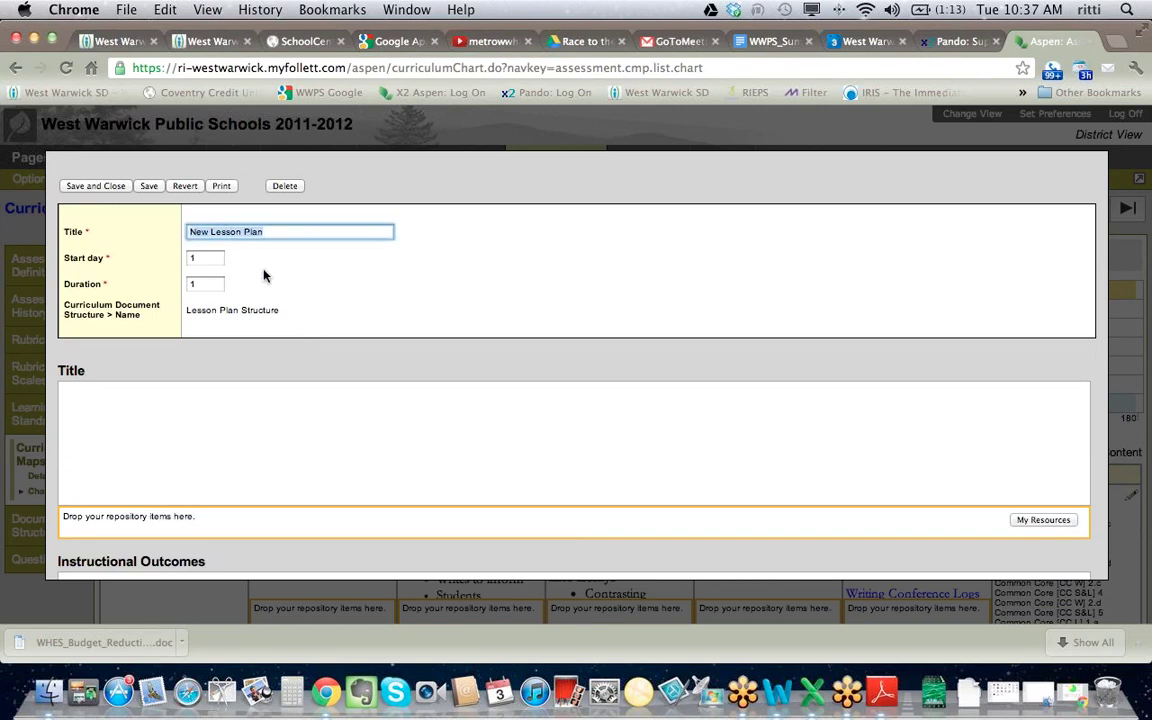
{"action": "type", "text": "Test"}
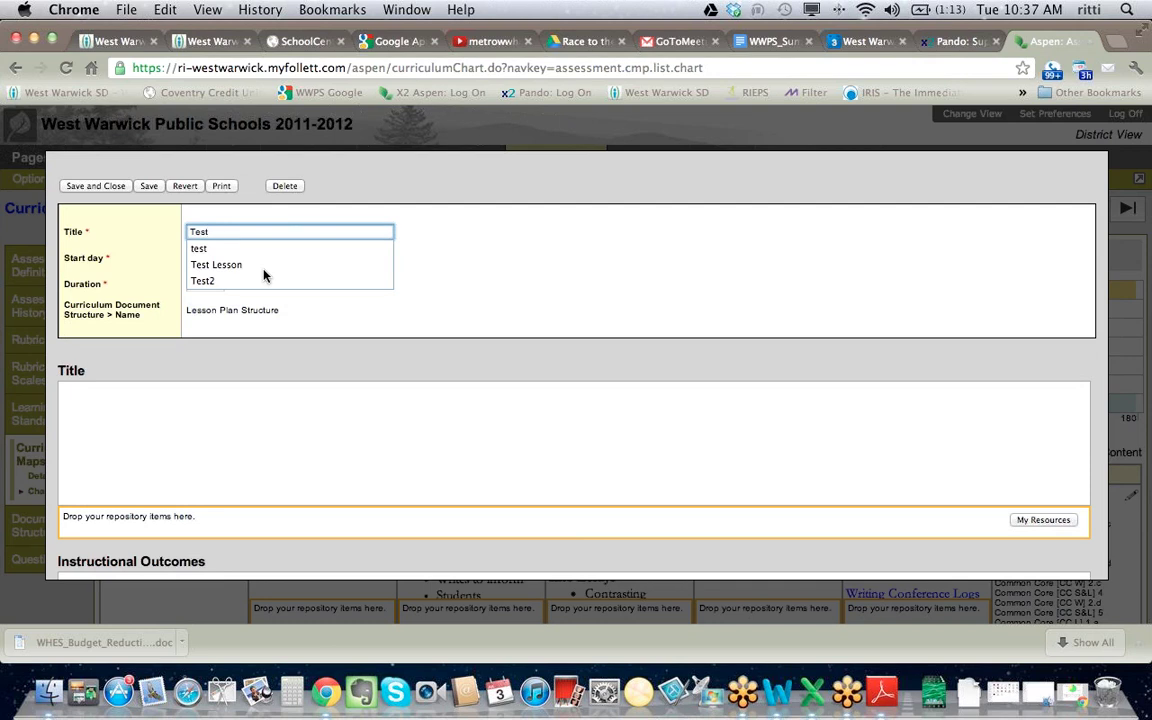
{"action": "key", "text": "Tab"}
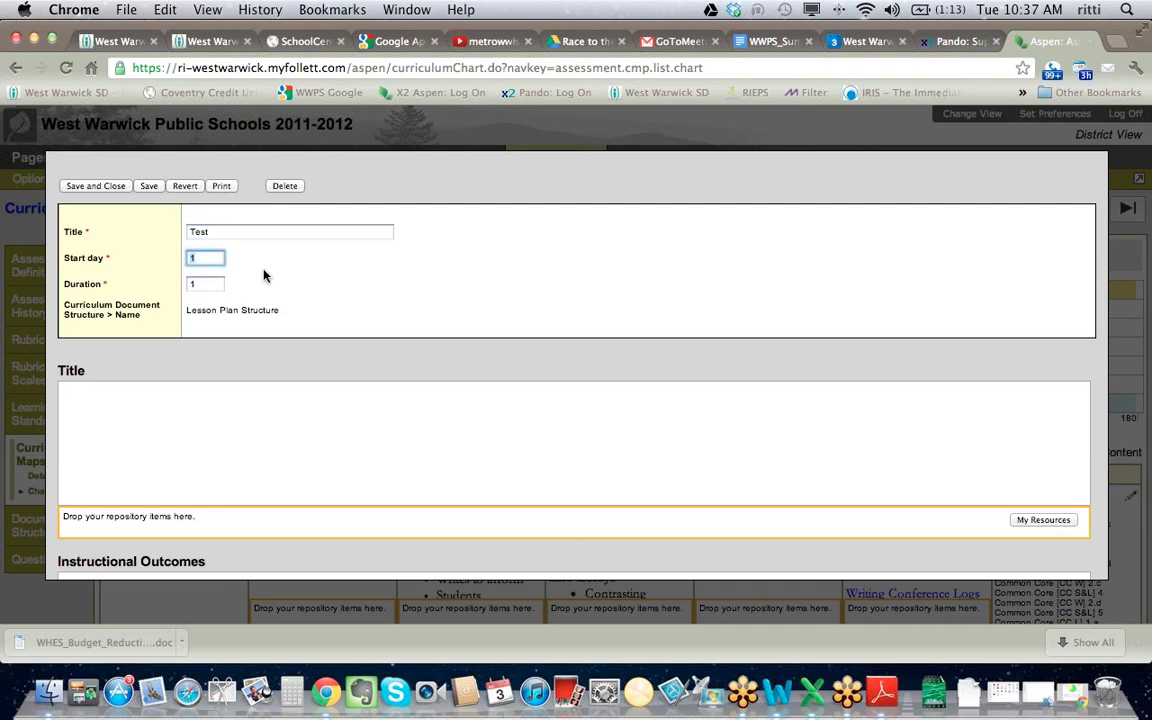
{"action": "type", "text": "61"}
{"action": "left_click", "coordinate": [336, 357]}
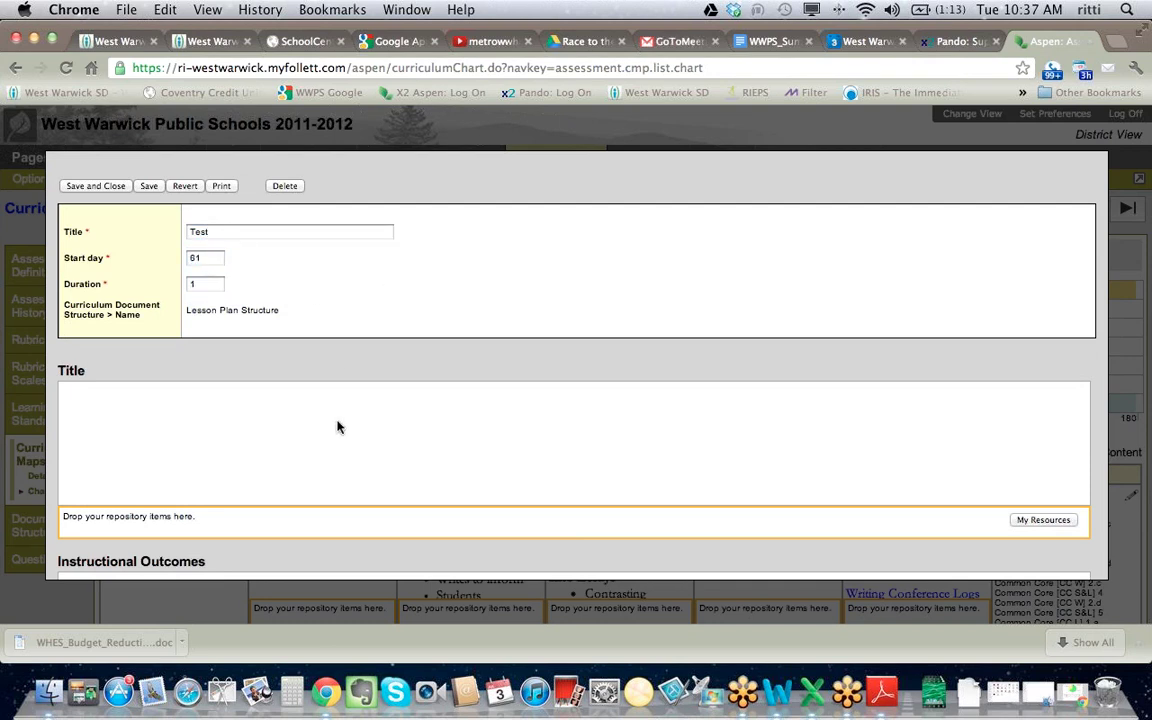
{"action": "left_click", "coordinate": [97, 186]}
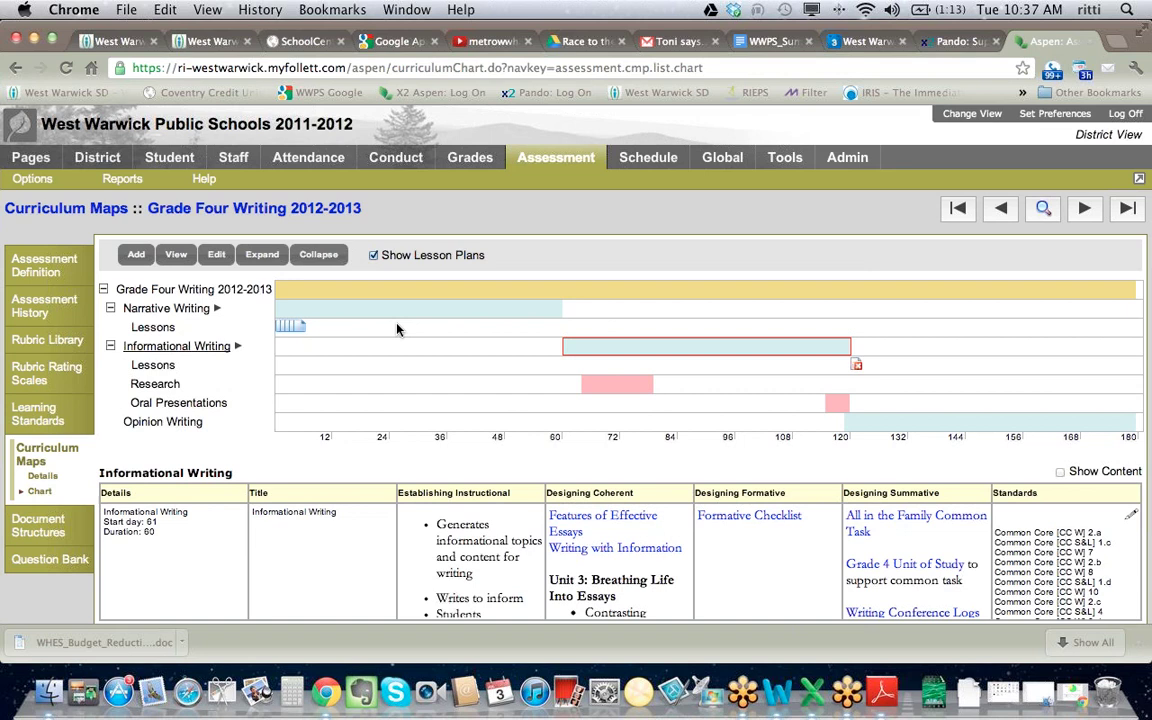
{"action": "mouse_move", "coordinate": [590, 352]}
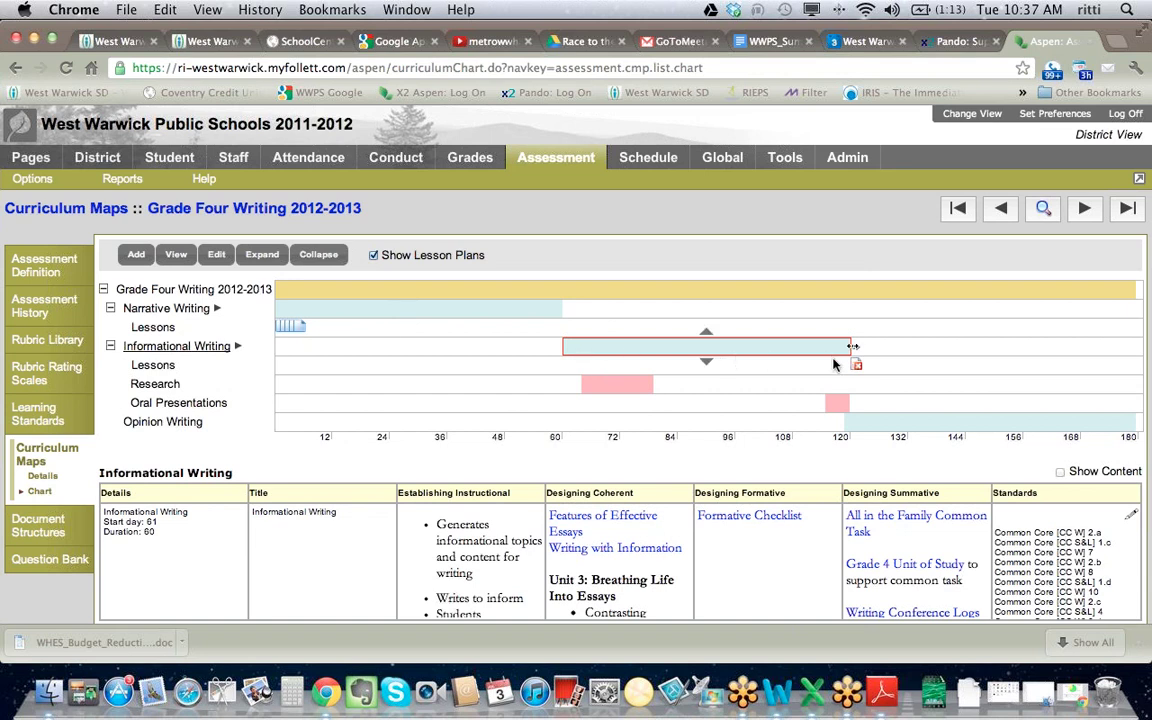
{"action": "mouse_move", "coordinate": [856, 370]}
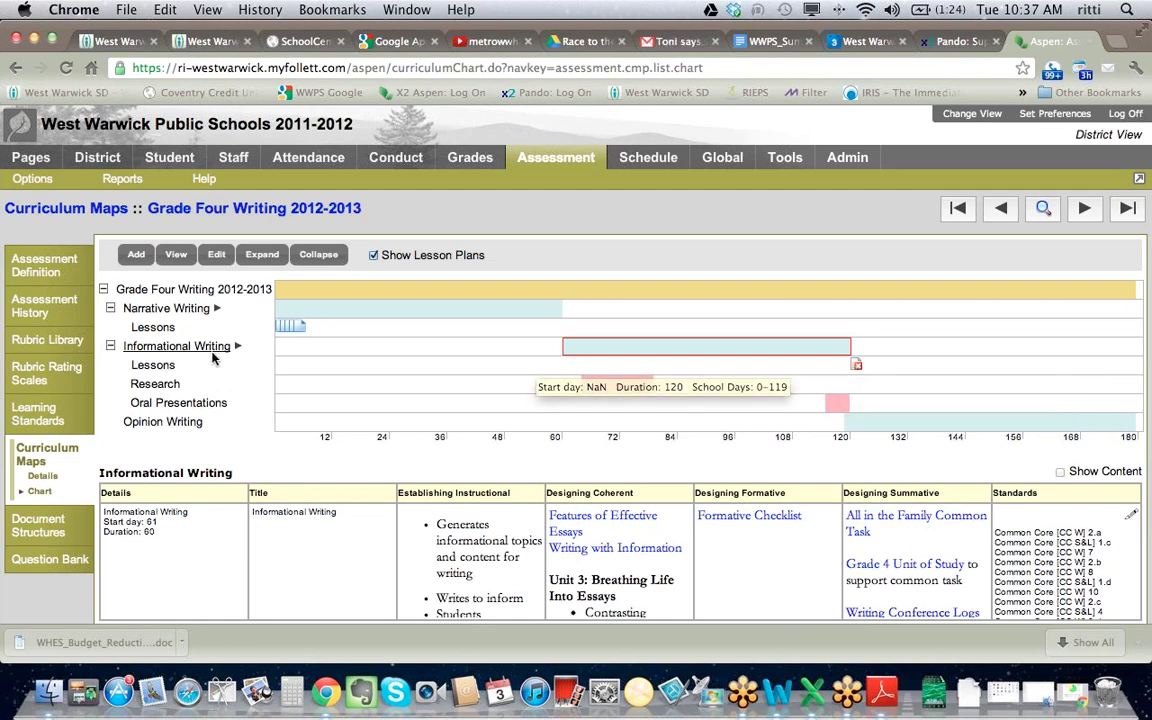
- Move the Test lesson plan along the timeline to start day 2 of the Informational Writing unit
{"action": "left_click_drag", "start_coordinate": [856, 366], "coordinate": [569, 377]}
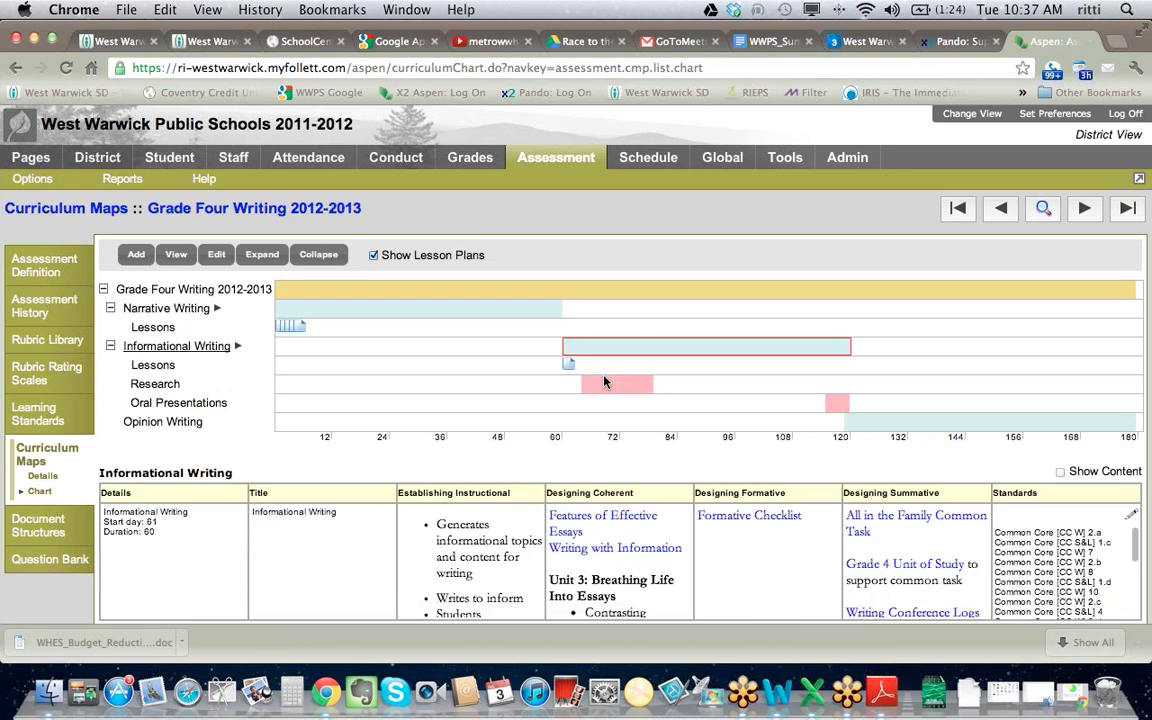
{"action": "mouse_move", "coordinate": [851, 355]}
{"action": "mouse_move", "coordinate": [570, 366]}
{"action": "left_mouse_down"}
{"action": "mouse_move", "coordinate": [787, 373]}
{"action": "mouse_move", "coordinate": [571, 384]}
{"action": "mouse_move", "coordinate": [571, 360]}
{"action": "left_mouse_up"}
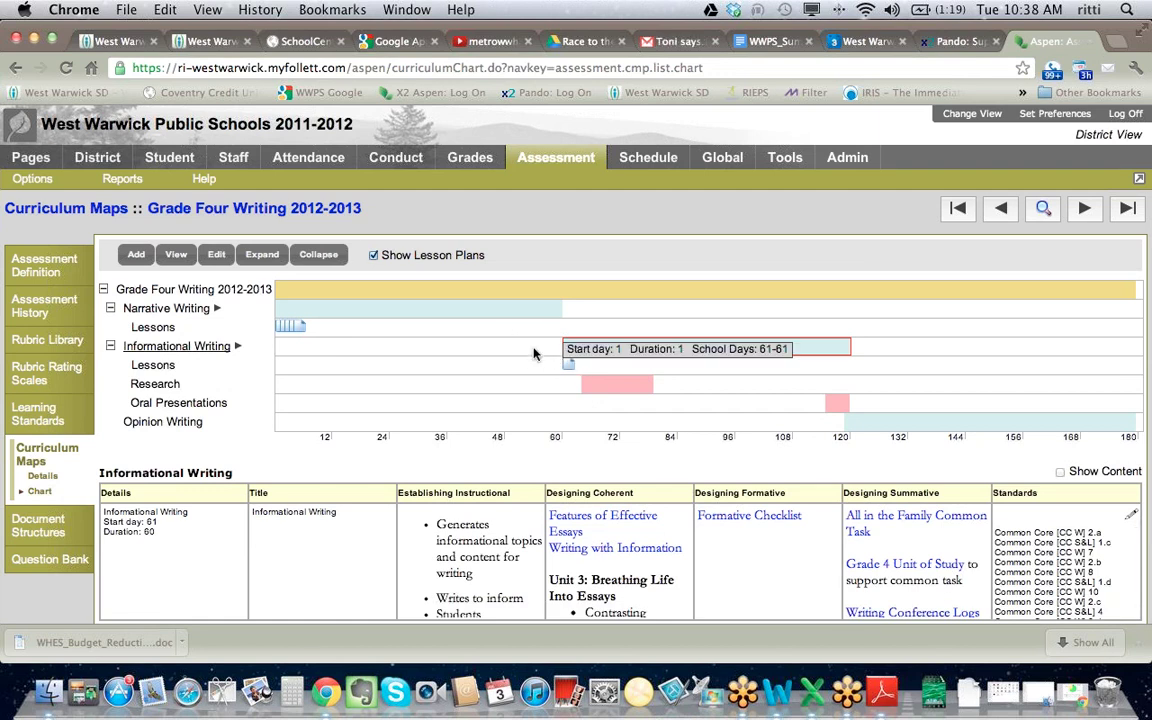
{"action": "left_click_drag", "start_coordinate": [566, 364], "coordinate": [569, 372]}
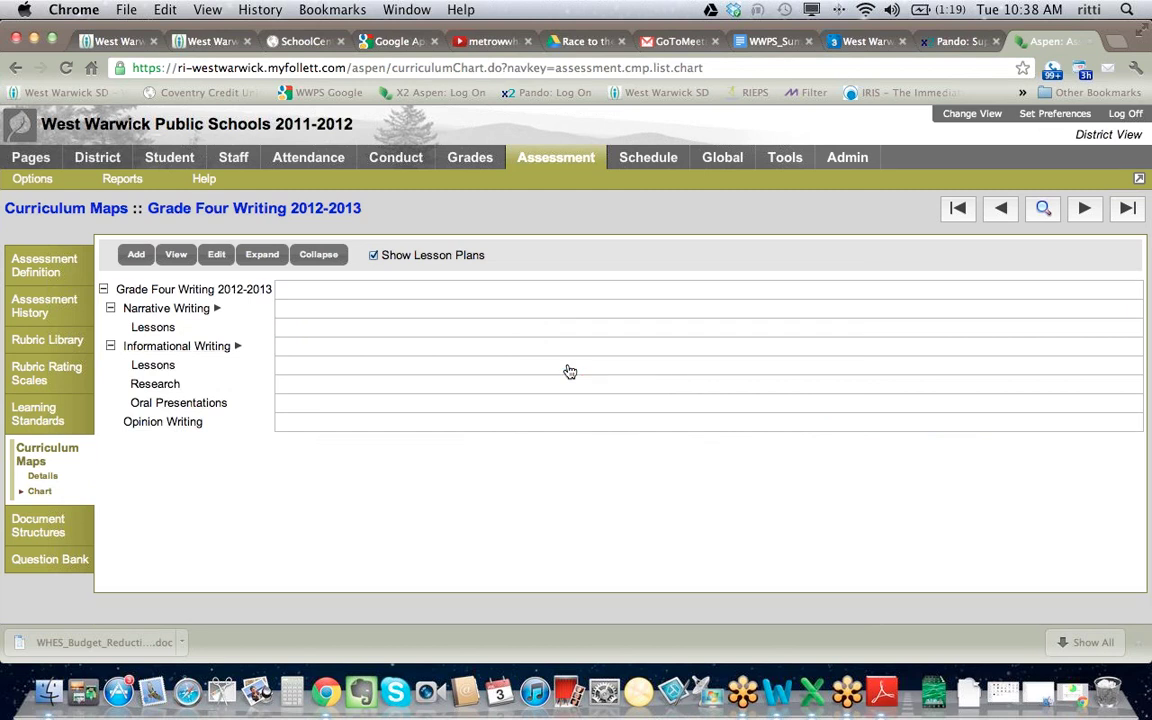
{"action": "mouse_move", "coordinate": [570, 369]}
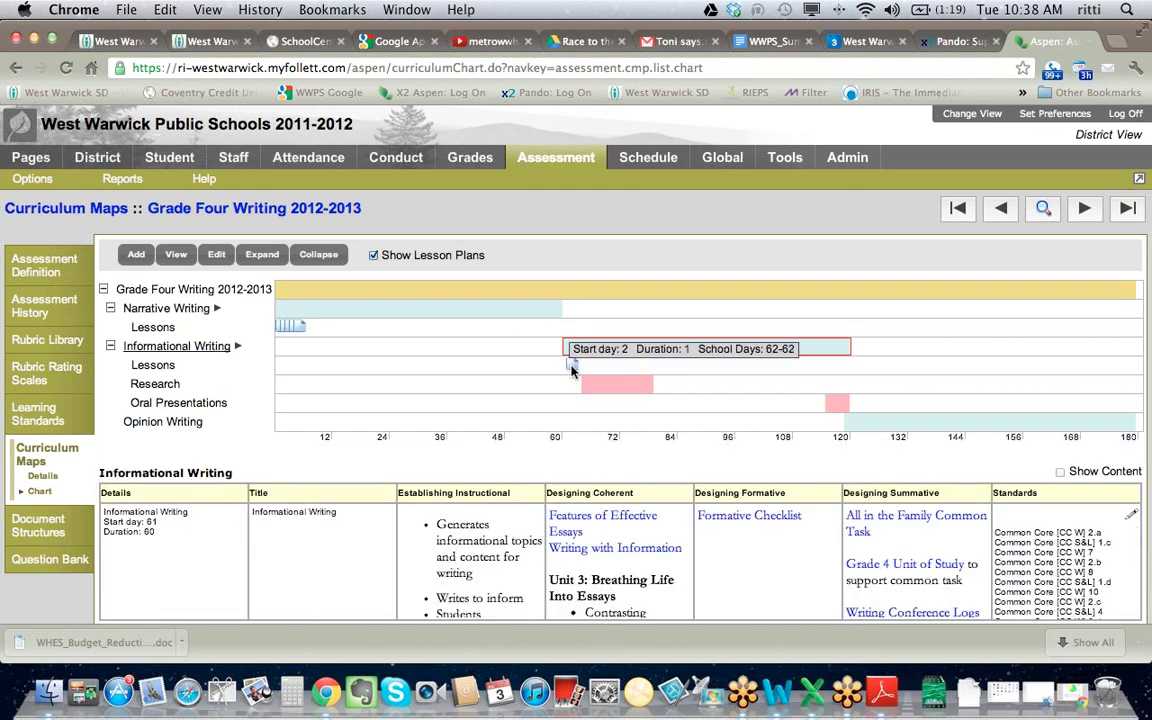
- Open the Test lesson plan and add the Common Core standard [CC L] 1.g to its Standards section
{"action": "left_click", "coordinate": [572, 370]}
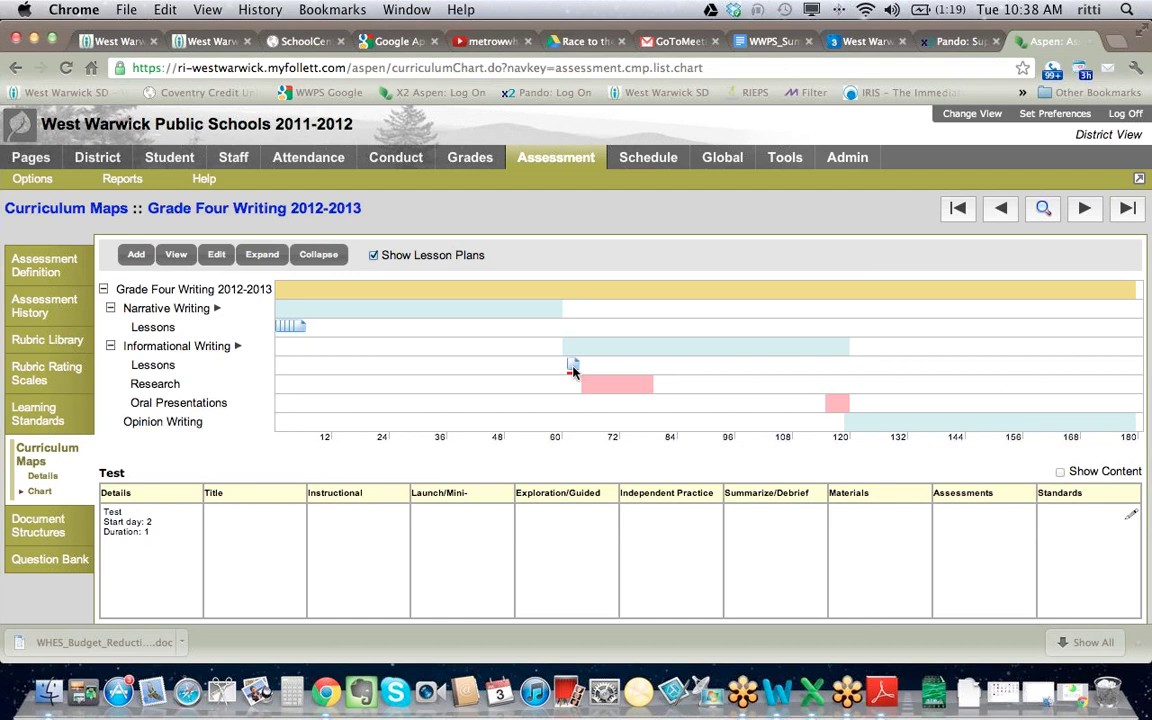
{"action": "double_click", "coordinate": [572, 368]}
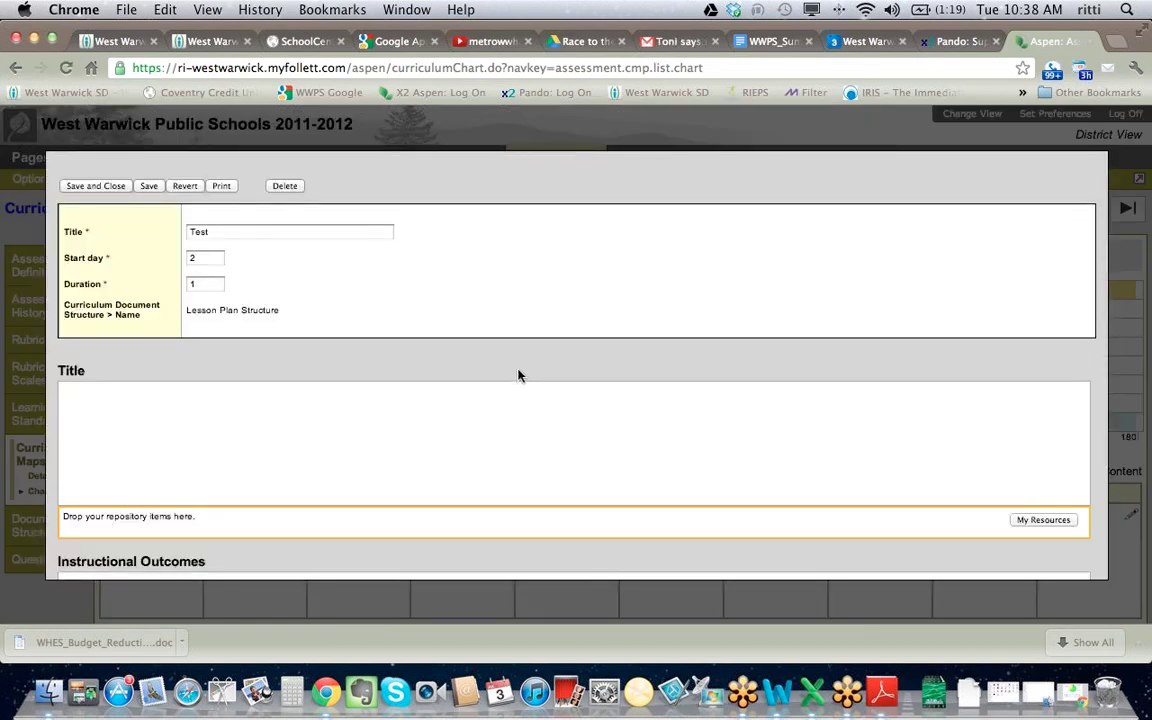
{"action": "scroll", "coordinate": [518, 375], "scroll_direction": "down", "scroll_amount": 15}
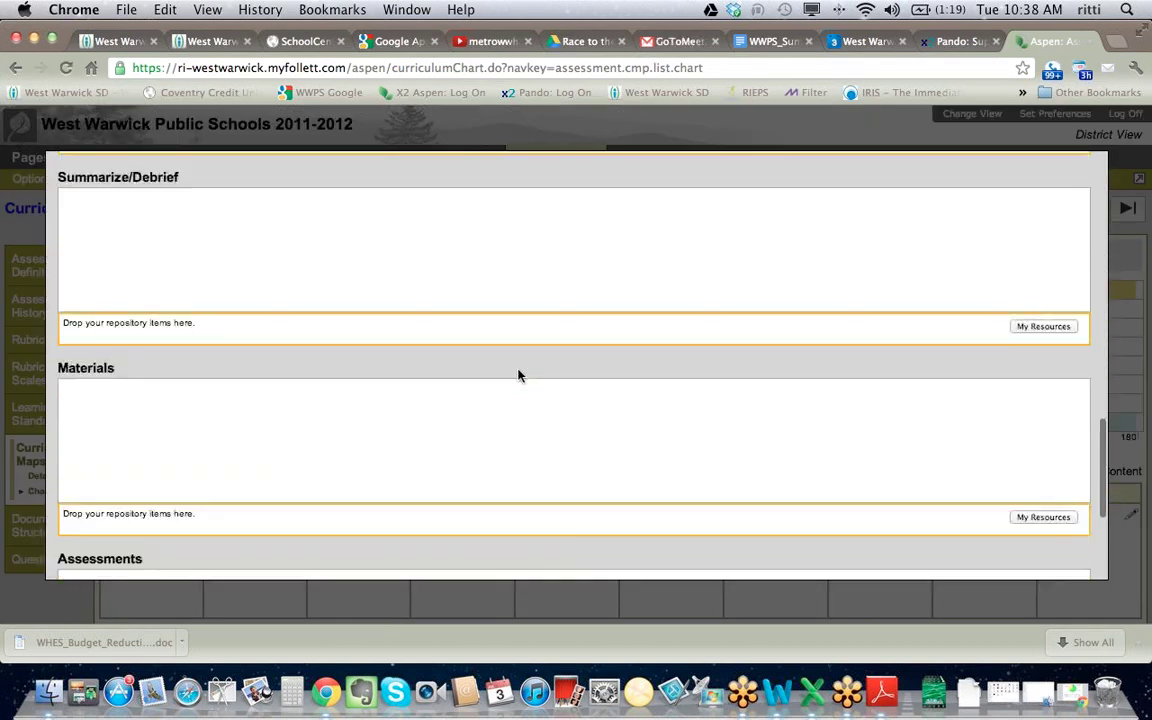
{"action": "scroll", "coordinate": [518, 375], "scroll_direction": "down", "scroll_amount": 3}
{"action": "scroll", "coordinate": [518, 375], "scroll_direction": "down", "scroll_amount": 2}
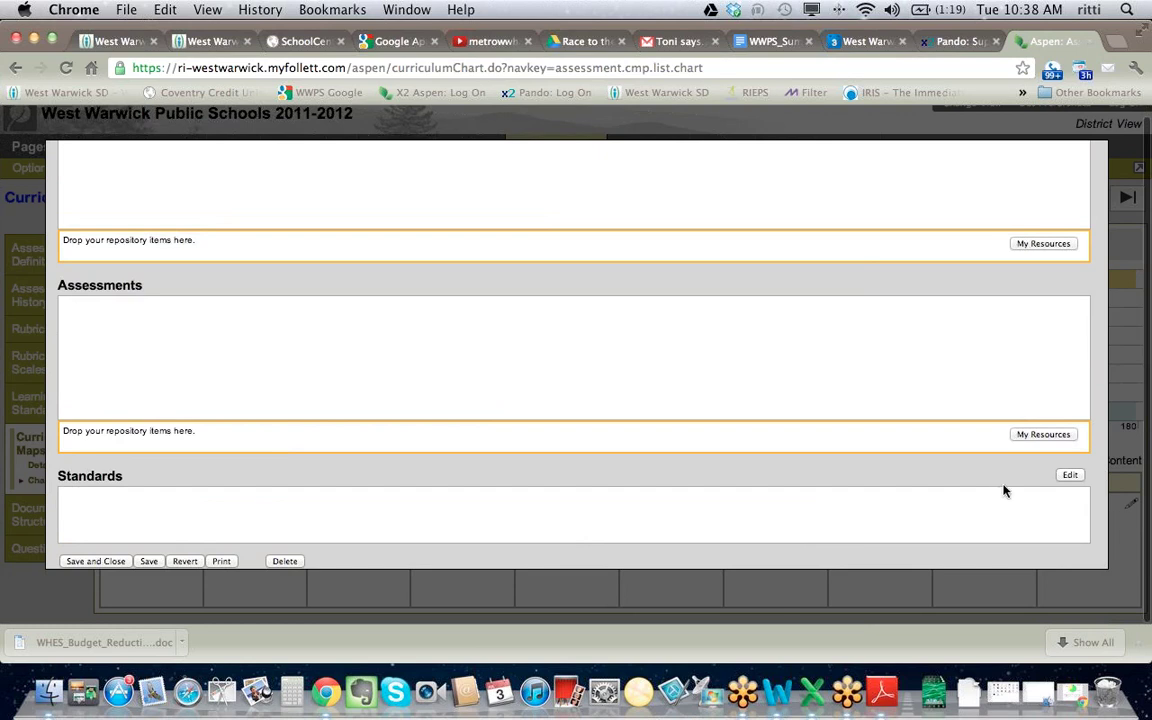
{"action": "left_click", "coordinate": [1070, 475]}
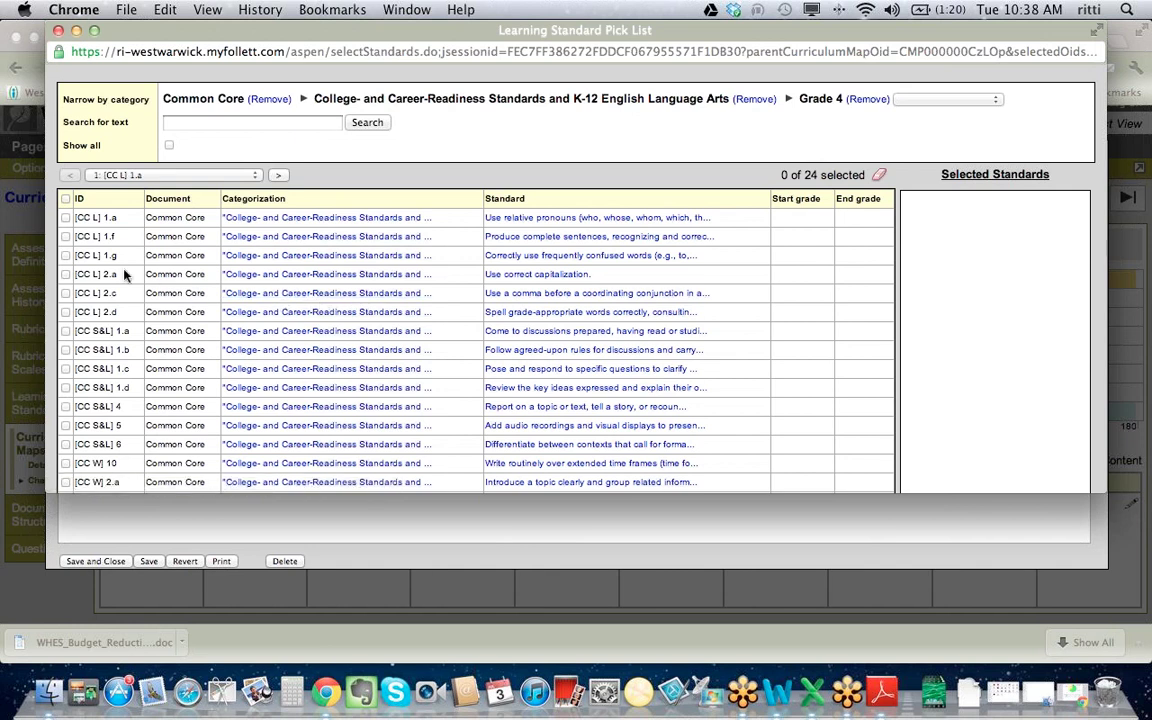
{"action": "left_click", "coordinate": [66, 256]}
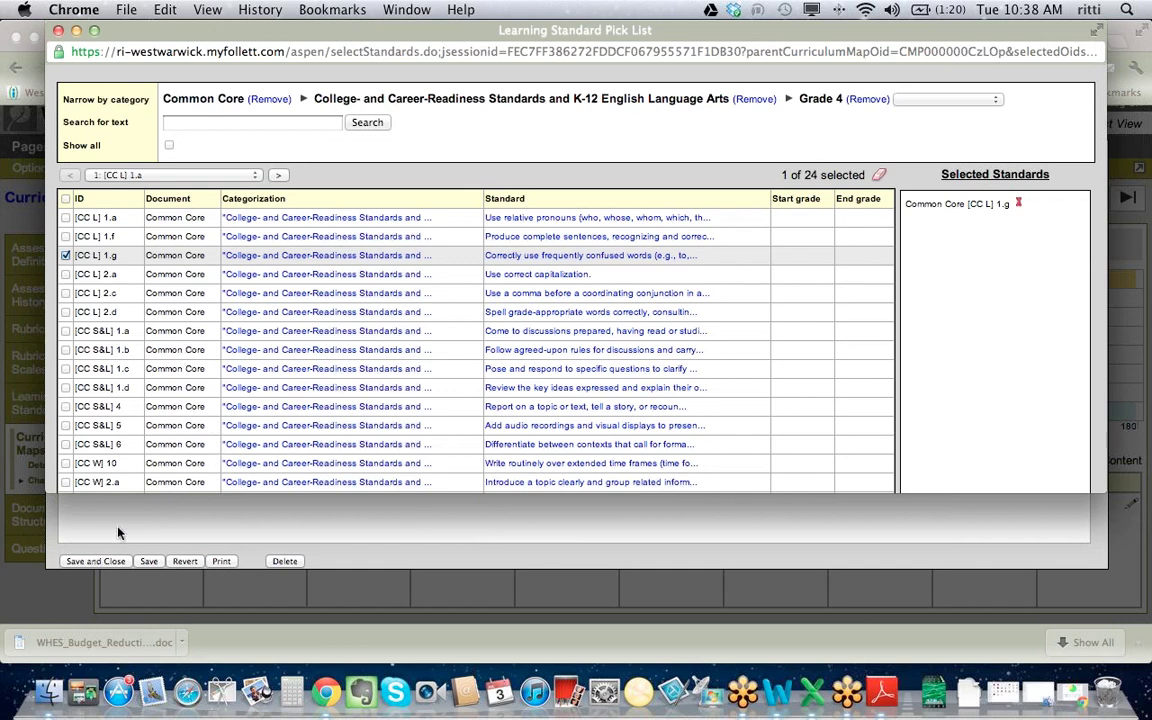
{"action": "scroll", "coordinate": [489, 437], "scroll_direction": "down", "scroll_amount": 3}
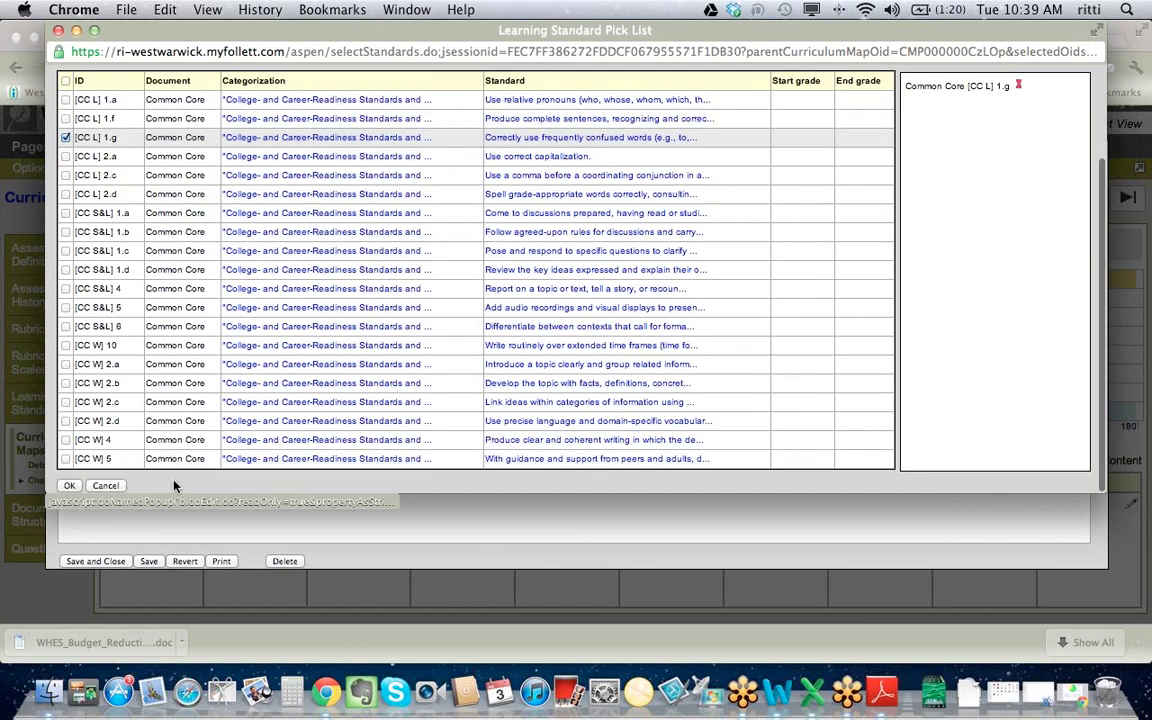
{"action": "left_click", "coordinate": [69, 486]}
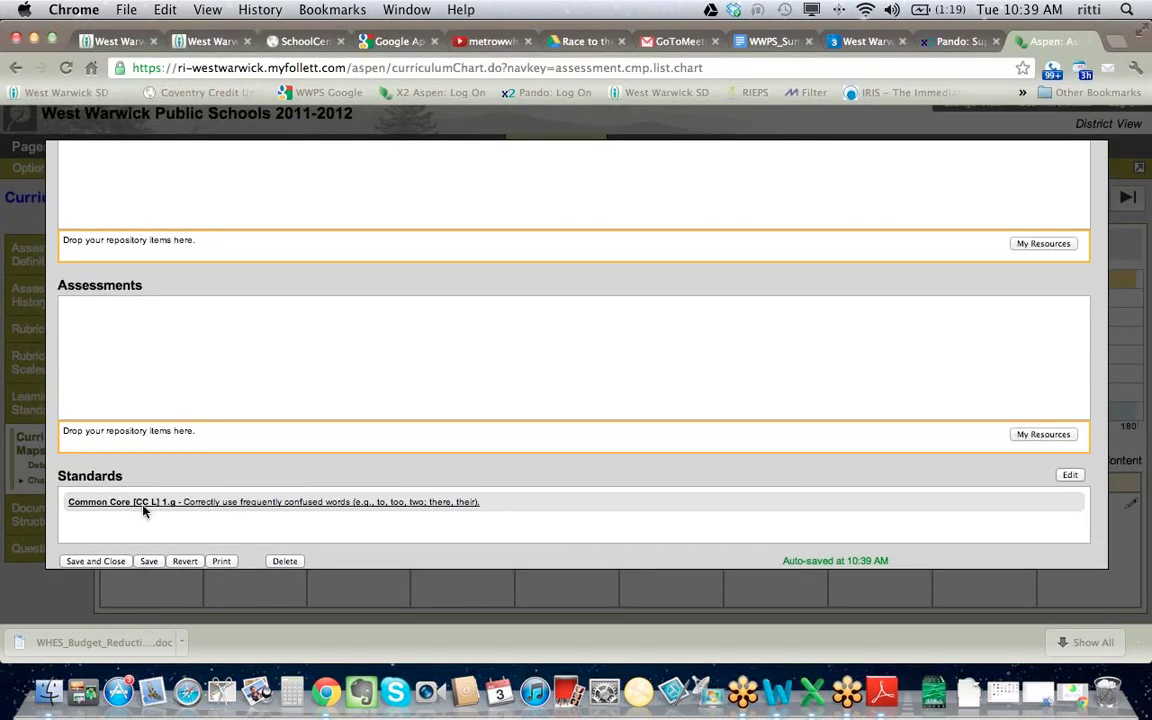
- Examine the sections of the Test lesson plan form, from Title and Instructional Outcomes through Materials, Assessments and Standards
{"action": "scroll", "coordinate": [357, 393], "scroll_direction": "up", "scroll_amount": 3}
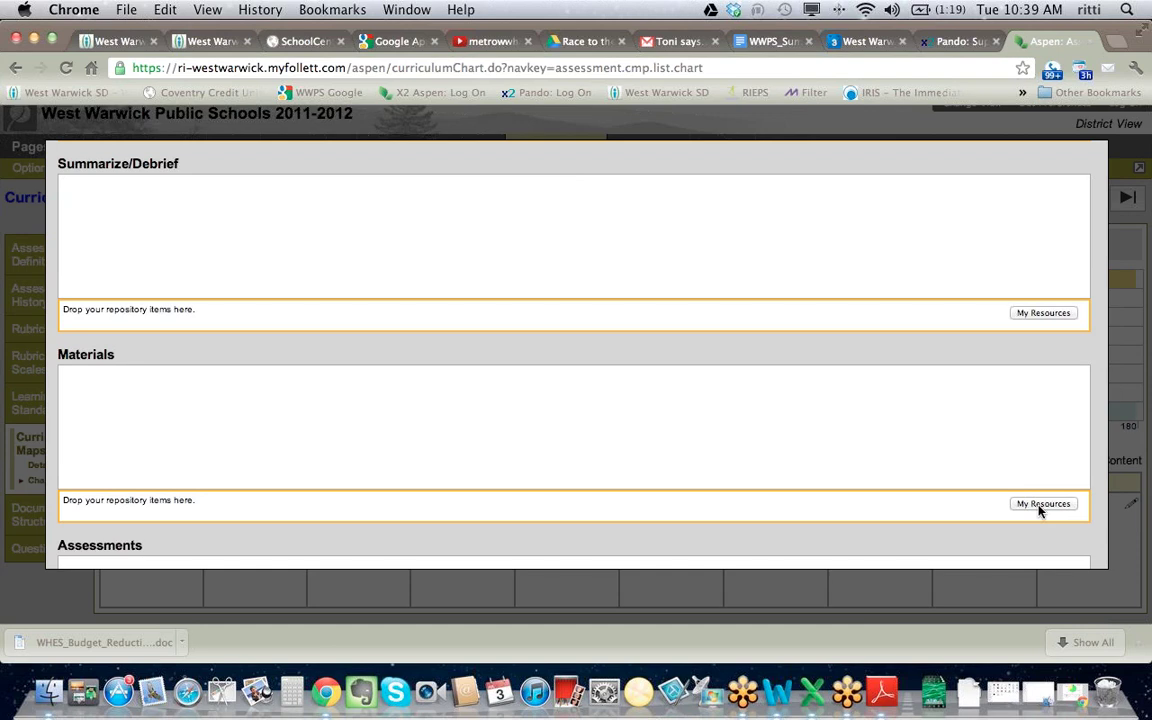
{"action": "scroll", "coordinate": [416, 211], "scroll_direction": "up", "scroll_amount": 6}
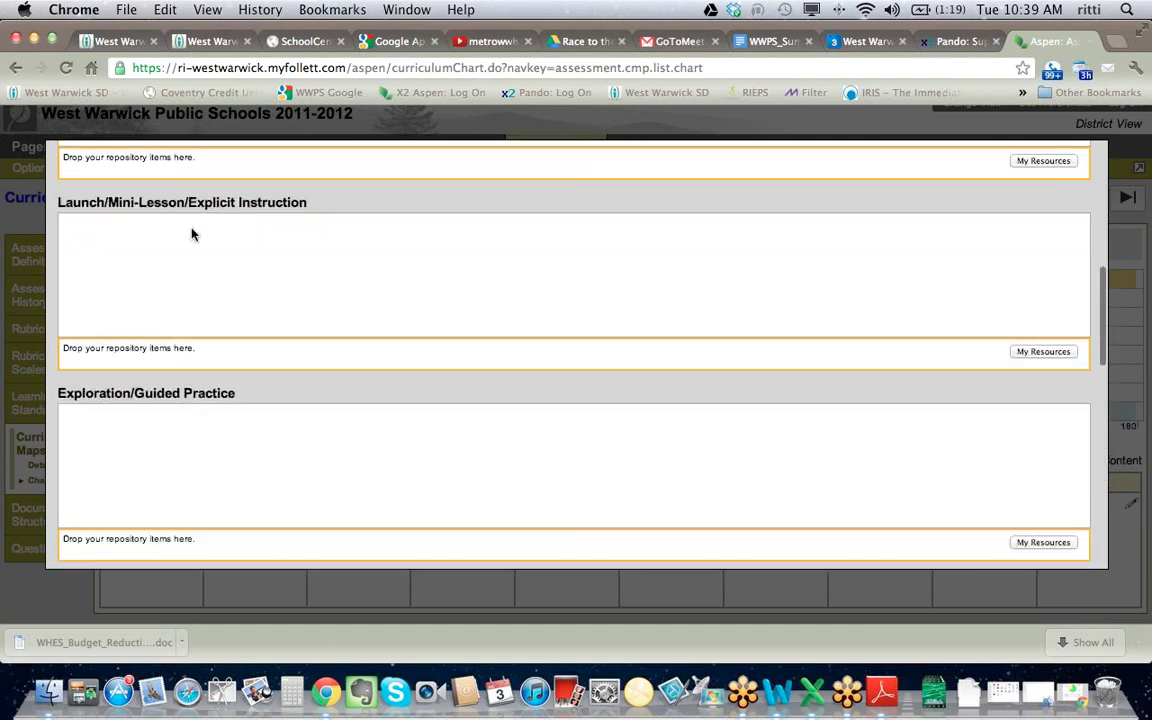
{"action": "scroll", "coordinate": [170, 262], "scroll_direction": "up", "scroll_amount": 5}
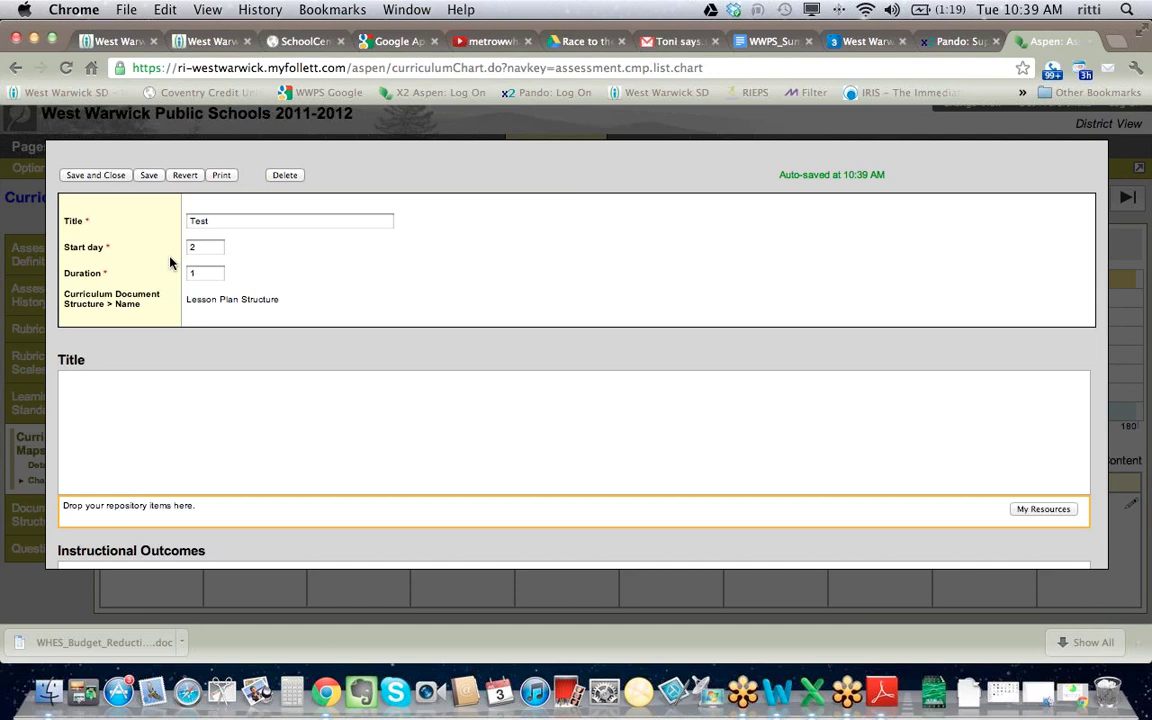
{"action": "scroll", "coordinate": [450, 378], "scroll_direction": "down", "scroll_amount": 5}
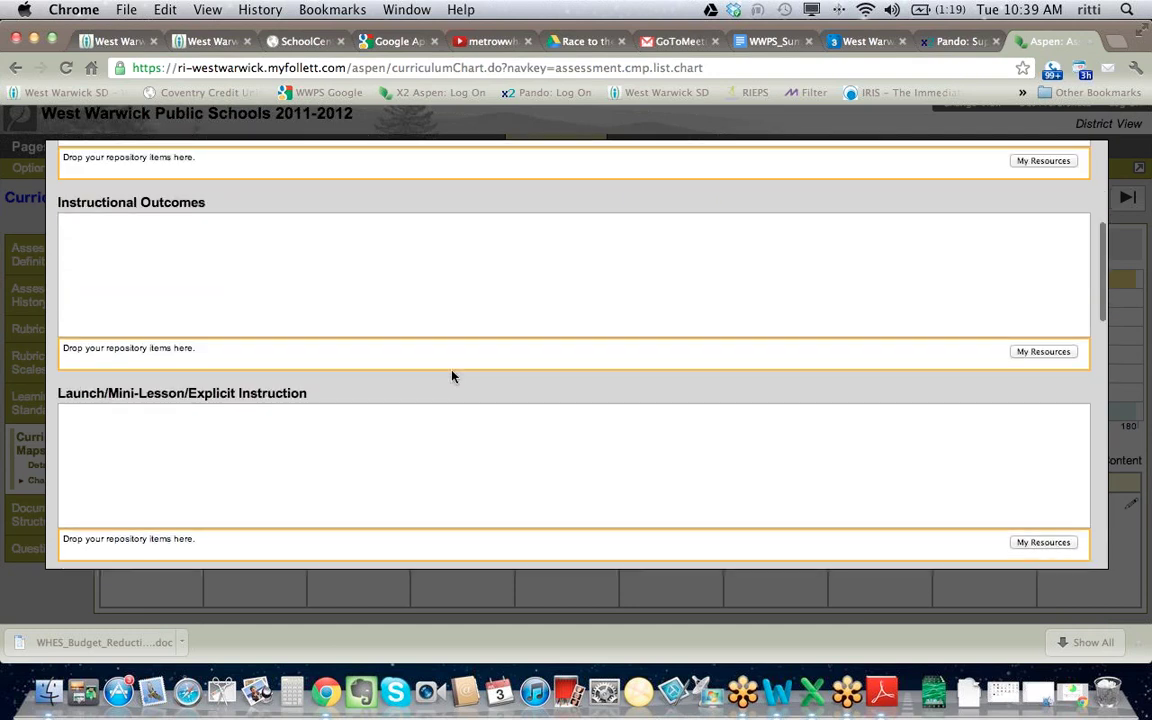
{"action": "scroll", "coordinate": [451, 376], "scroll_direction": "down", "scroll_amount": 6}
{"action": "scroll", "coordinate": [451, 376], "scroll_direction": "down", "scroll_amount": 1}
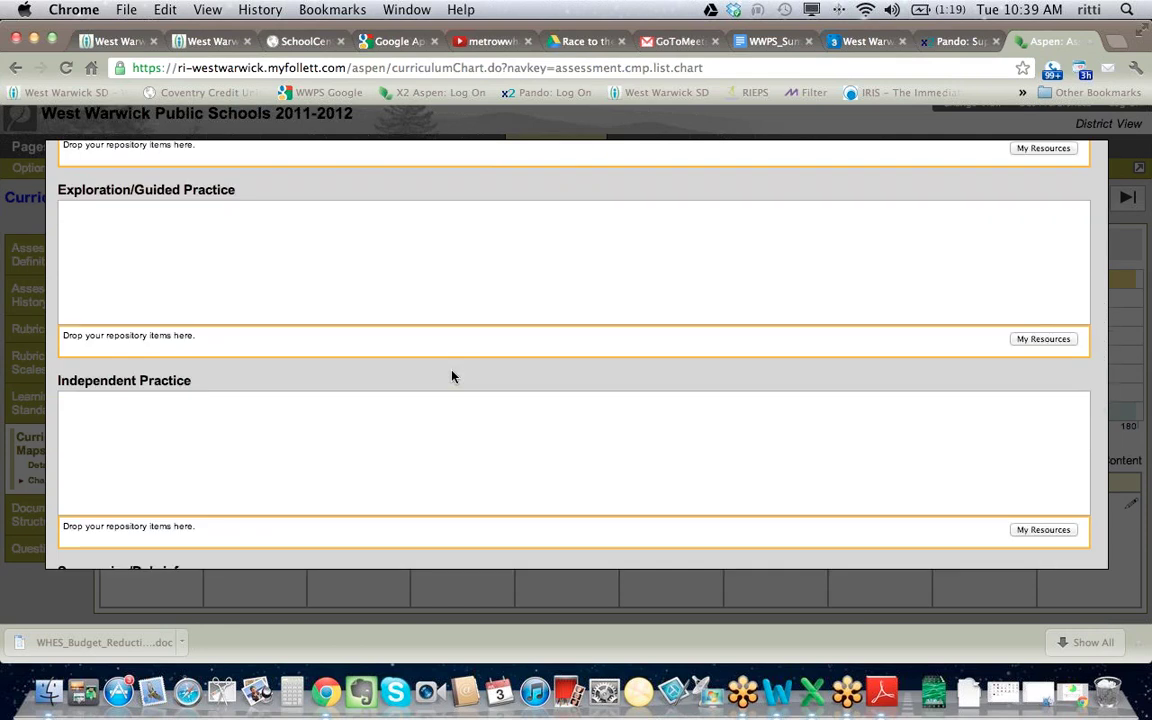
{"action": "scroll", "coordinate": [451, 376], "scroll_direction": "down", "scroll_amount": 6}
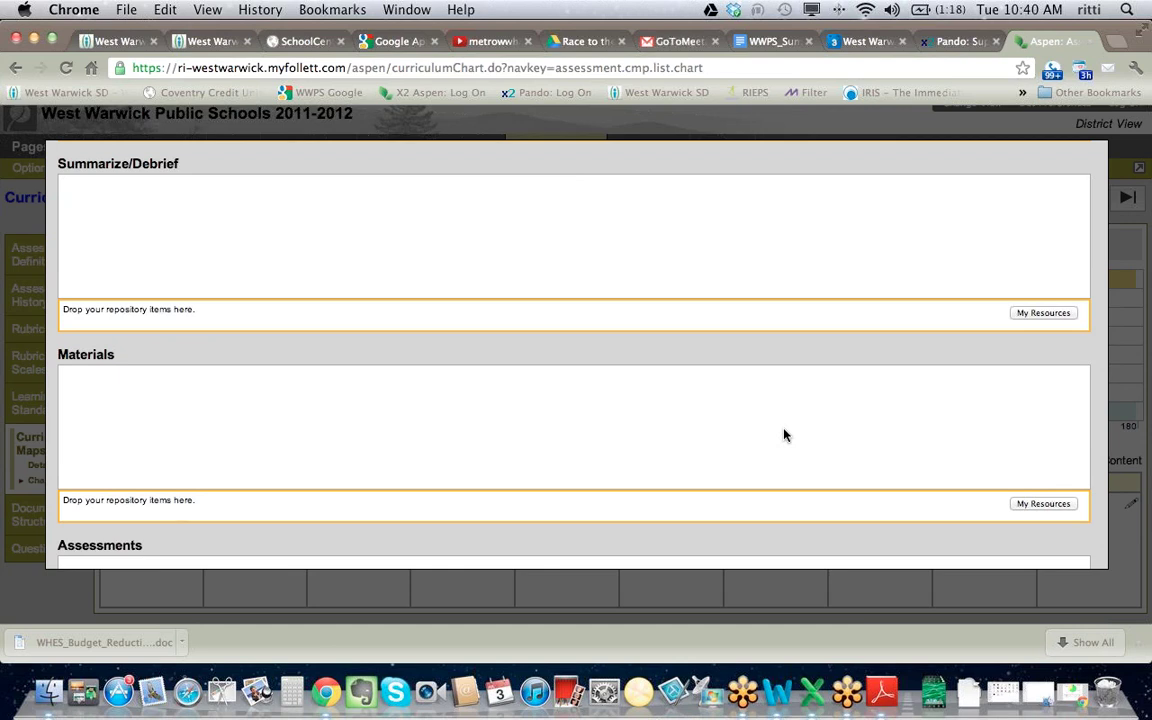
{"action": "scroll", "coordinate": [700, 380], "scroll_direction": "down", "scroll_amount": 5}
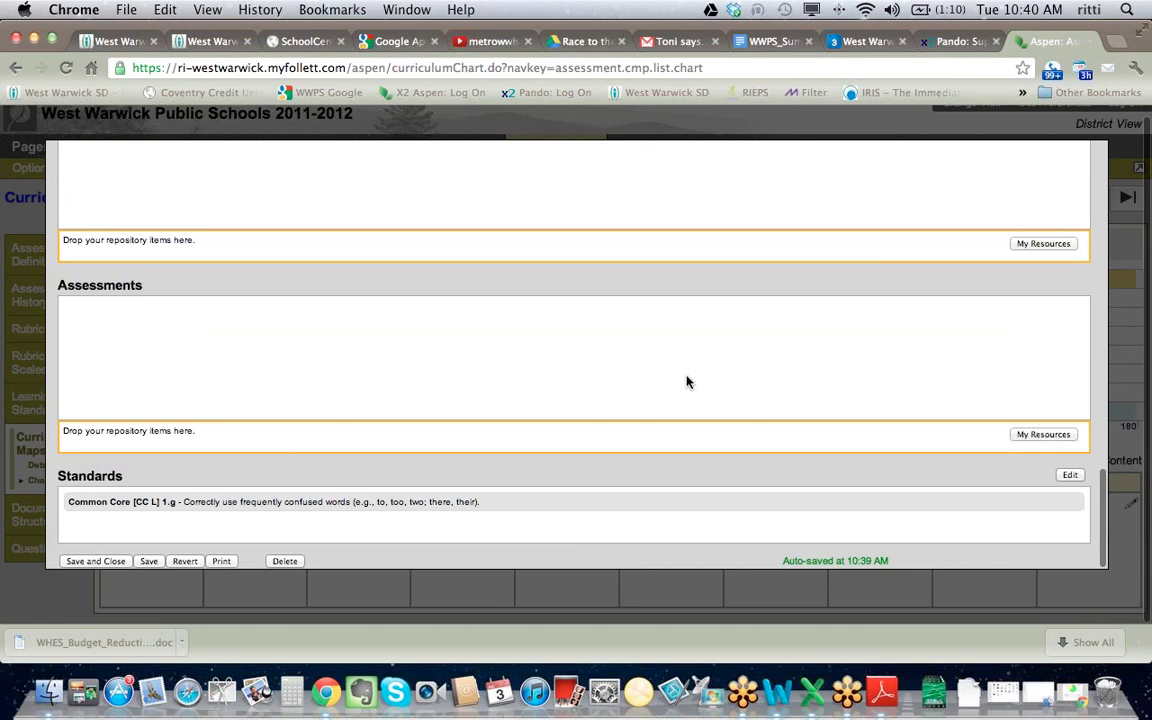
- Save and close the Test lesson plan, then reopen it from the timeline and delete it with its related records
{"action": "left_click", "coordinate": [100, 561]}
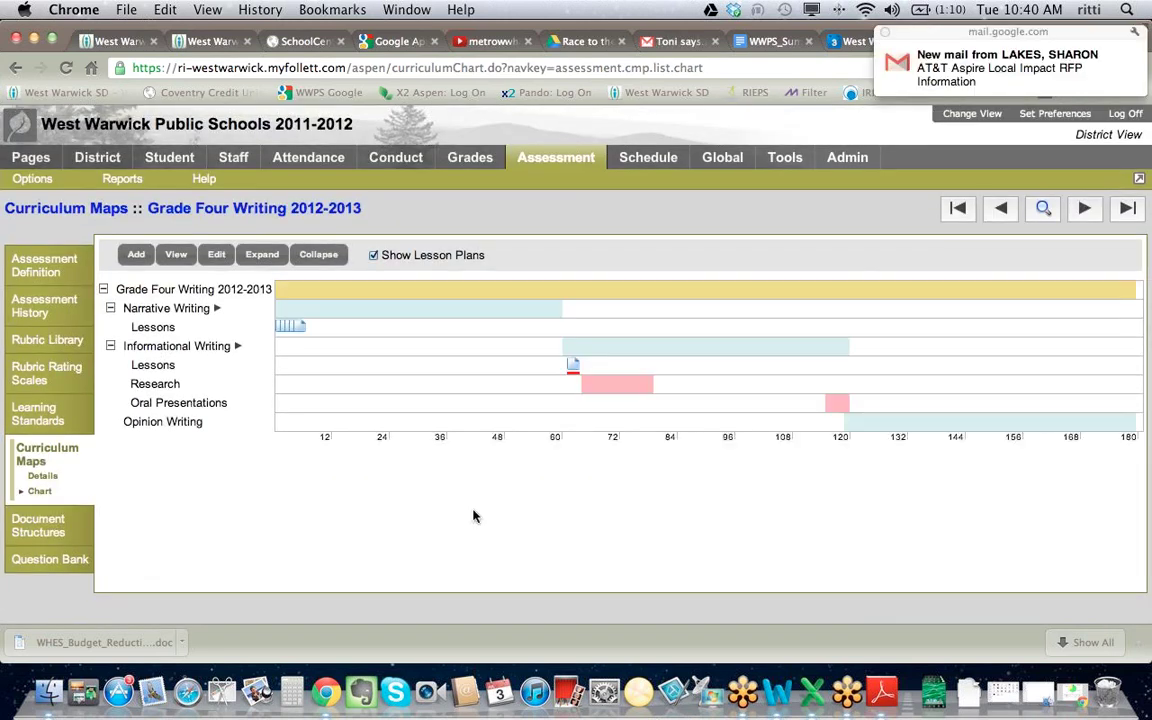
{"action": "left_click", "coordinate": [560, 370]}
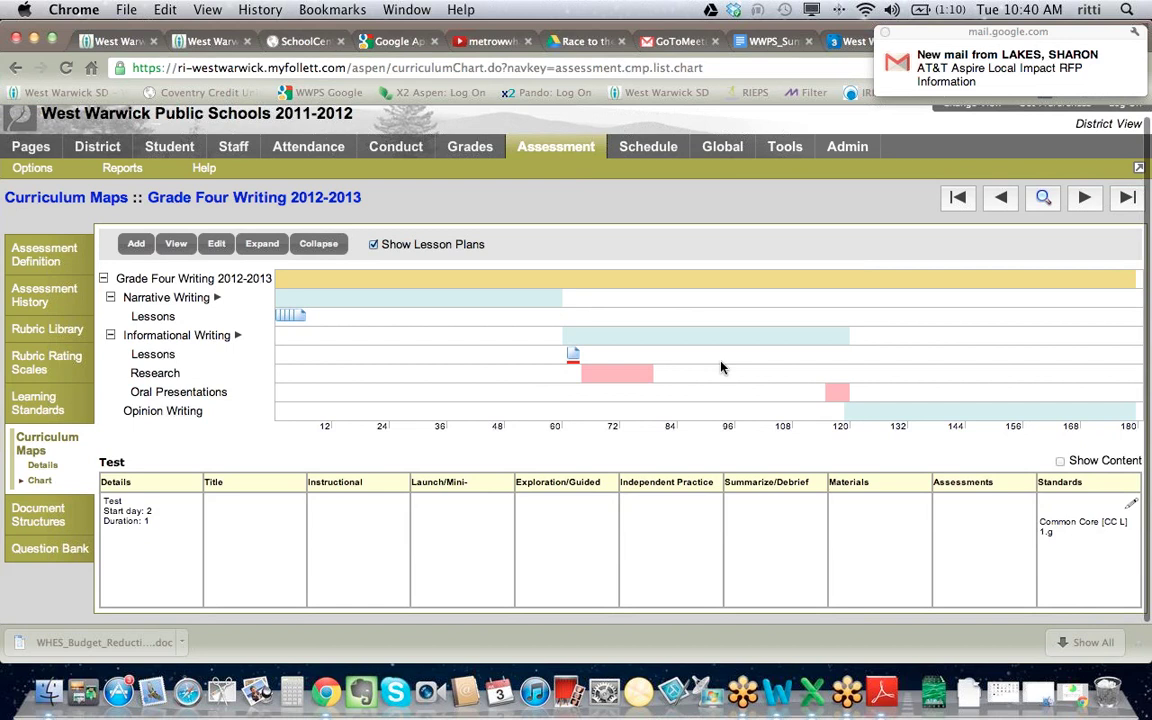
{"action": "double_click", "coordinate": [571, 356]}
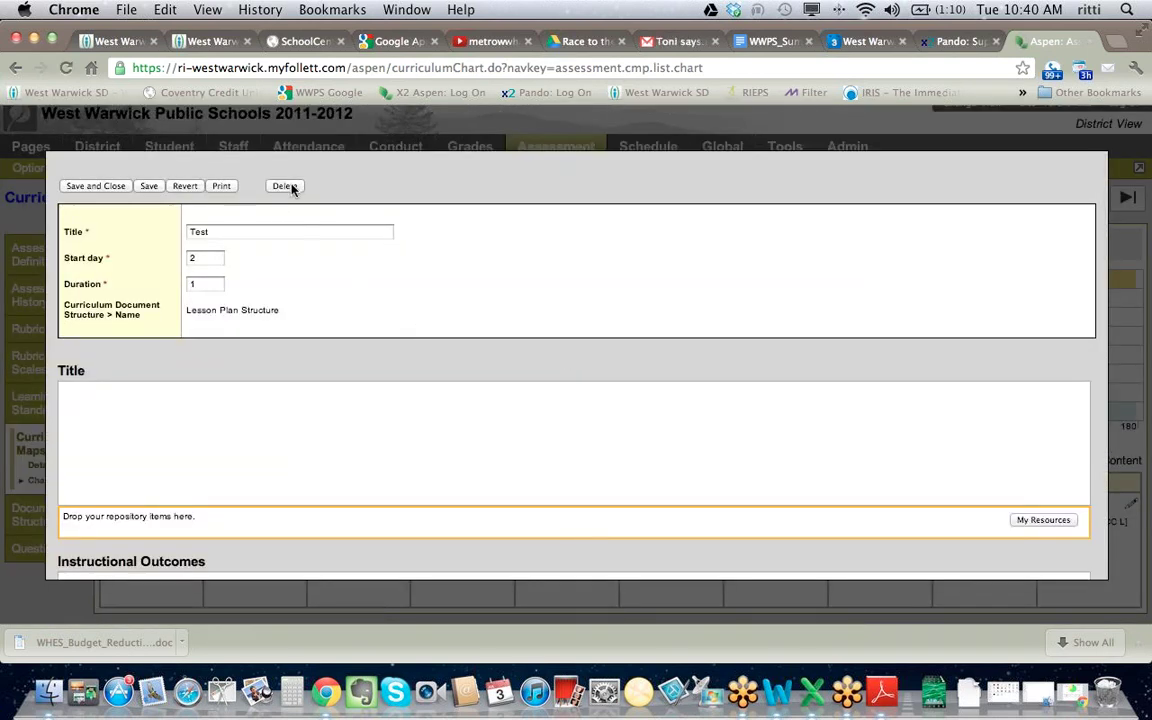
{"action": "left_click", "coordinate": [291, 187]}
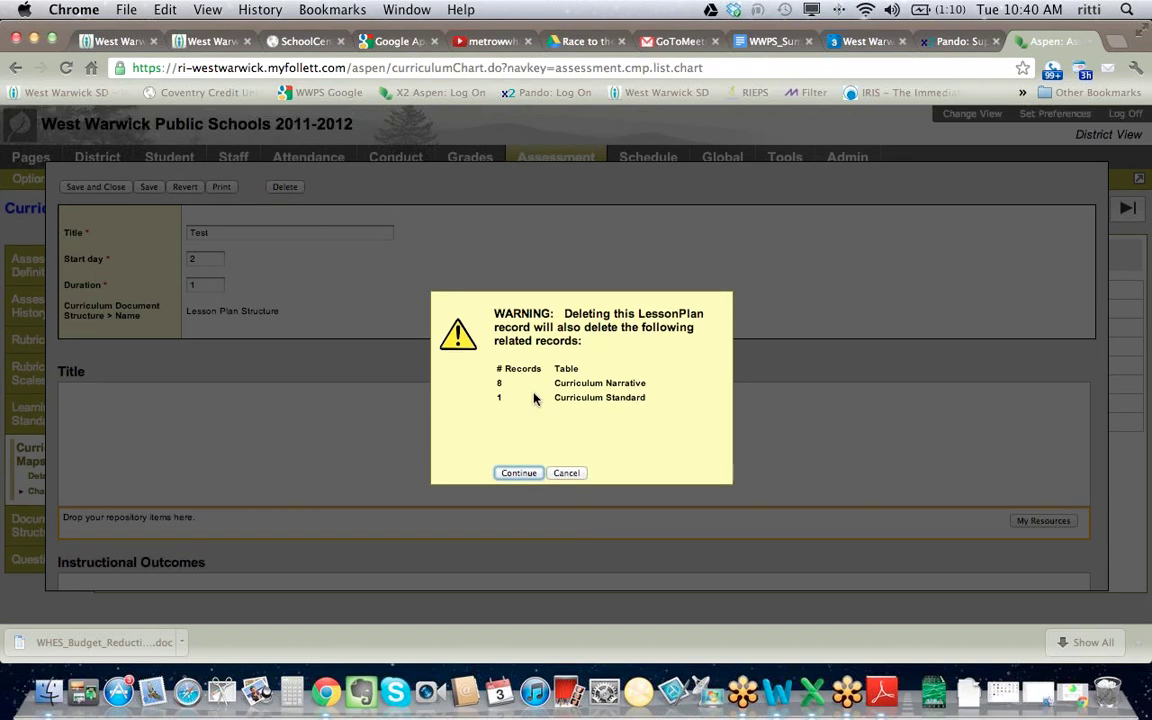
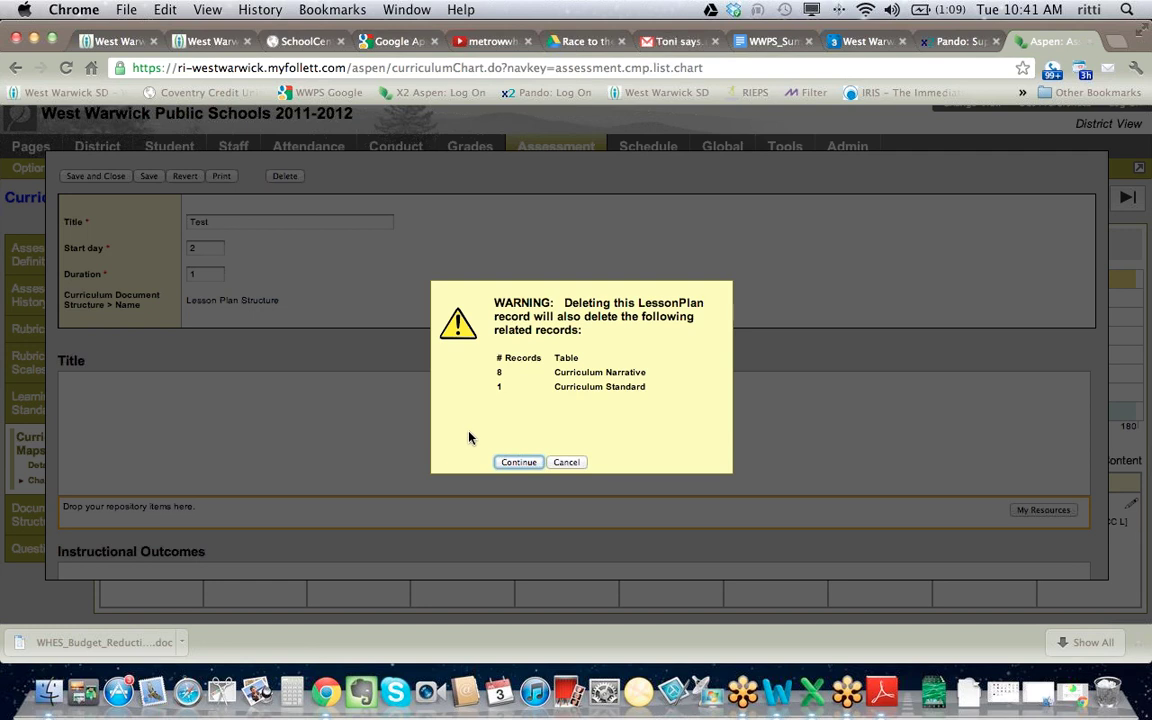
{"action": "left_click", "coordinate": [520, 463]}
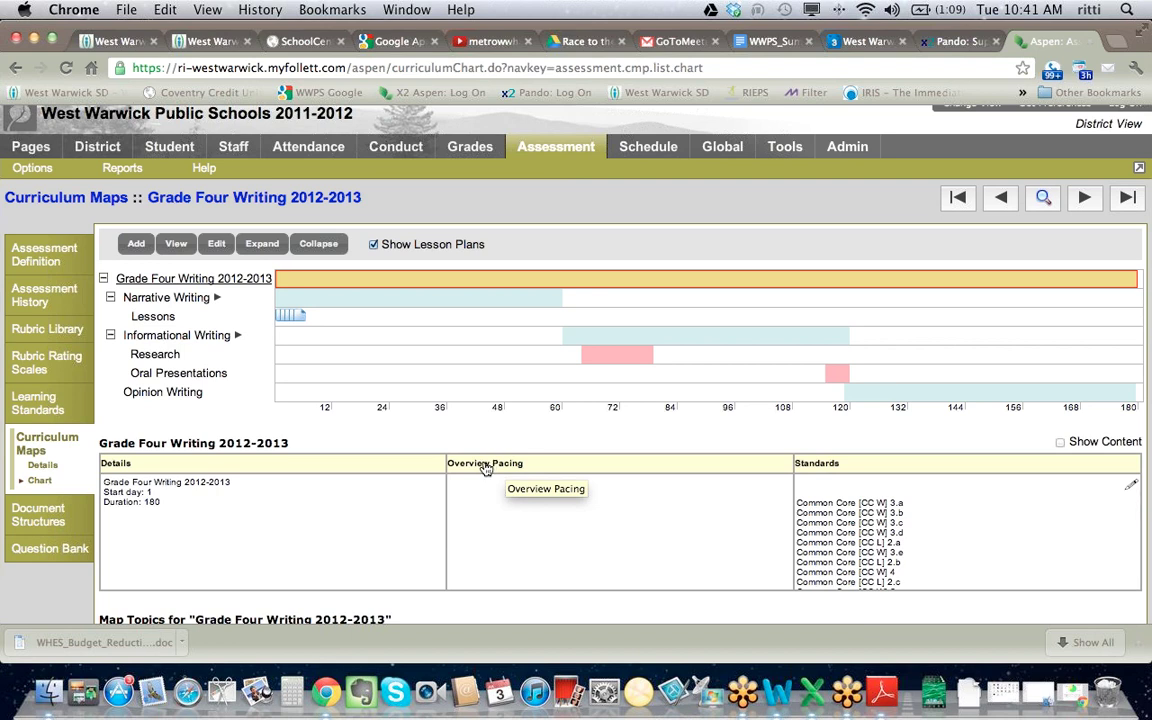
- Leave the Grade Four Writing 2012-2013 chart and return to the list of all curriculum maps
{"action": "scroll", "coordinate": [500, 468], "scroll_direction": "down", "scroll_amount": 5}
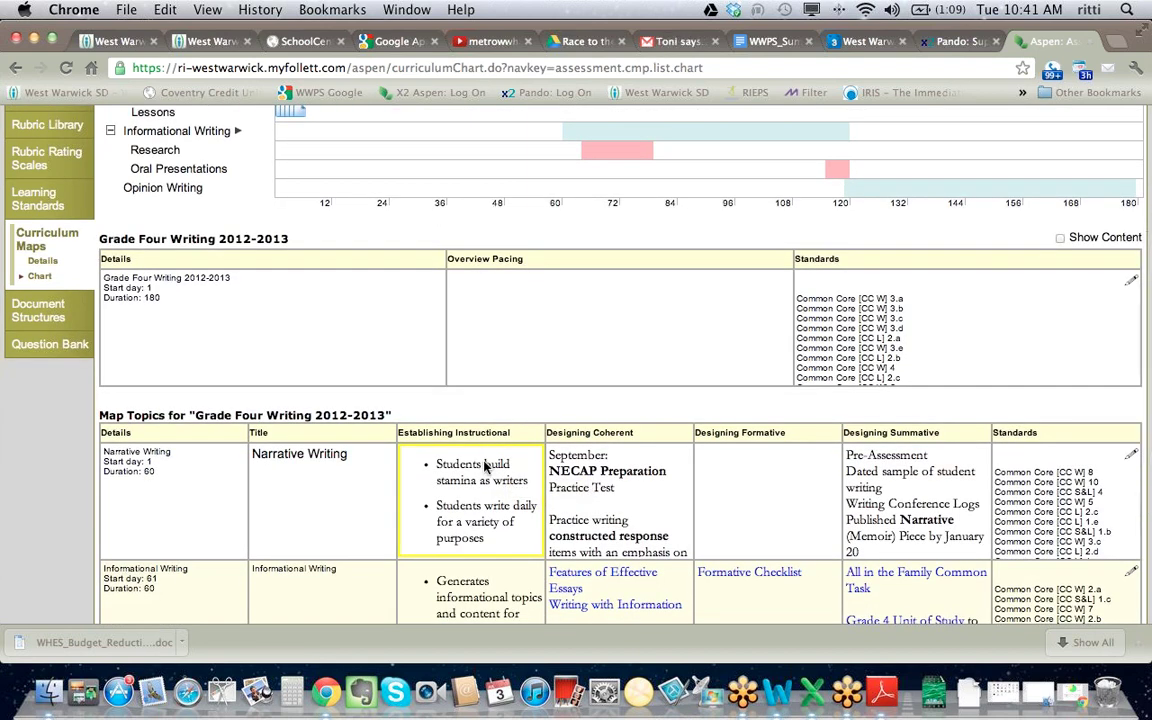
{"action": "scroll", "coordinate": [484, 468], "scroll_direction": "up", "scroll_amount": 3}
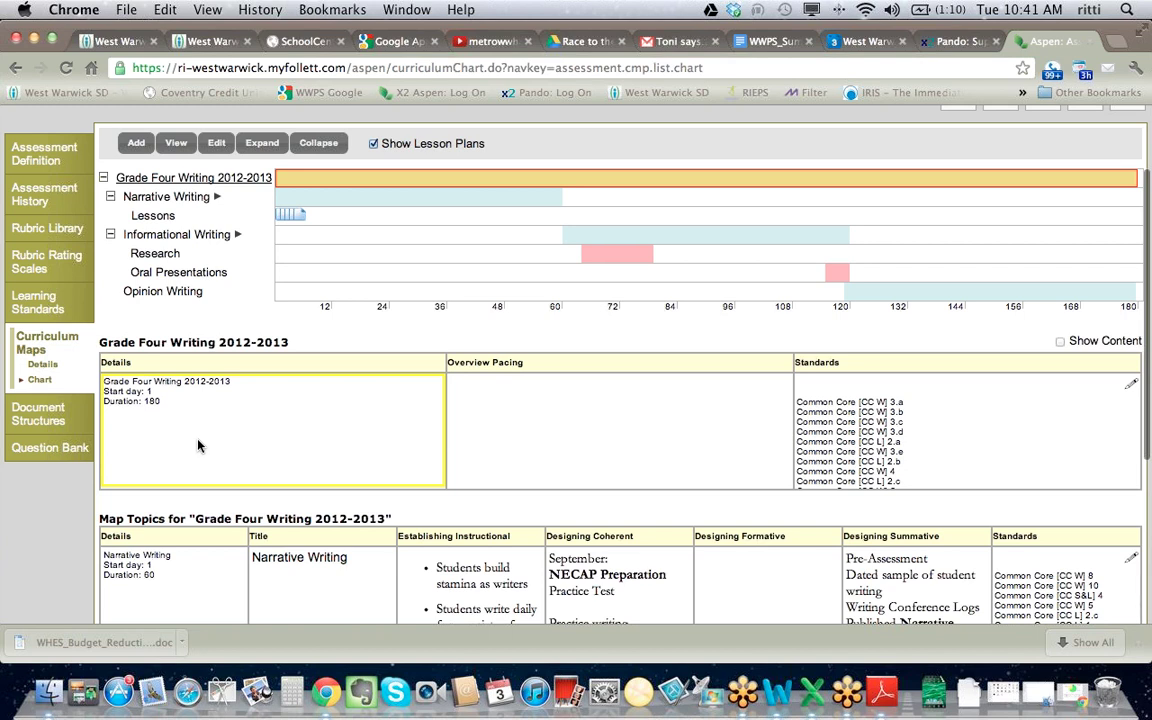
{"action": "left_click", "coordinate": [31, 345]}
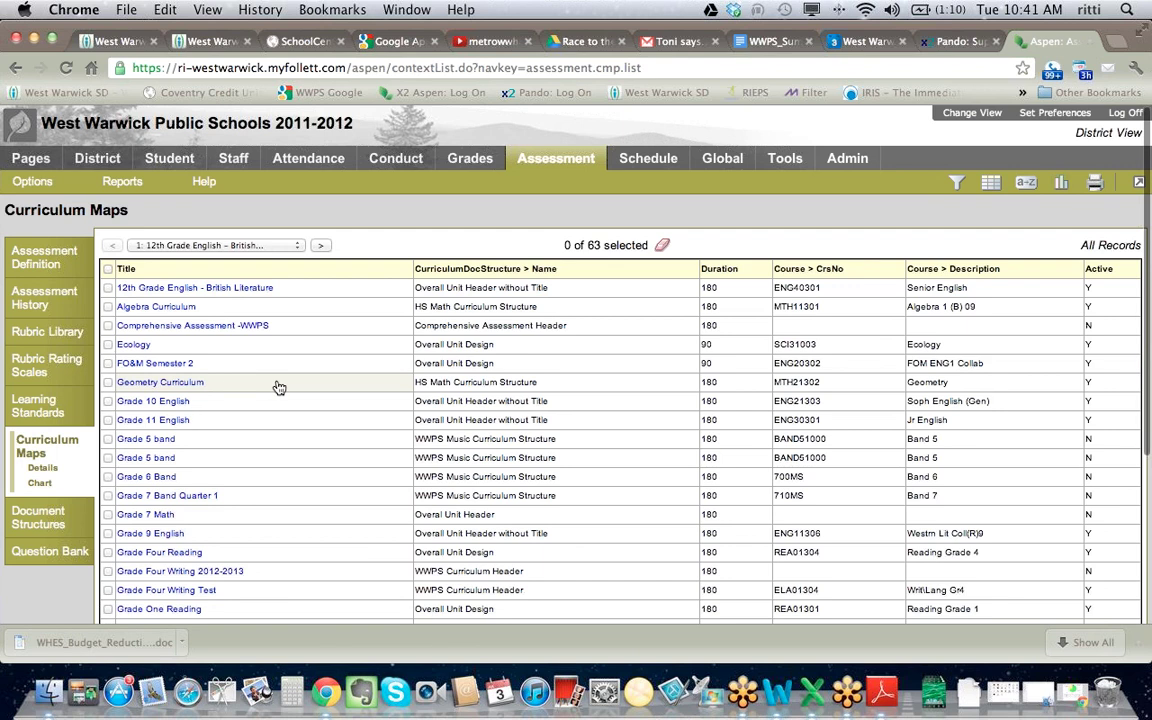
- Start a new curriculum map titled "test curriculum map" with a duration of 90
{"action": "left_click", "coordinate": [35, 186]}
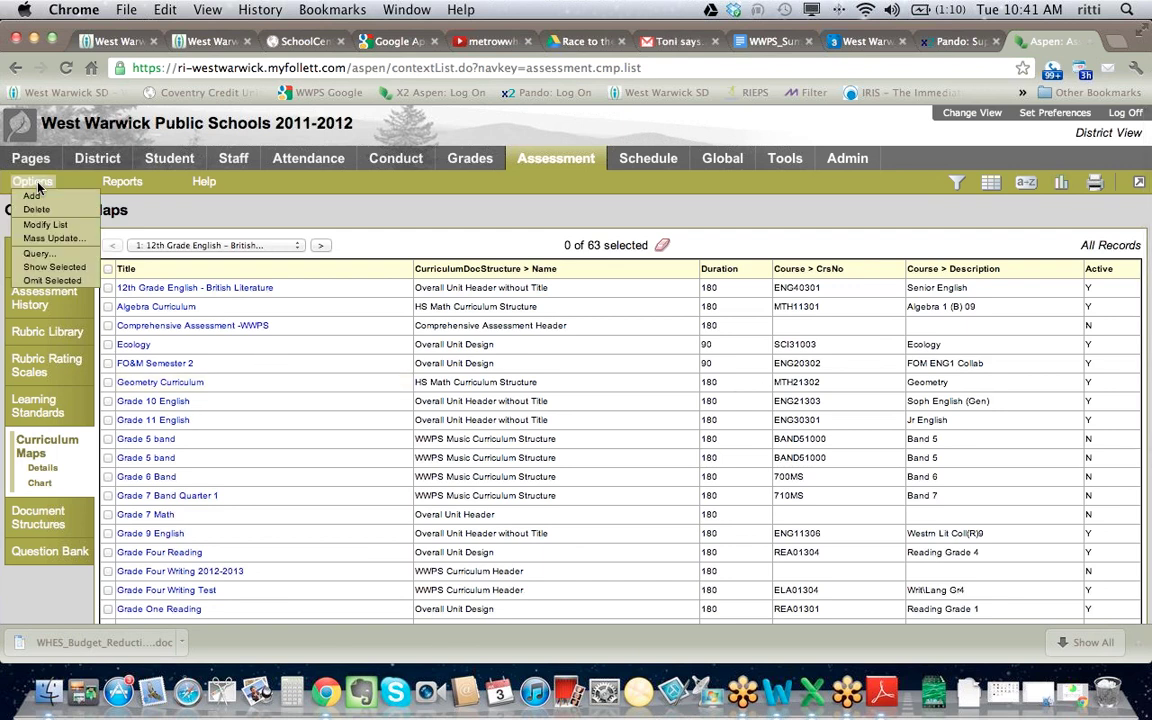
{"action": "left_click", "coordinate": [33, 198]}
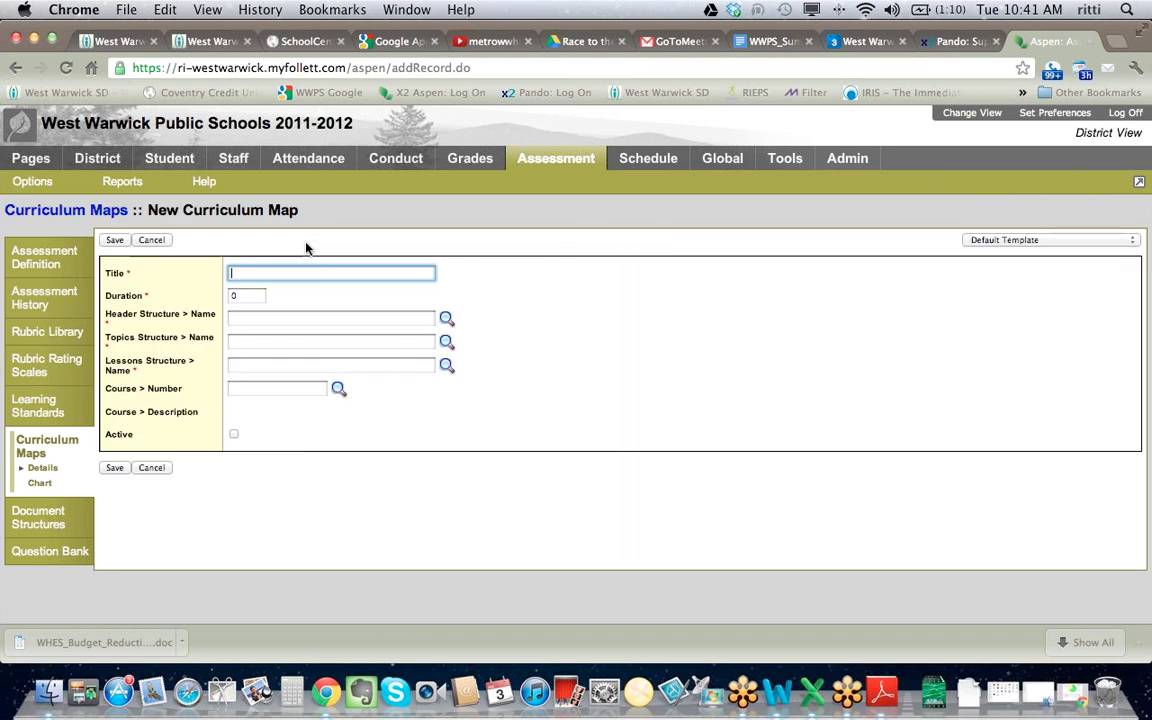
{"action": "type", "text": "test"}
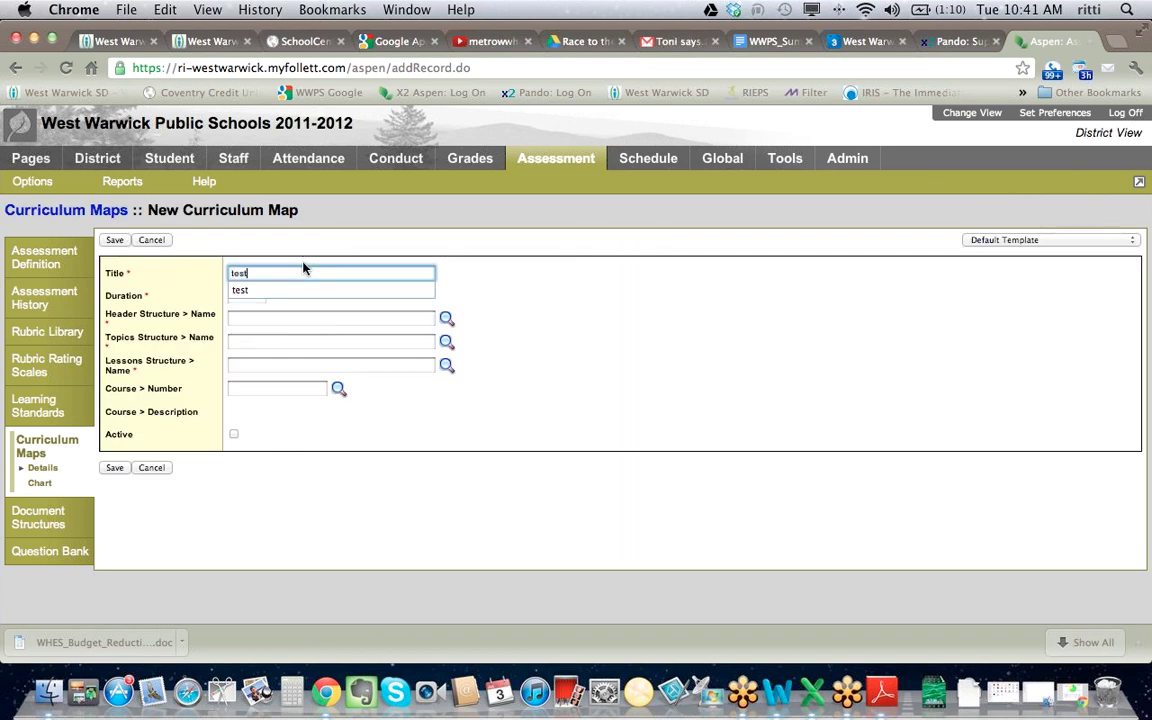
{"action": "type", "text": " curricu"}
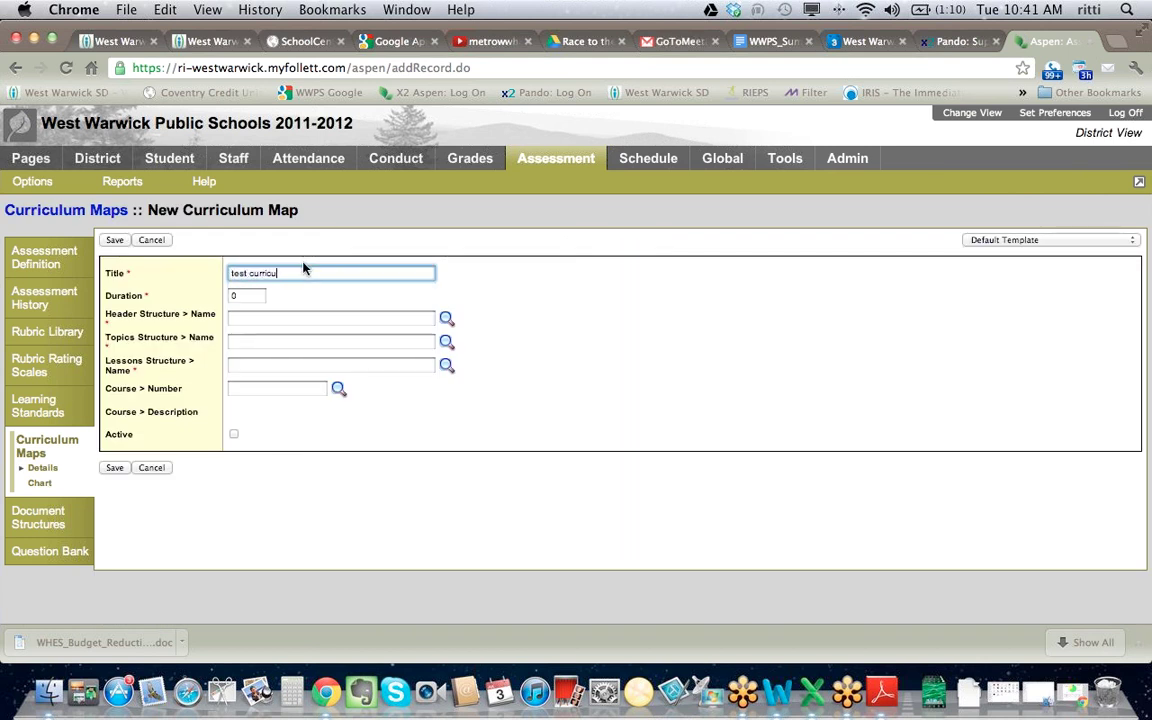
{"action": "type", "text": "lum map"}
{"action": "key", "text": "Tab"}
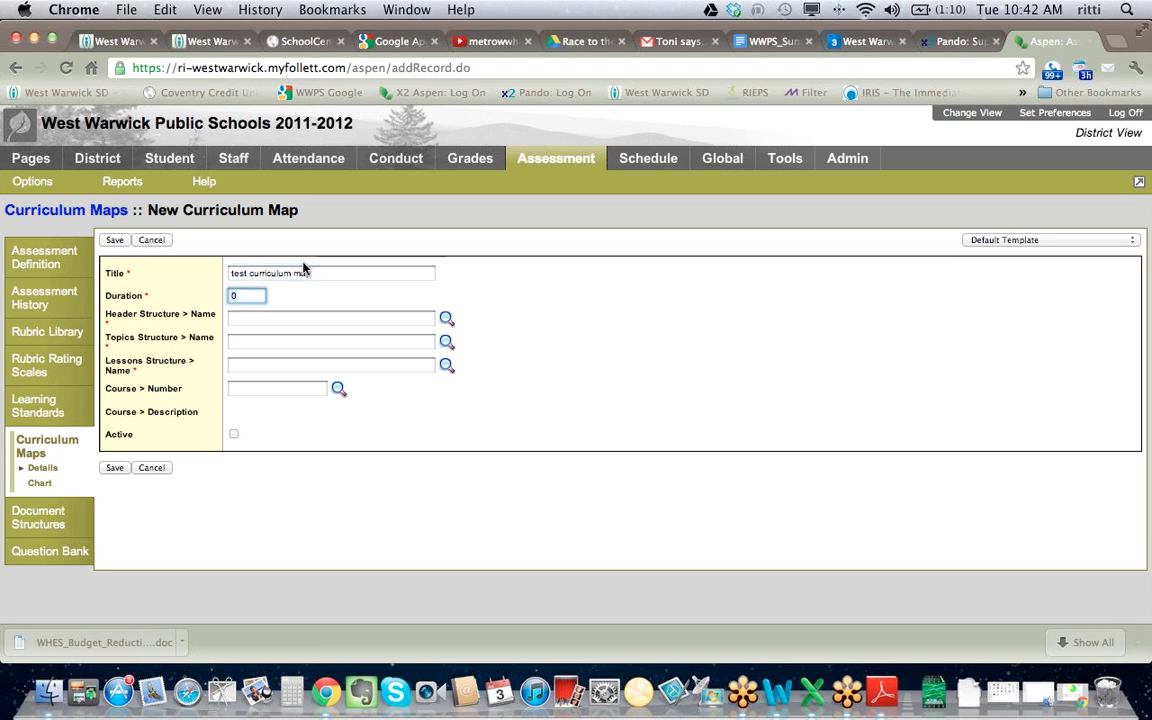
{"action": "type", "text": "90"}
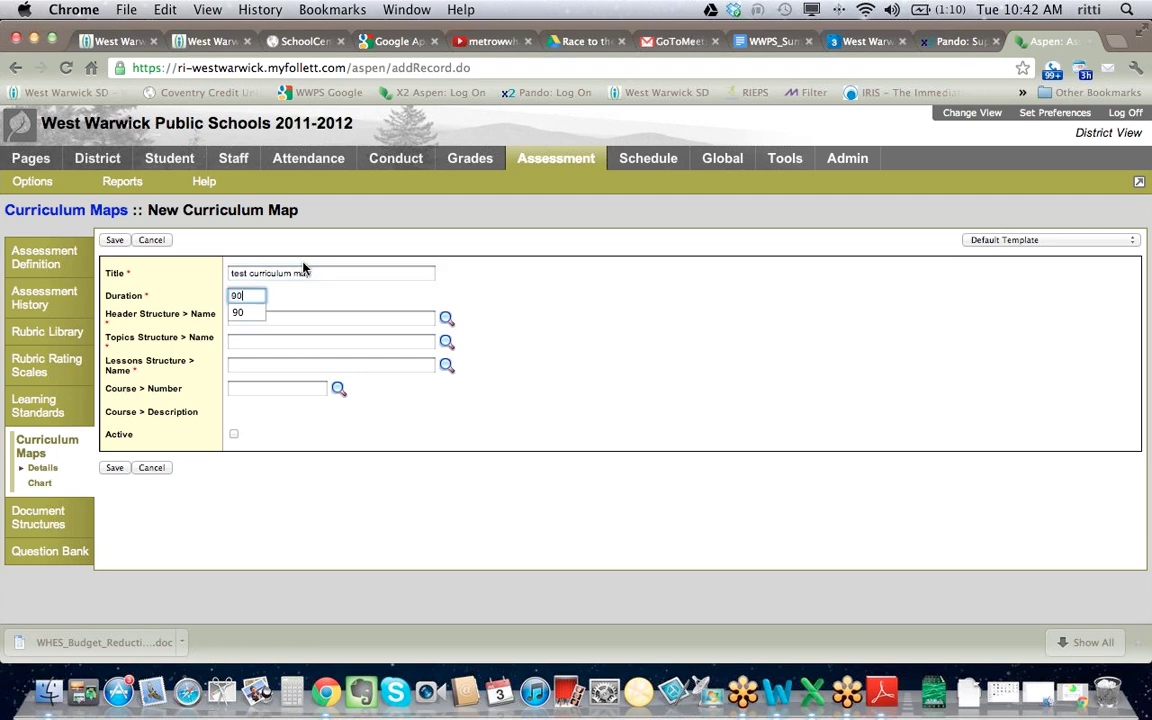
{"action": "left_click", "coordinate": [350, 302]}
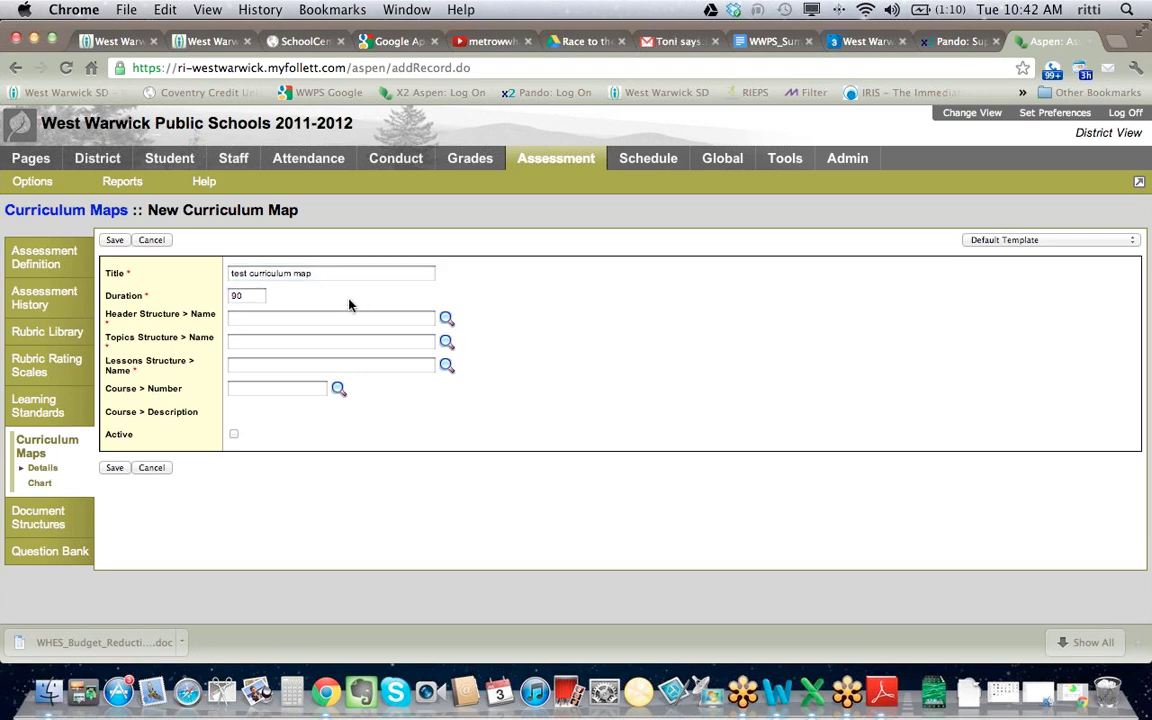
- Set the new map's header structure to Overall Unit Header without Title
{"action": "left_click", "coordinate": [276, 318]}
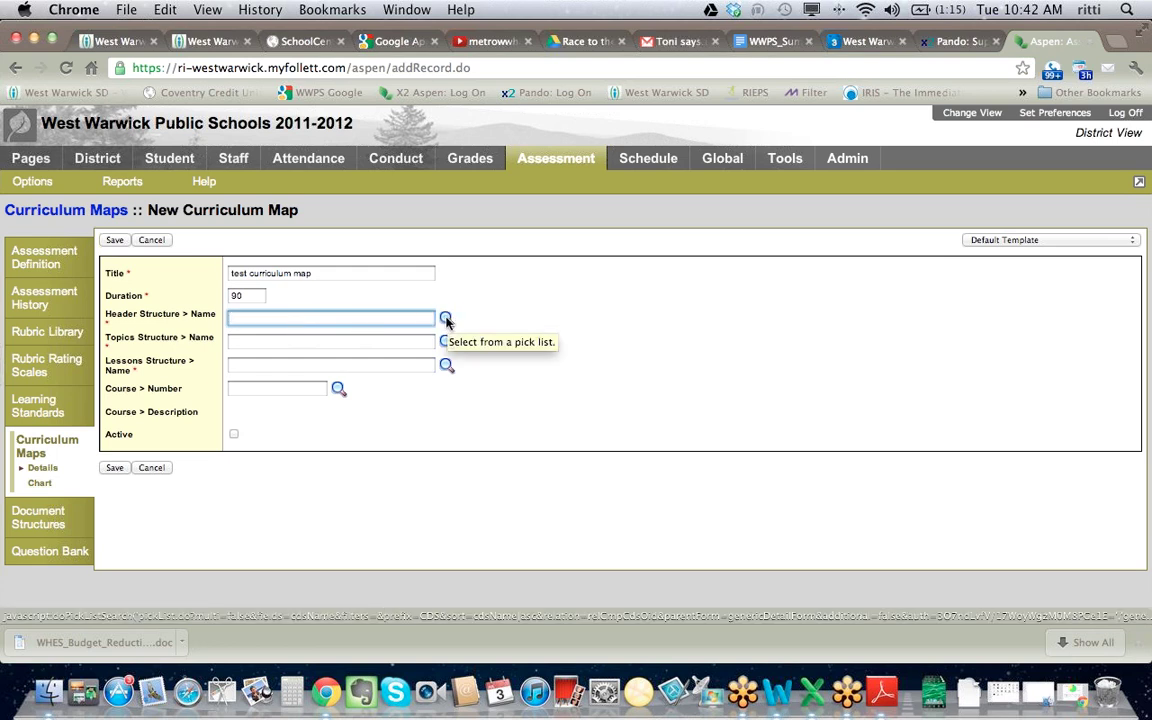
{"action": "left_click", "coordinate": [446, 318]}
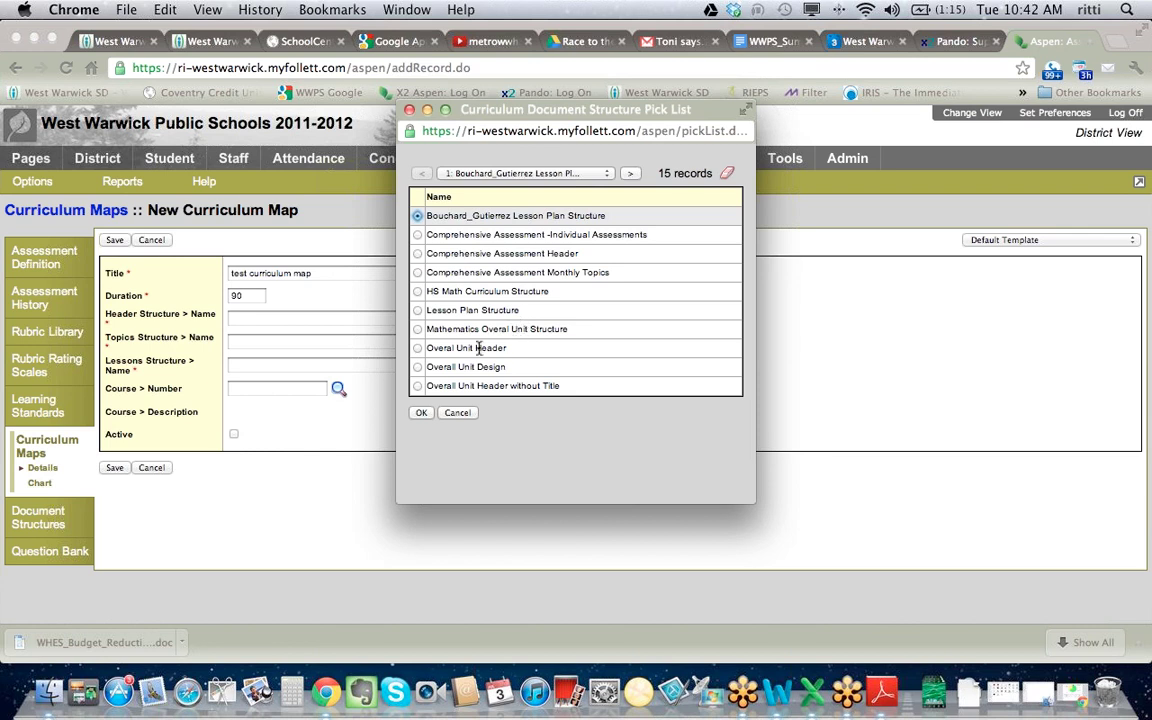
{"action": "left_click", "coordinate": [417, 387]}
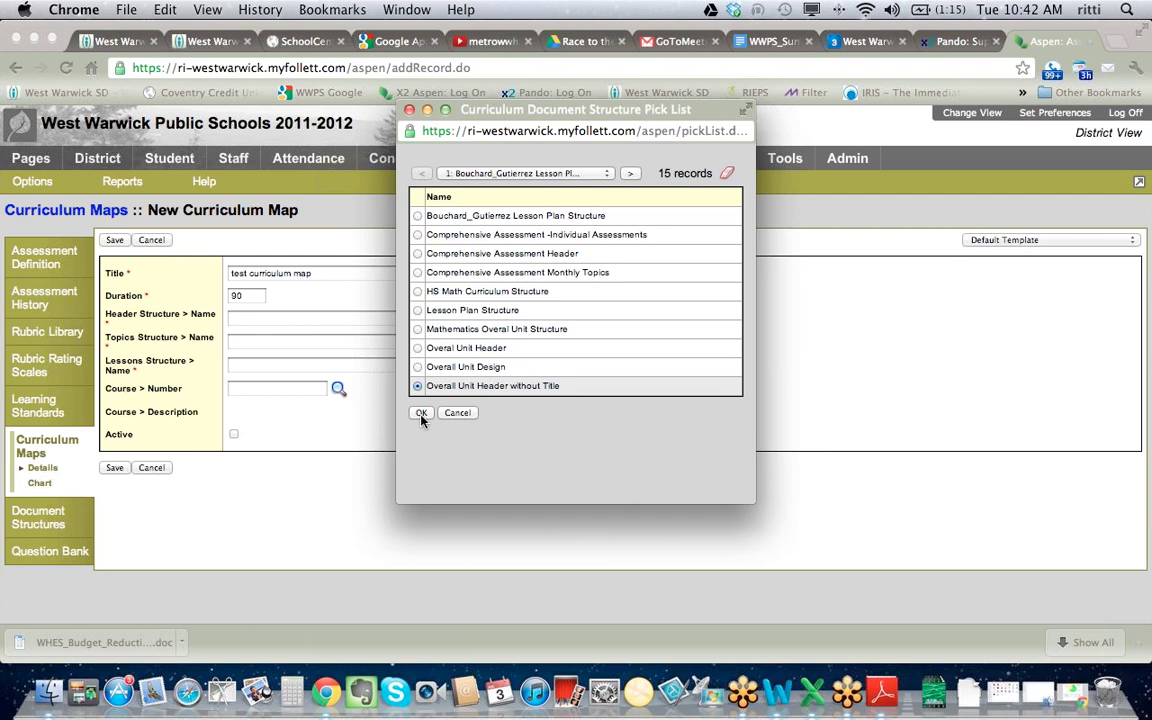
{"action": "left_click", "coordinate": [421, 414]}
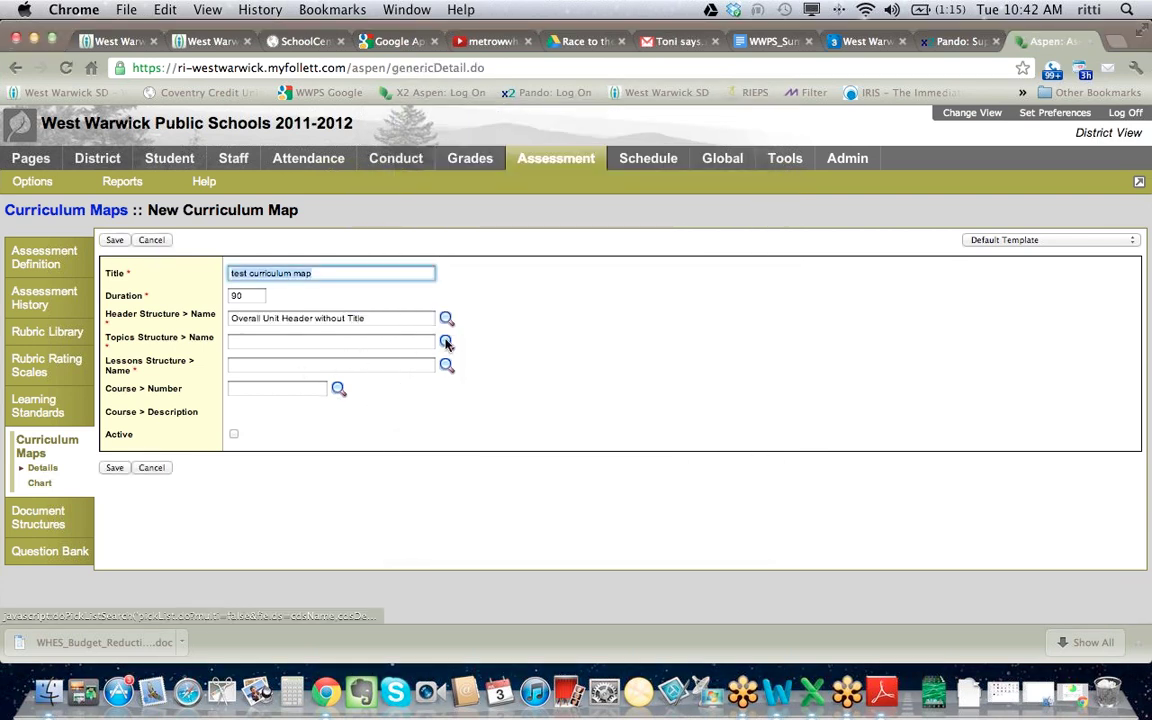
- Set the map's topics structure to Unit Map Topics - PD Office from the second page of document structures
{"action": "left_click", "coordinate": [446, 342]}
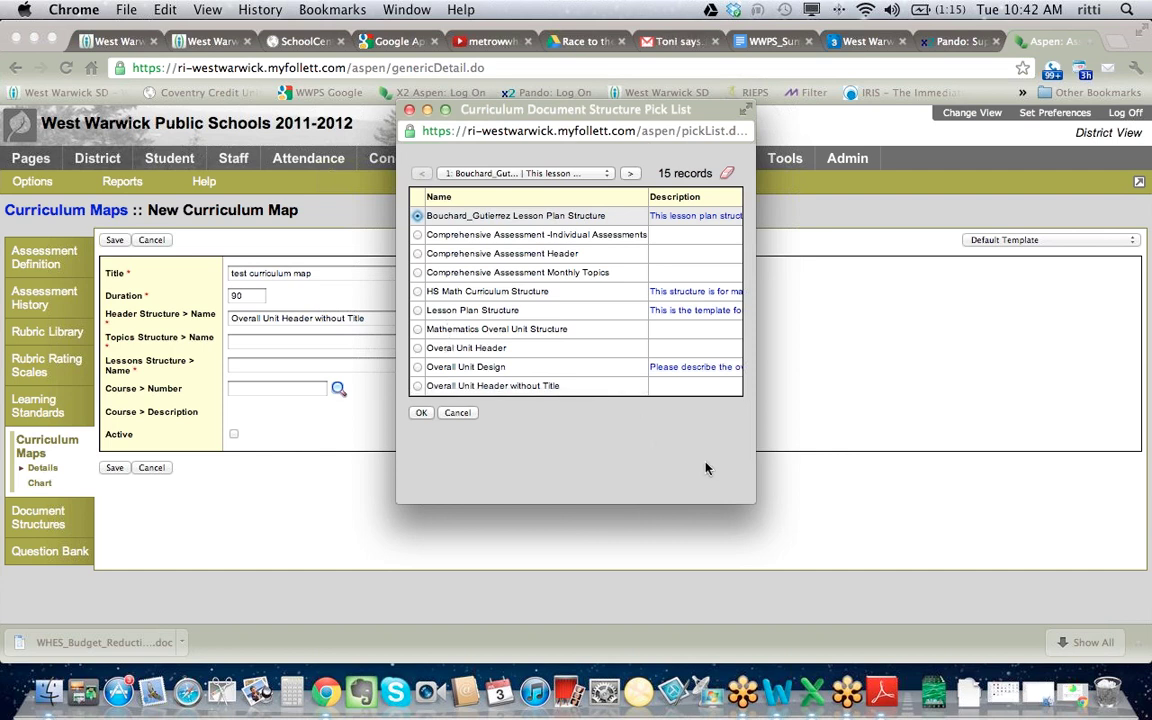
{"action": "left_click_drag", "start_coordinate": [747, 499], "coordinate": [944, 492]}
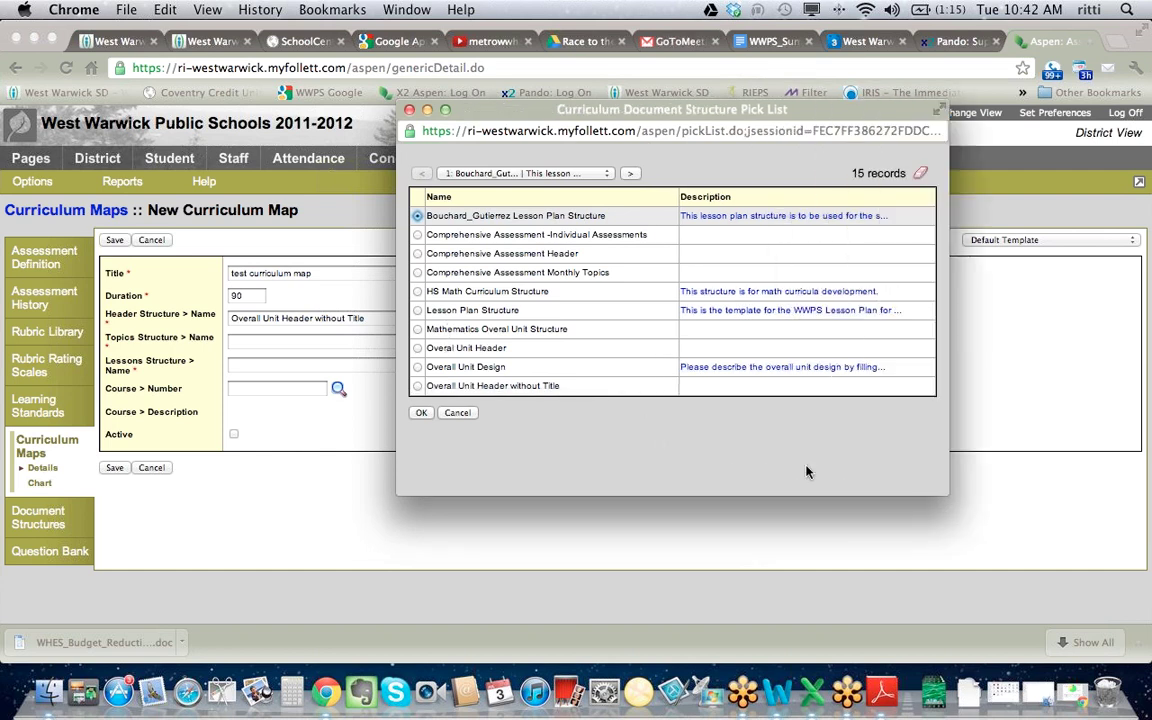
{"action": "left_click", "coordinate": [630, 173]}
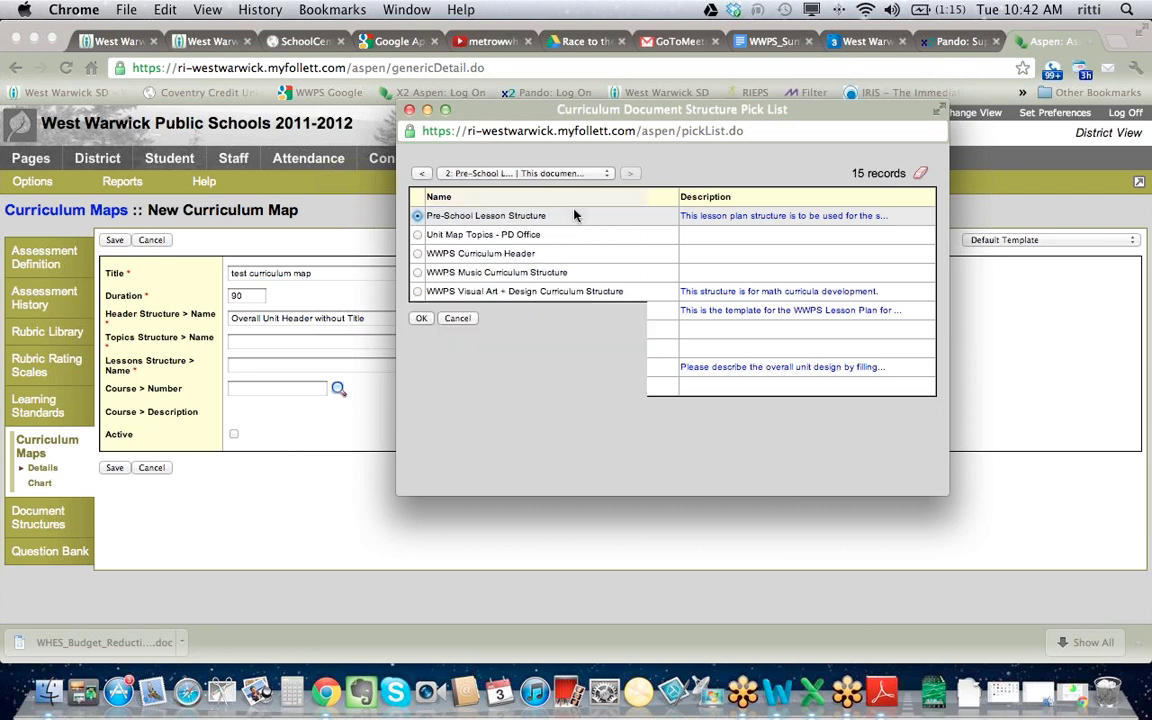
{"action": "left_click", "coordinate": [417, 234]}
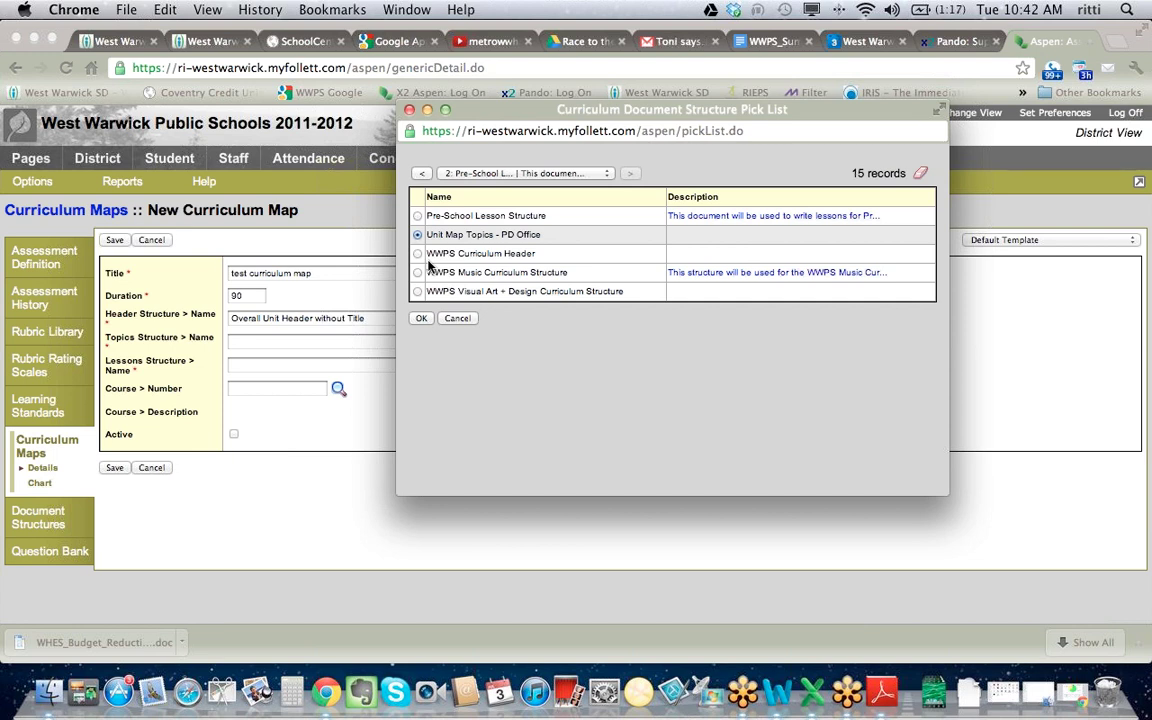
{"action": "left_click", "coordinate": [419, 319]}
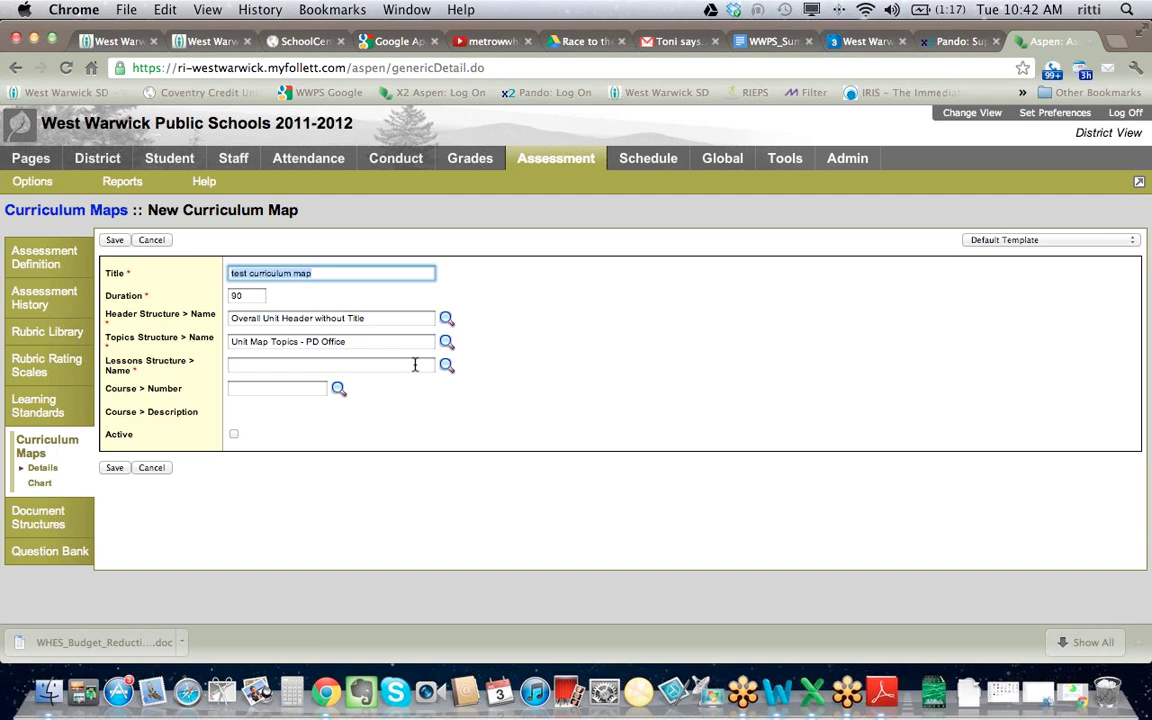
- Set the map's lessons structure to Lesson Plan Structure
{"action": "left_click", "coordinate": [446, 365]}
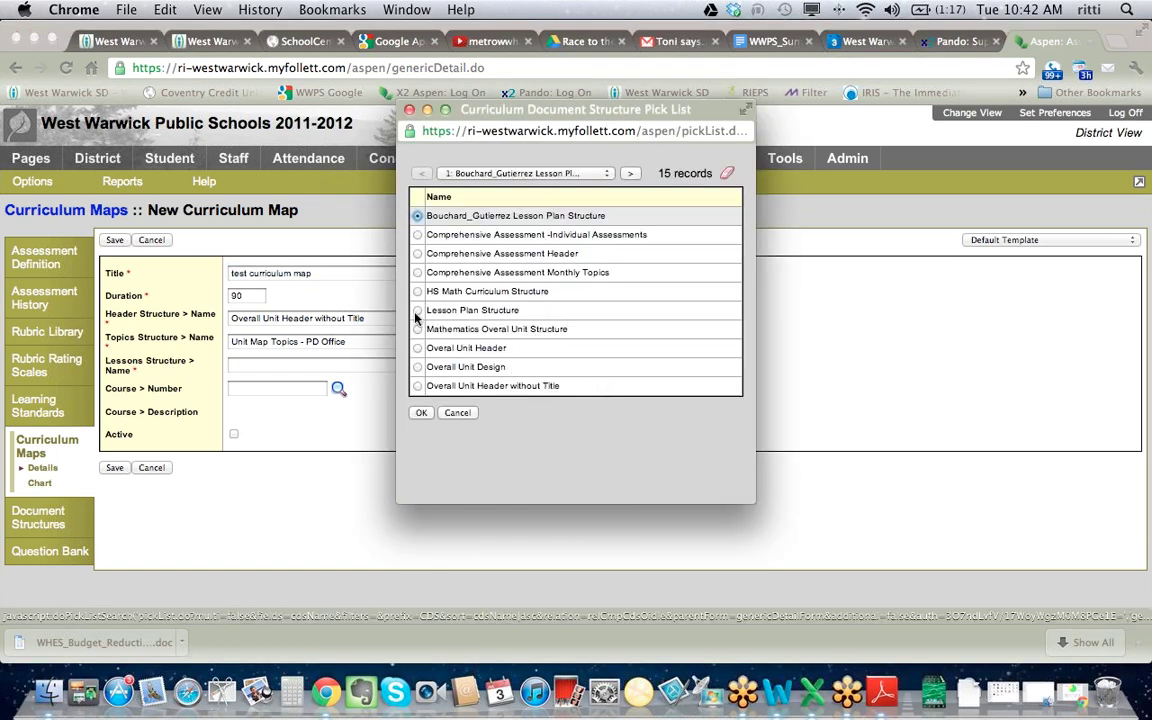
{"action": "left_click", "coordinate": [417, 311]}
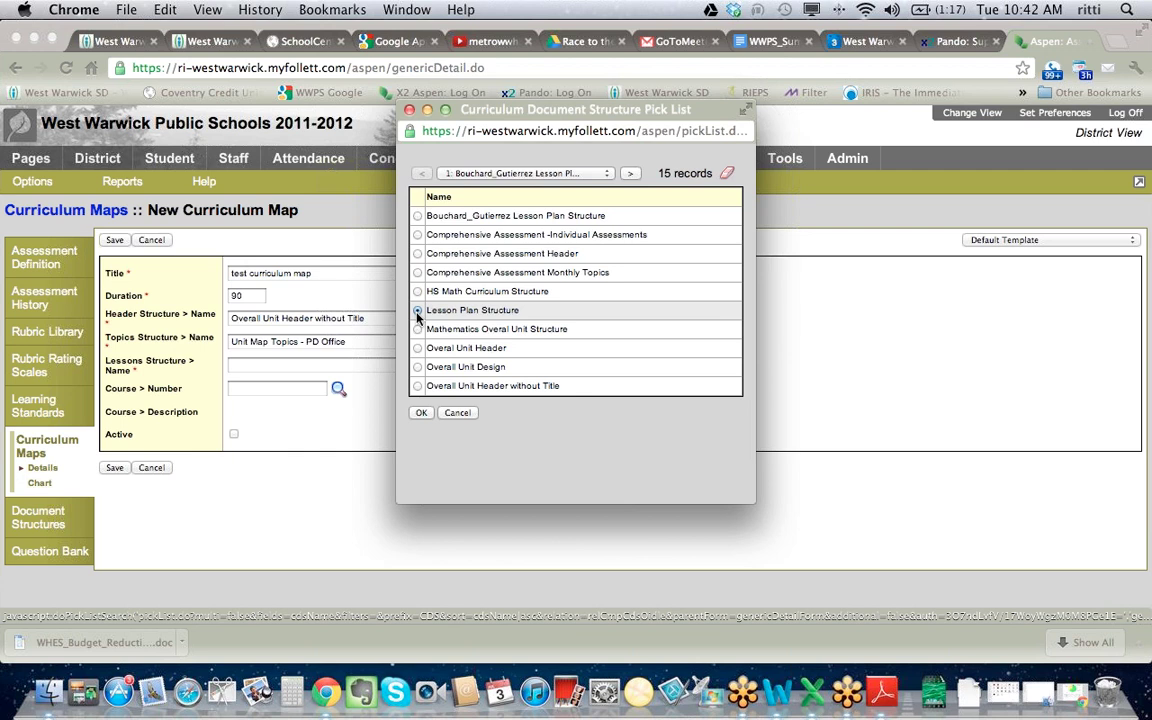
{"action": "left_click", "coordinate": [421, 412]}
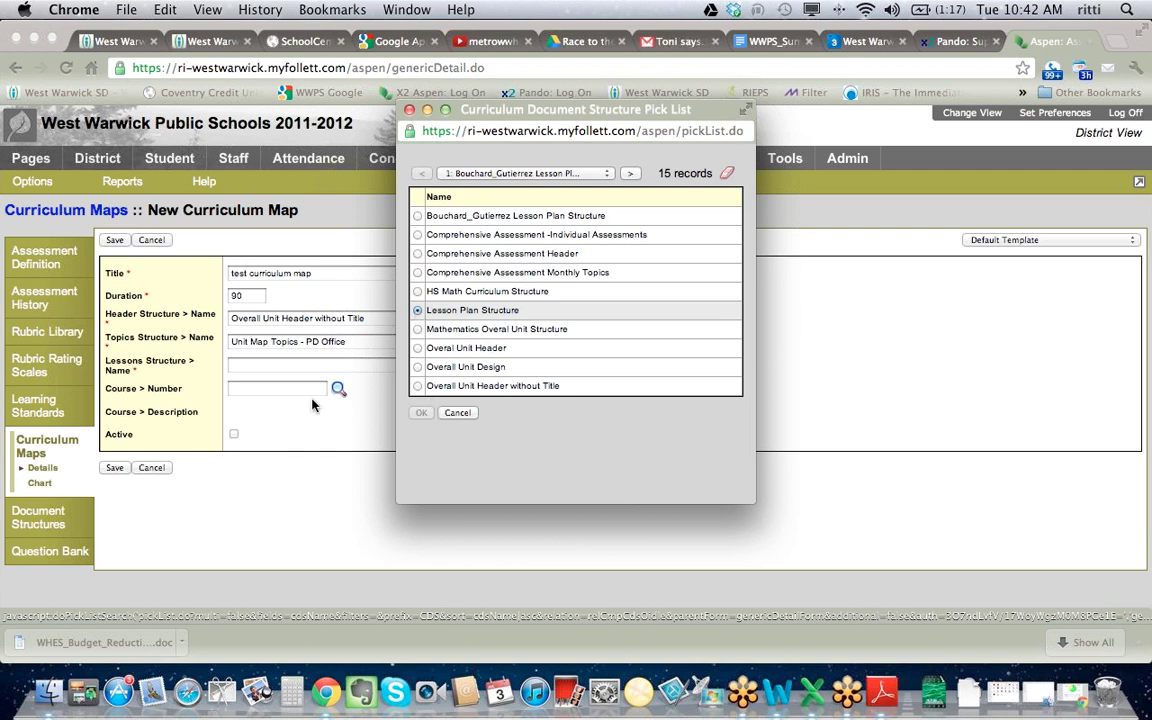
- Save the new curriculum map with the course number left blank and open its chart
{"action": "left_click", "coordinate": [300, 392]}
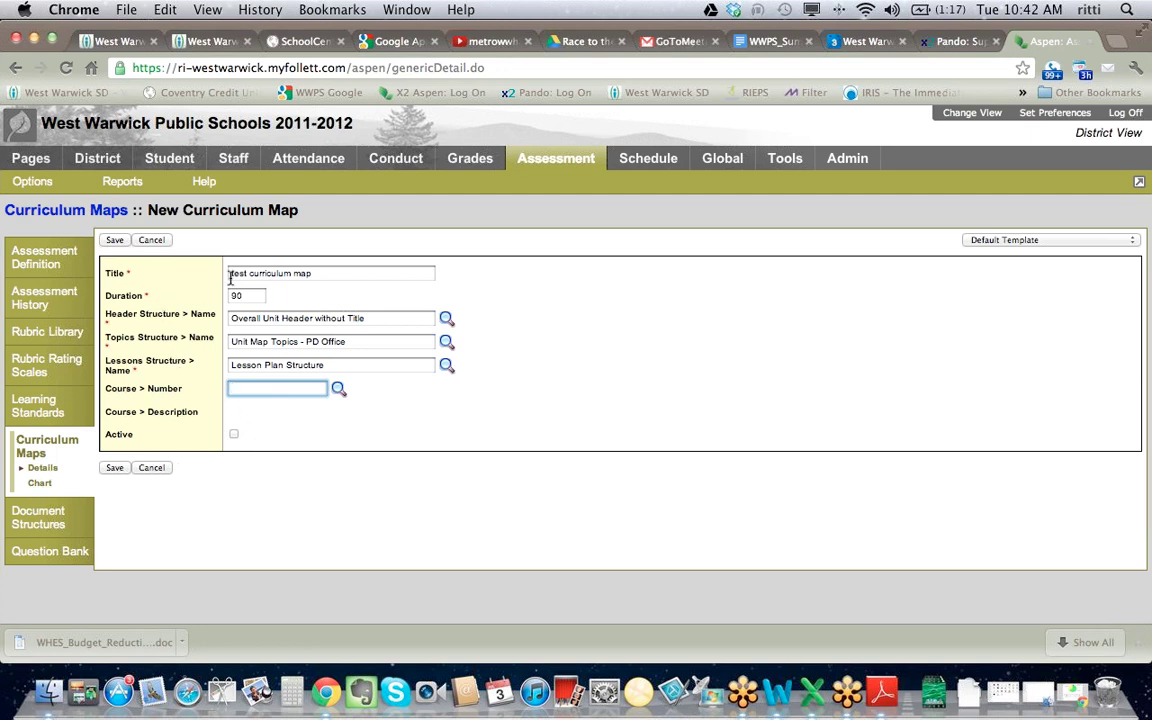
{"action": "left_click_drag", "start_coordinate": [101, 266], "coordinate": [113, 328]}
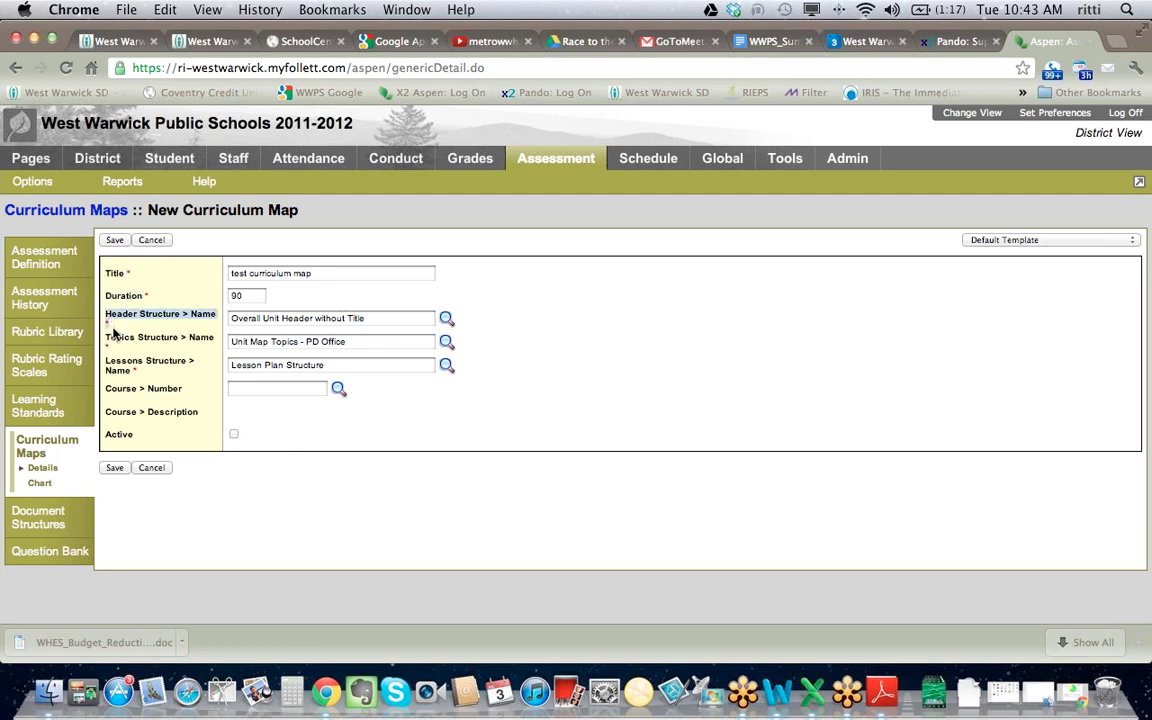
{"action": "left_click", "coordinate": [225, 386]}
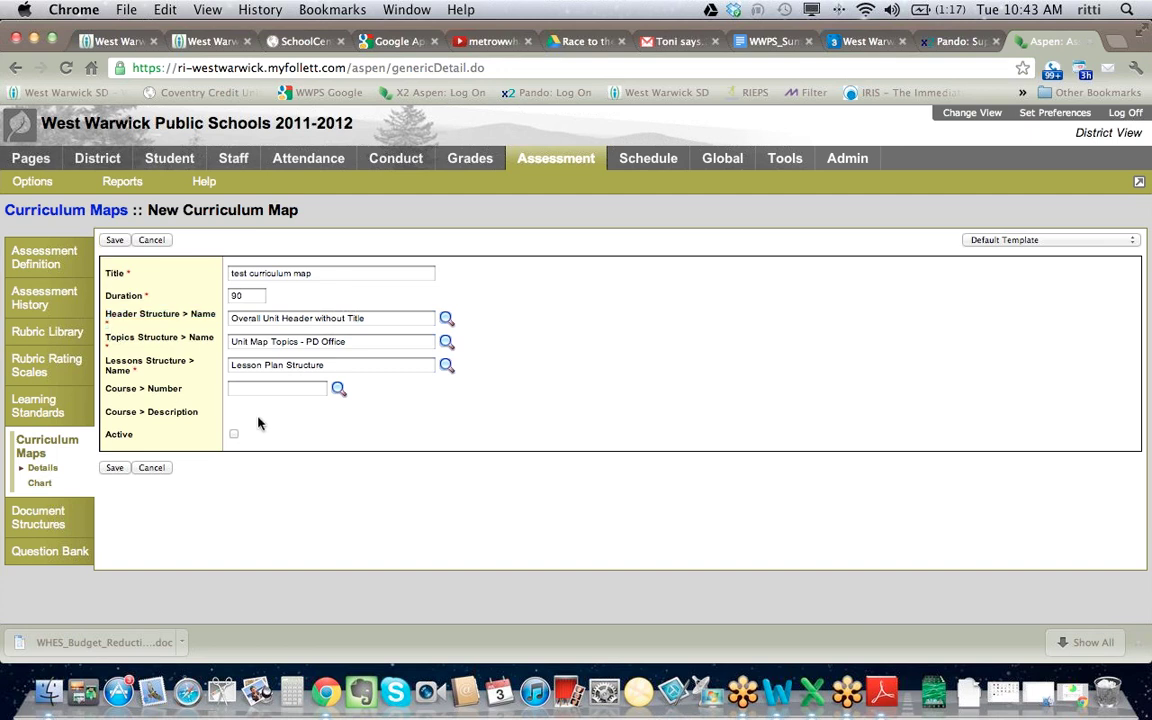
{"action": "left_click", "coordinate": [116, 468]}
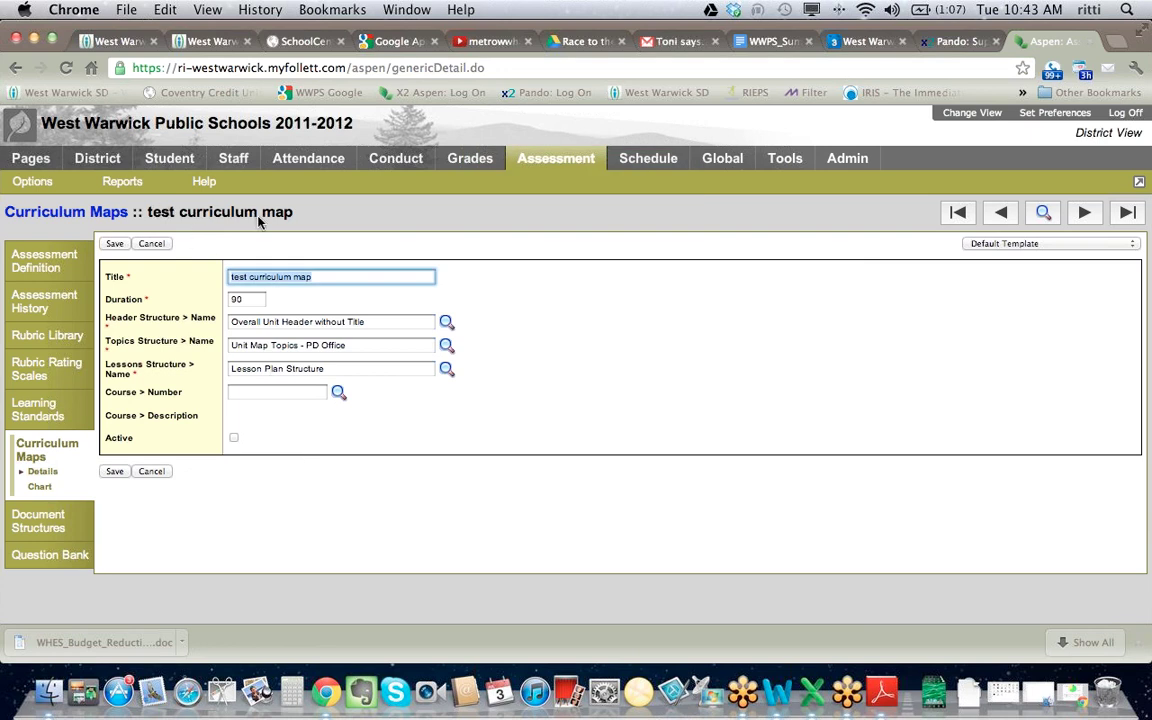
{"action": "left_click", "coordinate": [40, 488]}
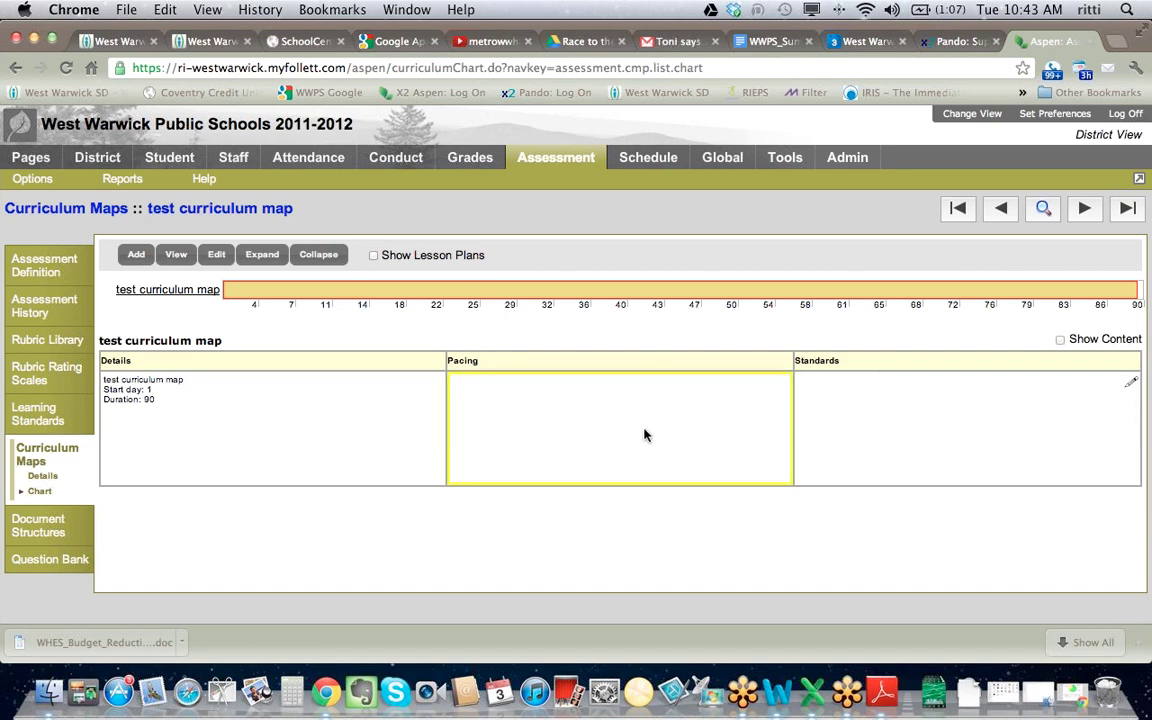
- Choose standards for the map, narrowing them to Rhode Island, Fine Arts: Music, Grades: K-2, Aesthetic Judgment
{"action": "left_click", "coordinate": [1130, 386]}
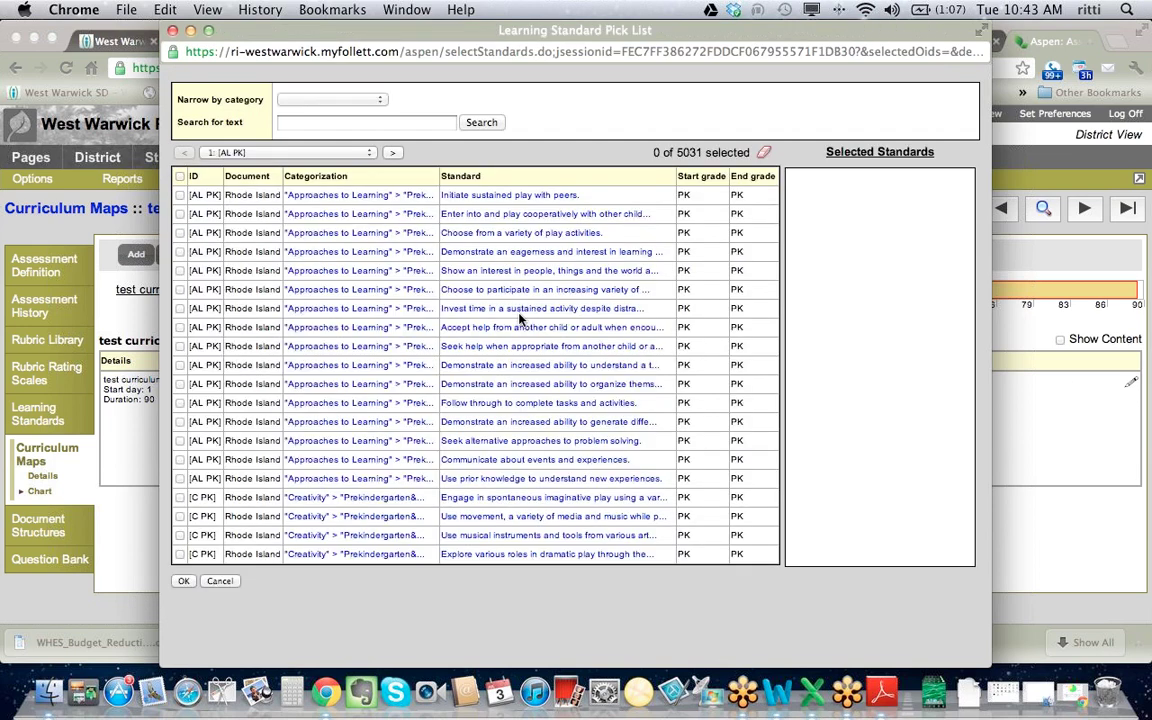
{"action": "left_click", "coordinate": [354, 101]}
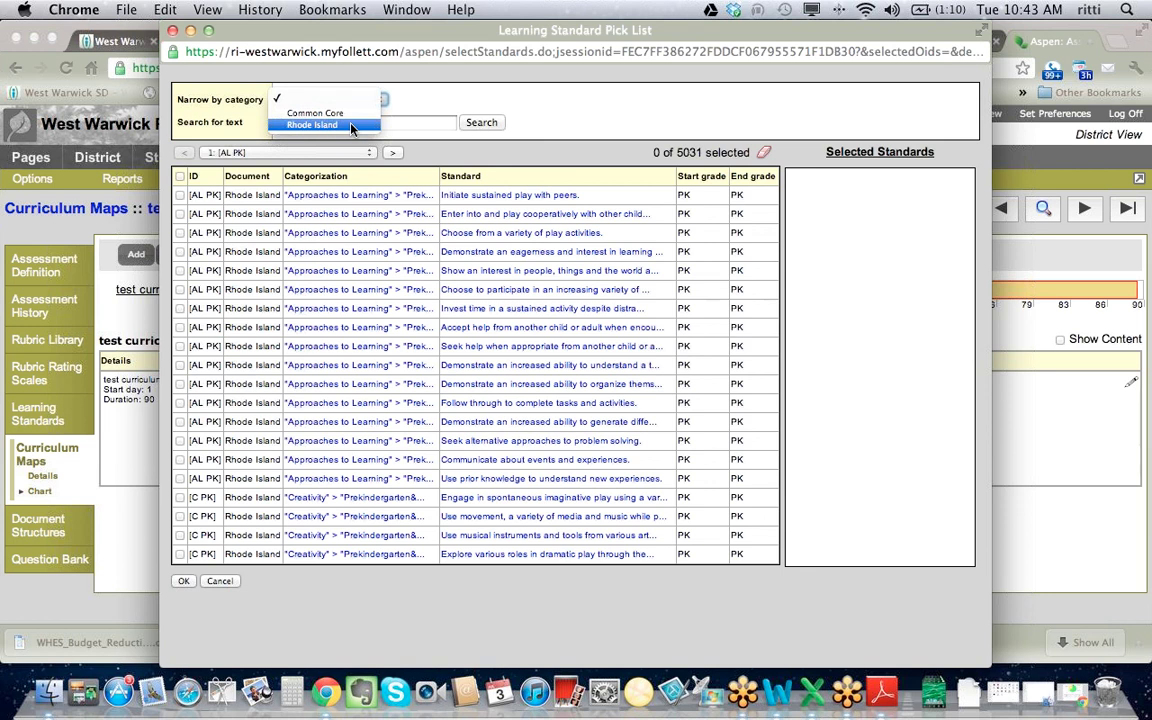
{"action": "left_click", "coordinate": [352, 126]}
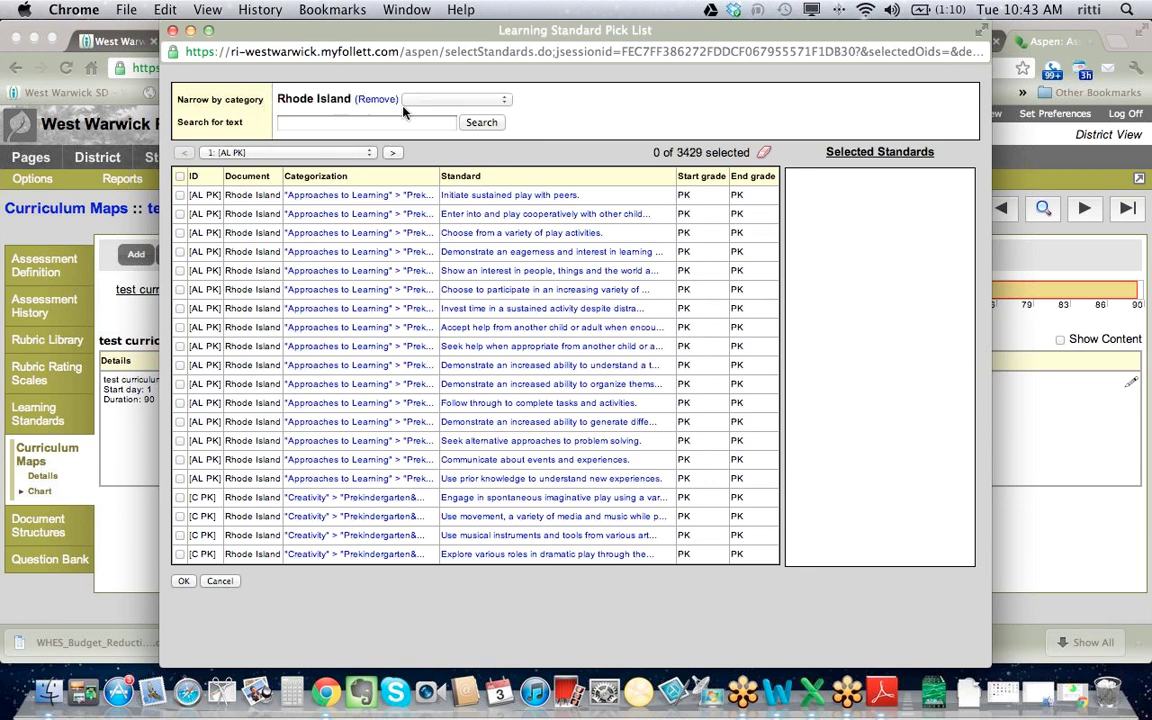
{"action": "left_click", "coordinate": [433, 100]}
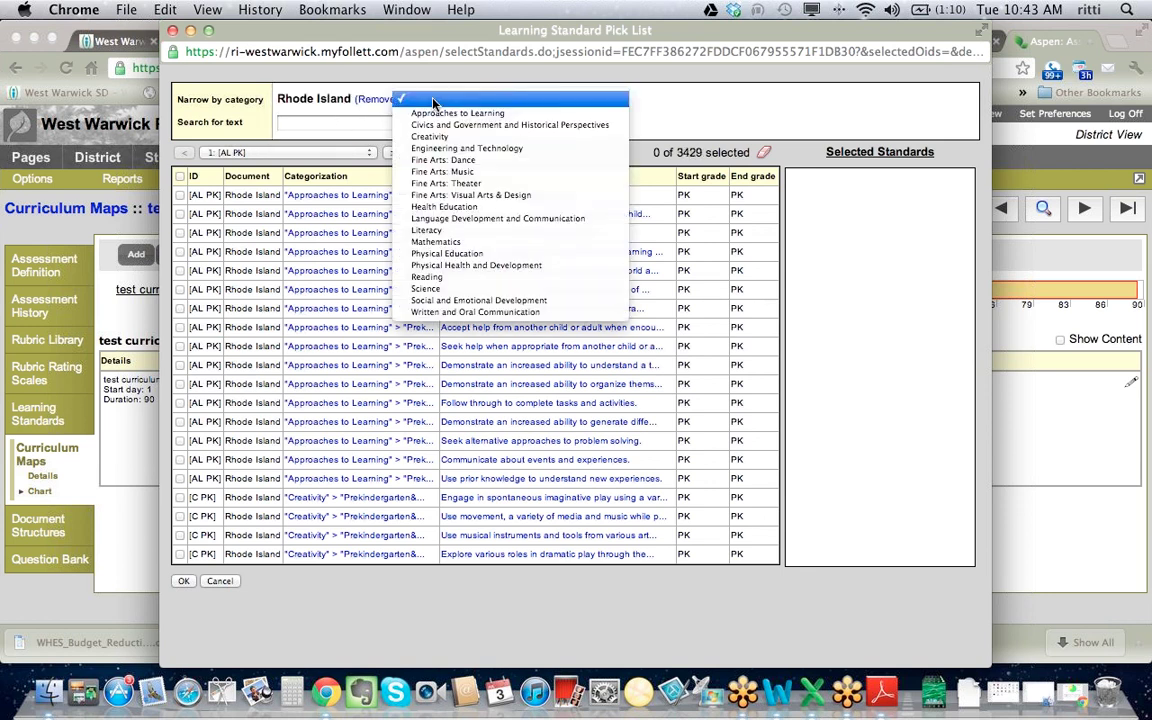
{"action": "left_click", "coordinate": [474, 172]}
{"action": "left_click", "coordinate": [615, 99]}
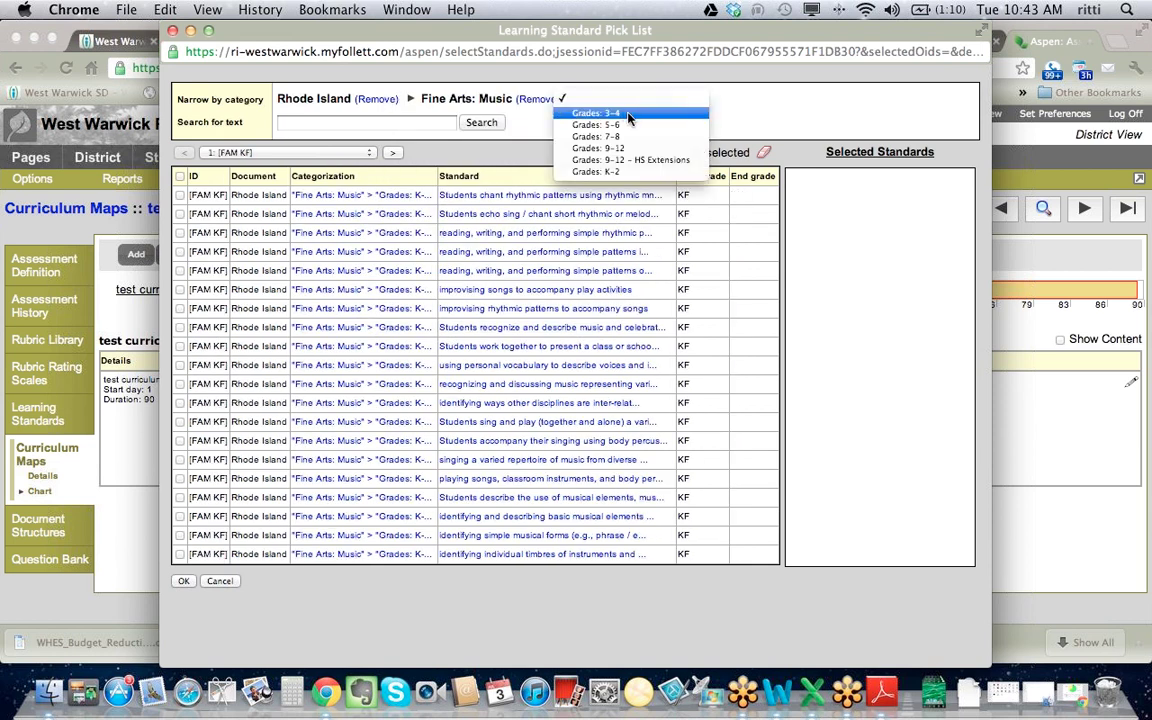
{"action": "left_click", "coordinate": [622, 172]}
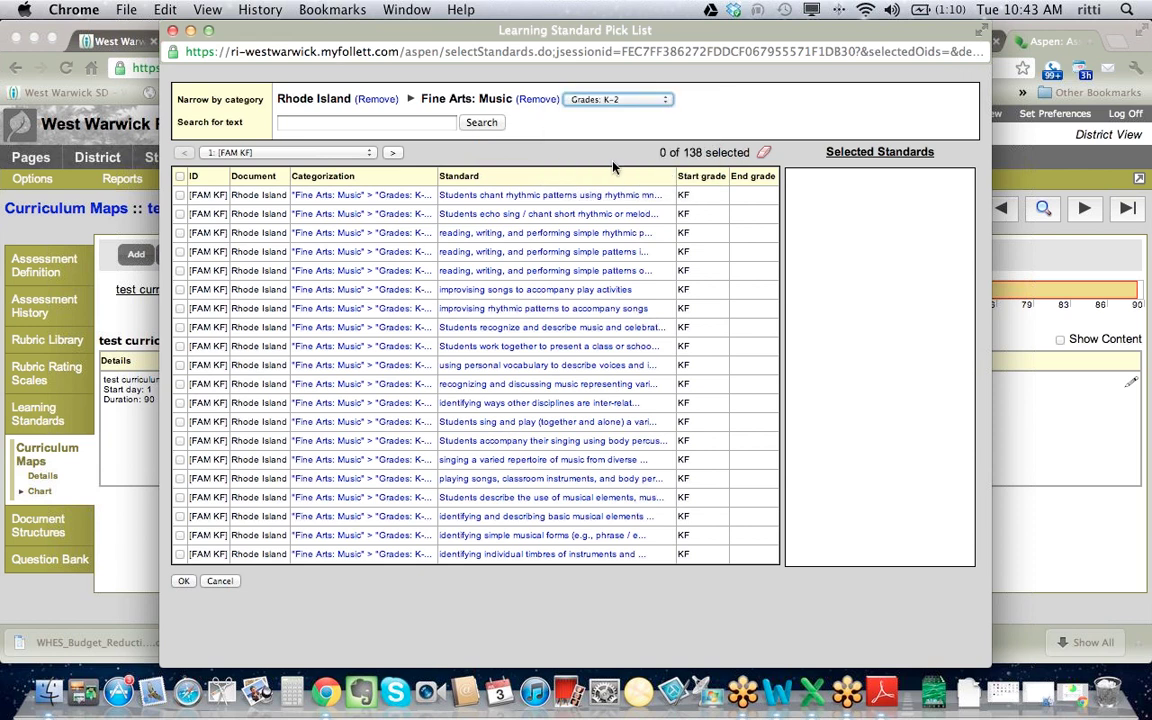
{"action": "left_click", "coordinate": [730, 101]}
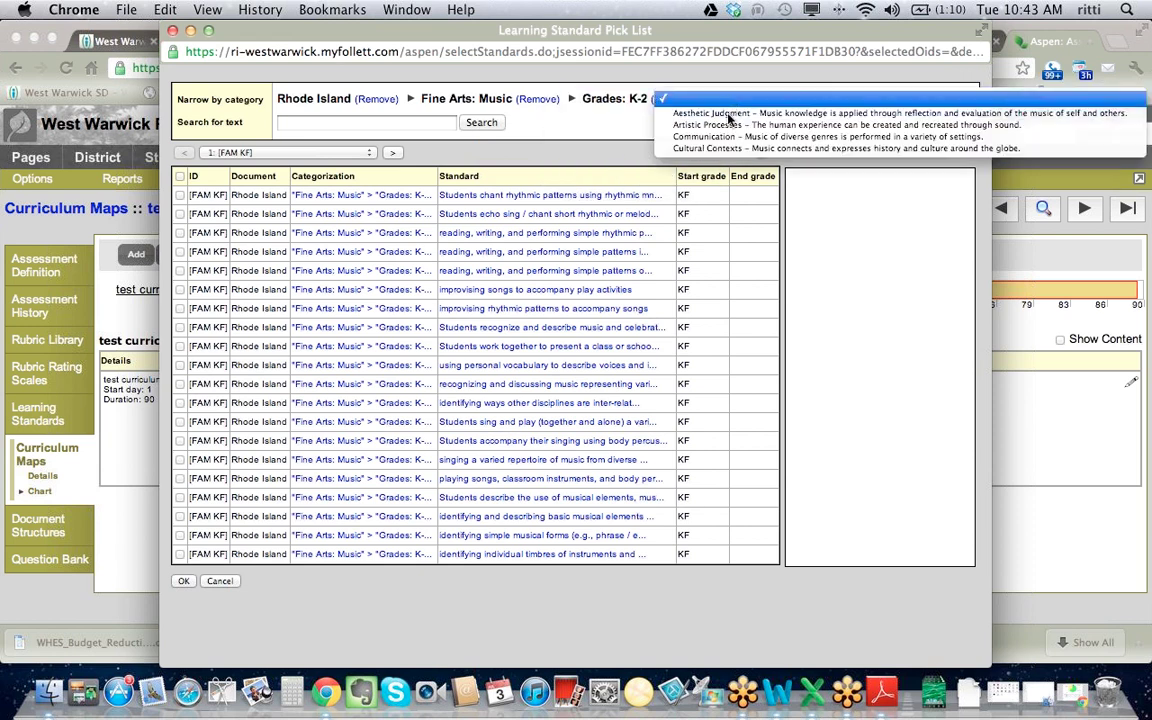
{"action": "left_click", "coordinate": [729, 114]}
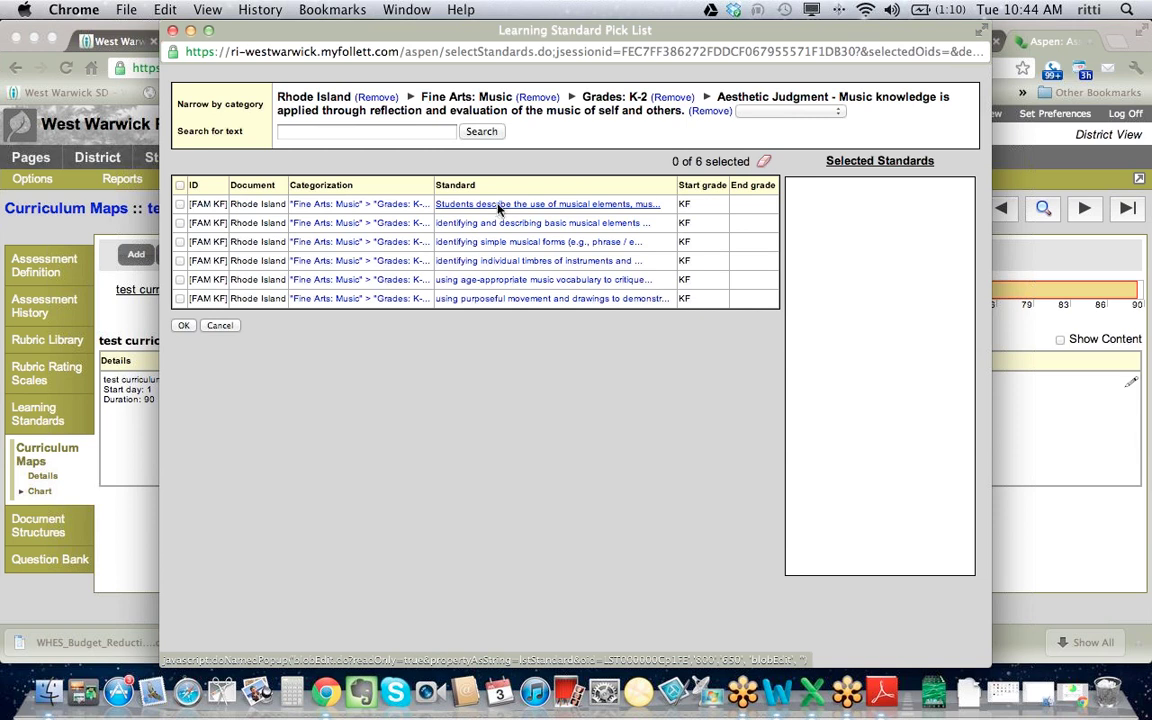
- Read the first standard's full text, then attach the musical elements, simple musical forms and age-appropriate music vocabulary standards to the map
{"action": "left_click", "coordinate": [496, 210]}
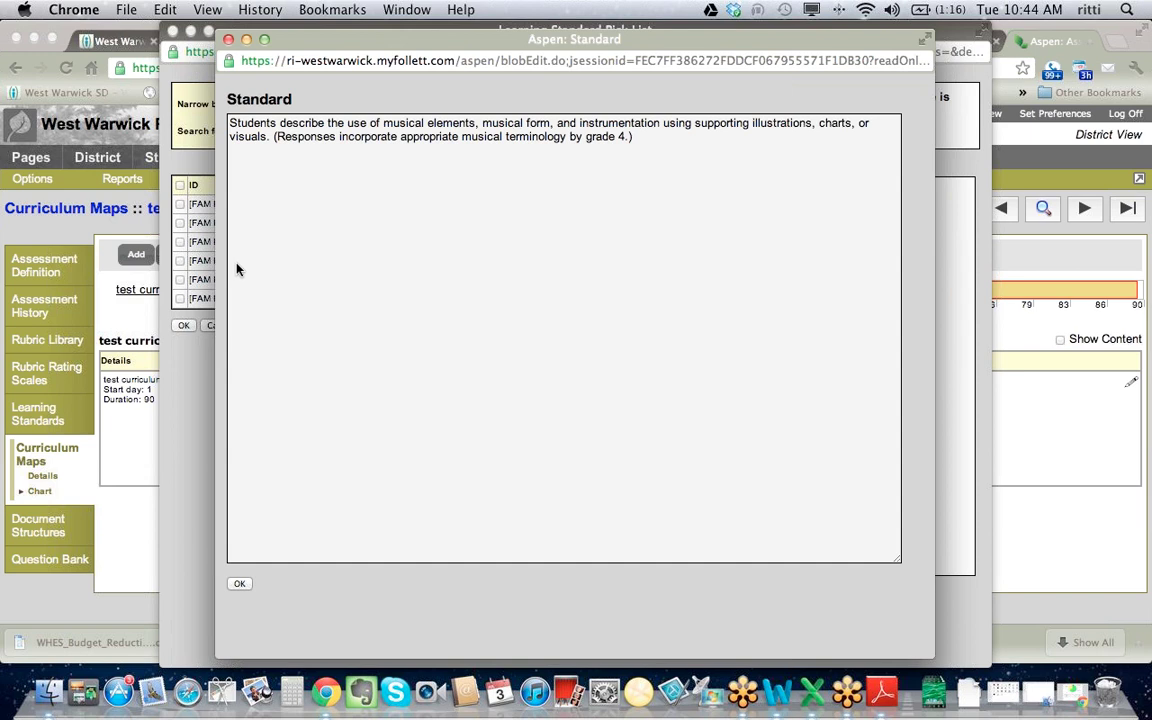
{"action": "left_click", "coordinate": [240, 586]}
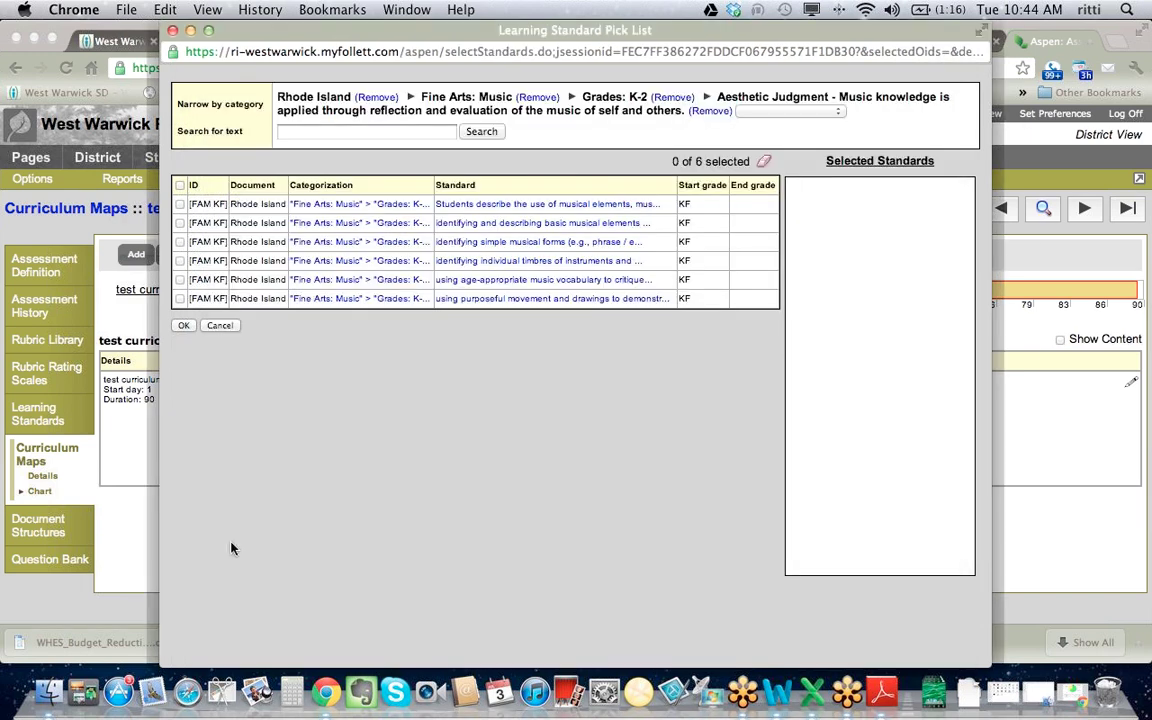
{"action": "left_click", "coordinate": [181, 205]}
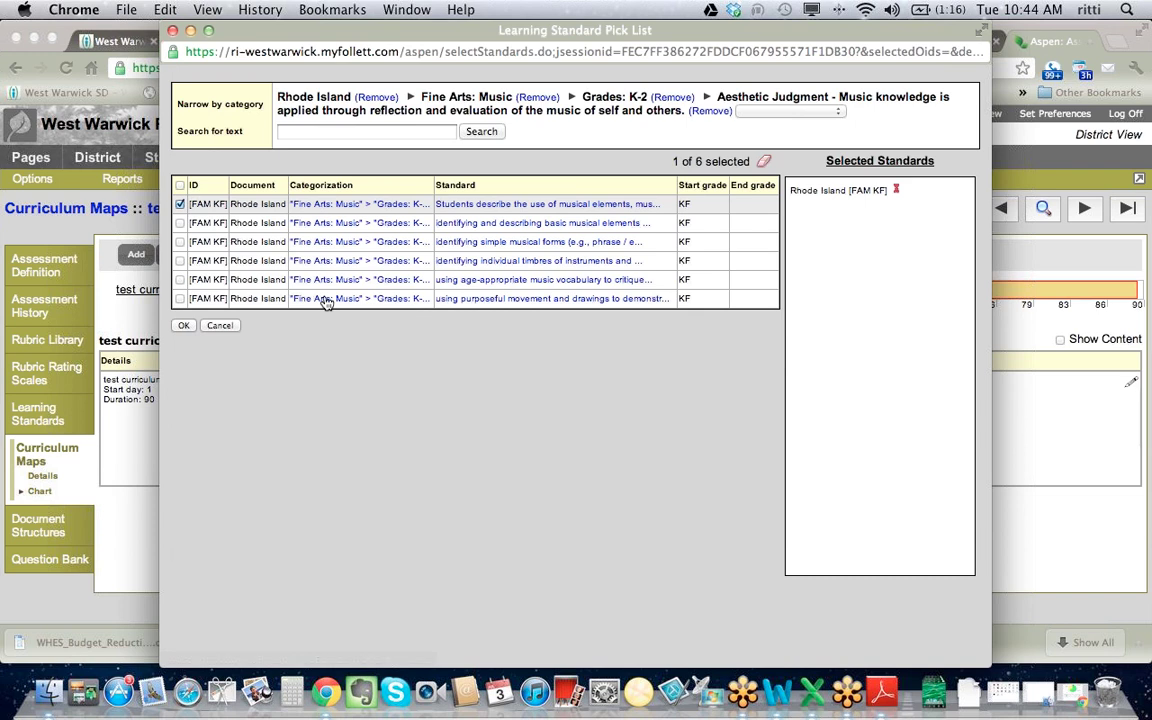
{"action": "left_click", "coordinate": [180, 242]}
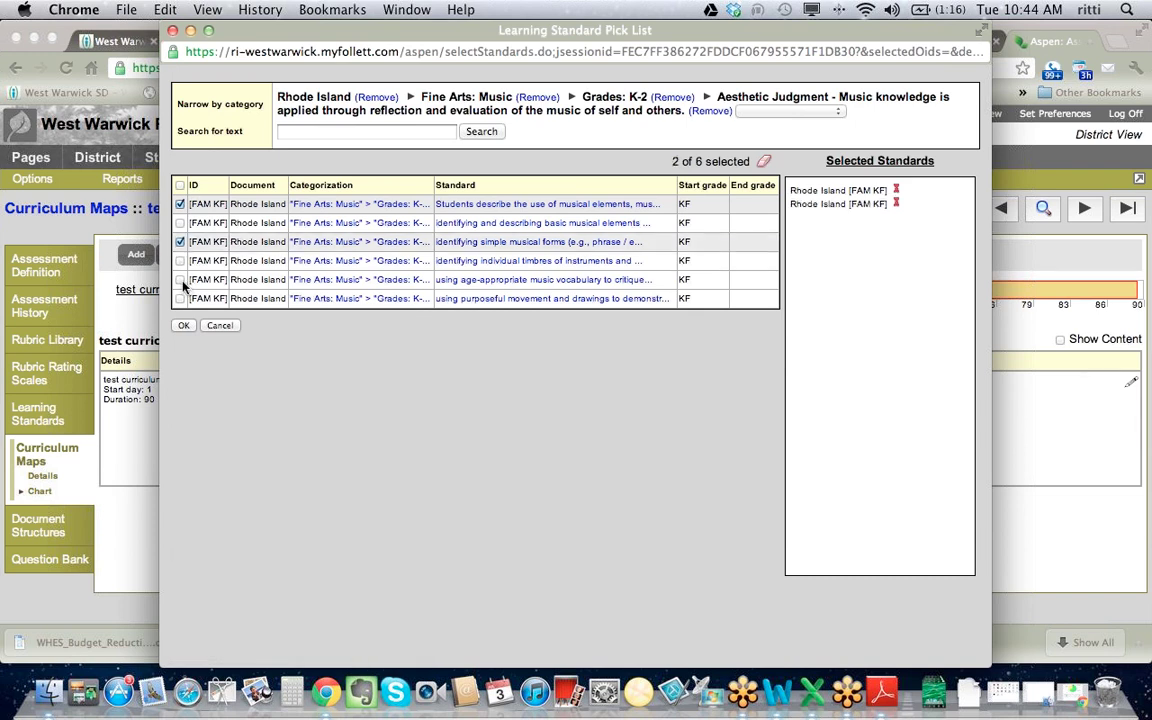
{"action": "left_click", "coordinate": [180, 280]}
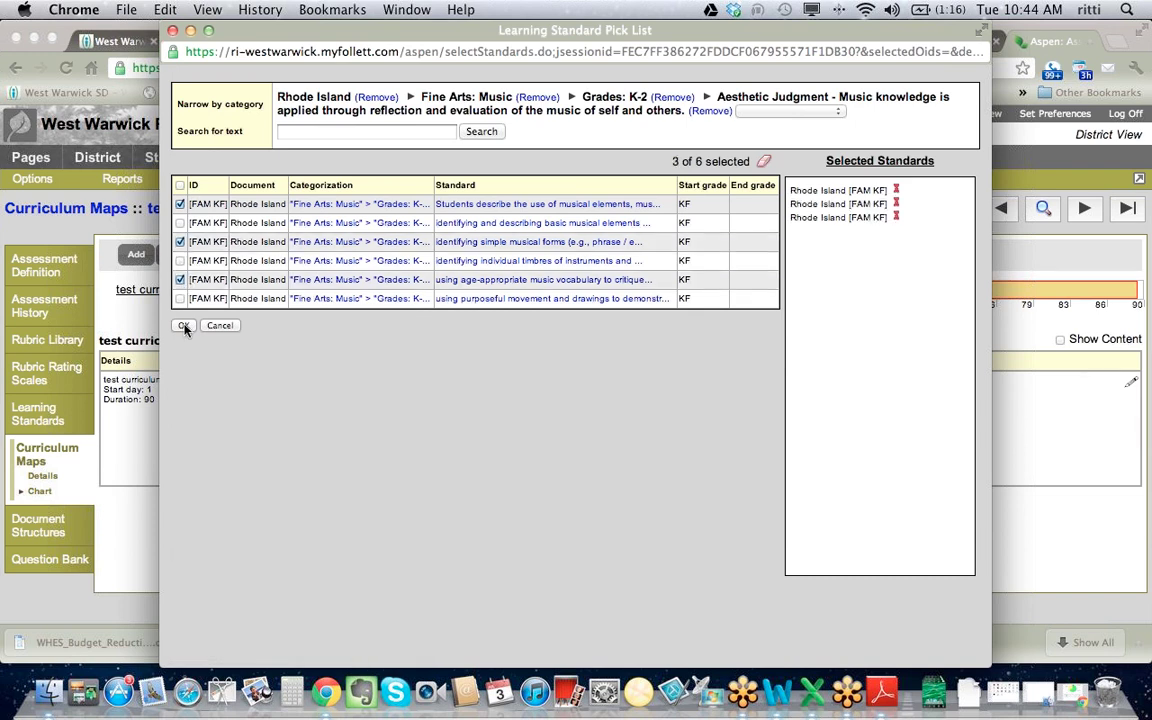
{"action": "left_click", "coordinate": [184, 327]}
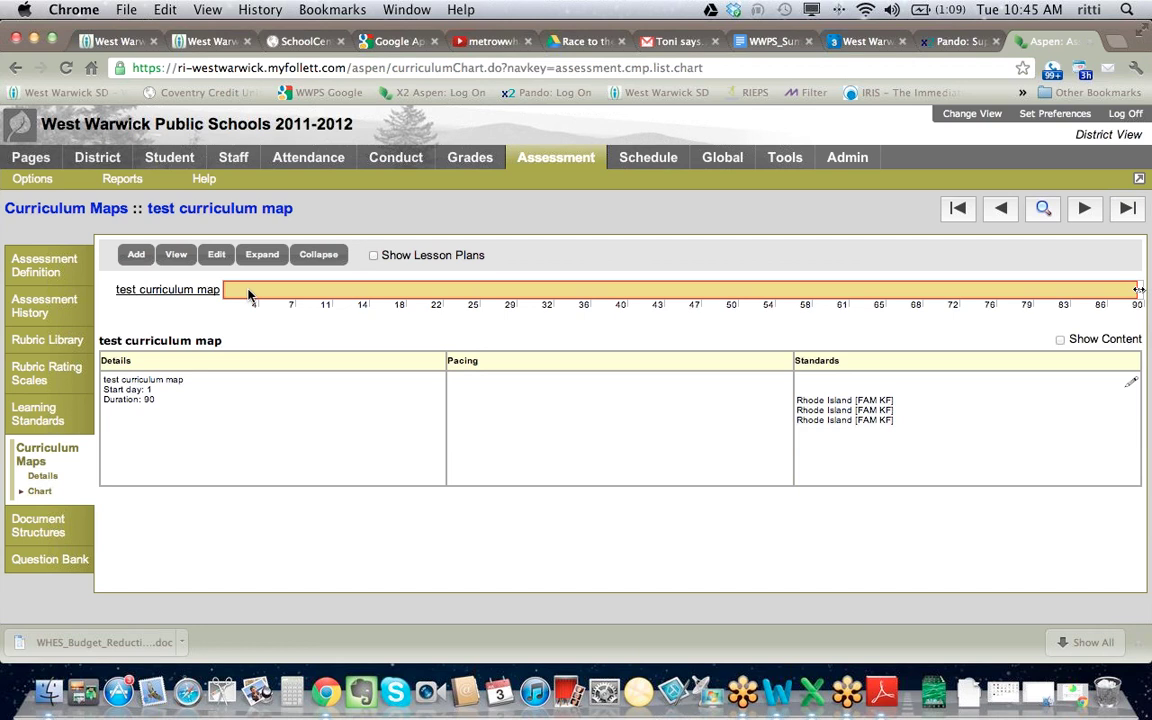
- Add a map topic titled Matching Pitch with a duration of 90 to the test curriculum map and save it
{"action": "left_click", "coordinate": [137, 256]}
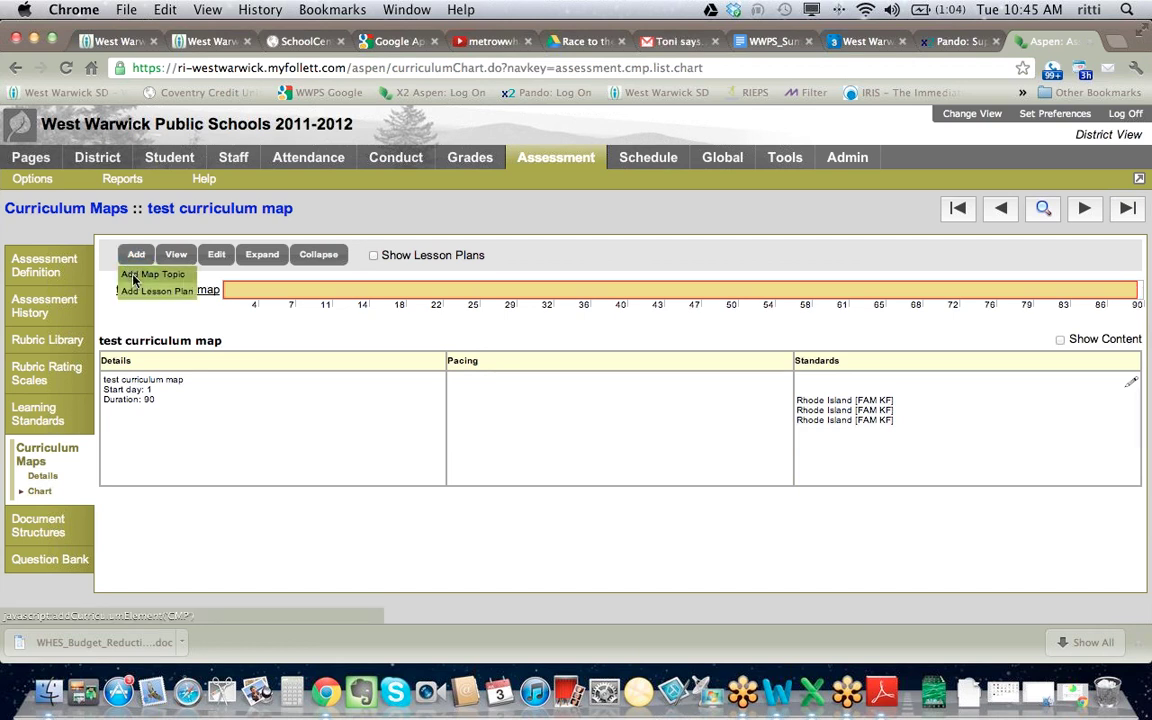
{"action": "left_click", "coordinate": [136, 277]}
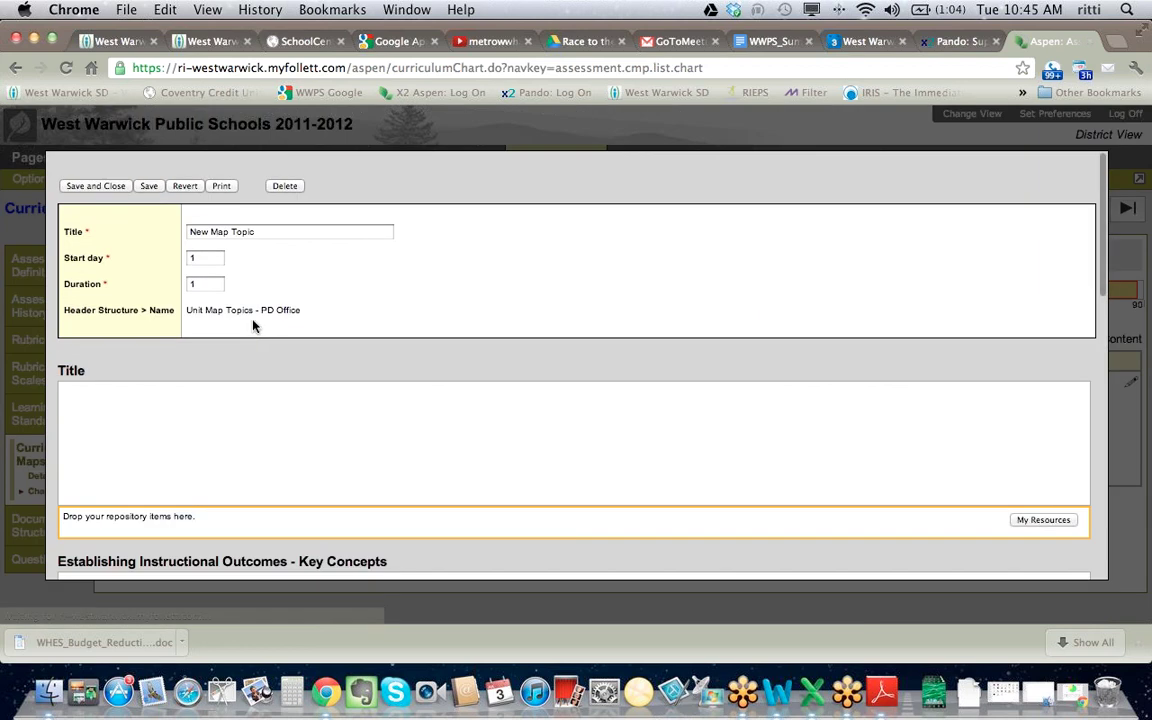
{"action": "left_click_drag", "start_coordinate": [290, 231], "coordinate": [175, 234]}
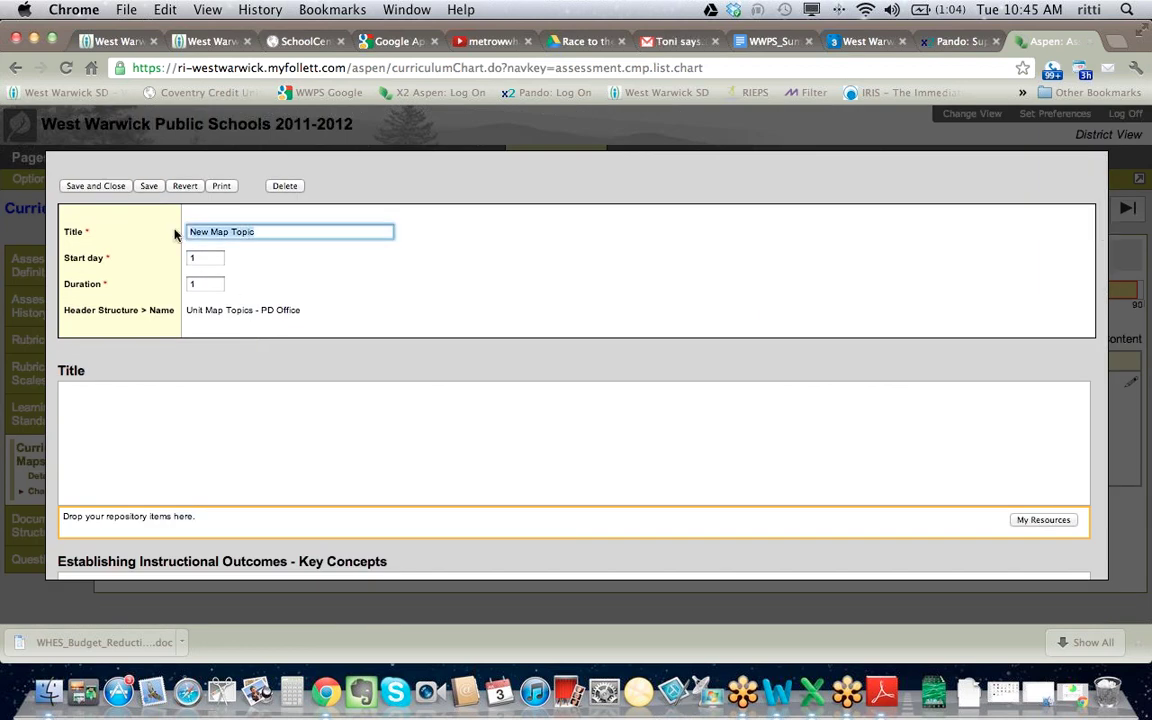
{"action": "type", "text": "Mat"}
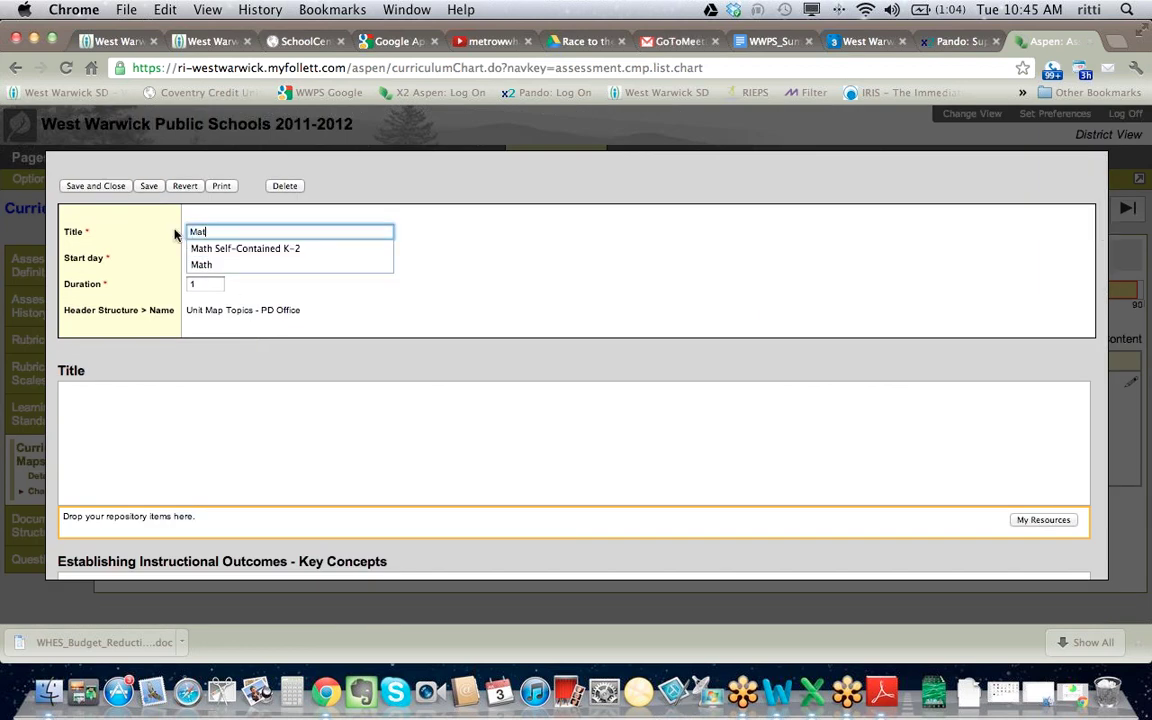
{"action": "type", "text": "ching Pi"}
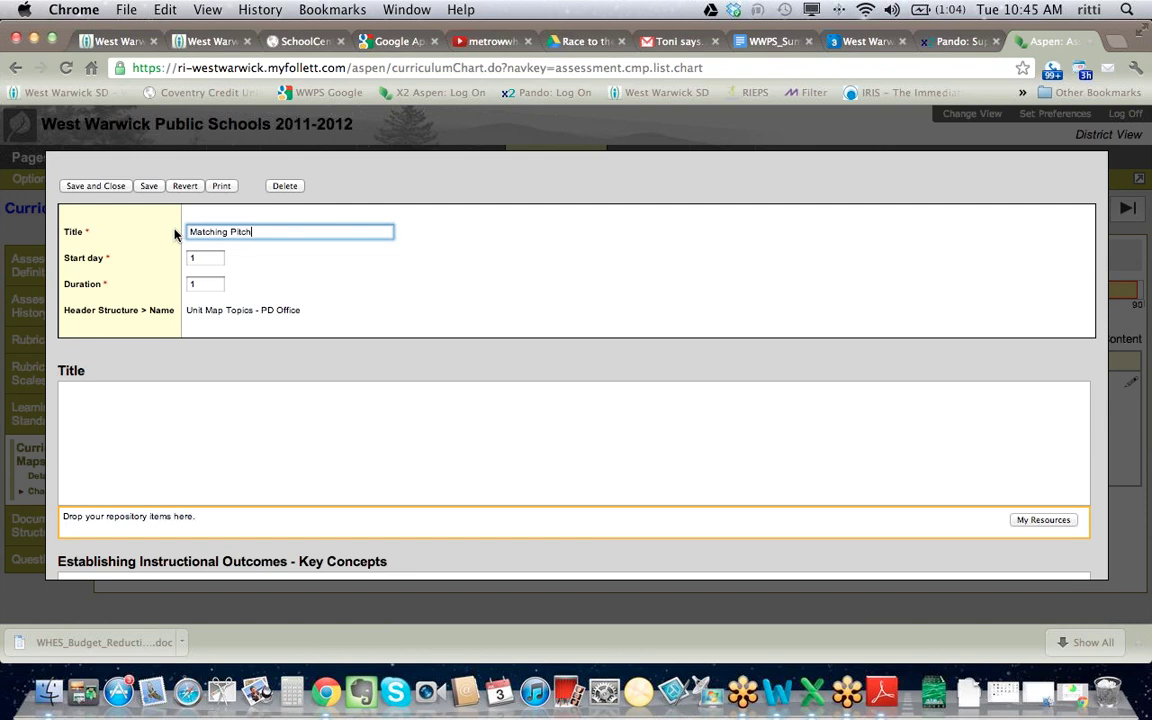
{"action": "type", "text": "tch"}
{"action": "double_click", "coordinate": [201, 284]}
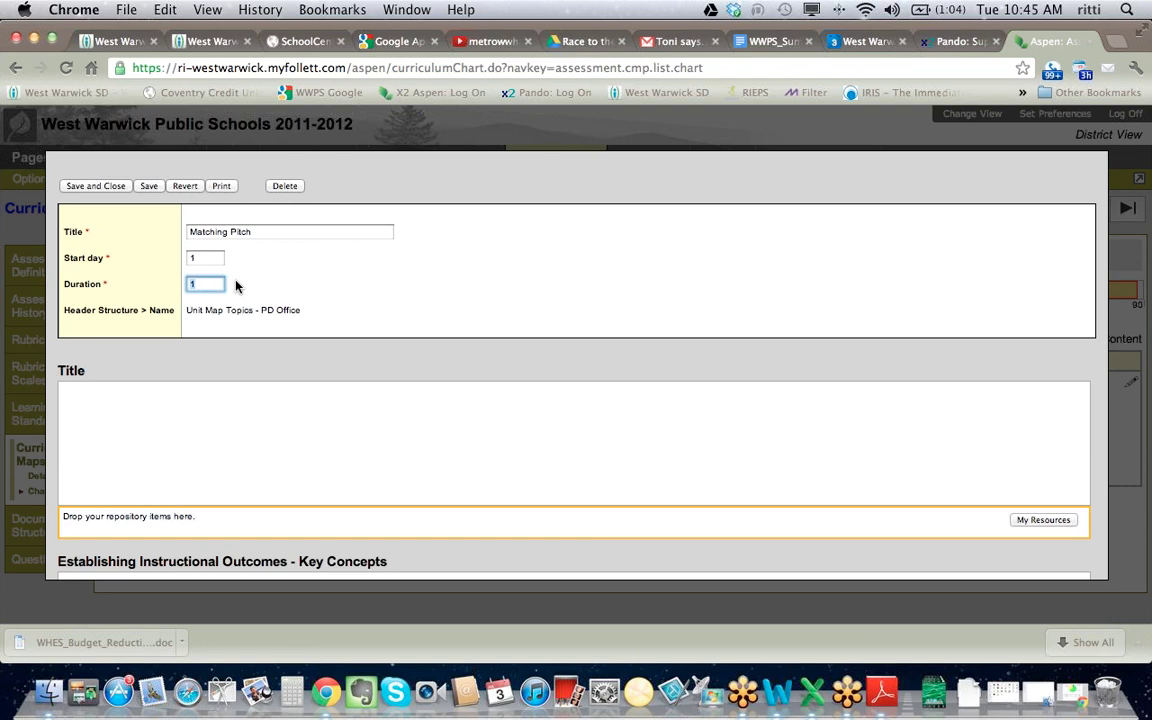
{"action": "type", "text": "90"}
{"action": "left_click", "coordinate": [329, 288]}
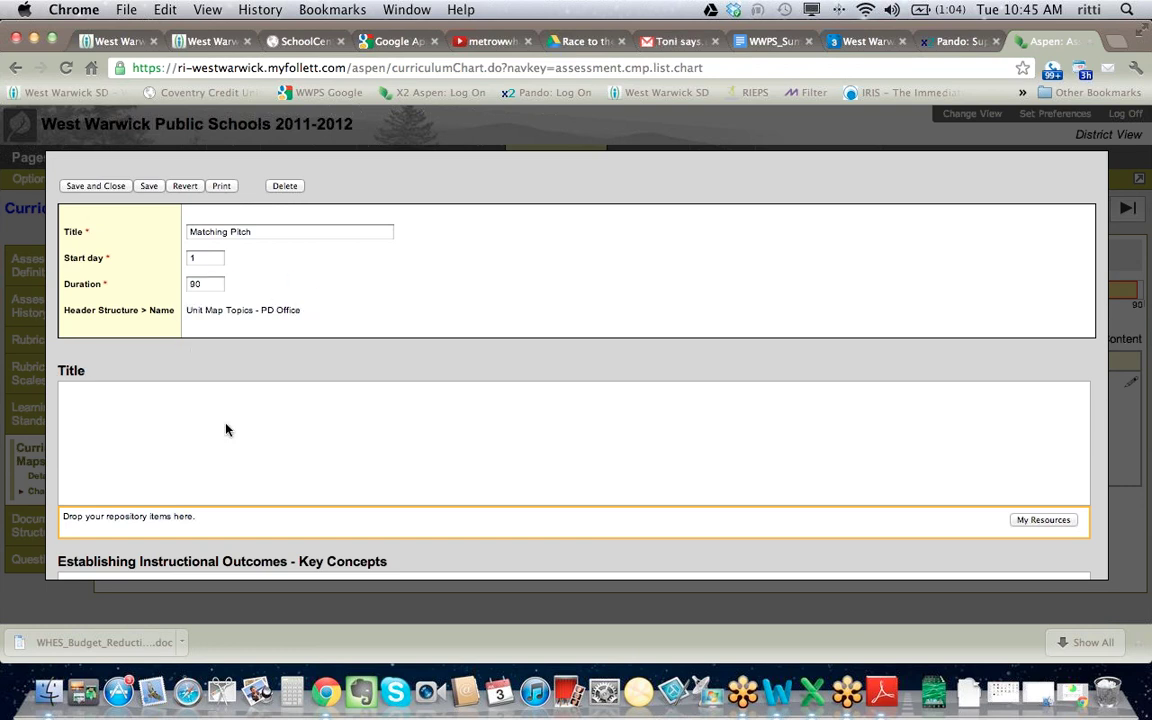
{"action": "left_click", "coordinate": [108, 189]}
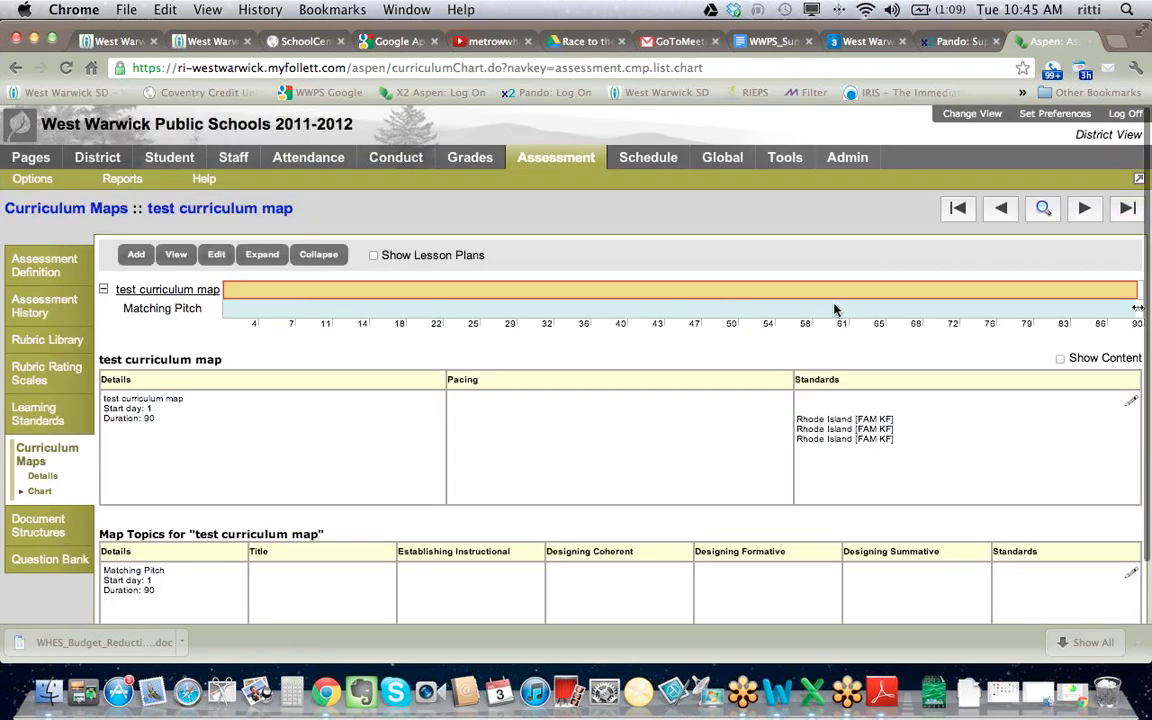
- Add a lesson plan titled High C starting on day 25 to the Matching Pitch topic, save it and show lesson plans in the chart
{"action": "mouse_move", "coordinate": [940, 313]}
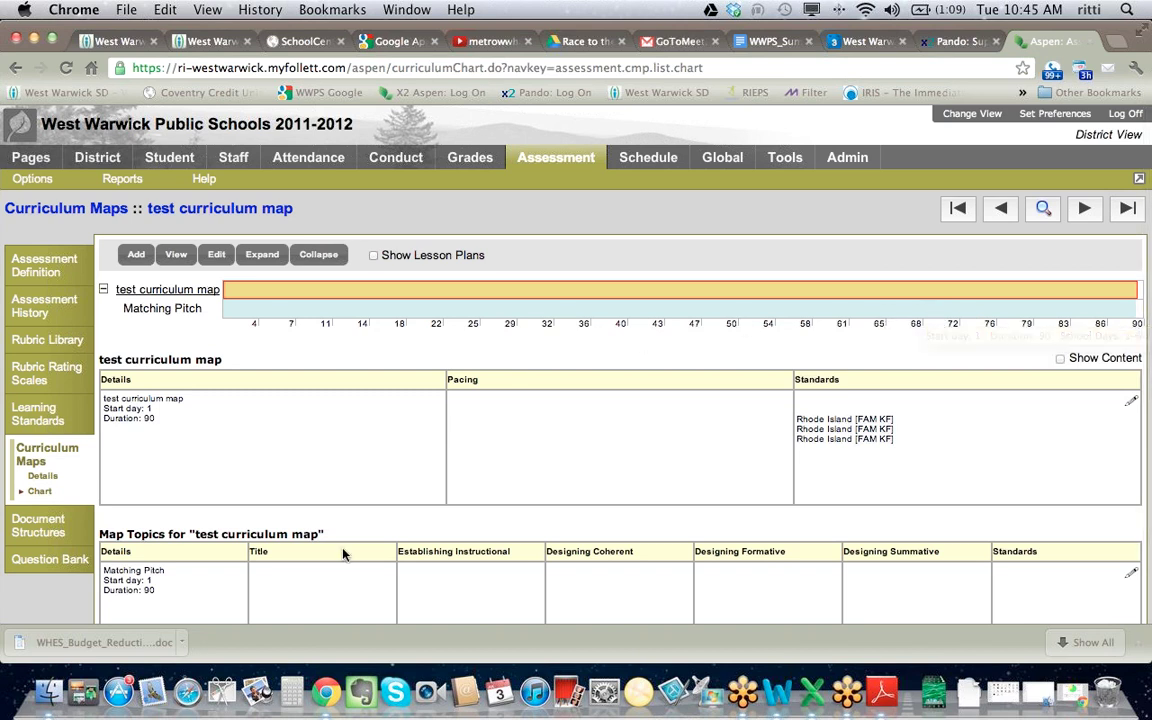
{"action": "scroll", "coordinate": [738, 532], "scroll_direction": "down", "scroll_amount": 2}
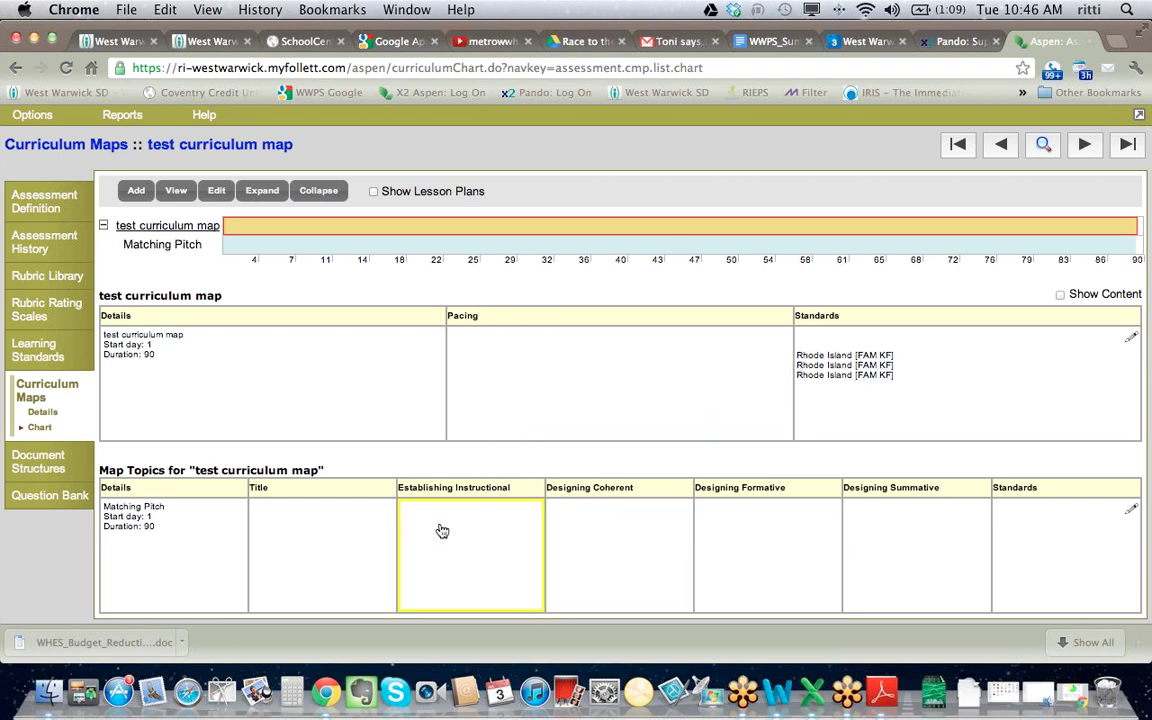
{"action": "left_click", "coordinate": [303, 248]}
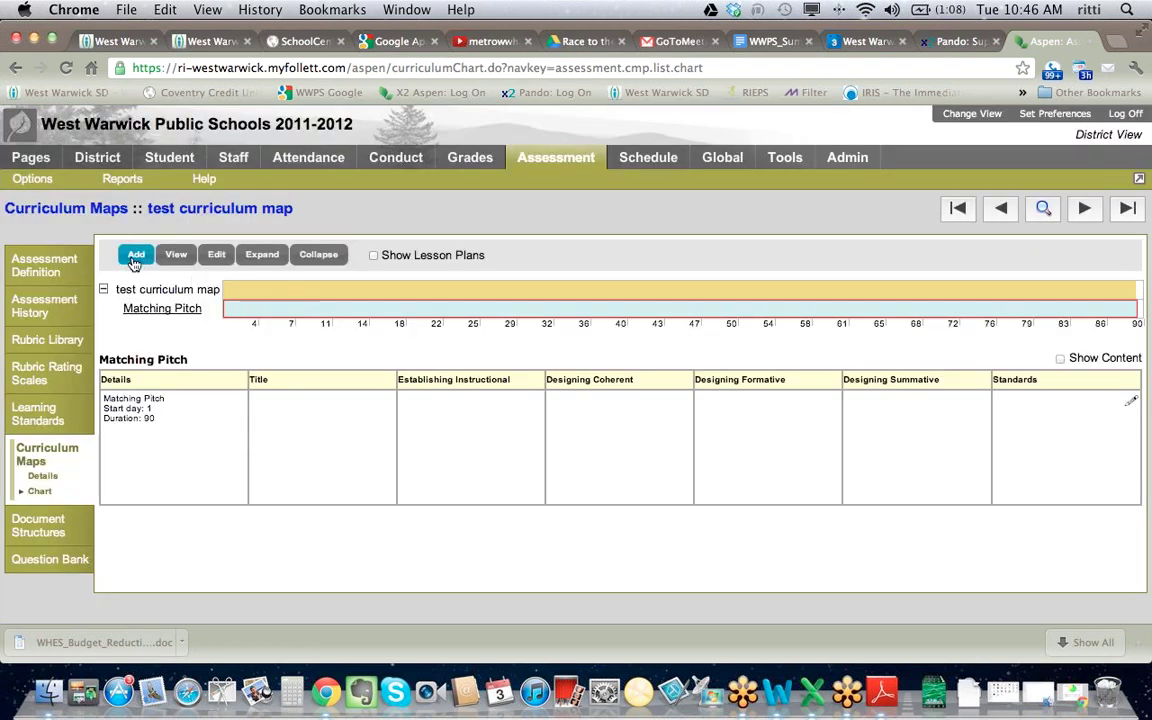
{"action": "left_click", "coordinate": [136, 255]}
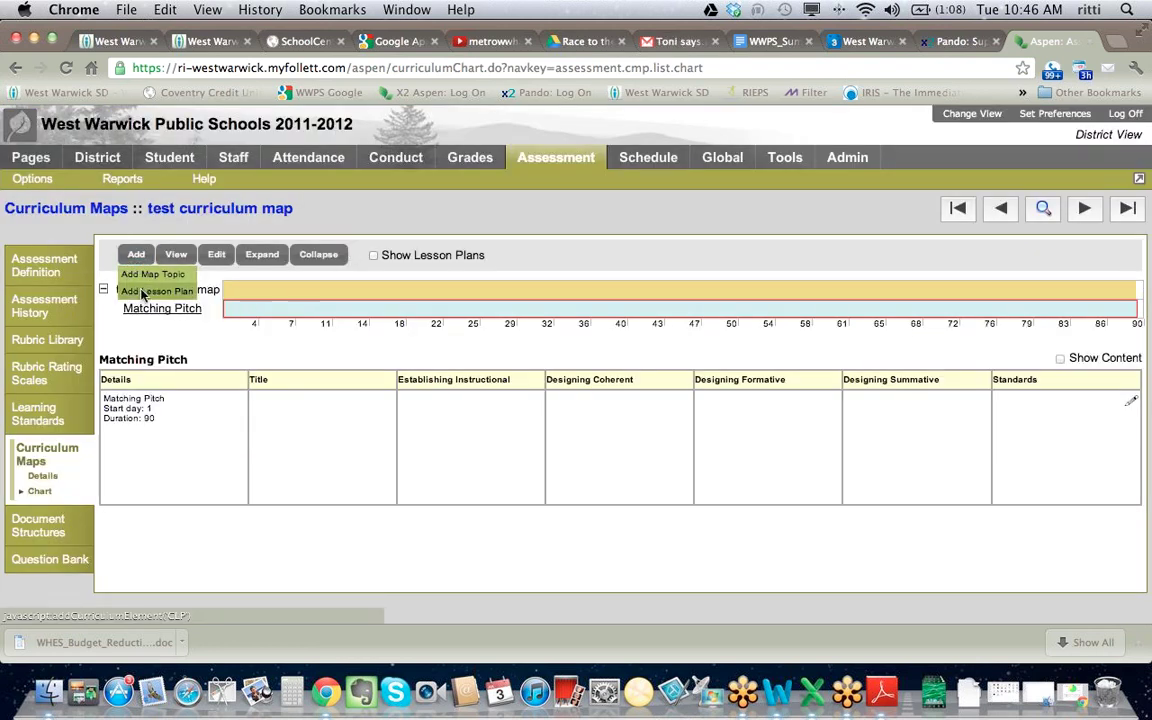
{"action": "left_click", "coordinate": [143, 291]}
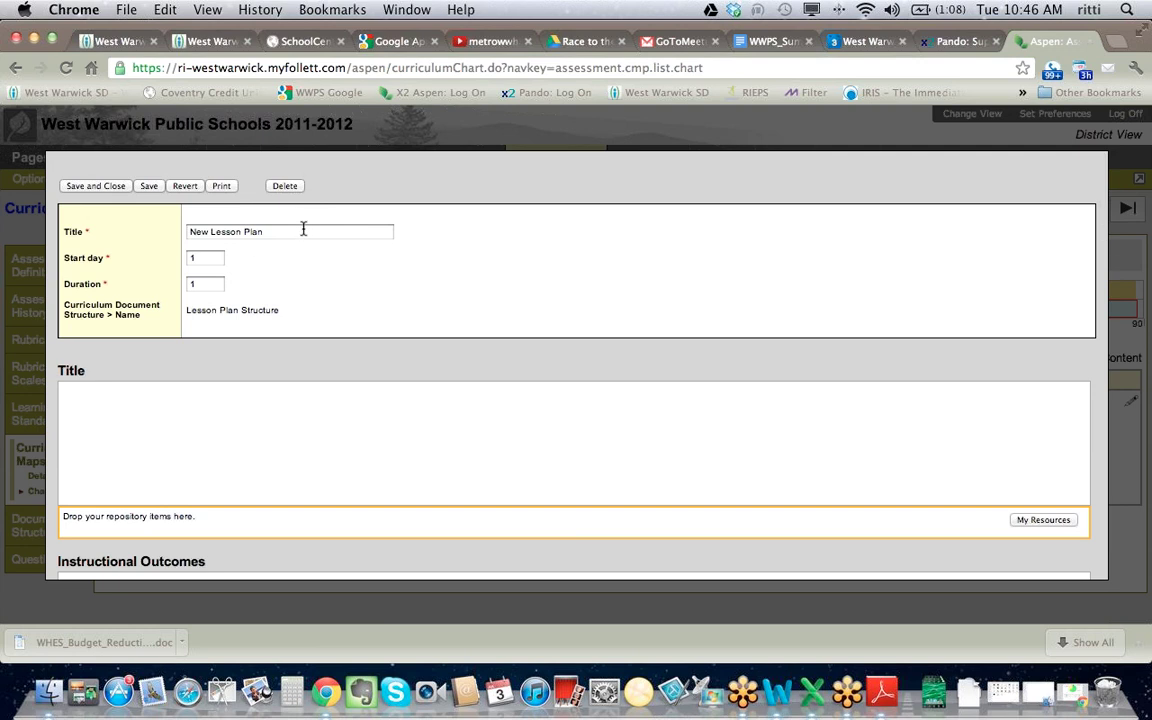
{"action": "left_click_drag", "start_coordinate": [303, 229], "coordinate": [184, 225]}
{"action": "type", "text": "High C"}
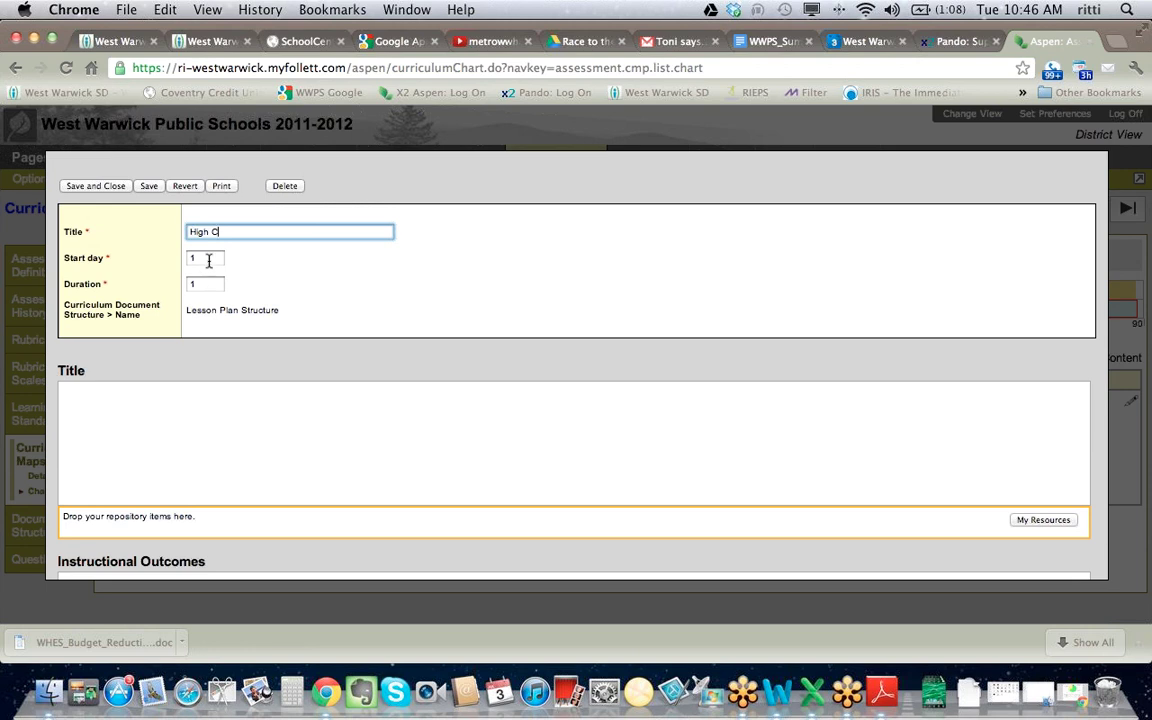
{"action": "double_click", "coordinate": [188, 262]}
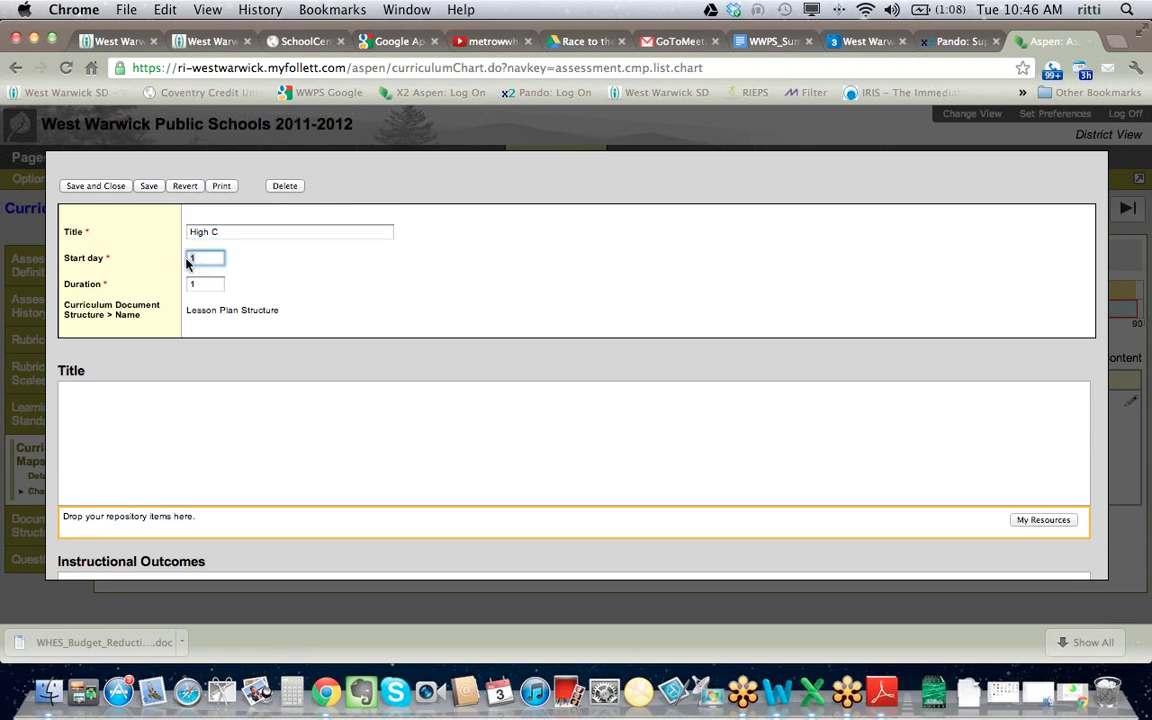
{"action": "type", "text": "25"}
{"action": "left_click", "coordinate": [280, 294]}
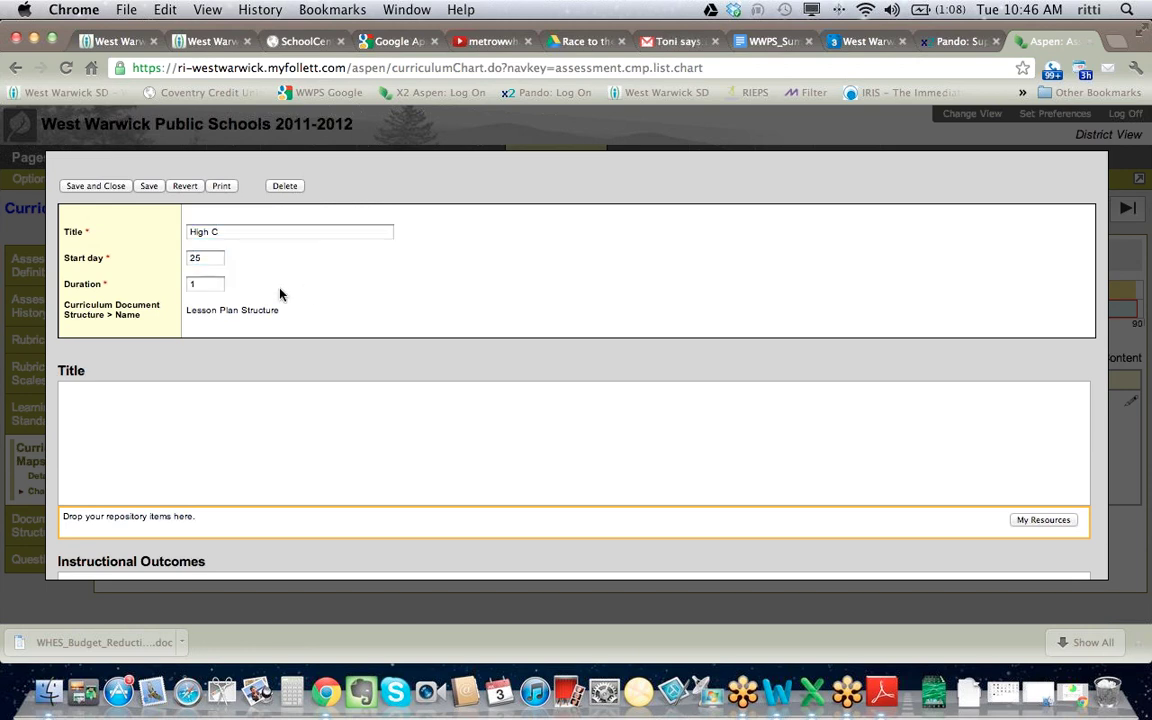
{"action": "left_click", "coordinate": [101, 189]}
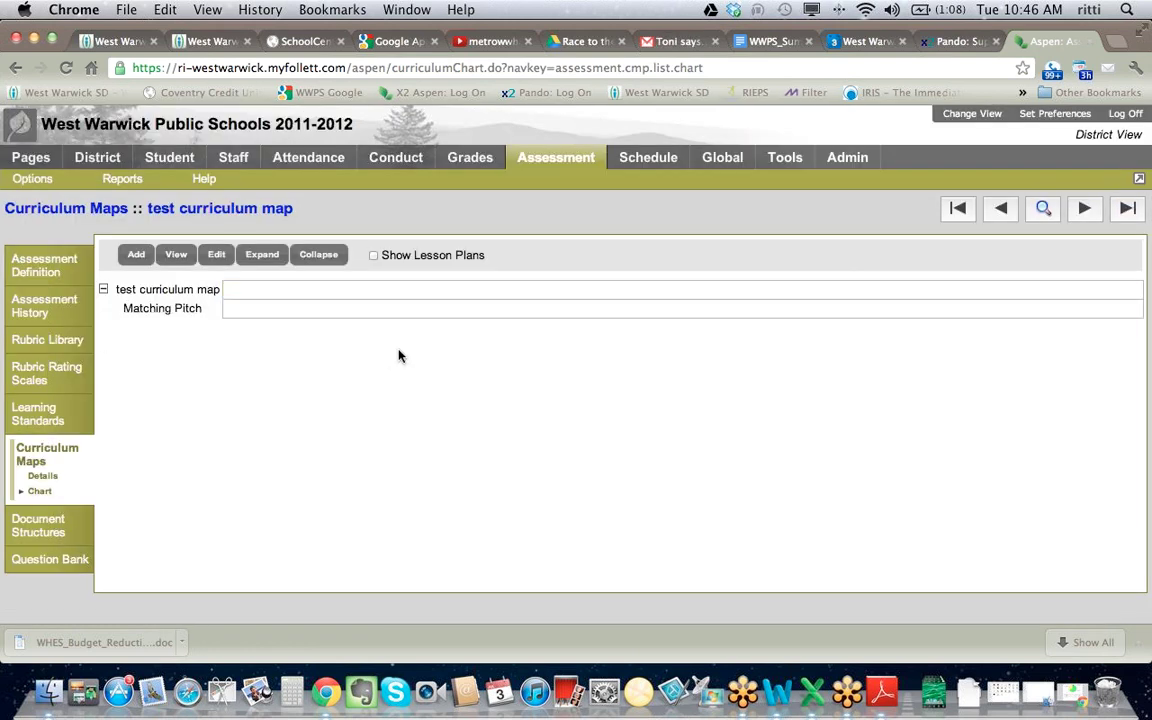
{"action": "left_click", "coordinate": [385, 256]}
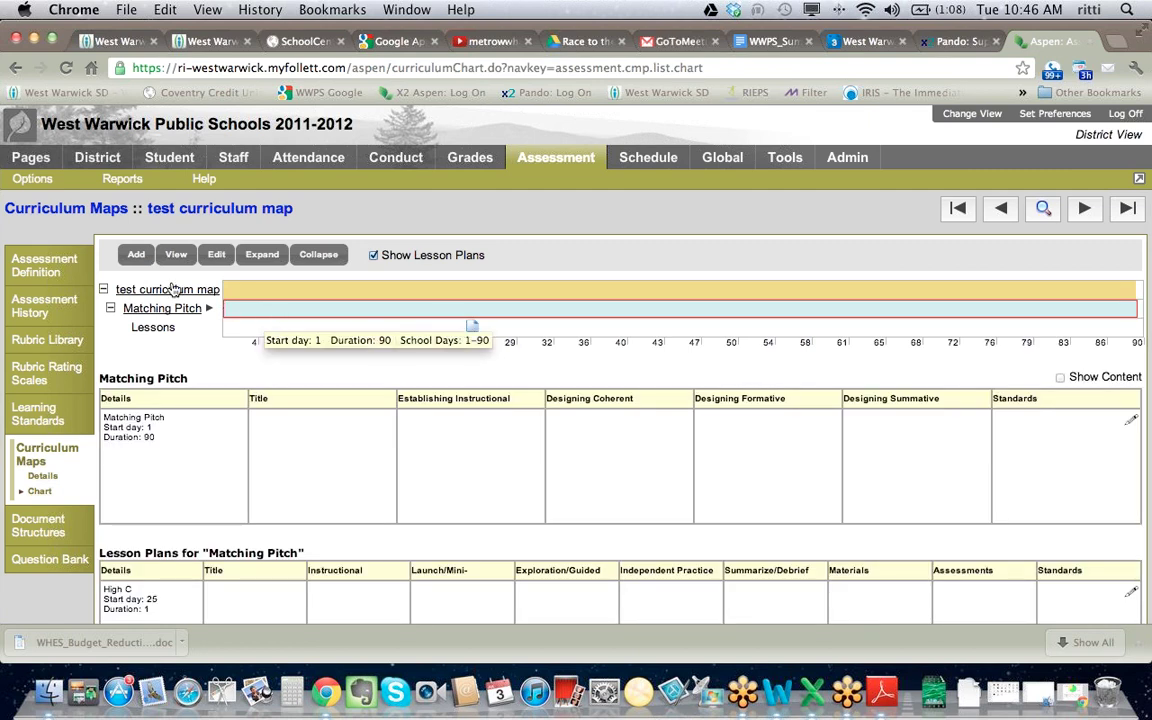
- Add a second lesson plan titled Low C starting on day 30 to the Matching Pitch topic and save it
{"action": "left_click", "coordinate": [136, 257]}
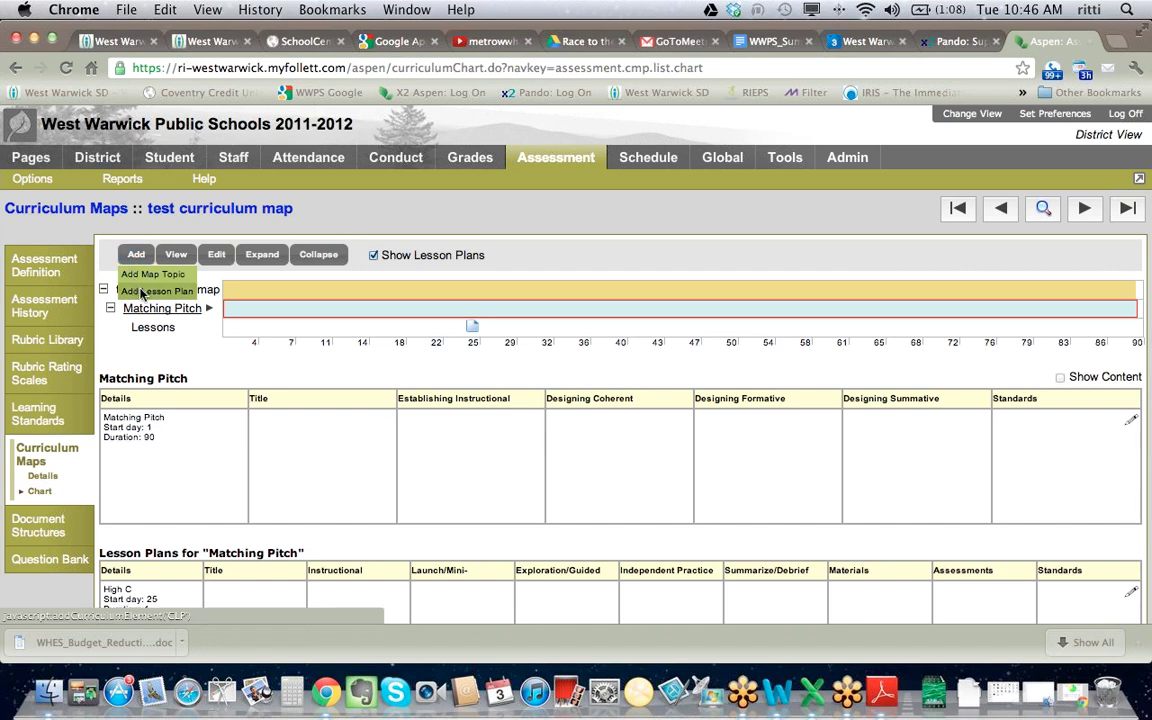
{"action": "left_click", "coordinate": [141, 292]}
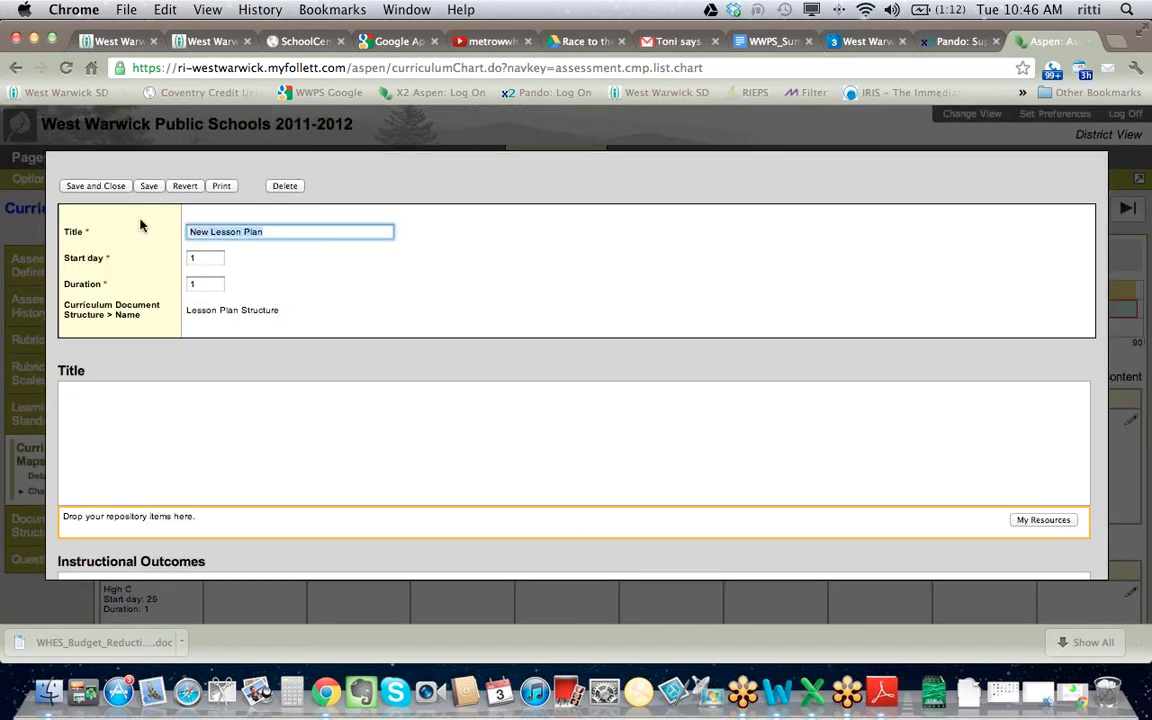
{"action": "type", "text": "Low C"}
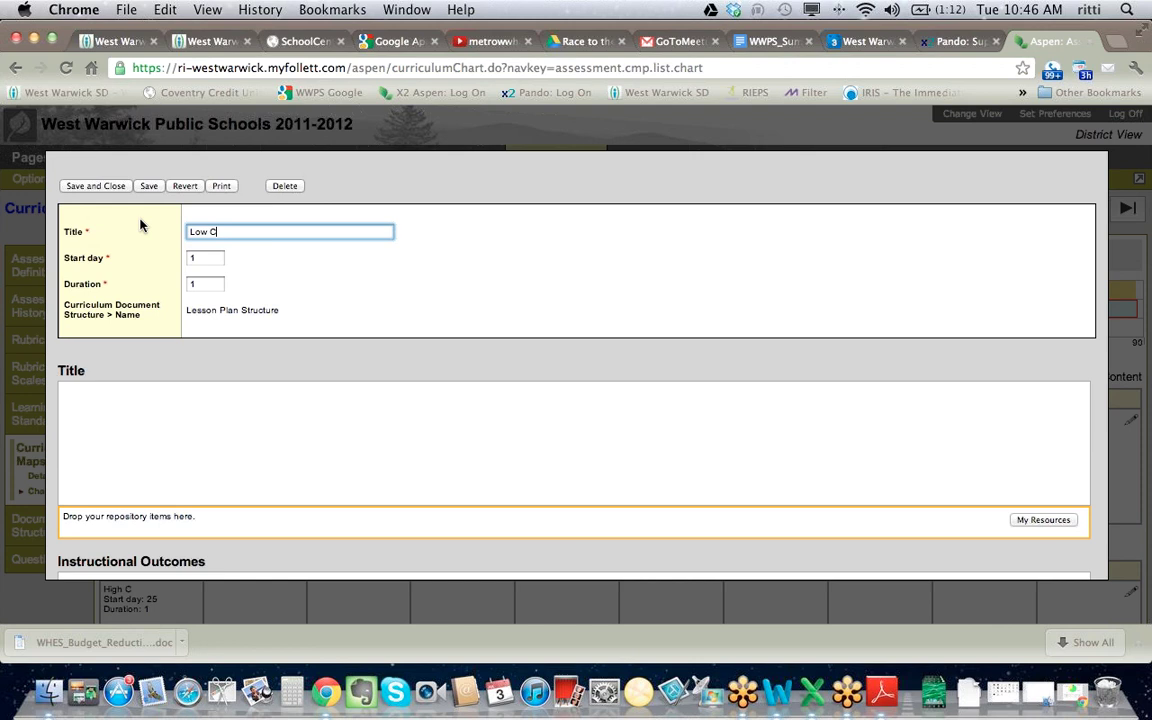
{"action": "double_click", "coordinate": [188, 258]}
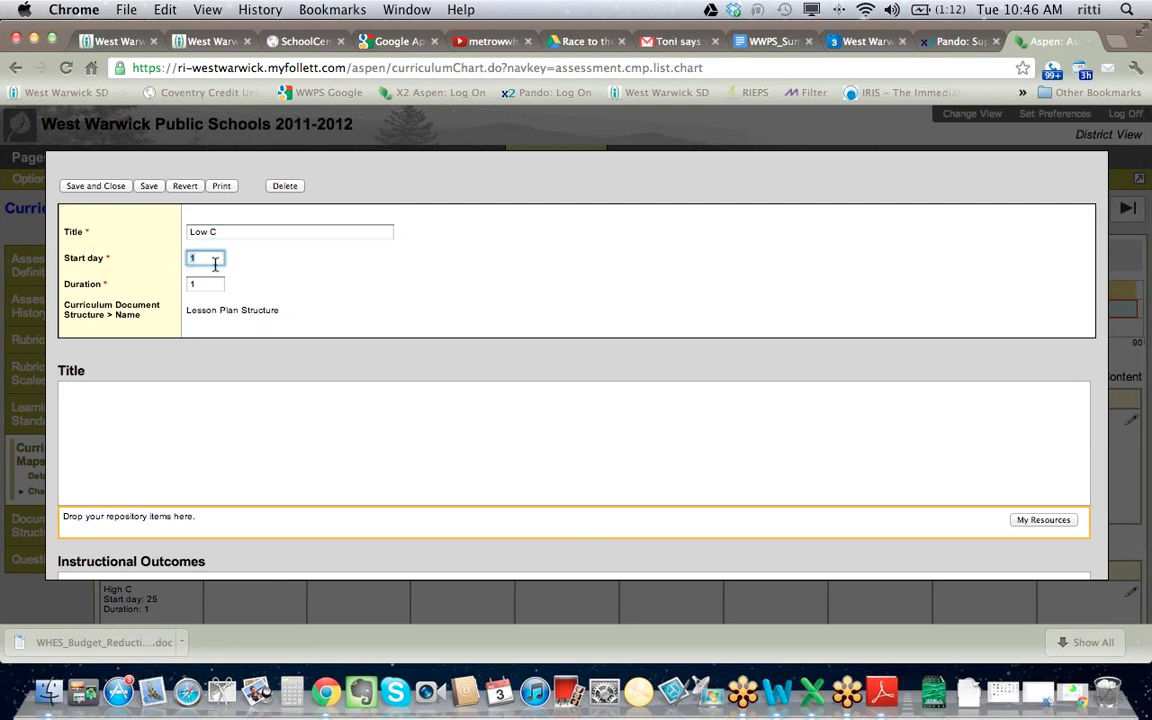
{"action": "type", "text": "30"}
{"action": "left_click", "coordinate": [225, 238]}
{"action": "left_click", "coordinate": [95, 186]}
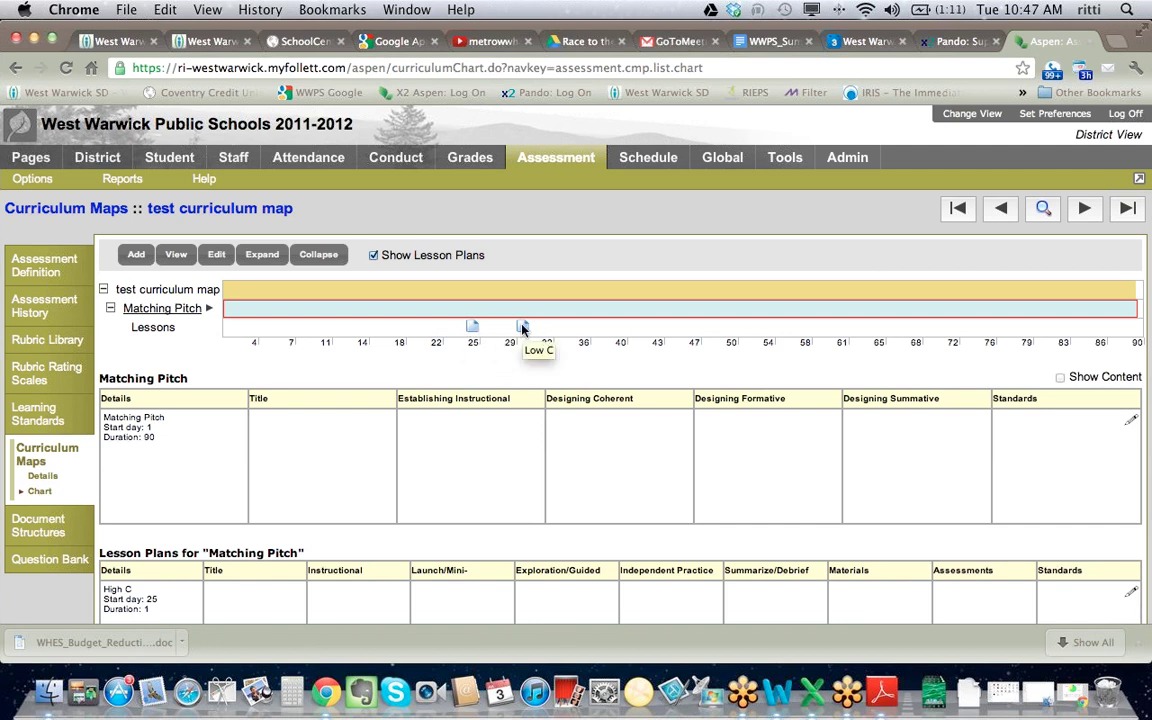
{"action": "scroll", "coordinate": [419, 468], "scroll_direction": "down", "scroll_amount": 5}
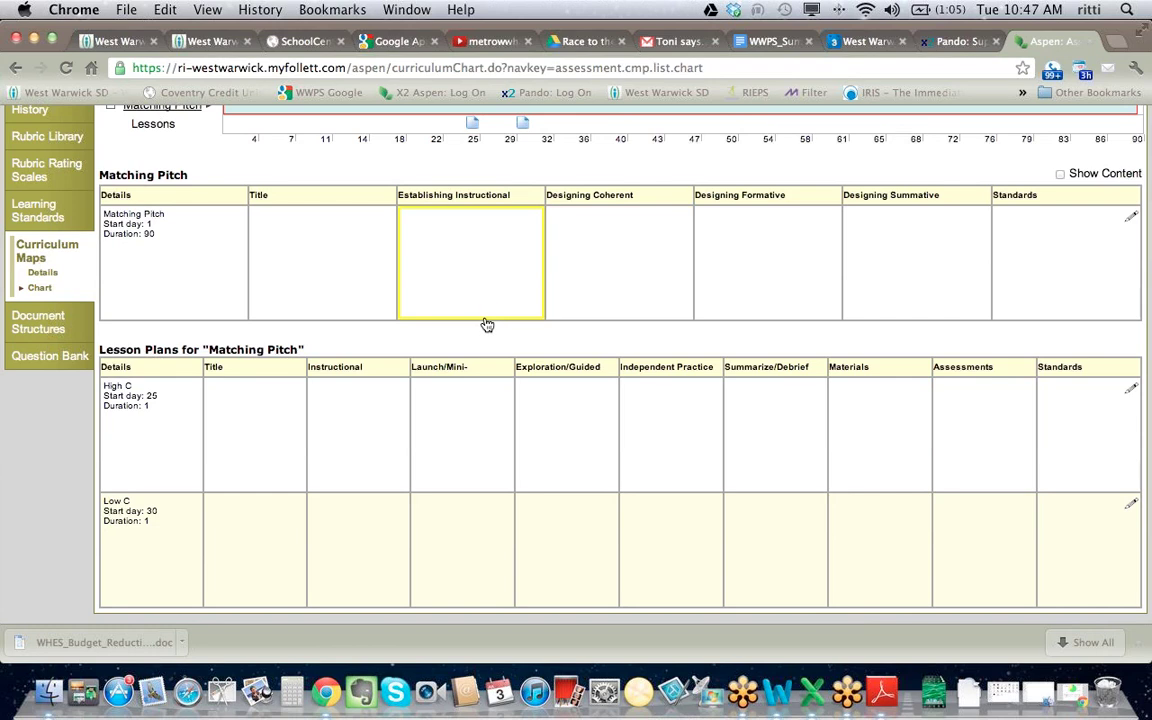
{"action": "scroll", "coordinate": [486, 322], "scroll_direction": "up", "scroll_amount": 5}
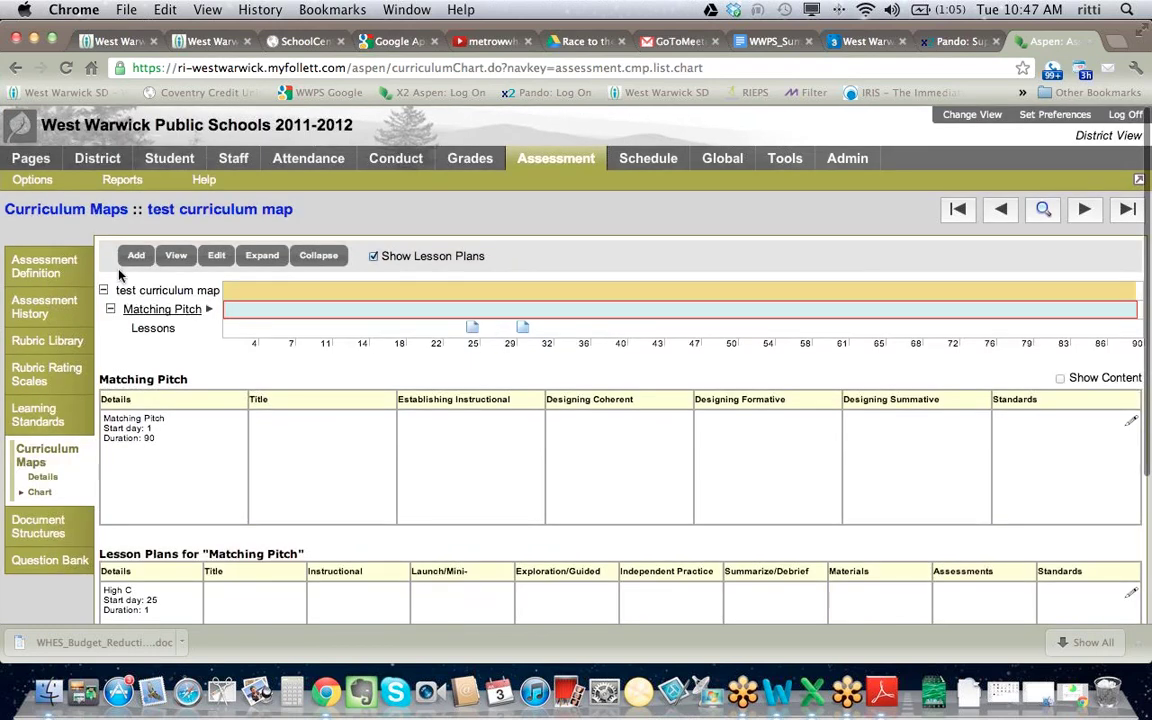
- Return to the curriculum maps list and open the chart of the 12th Grade English - British Literature map
{"action": "left_click", "coordinate": [36, 455]}
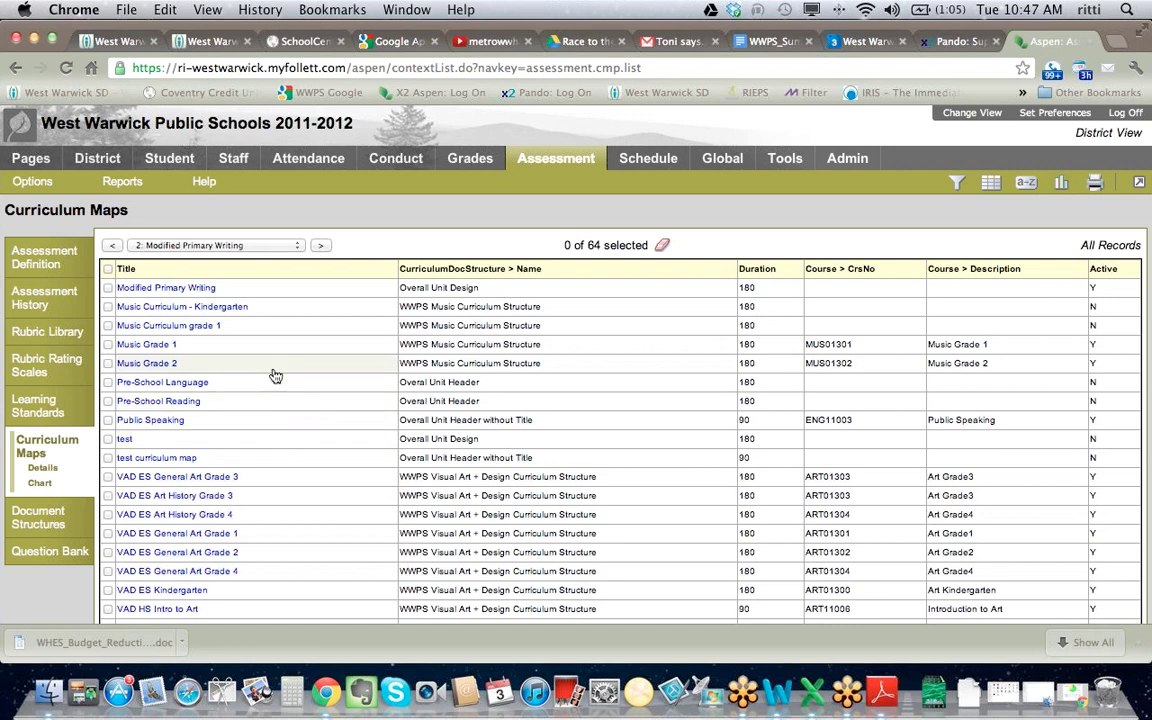
{"action": "left_click", "coordinate": [110, 244]}
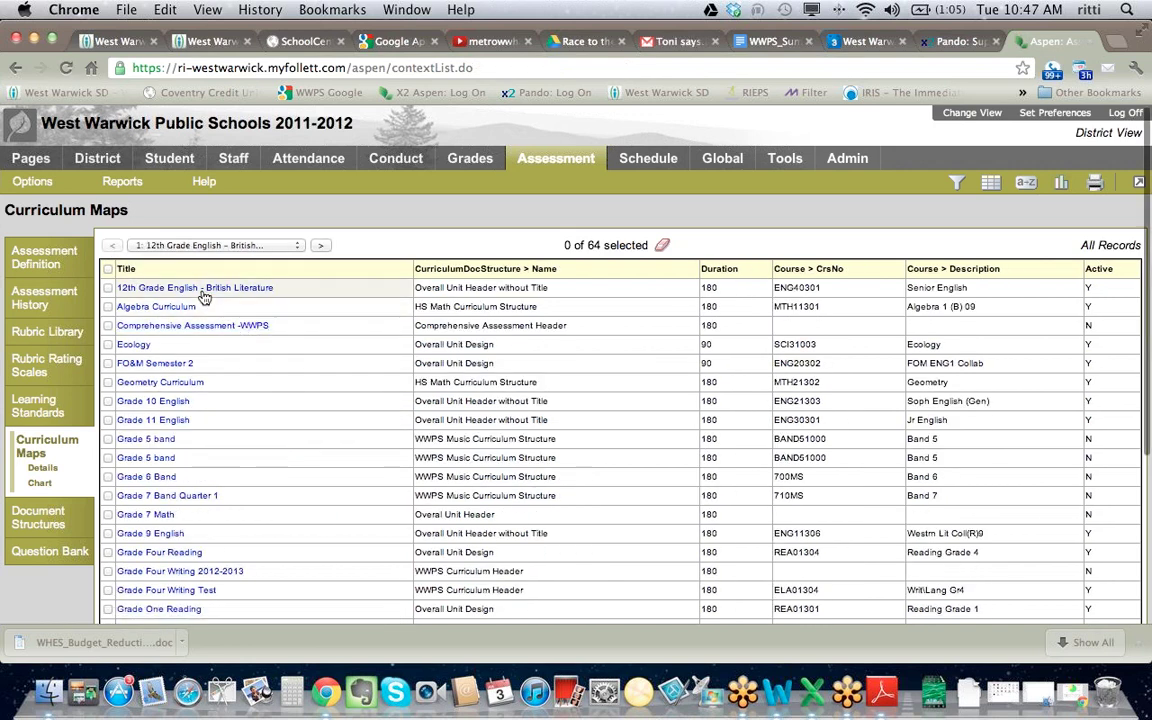
{"action": "left_click", "coordinate": [200, 292]}
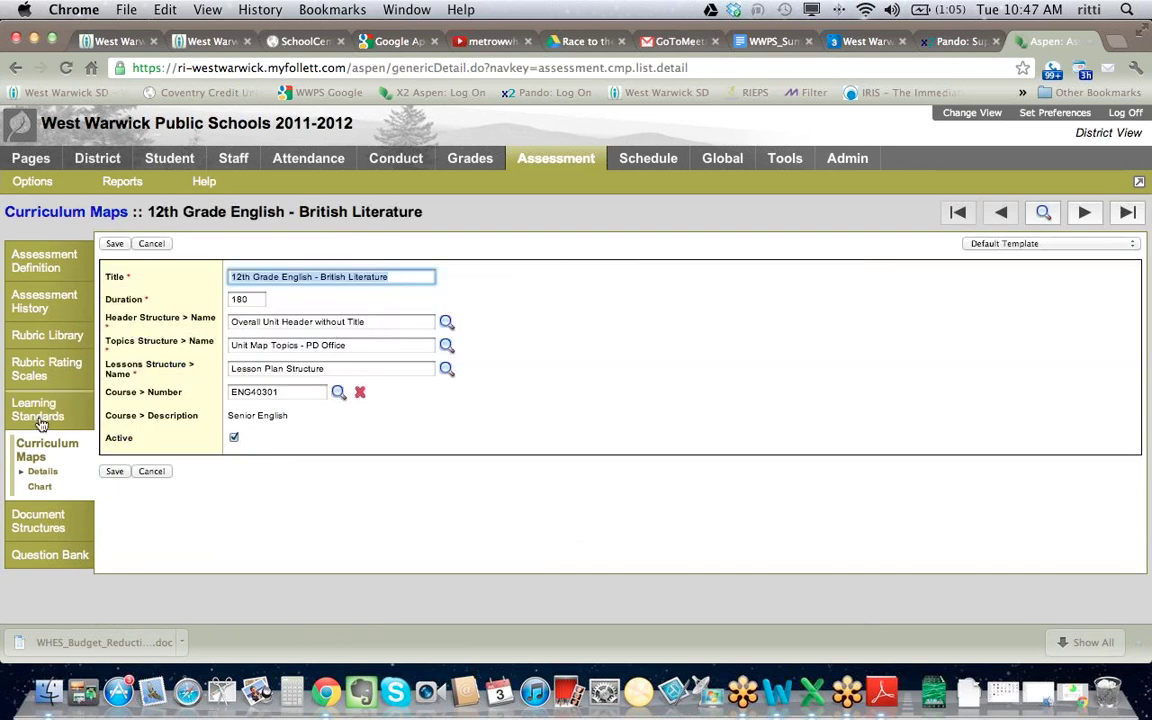
{"action": "left_click", "coordinate": [40, 486]}
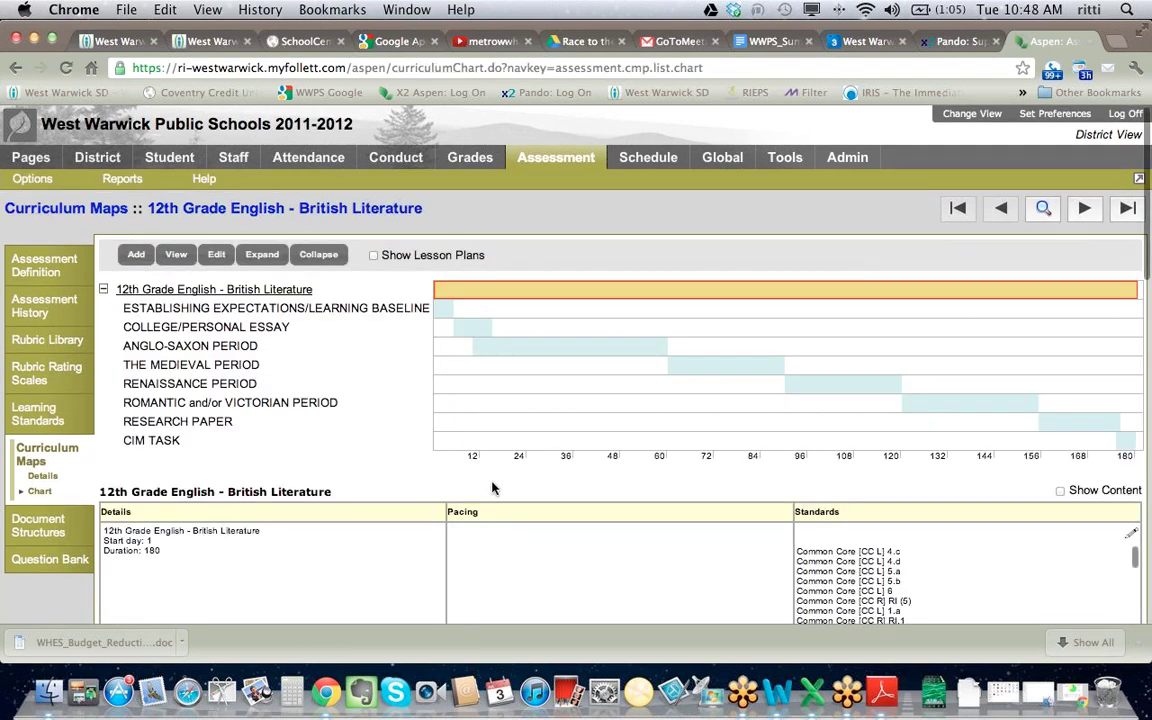
- Look through the British Literature map's topics, including their outcomes, assessments and standards
{"action": "scroll", "coordinate": [345, 485], "scroll_direction": "down", "scroll_amount": 6}
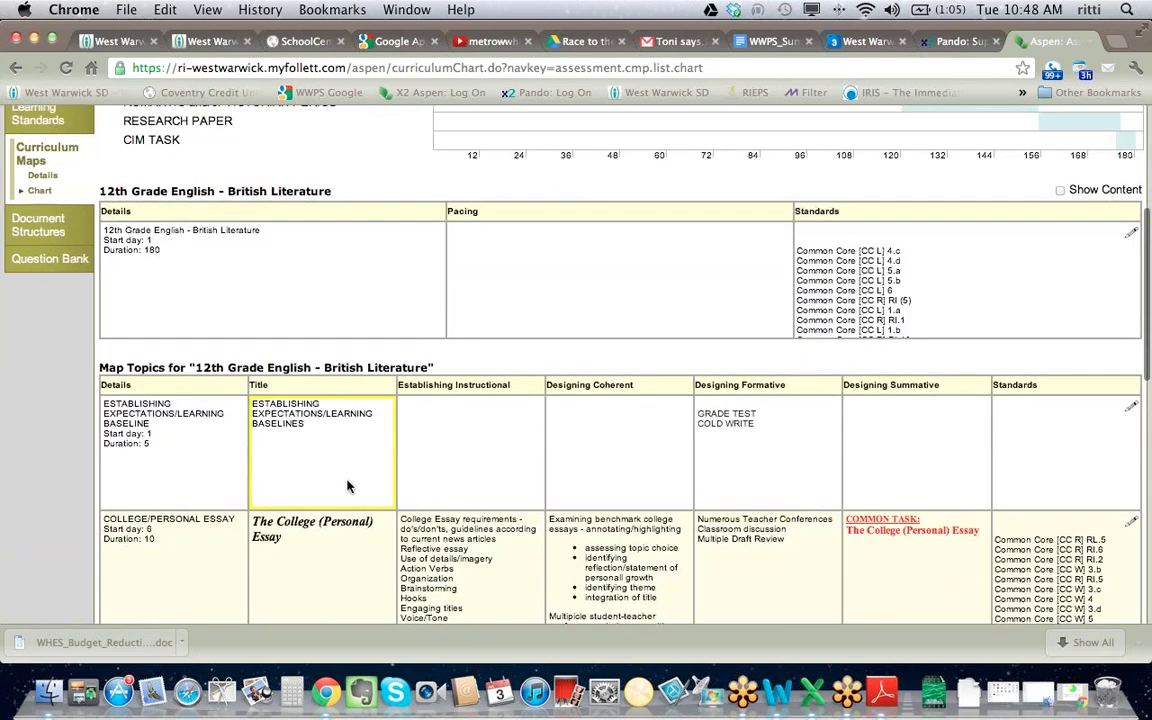
{"action": "scroll", "coordinate": [348, 486], "scroll_direction": "down", "scroll_amount": 3}
{"action": "scroll", "coordinate": [348, 486], "scroll_direction": "down", "scroll_amount": 9}
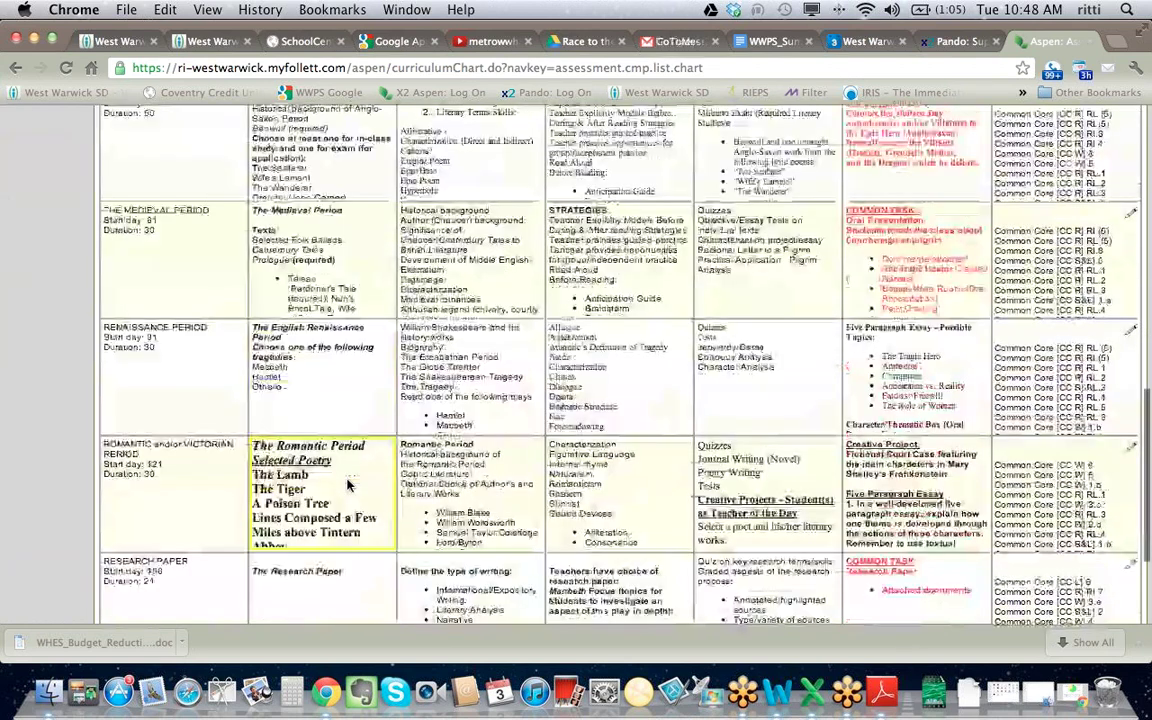
{"action": "scroll", "coordinate": [348, 485], "scroll_direction": "down", "scroll_amount": 3}
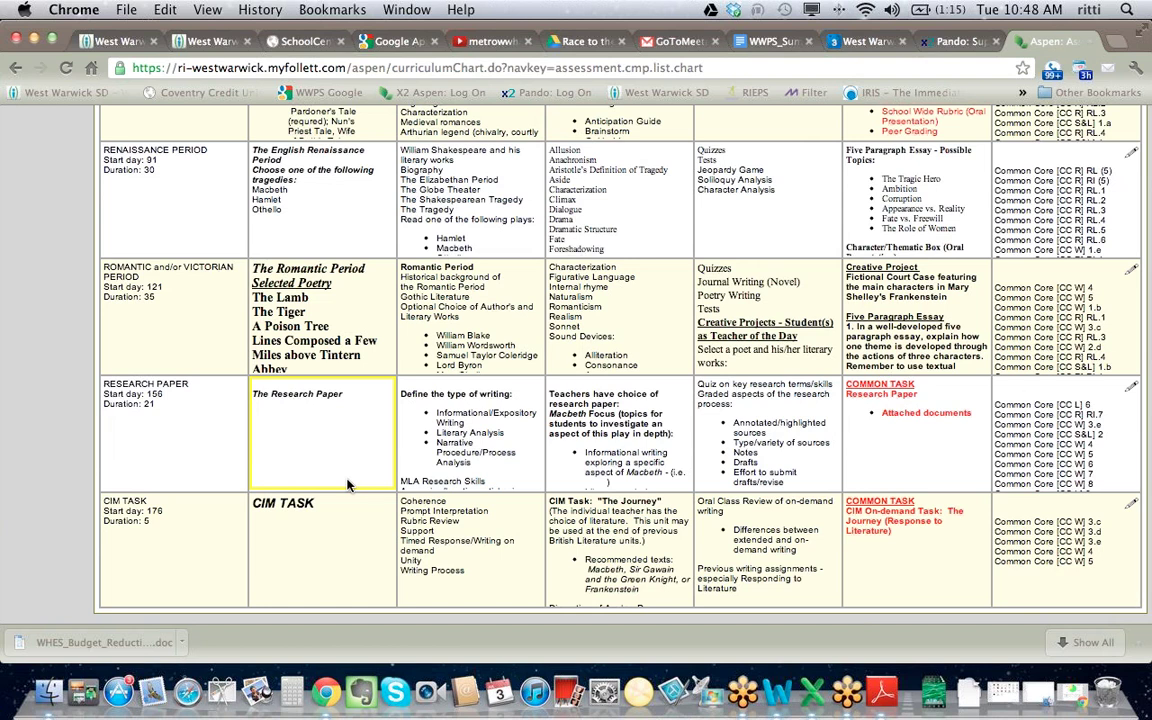
{"action": "scroll", "coordinate": [360, 480], "scroll_direction": "up", "scroll_amount": 6}
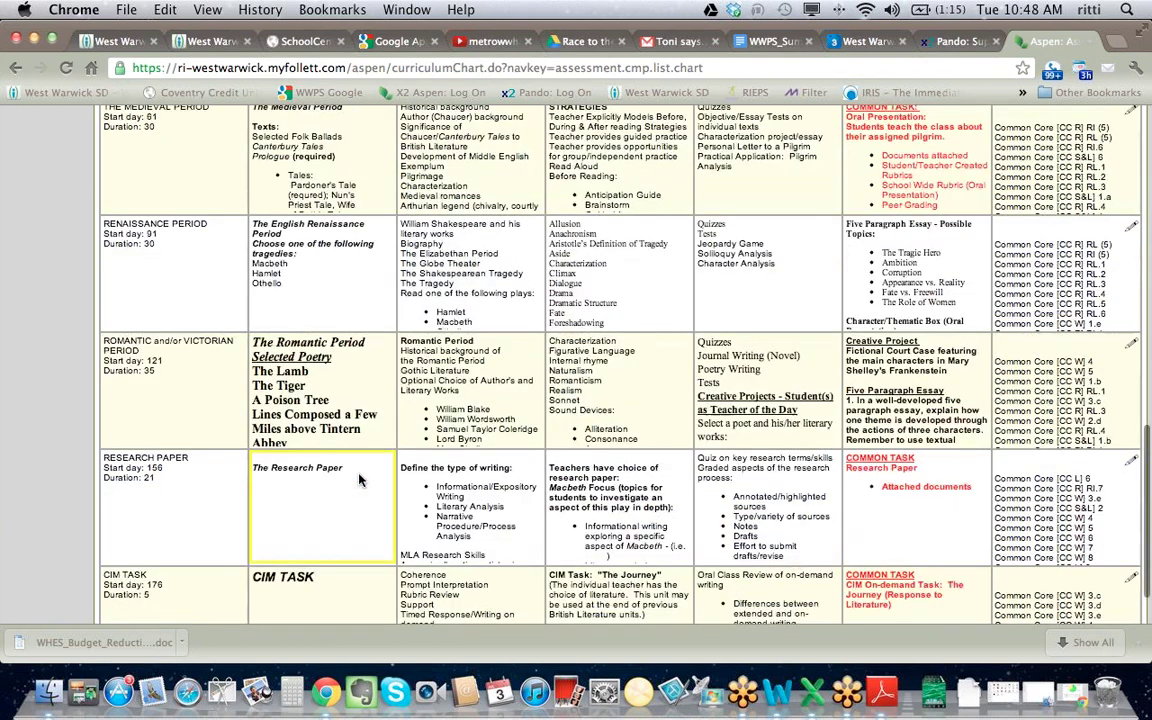
{"action": "scroll", "coordinate": [360, 481], "scroll_direction": "up", "scroll_amount": 4}
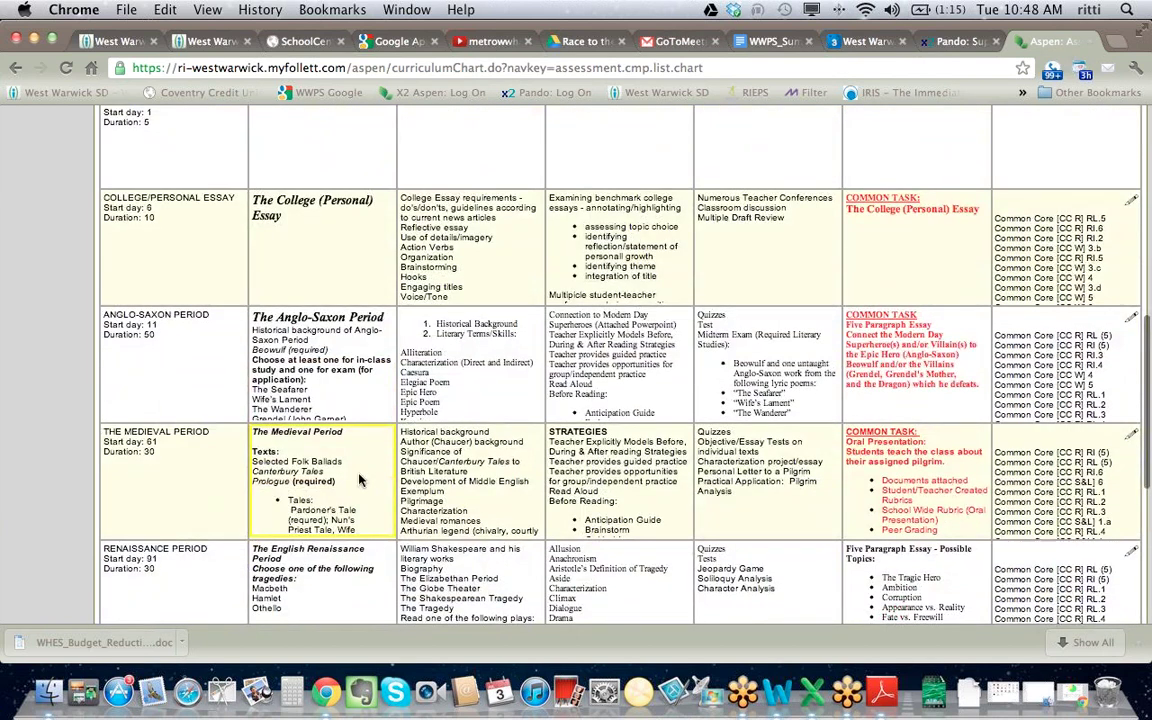
{"action": "scroll", "coordinate": [736, 345], "scroll_direction": "up", "scroll_amount": 6}
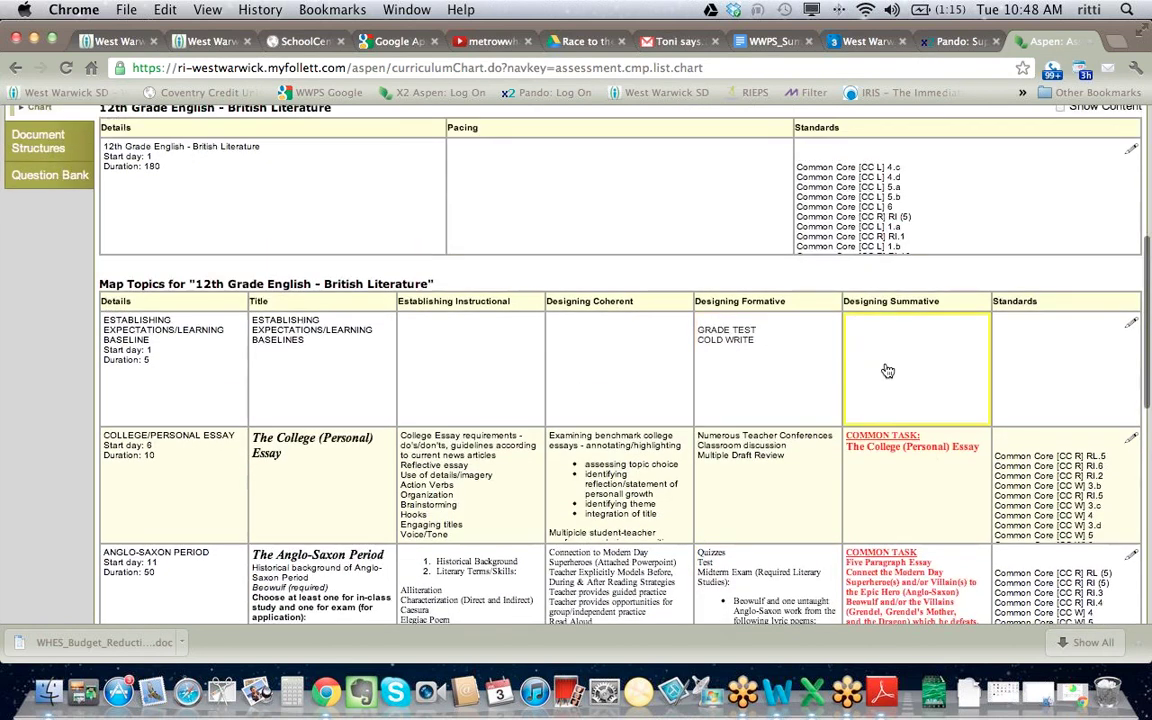
- Look over the British Literature map's topic table and open the Anglo-Saxon Period topic
{"action": "scroll", "coordinate": [905, 468], "scroll_direction": "down", "scroll_amount": 7}
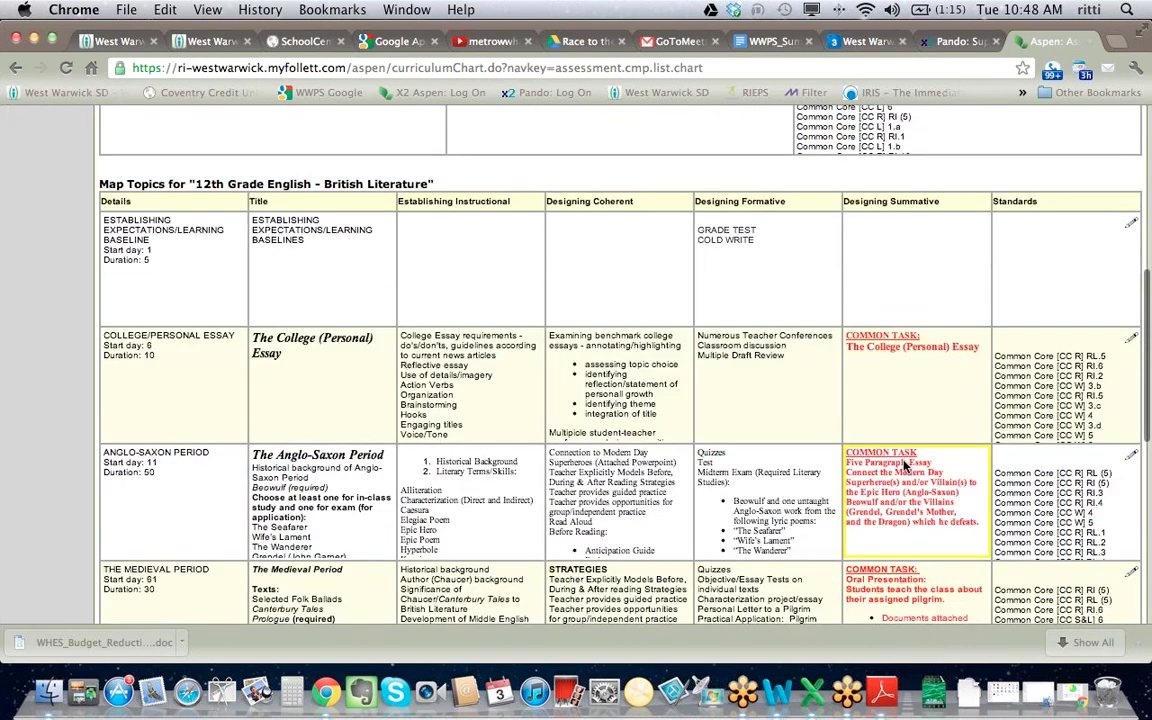
{"action": "scroll", "coordinate": [903, 462], "scroll_direction": "down", "scroll_amount": 10}
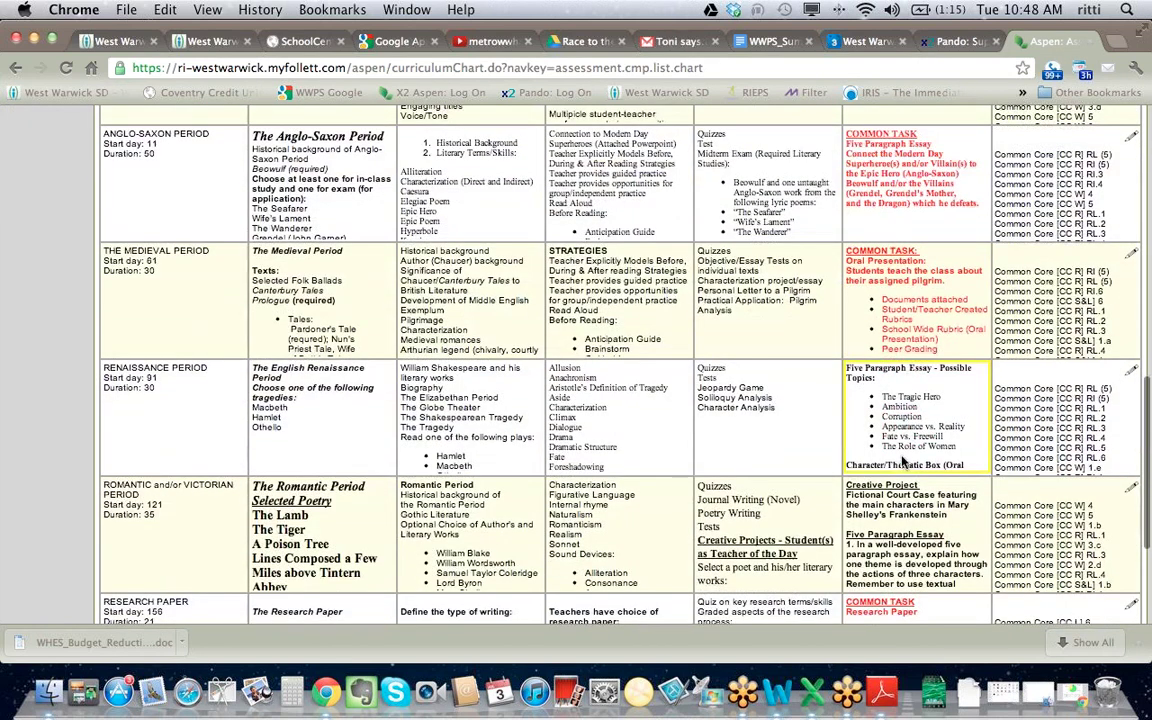
{"action": "scroll", "coordinate": [770, 277], "scroll_direction": "up", "scroll_amount": 7}
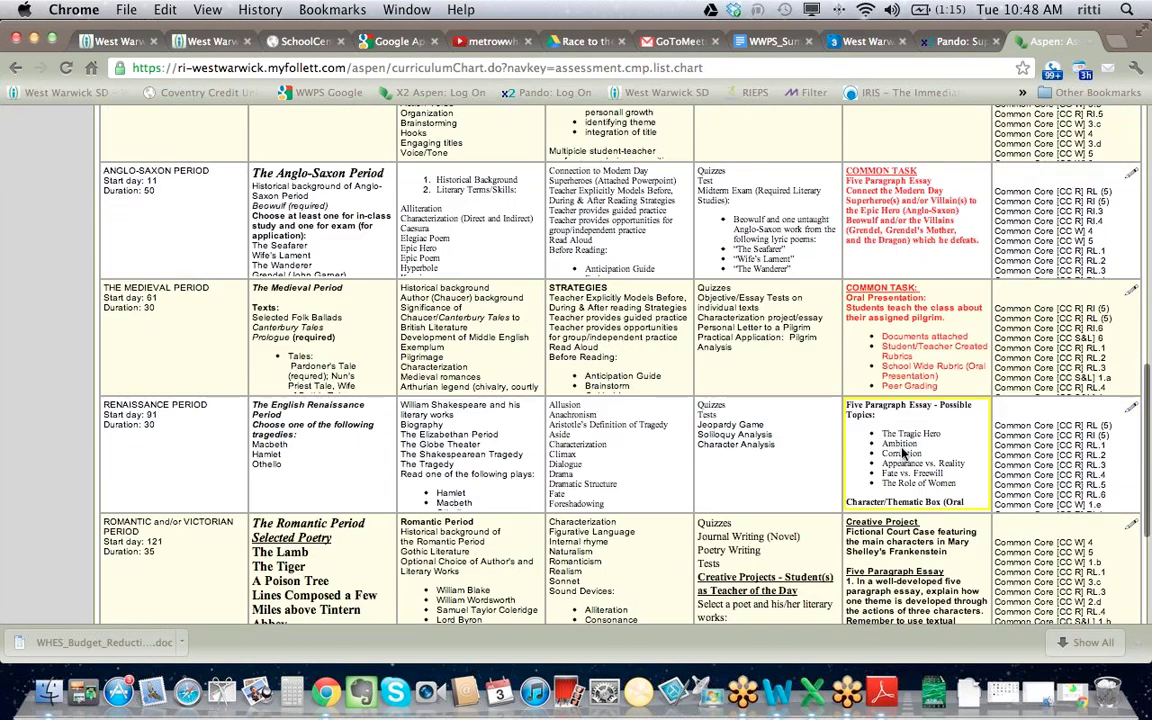
{"action": "left_click", "coordinate": [182, 210]}
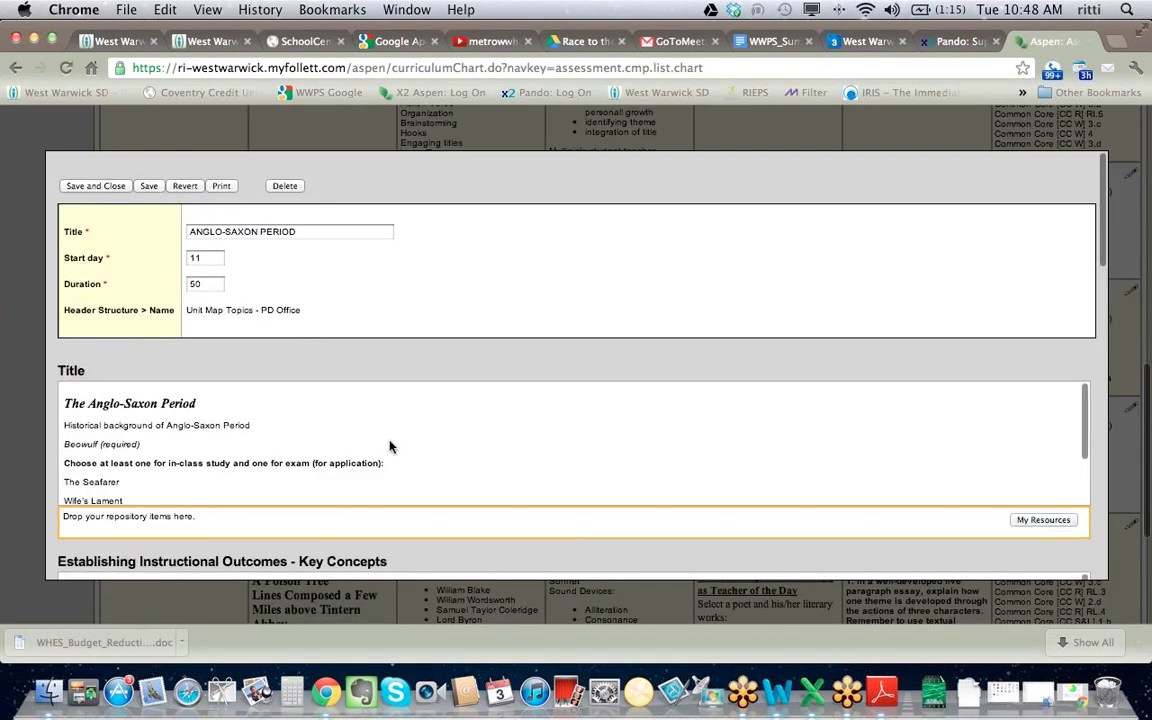
- Review the Anglo-Saxon Period topic's key concepts, strategies, assessments and attached resource files, and close the topic
{"action": "scroll", "coordinate": [391, 445], "scroll_direction": "down", "scroll_amount": 3}
{"action": "scroll", "coordinate": [391, 447], "scroll_direction": "down", "scroll_amount": 10}
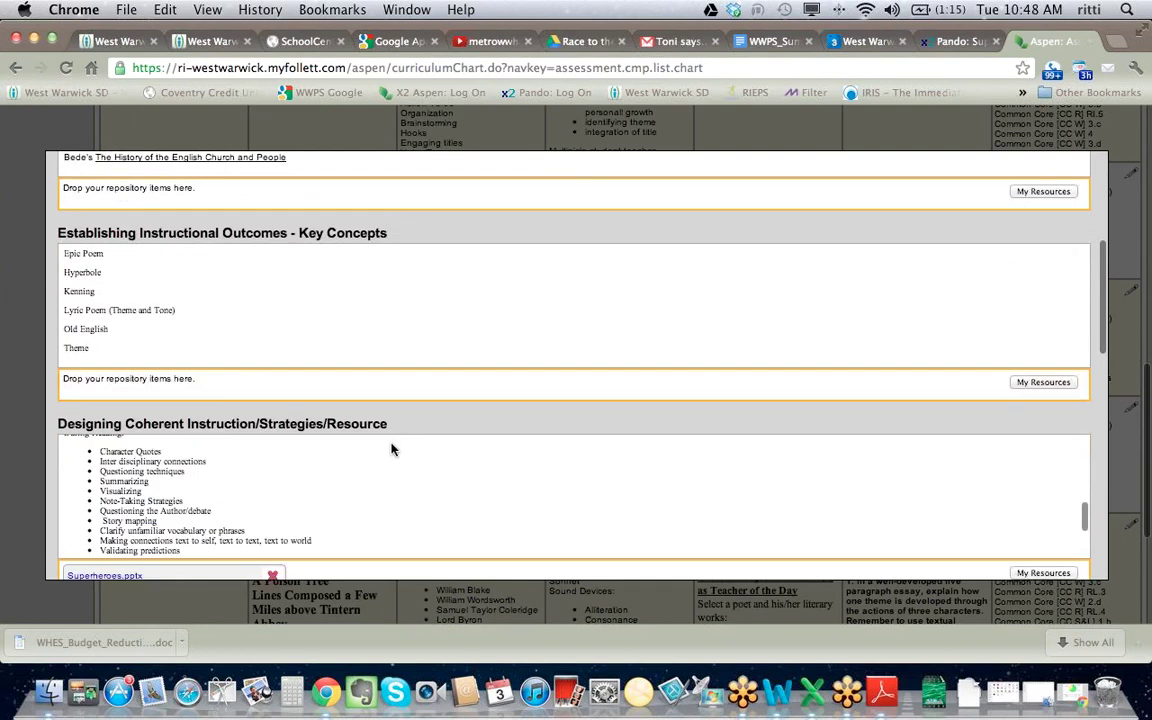
{"action": "scroll", "coordinate": [391, 449], "scroll_direction": "down", "scroll_amount": 1}
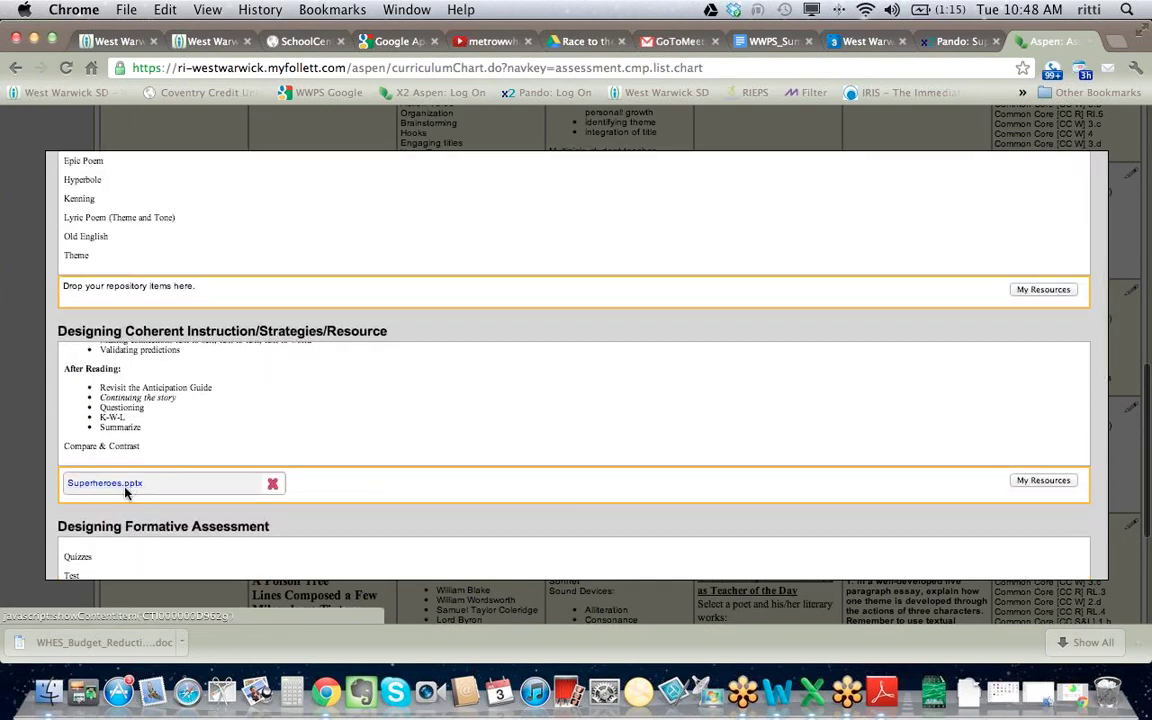
{"action": "scroll", "coordinate": [370, 460], "scroll_direction": "down", "scroll_amount": 4}
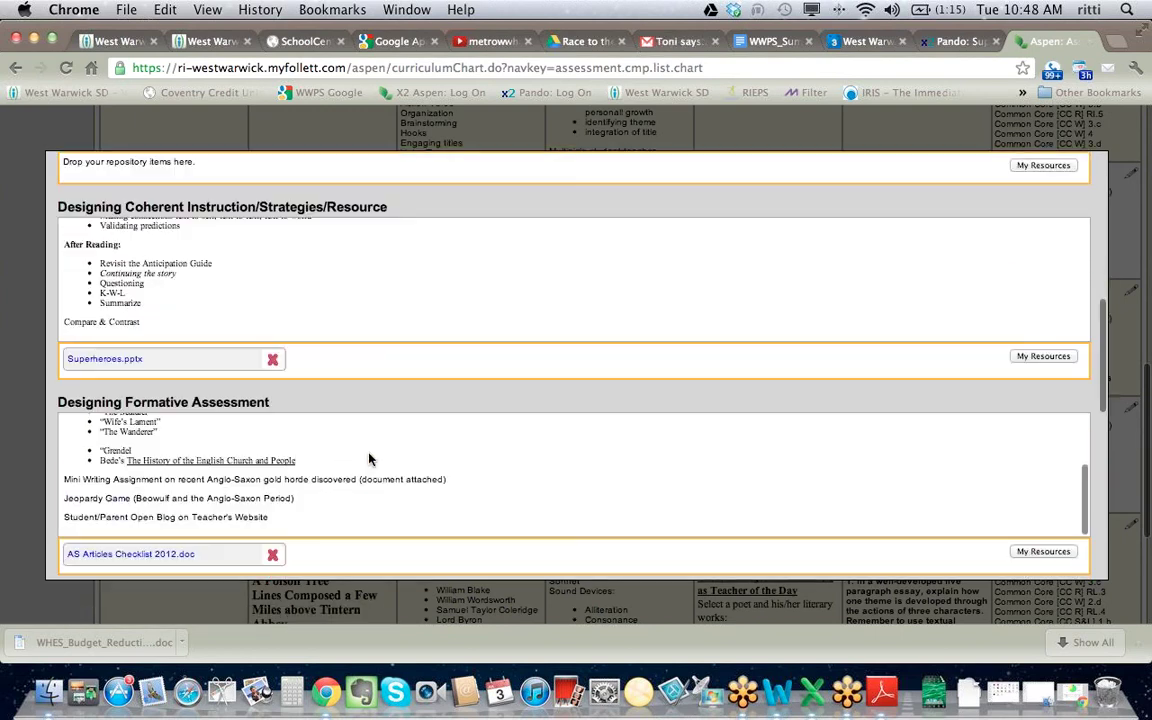
{"action": "scroll", "coordinate": [383, 479], "scroll_direction": "down", "scroll_amount": 5}
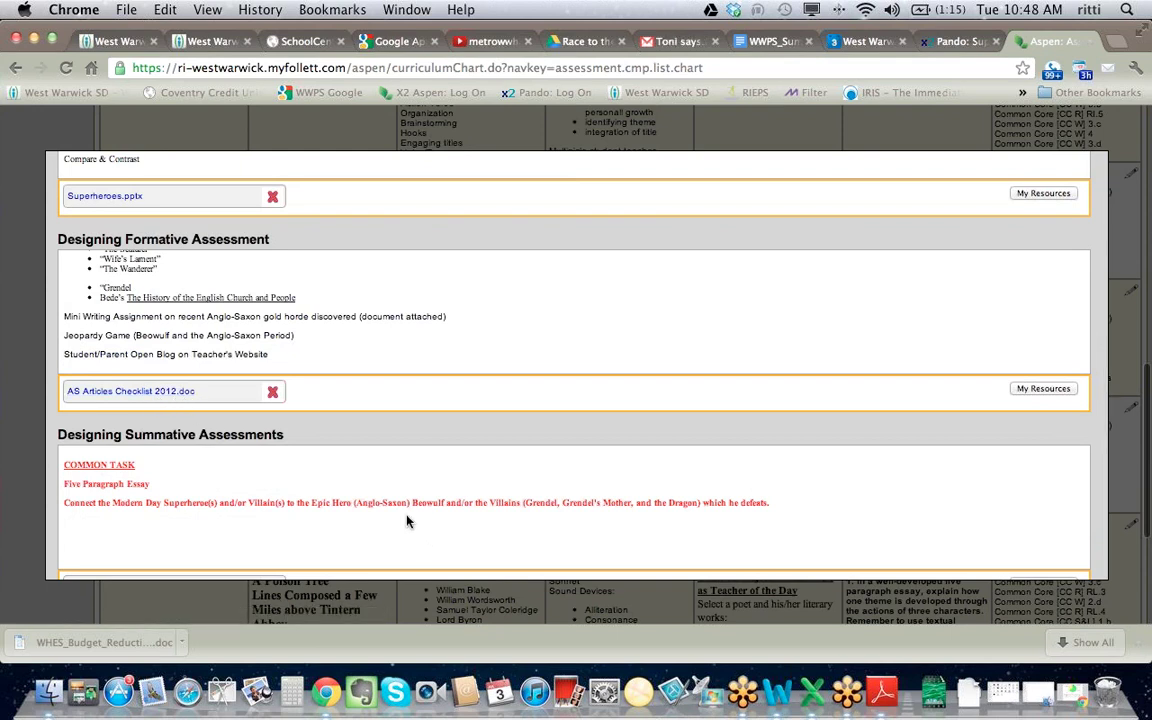
{"action": "scroll", "coordinate": [245, 490], "scroll_direction": "down", "scroll_amount": 3}
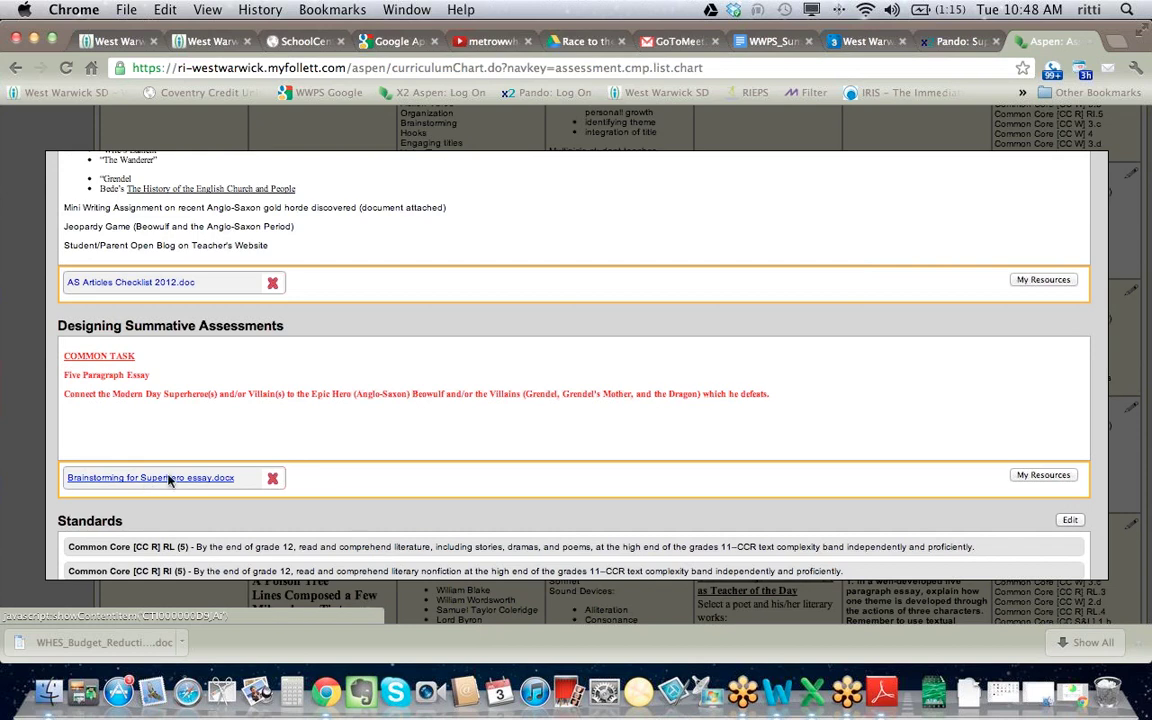
{"action": "scroll", "coordinate": [350, 462], "scroll_direction": "down", "scroll_amount": 3}
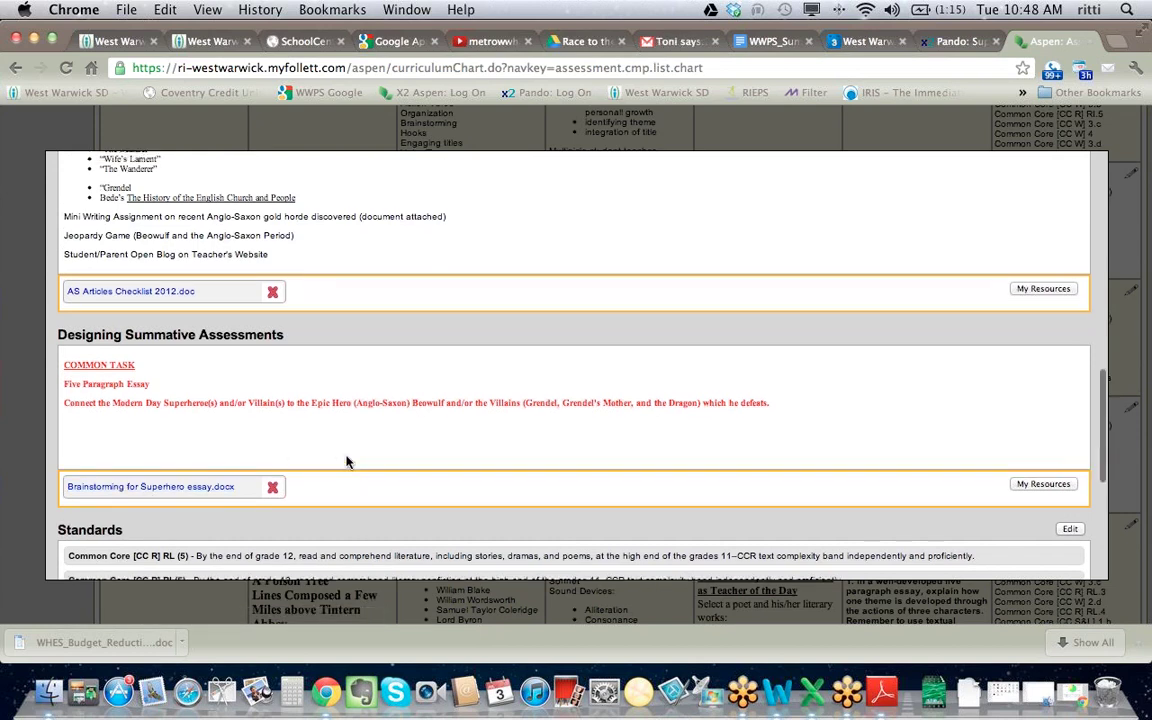
{"action": "scroll", "coordinate": [383, 408], "scroll_direction": "up", "scroll_amount": 10}
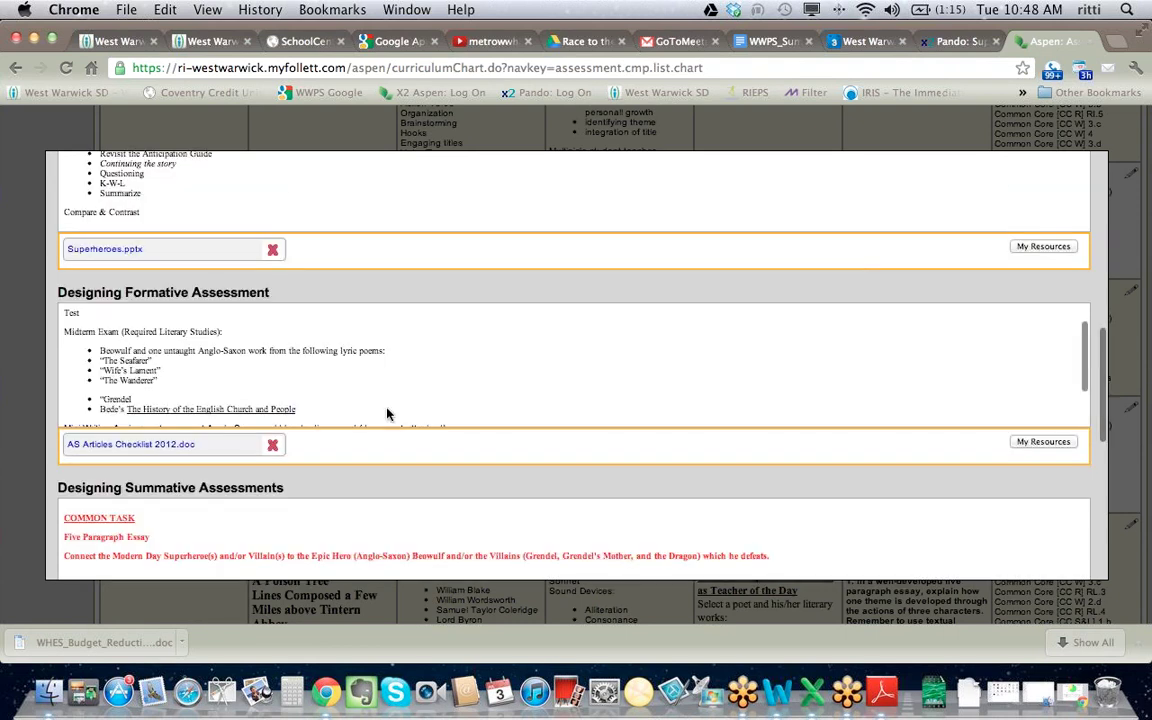
{"action": "scroll", "coordinate": [388, 415], "scroll_direction": "up", "scroll_amount": 10}
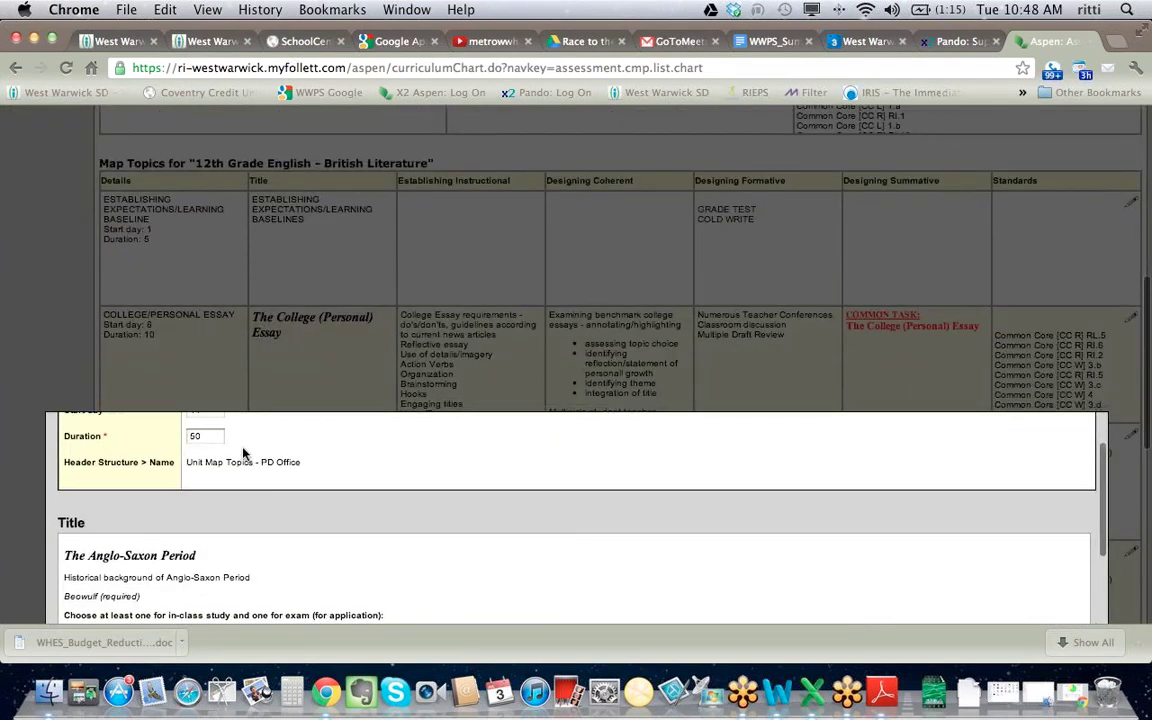
{"action": "scroll", "coordinate": [244, 450], "scroll_direction": "up", "scroll_amount": 5}
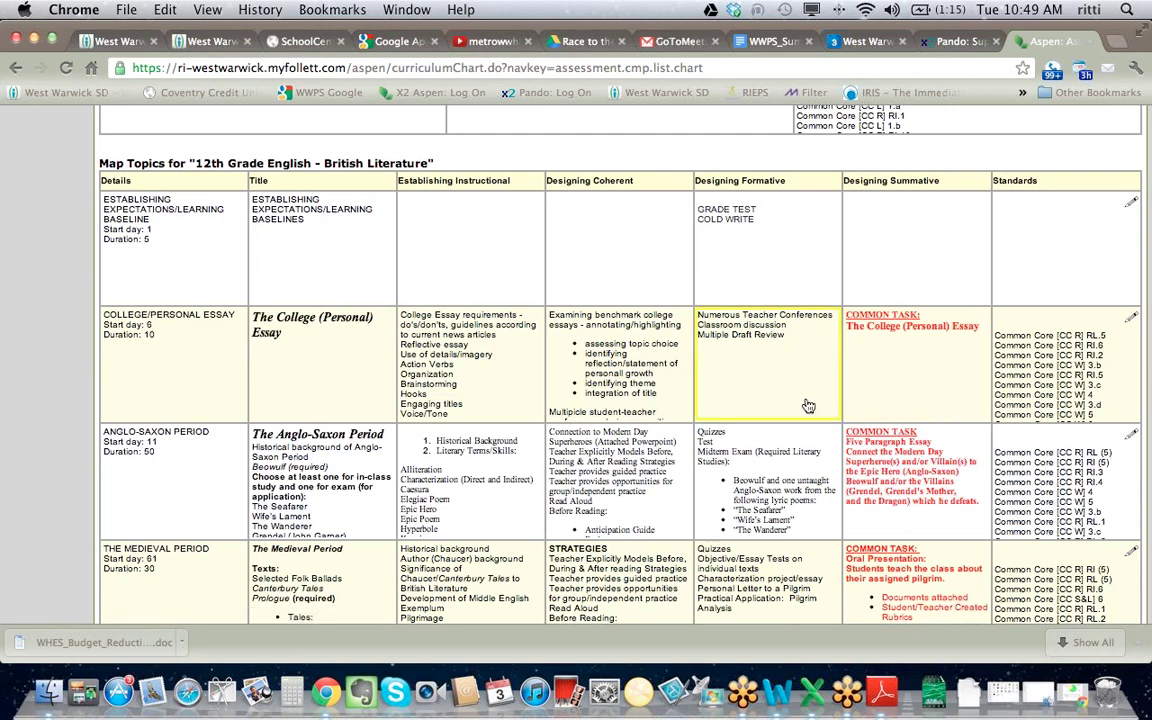
- Open the printable view of the British Literature curriculum chart, and move and enlarge its window
{"action": "scroll", "coordinate": [793, 416], "scroll_direction": "up", "scroll_amount": 5}
{"action": "scroll", "coordinate": [793, 416], "scroll_direction": "up", "scroll_amount": 3}
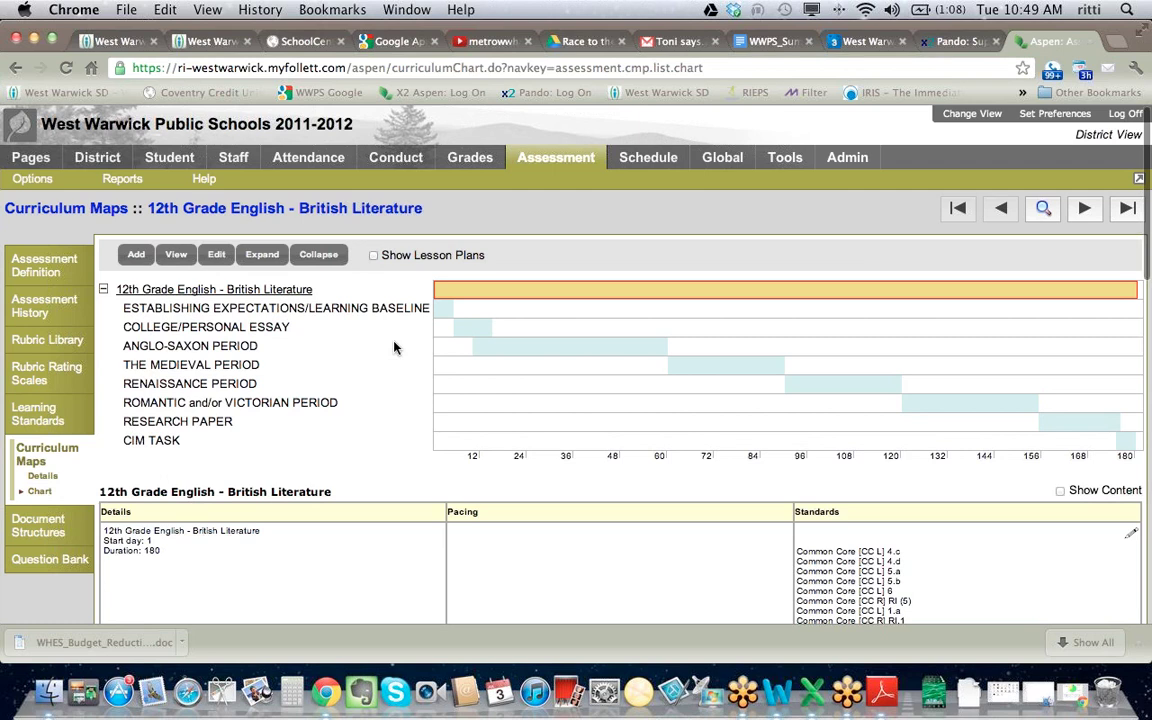
{"action": "left_click", "coordinate": [176, 256]}
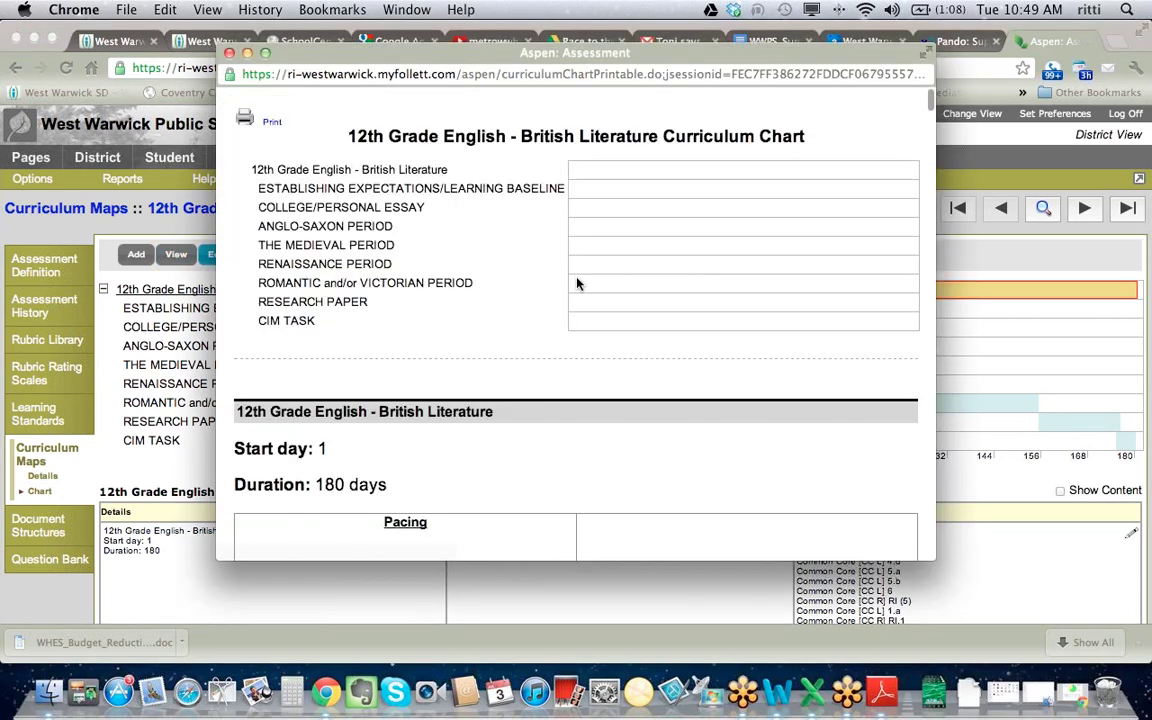
{"action": "left_click_drag", "start_coordinate": [288, 51], "coordinate": [152, 38]}
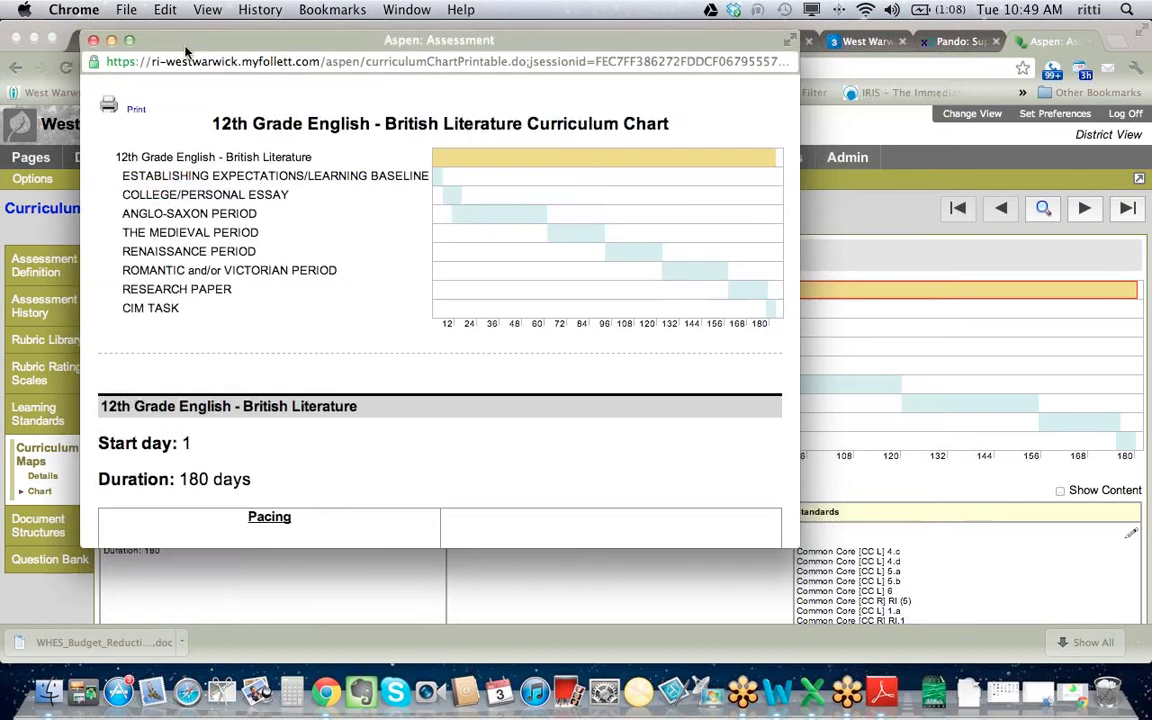
{"action": "left_click_drag", "start_coordinate": [797, 547], "coordinate": [1102, 620]}
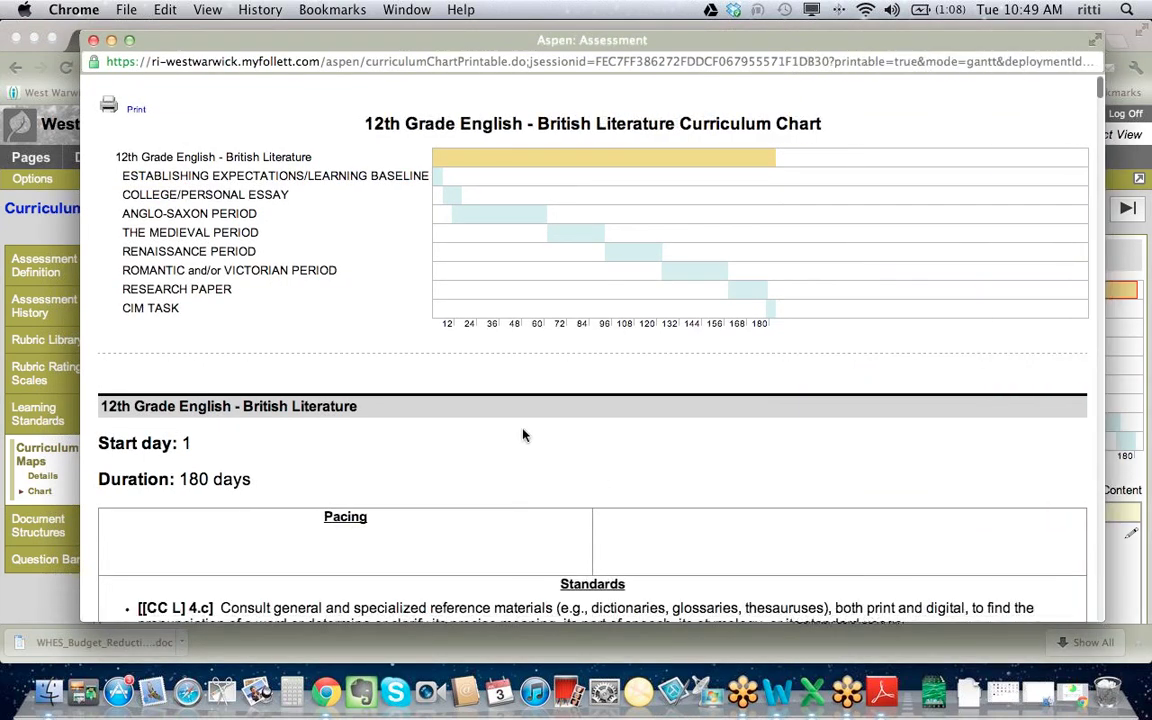
- Look through the overall standards listed for the British Literature map in the printable chart
{"action": "scroll", "coordinate": [522, 435], "scroll_direction": "down", "scroll_amount": 15}
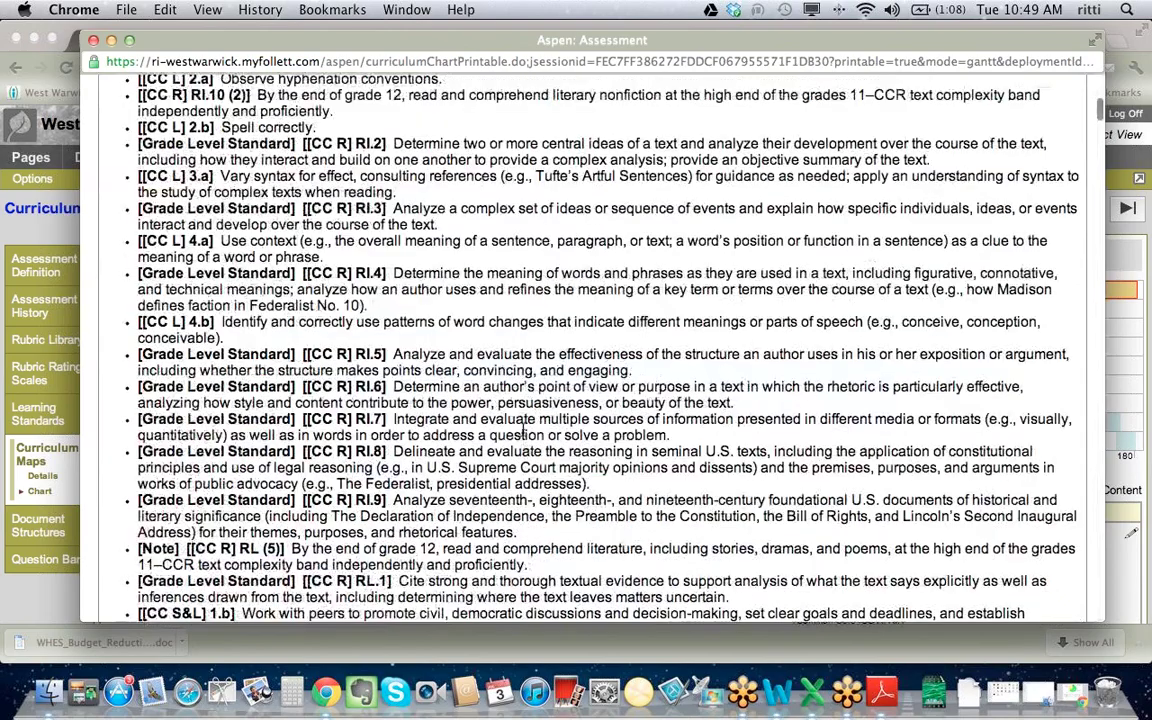
{"action": "scroll", "coordinate": [522, 432], "scroll_direction": "down", "scroll_amount": 8}
{"action": "scroll", "coordinate": [522, 435], "scroll_direction": "up", "scroll_amount": 10}
{"action": "scroll", "coordinate": [522, 435], "scroll_direction": "up", "scroll_amount": 10}
{"action": "scroll", "coordinate": [522, 435], "scroll_direction": "down", "scroll_amount": 10}
{"action": "scroll", "coordinate": [522, 435], "scroll_direction": "down", "scroll_amount": 15}
{"action": "scroll", "coordinate": [522, 435], "scroll_direction": "down", "scroll_amount": 12}
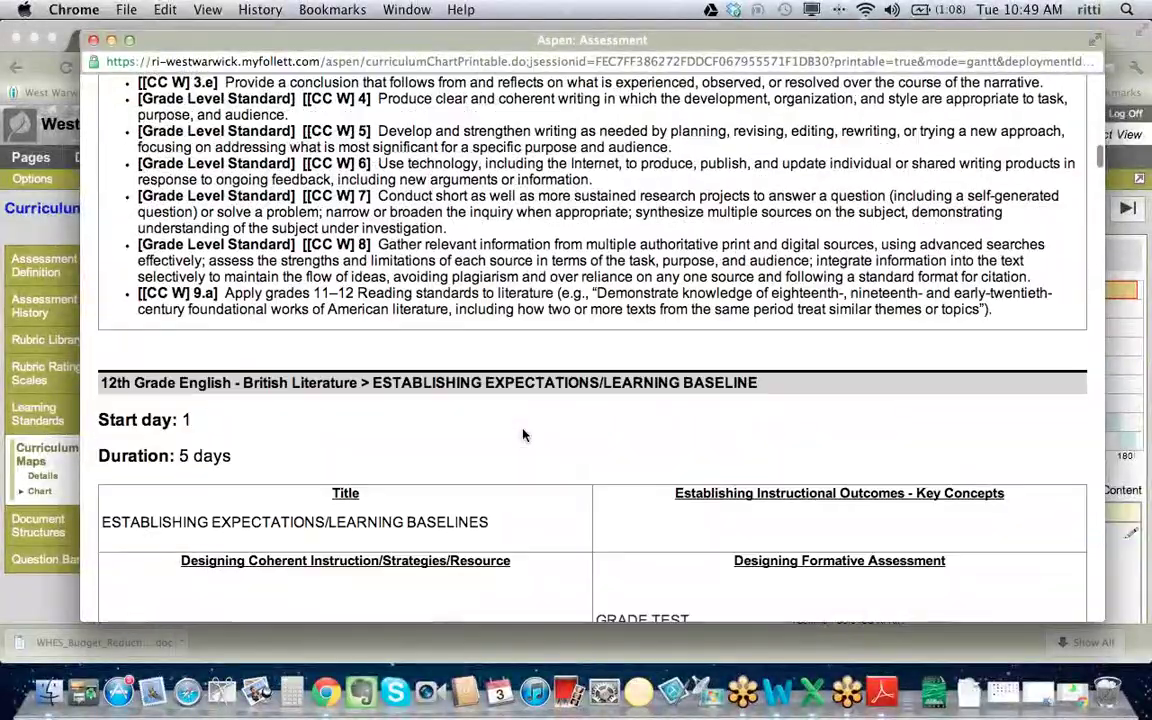
- Examine the Establishing Expectations/Learning Baseline topic in the printable chart, highlighting its heading, start day and duration
{"action": "scroll", "coordinate": [522, 435], "scroll_direction": "down", "scroll_amount": 5}
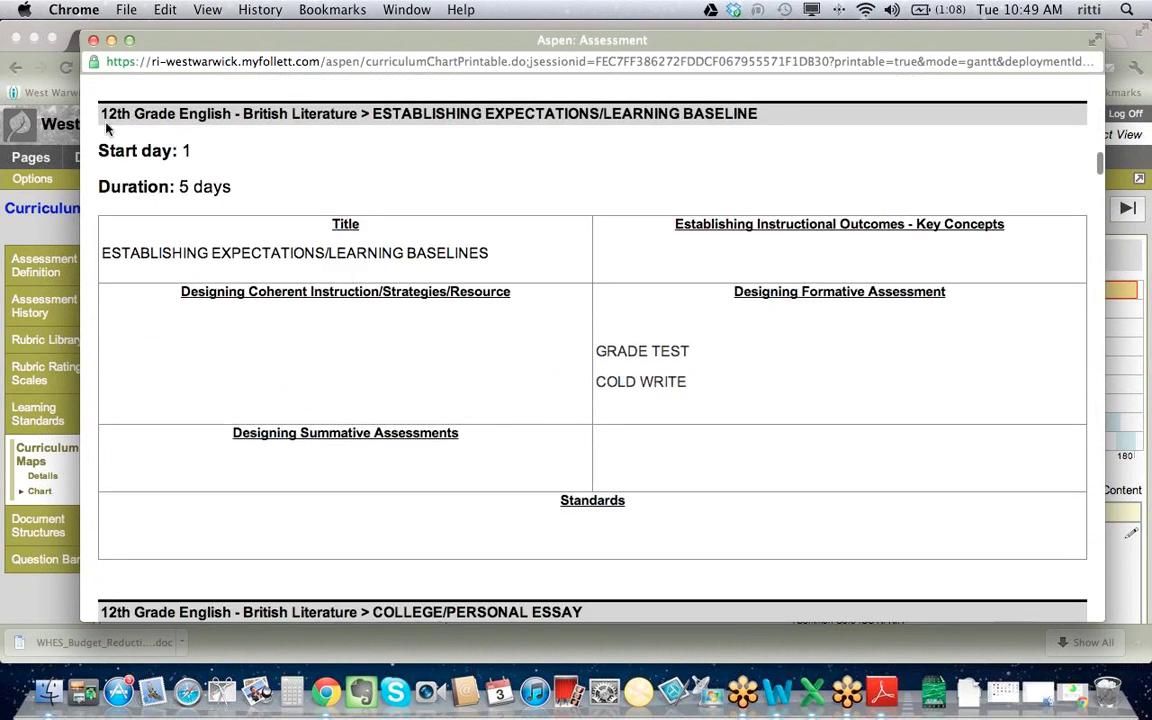
{"action": "left_click_drag", "start_coordinate": [100, 116], "coordinate": [252, 185]}
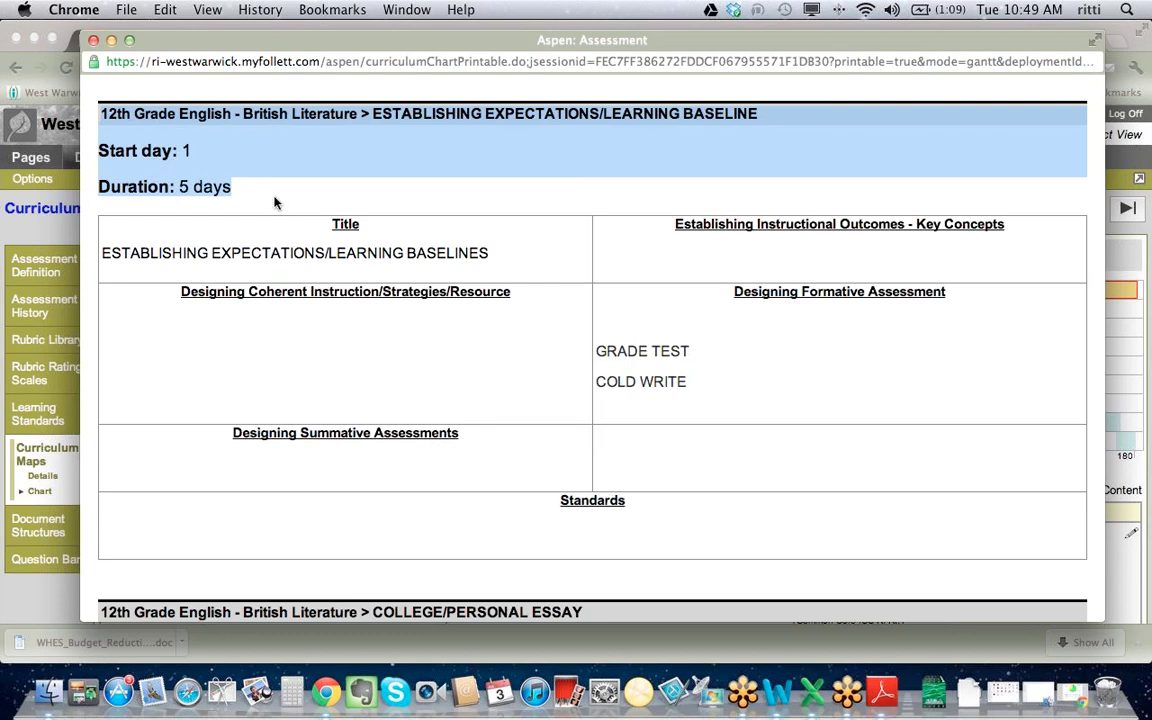
{"action": "scroll", "coordinate": [276, 203], "scroll_direction": "up", "scroll_amount": 1}
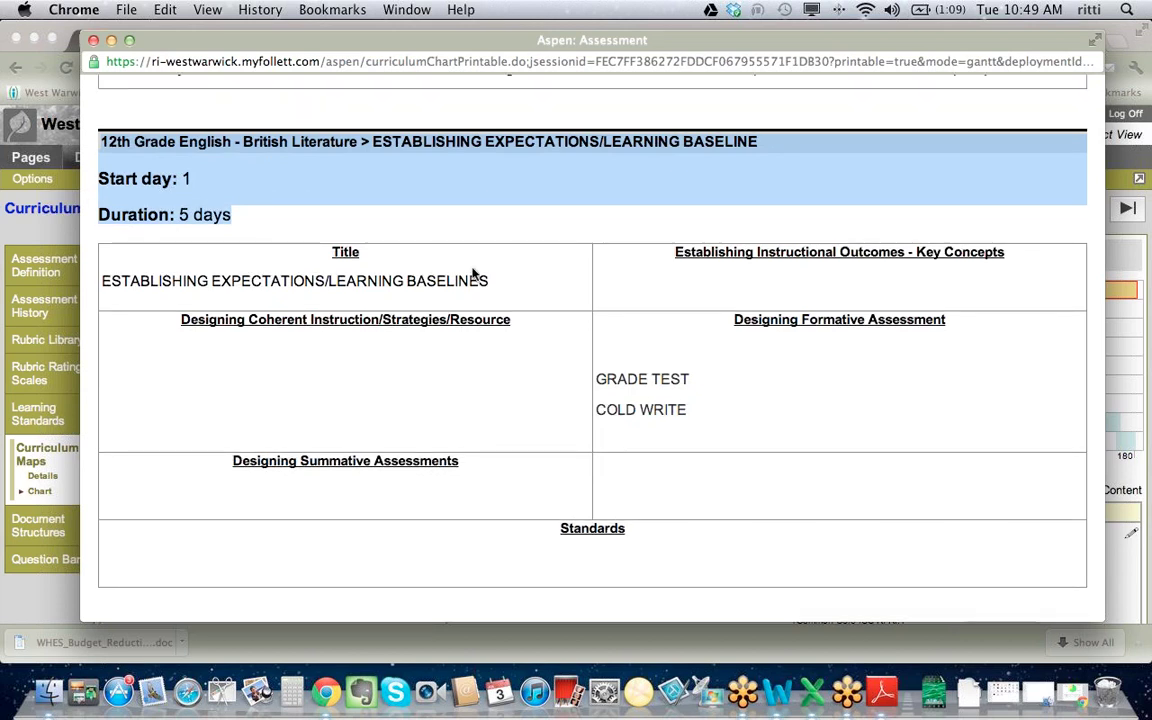
{"action": "scroll", "coordinate": [469, 271], "scroll_direction": "down", "scroll_amount": 3}
{"action": "scroll", "coordinate": [395, 300], "scroll_direction": "down", "scroll_amount": 4}
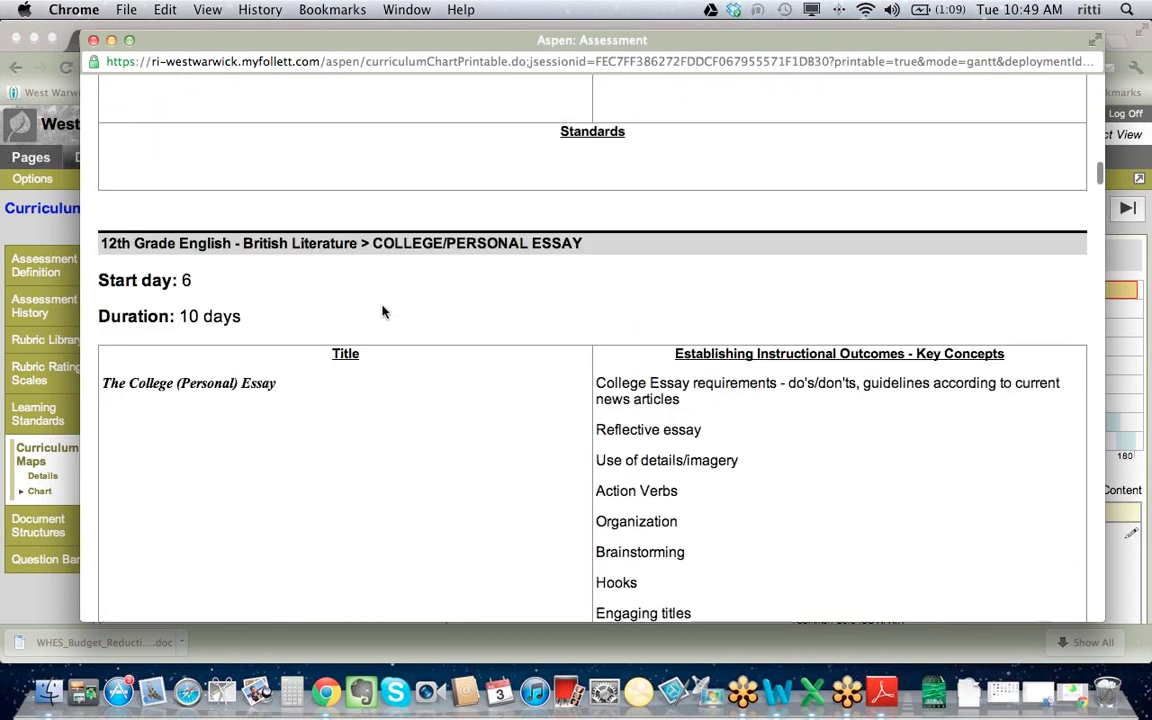
- Review the College/Personal Essay topic's key concepts, strategies, assessments and standards in the printable chart
{"action": "scroll", "coordinate": [380, 305], "scroll_direction": "down", "scroll_amount": 1}
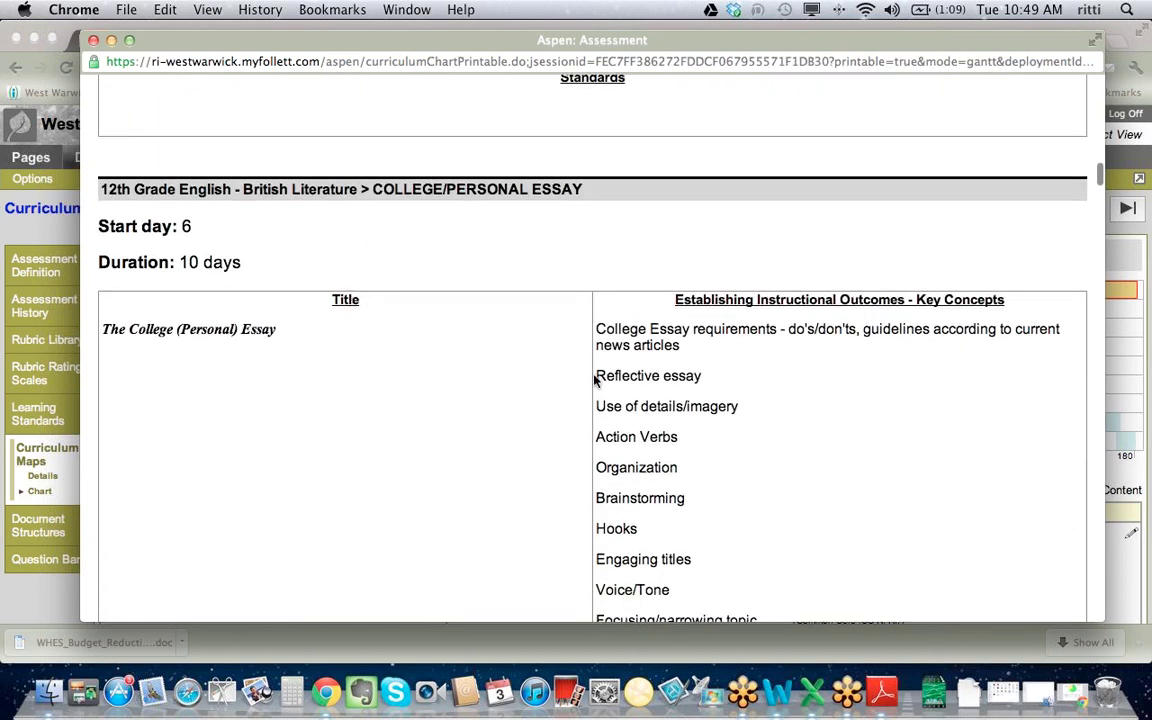
{"action": "scroll", "coordinate": [461, 325], "scroll_direction": "down", "scroll_amount": 4}
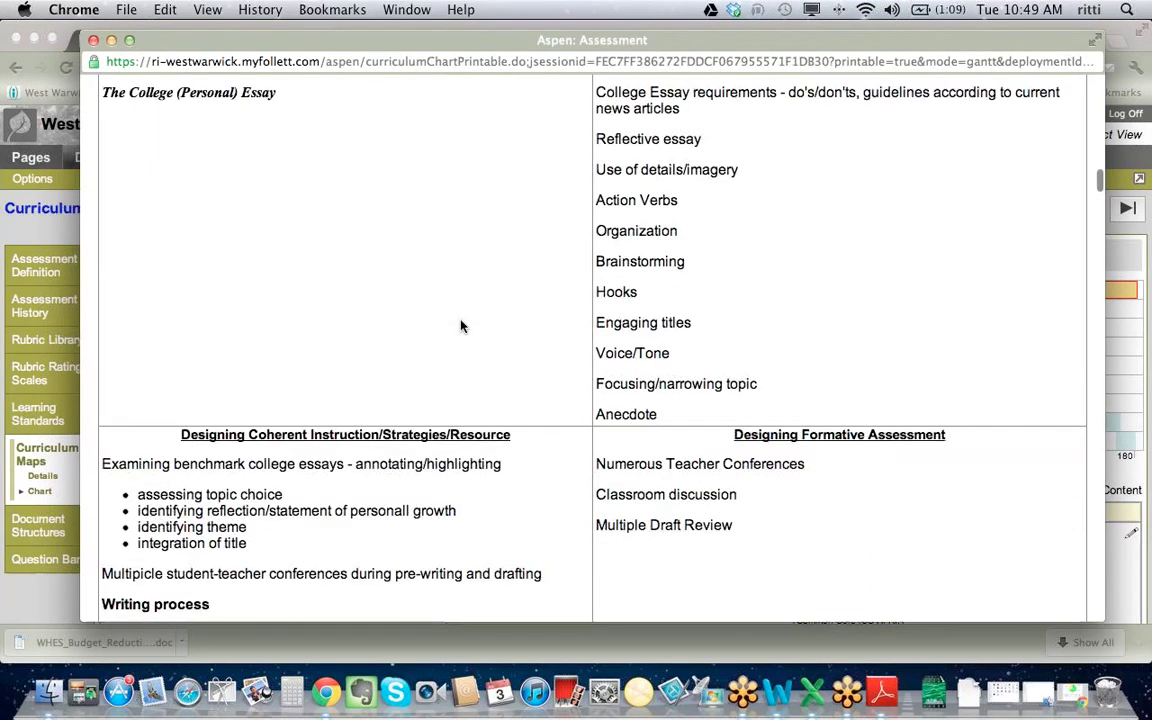
{"action": "scroll", "coordinate": [461, 325], "scroll_direction": "down", "scroll_amount": 6}
{"action": "scroll", "coordinate": [461, 325], "scroll_direction": "down", "scroll_amount": 6}
{"action": "scroll", "coordinate": [461, 325], "scroll_direction": "down", "scroll_amount": 10}
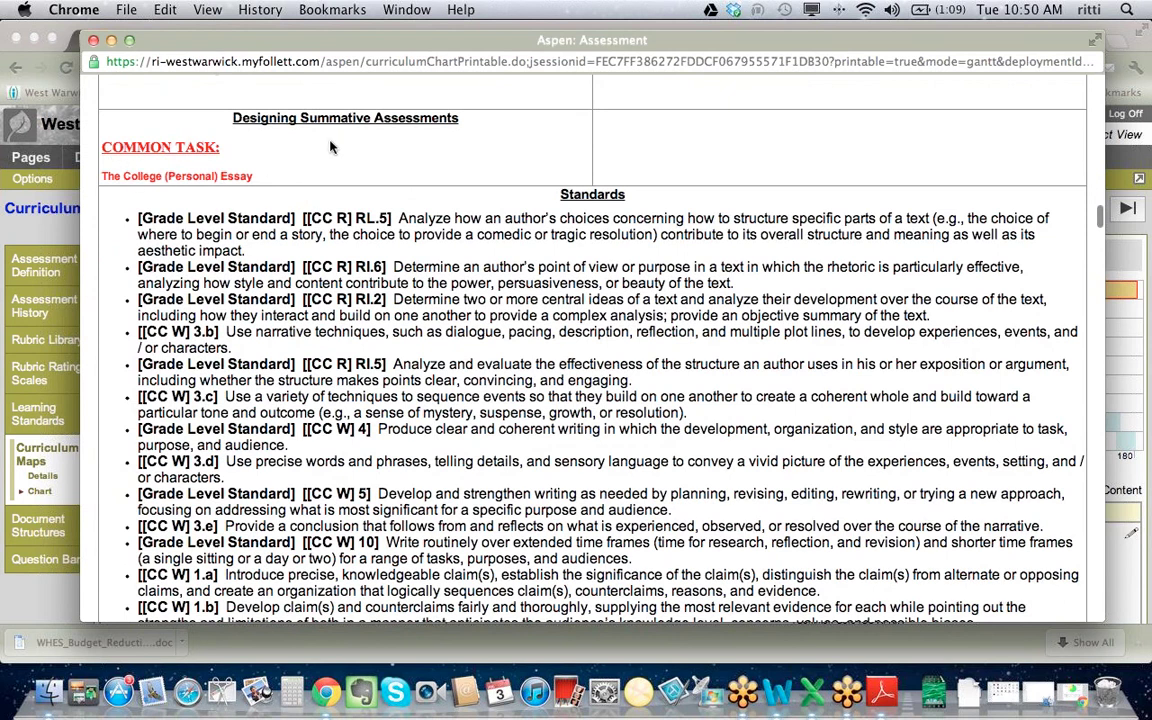
- Review the printed Anglo-Saxon Period topic's reading strategies, assessments, common task and standards
{"action": "scroll", "coordinate": [340, 336], "scroll_direction": "down", "scroll_amount": 8}
{"action": "scroll", "coordinate": [340, 336], "scroll_direction": "down", "scroll_amount": 10}
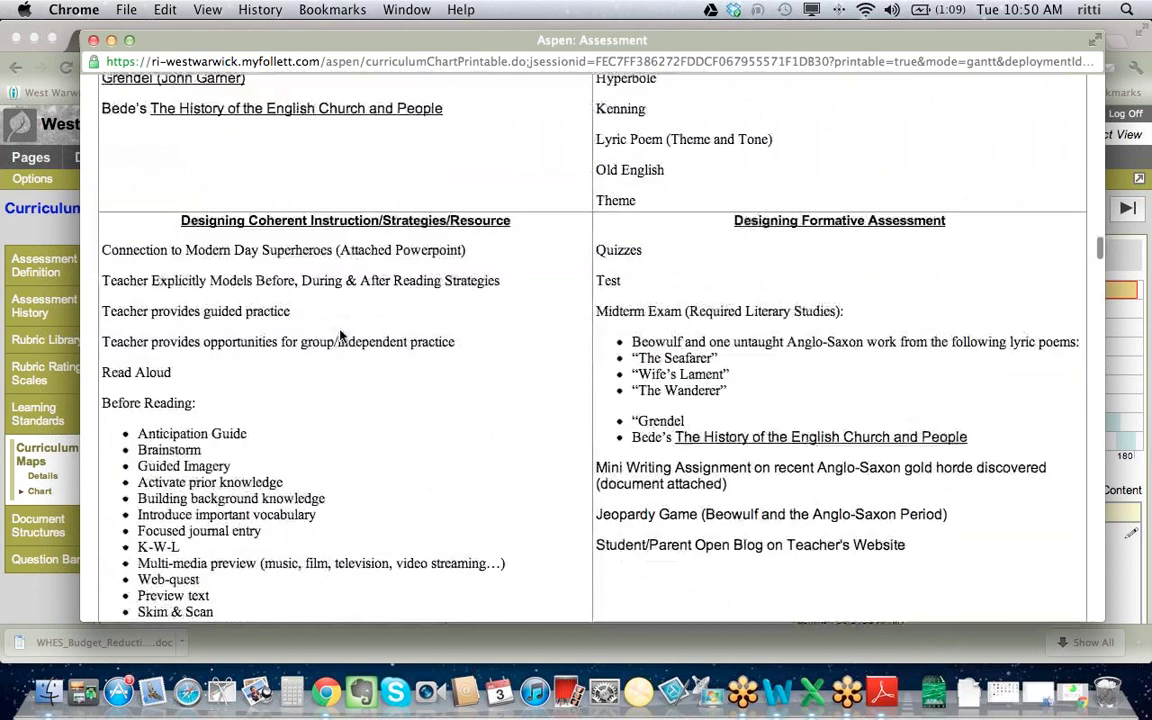
{"action": "scroll", "coordinate": [340, 336], "scroll_direction": "down", "scroll_amount": 4}
{"action": "scroll", "coordinate": [340, 336], "scroll_direction": "down", "scroll_amount": 2}
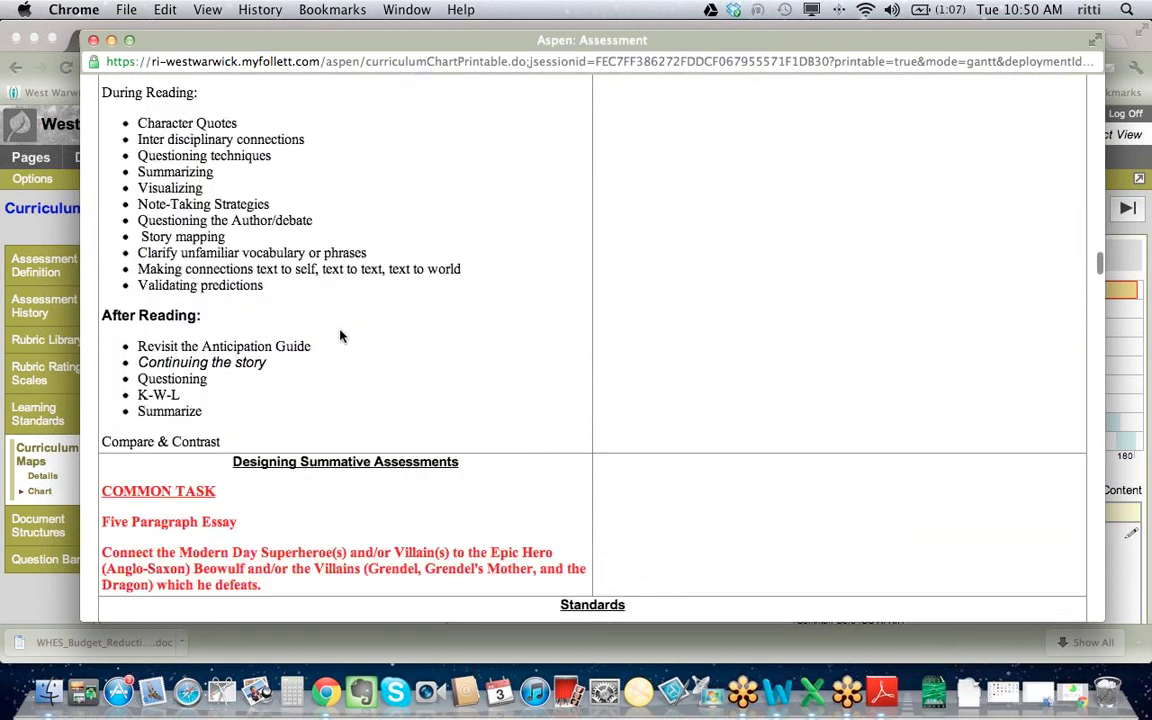
{"action": "scroll", "coordinate": [340, 336], "scroll_direction": "down", "scroll_amount": 4}
{"action": "scroll", "coordinate": [340, 336], "scroll_direction": "down", "scroll_amount": 2}
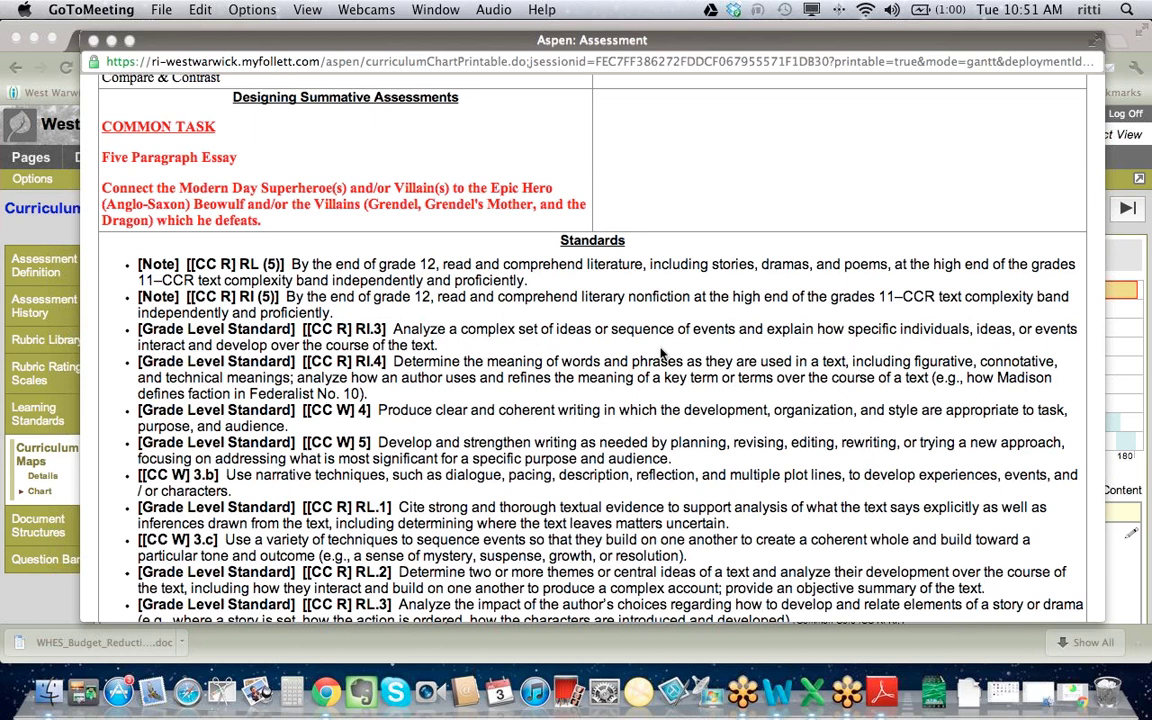
- Look through the Medieval Period and Renaissance Period topics in the printable chart, including their strategies and assessments
{"action": "scroll", "coordinate": [660, 352], "scroll_direction": "down", "scroll_amount": 15}
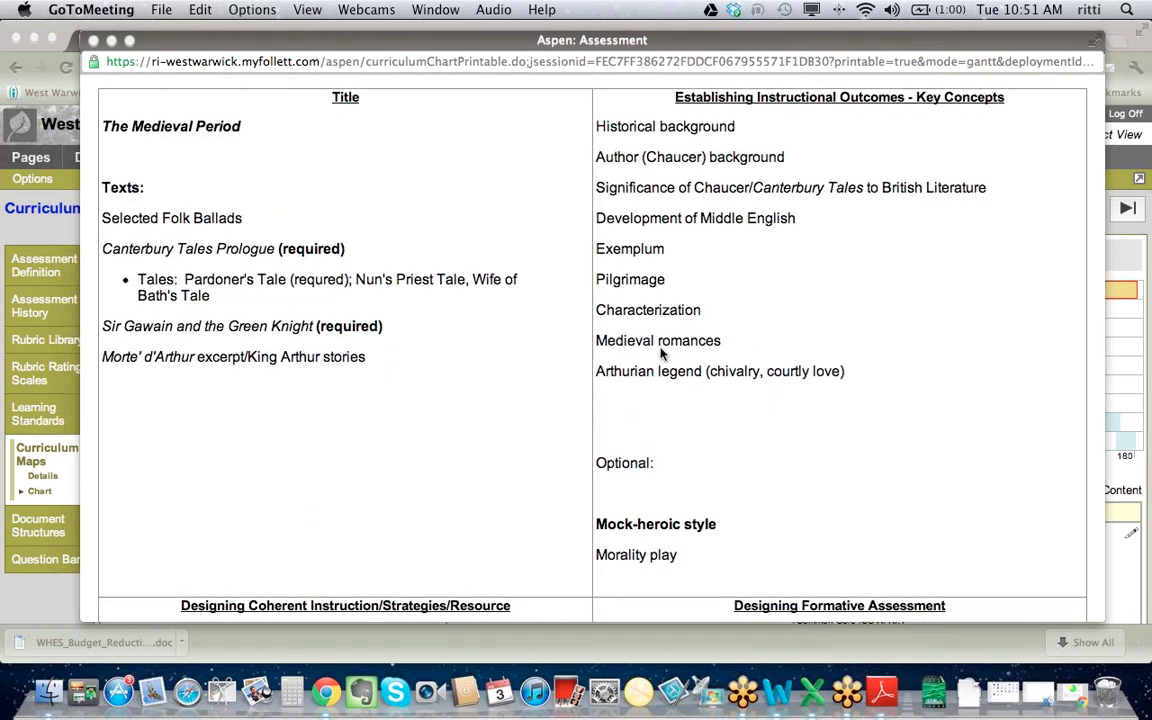
{"action": "scroll", "coordinate": [660, 352], "scroll_direction": "down", "scroll_amount": 5}
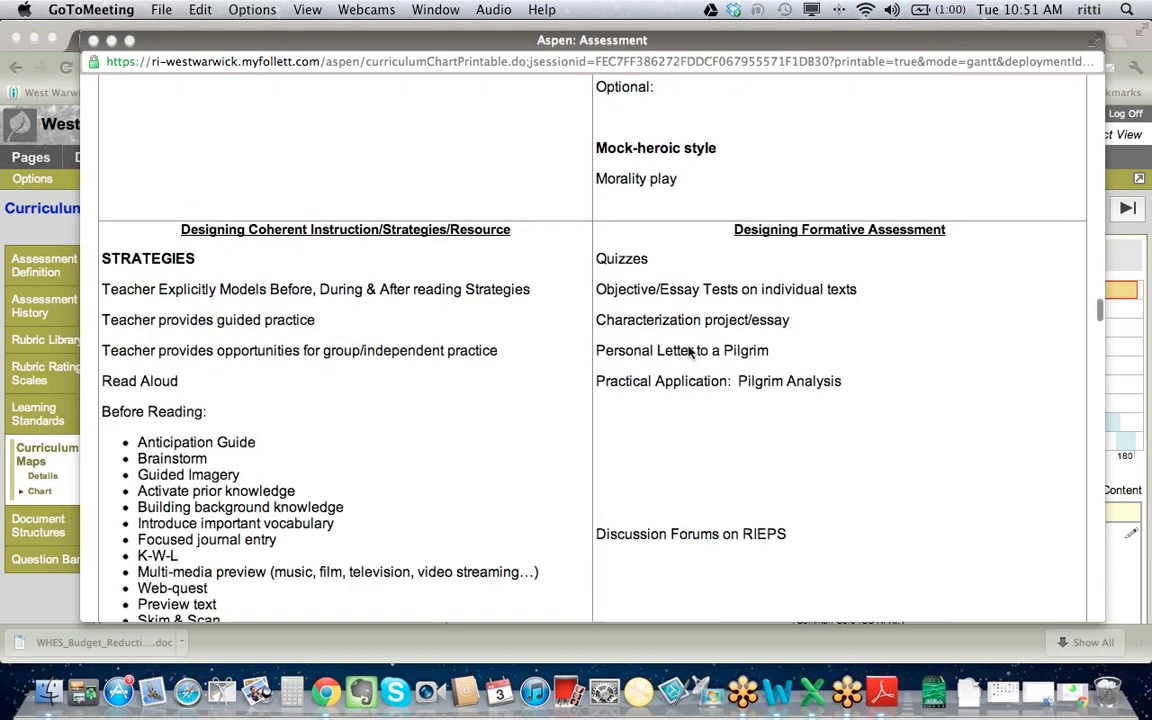
{"action": "scroll", "coordinate": [688, 352], "scroll_direction": "down", "scroll_amount": 1}
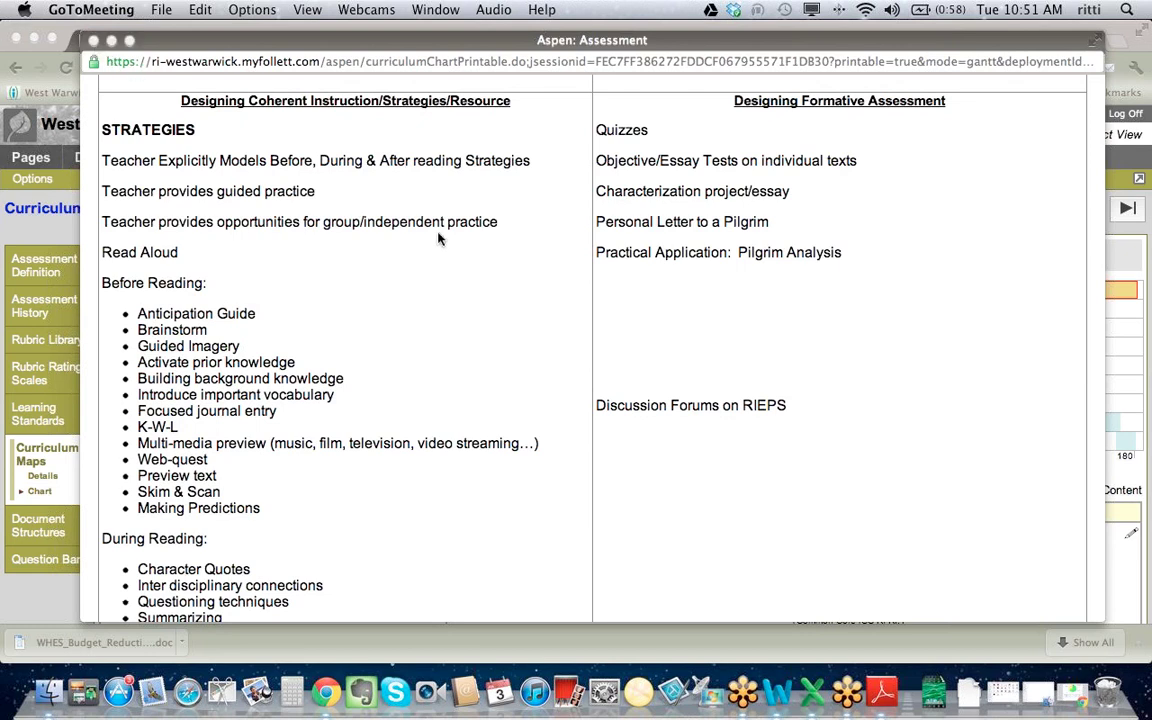
{"action": "scroll", "coordinate": [437, 239], "scroll_direction": "down", "scroll_amount": 10}
{"action": "scroll", "coordinate": [437, 239], "scroll_direction": "down", "scroll_amount": 15}
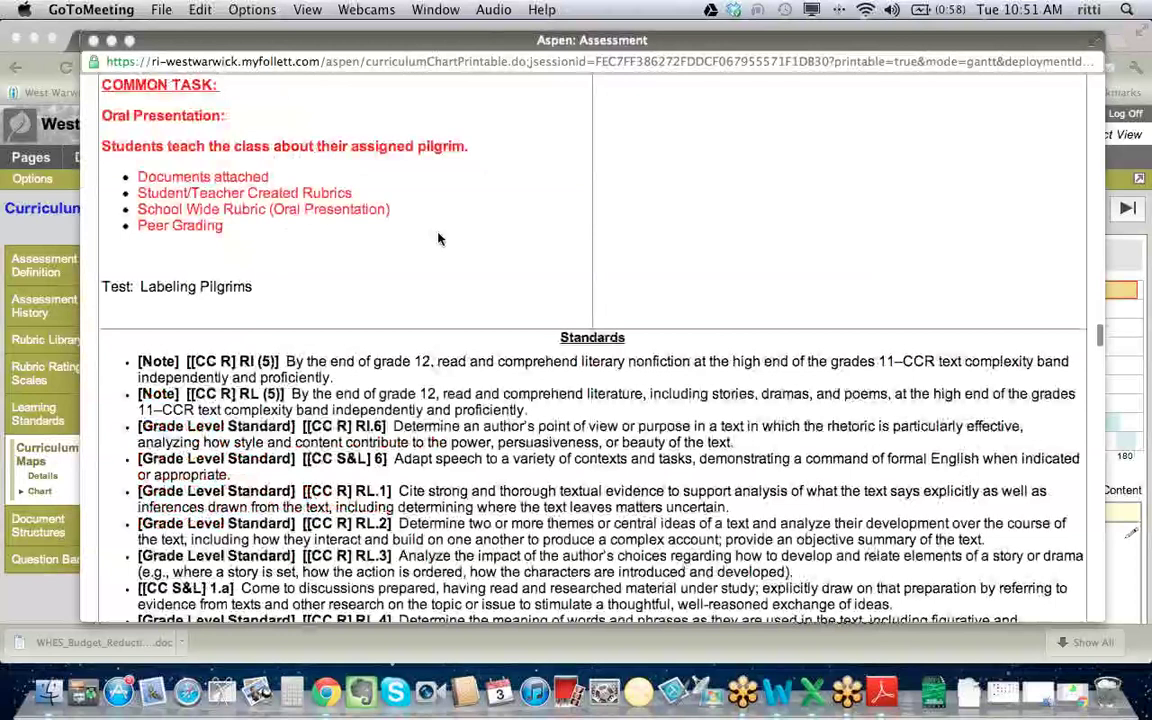
{"action": "scroll", "coordinate": [437, 239], "scroll_direction": "down", "scroll_amount": 12}
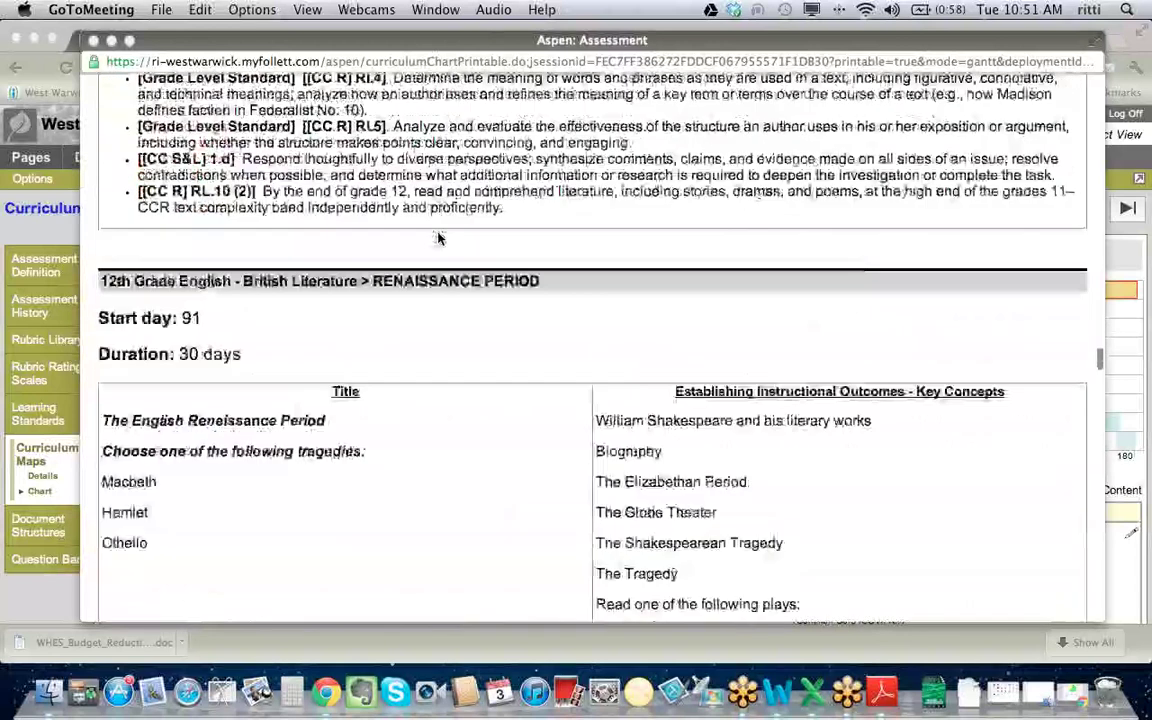
{"action": "scroll", "coordinate": [438, 238], "scroll_direction": "down", "scroll_amount": 6}
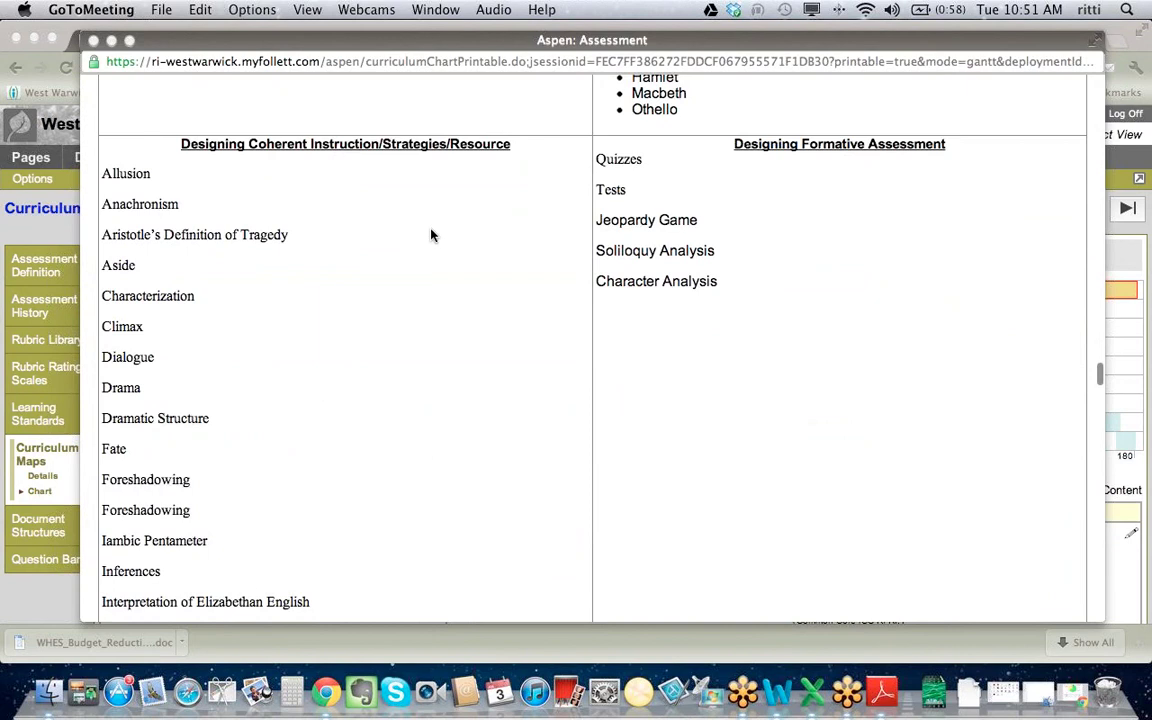
- Review the Renaissance Period topic's remaining instructional strategies, summative assessments and standards in the printable chart
{"action": "scroll", "coordinate": [433, 236], "scroll_direction": "down", "scroll_amount": 5}
{"action": "scroll", "coordinate": [431, 235], "scroll_direction": "down", "scroll_amount": 8}
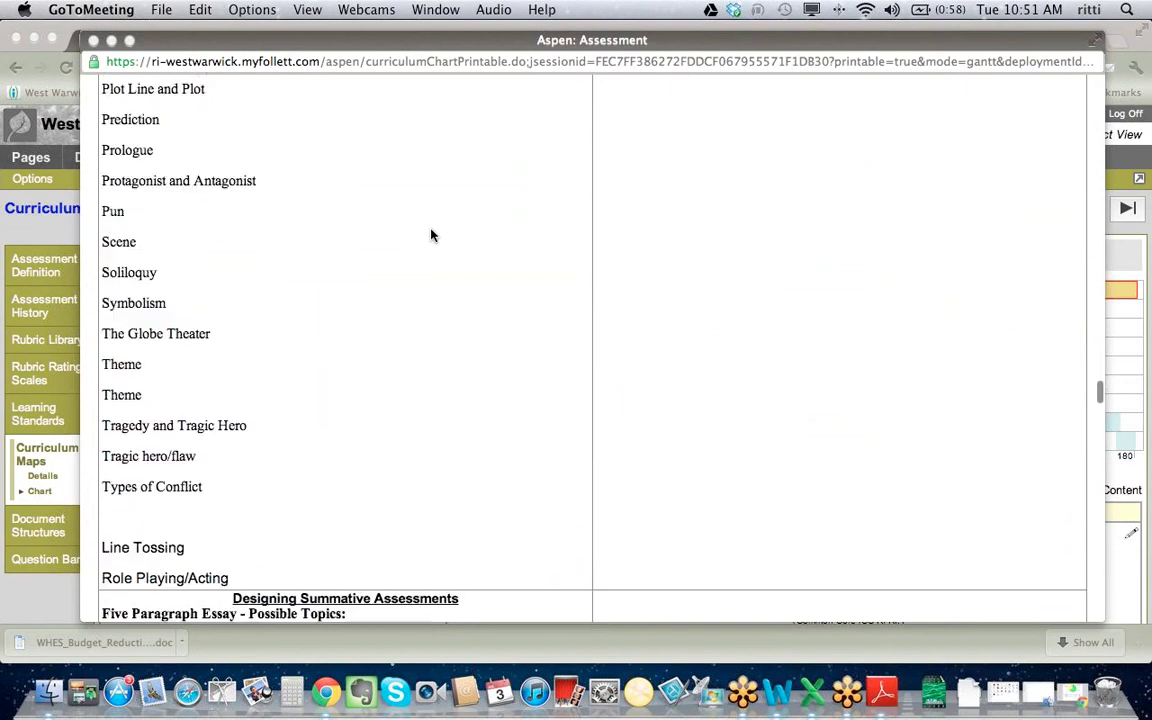
{"action": "scroll", "coordinate": [431, 235], "scroll_direction": "down", "scroll_amount": 20}
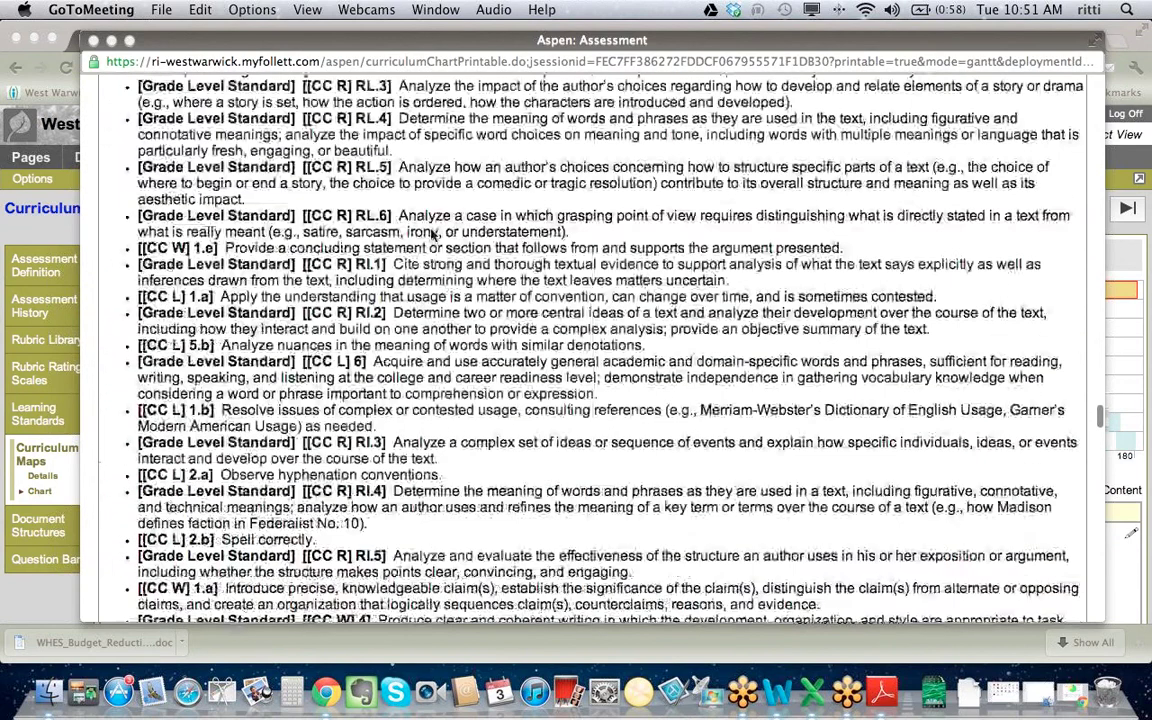
{"action": "scroll", "coordinate": [431, 235], "scroll_direction": "down", "scroll_amount": 10}
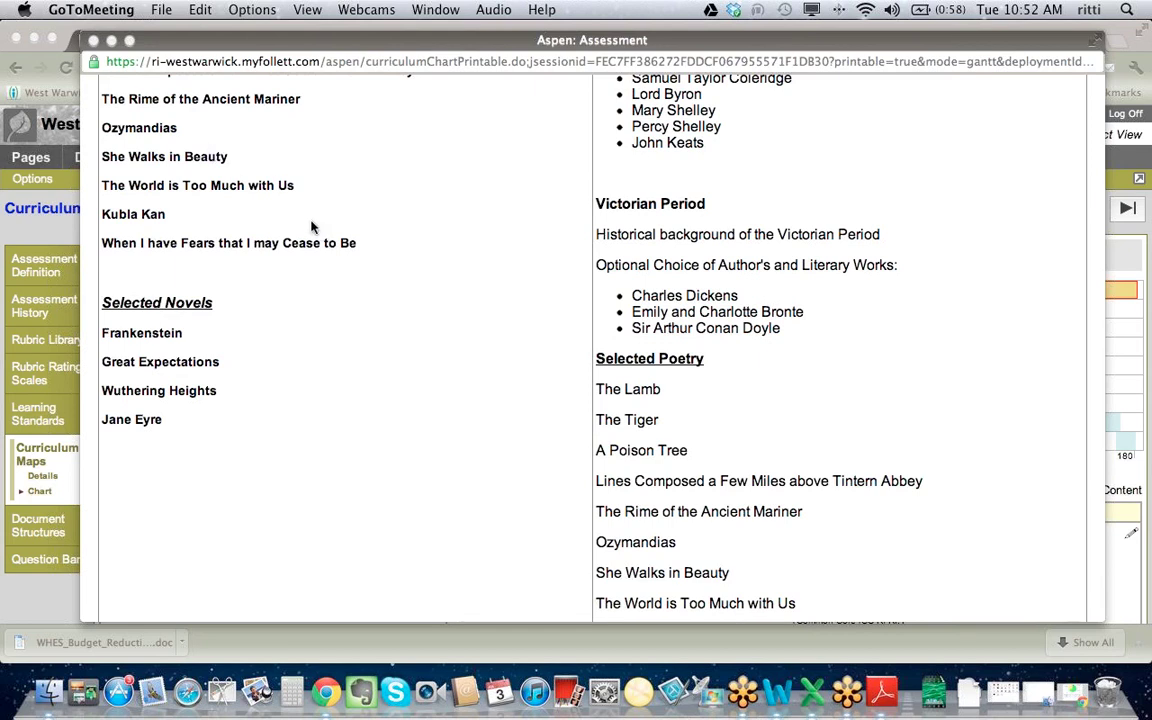
- Review the Romantic and/or Victorian Period topic's literary works and summative assessments, and close the printable chart
{"action": "scroll", "coordinate": [290, 226], "scroll_direction": "down", "scroll_amount": 5}
{"action": "scroll", "coordinate": [290, 226], "scroll_direction": "down", "scroll_amount": 10}
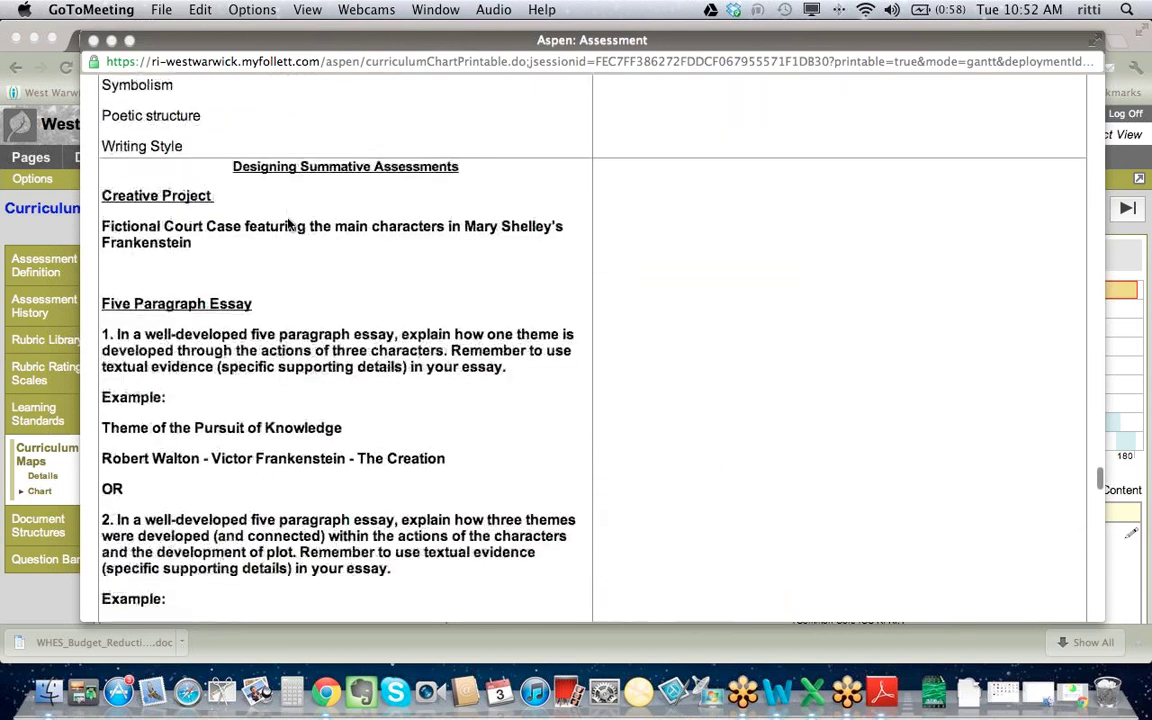
{"action": "scroll", "coordinate": [290, 226], "scroll_direction": "down", "scroll_amount": 3}
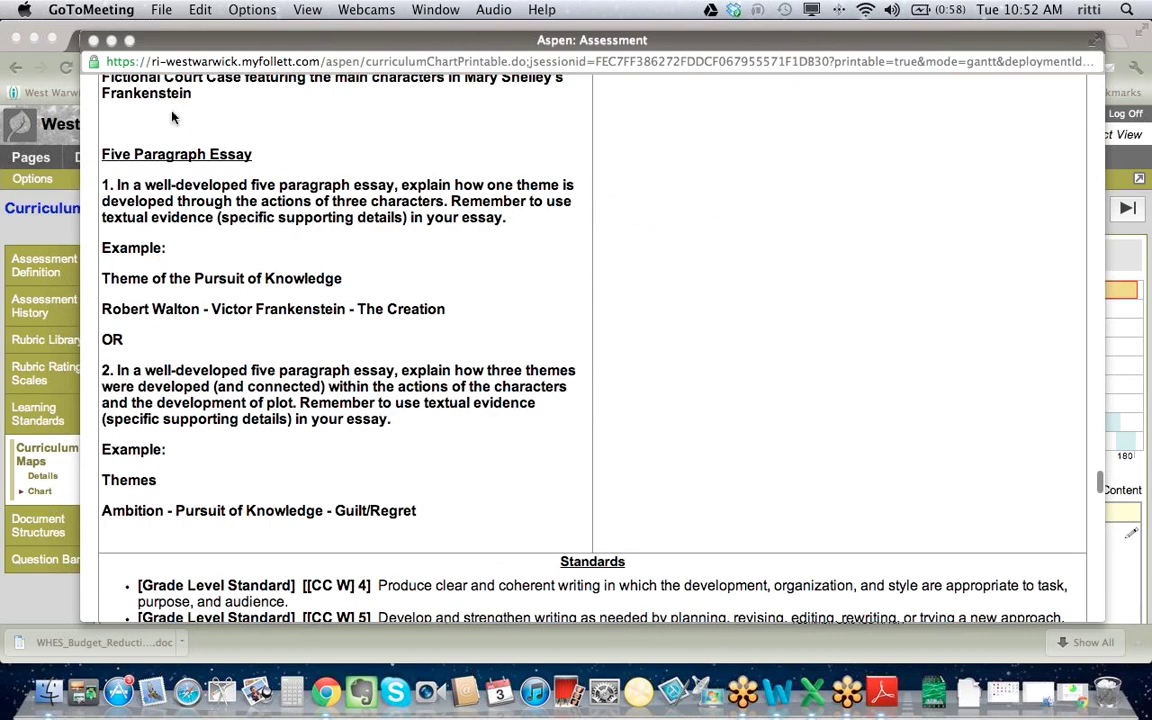
{"action": "left_click", "coordinate": [93, 42]}
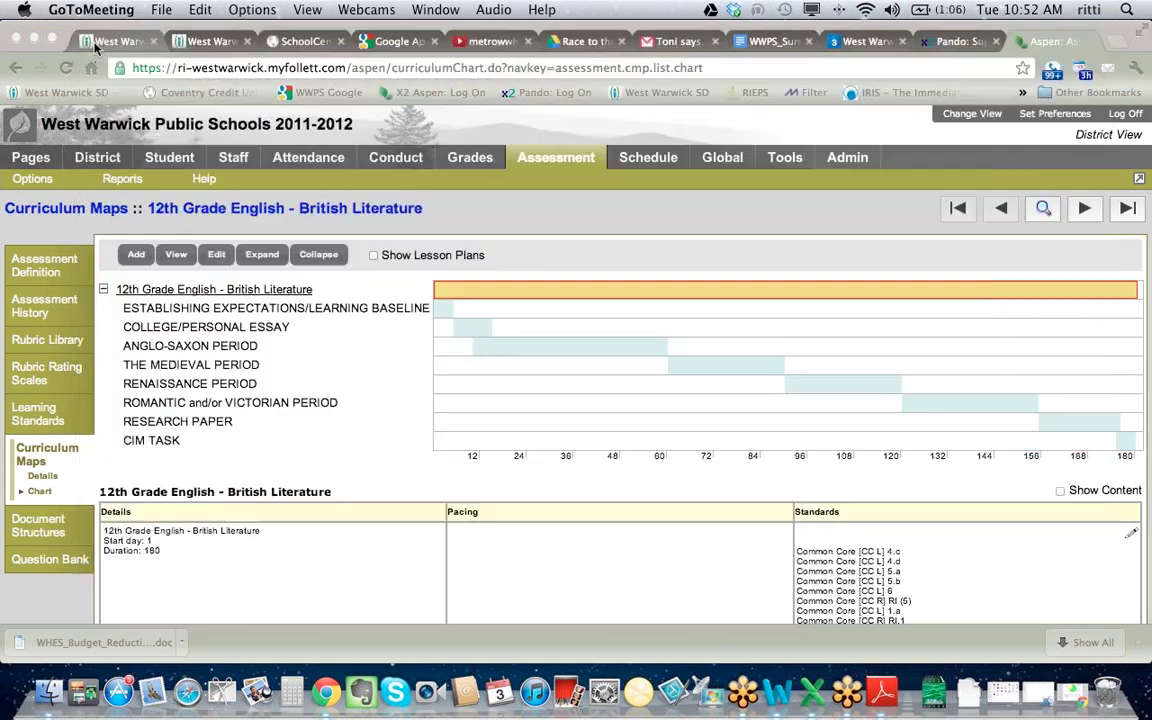